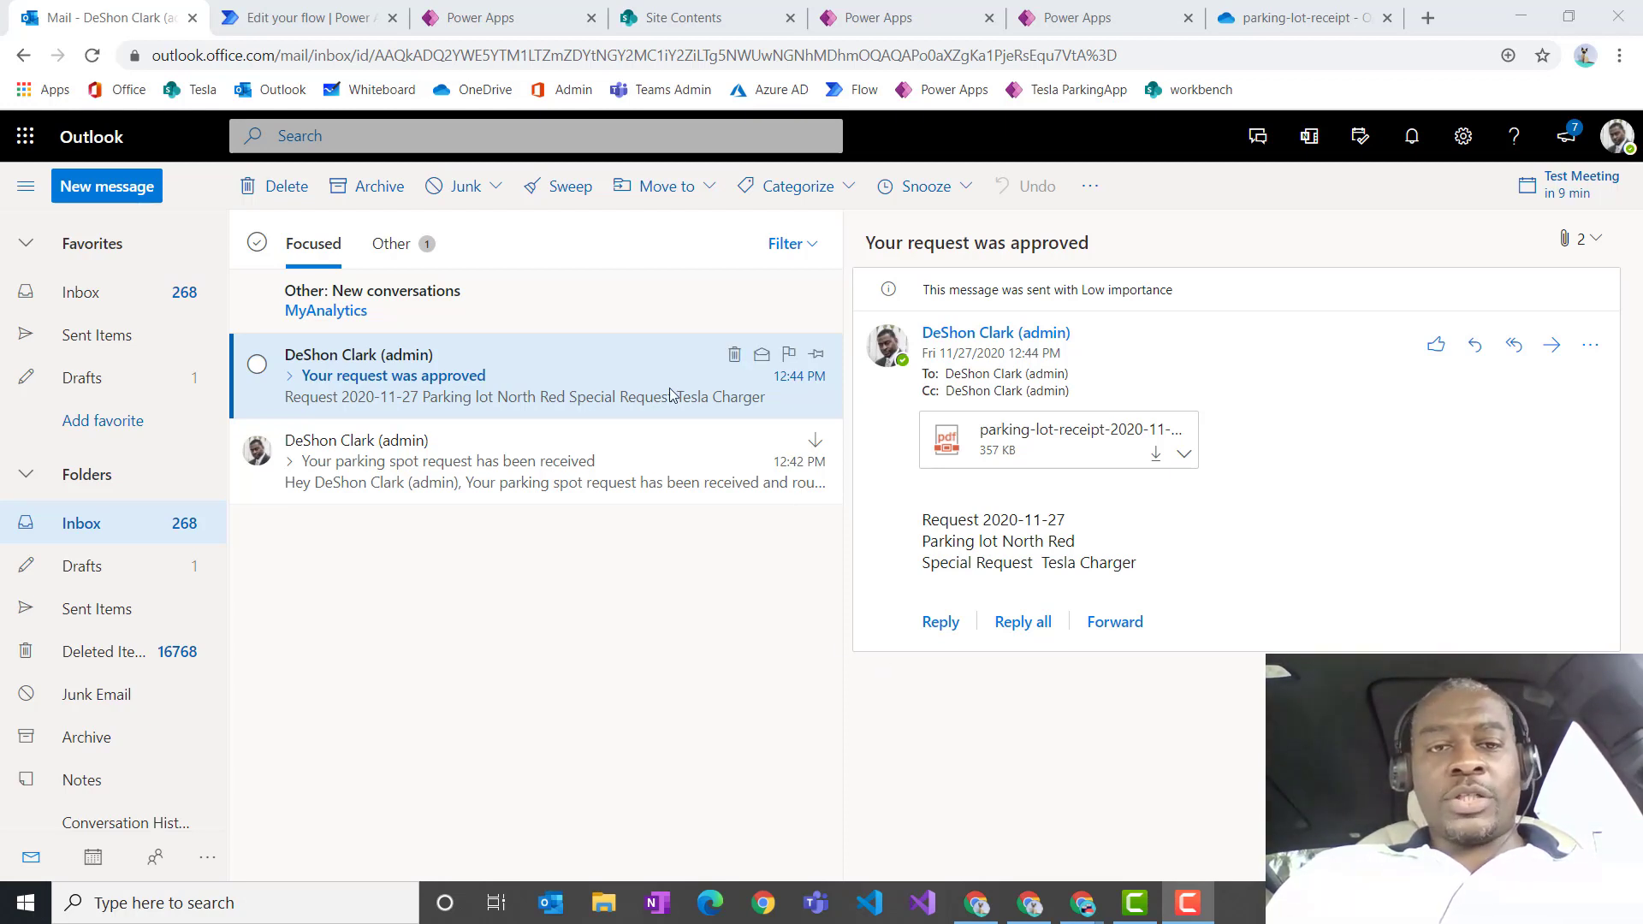
# Step: Open the request-approved email, review its attached PDF parking receipt, then close the preview
pyautogui.click(769, 393)
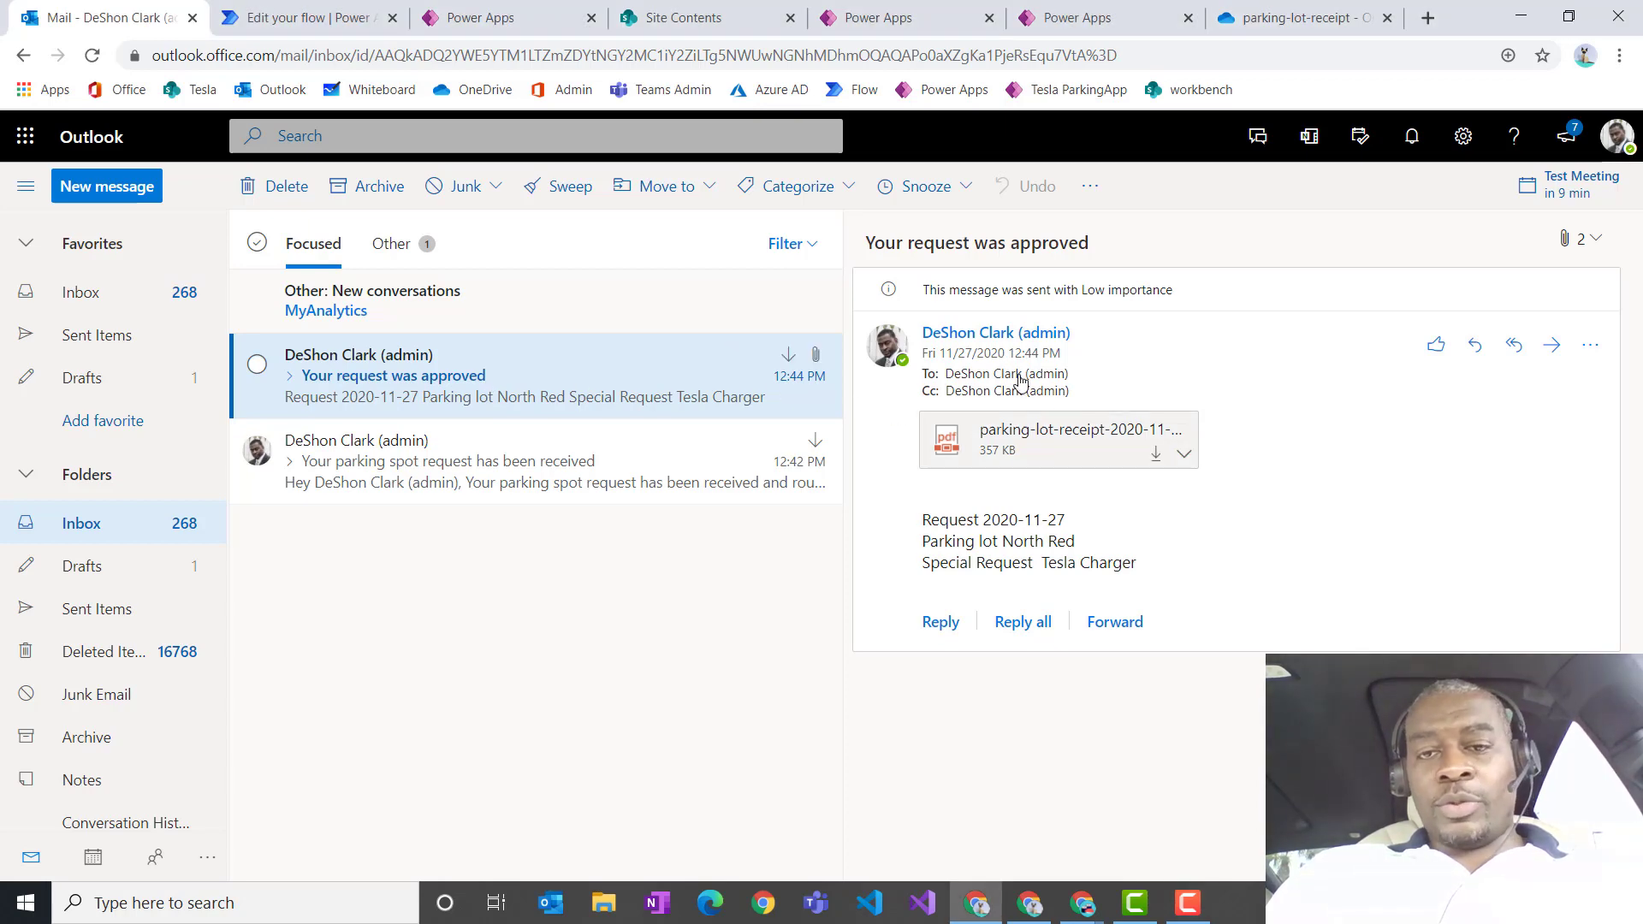
pyautogui.click(961, 465)
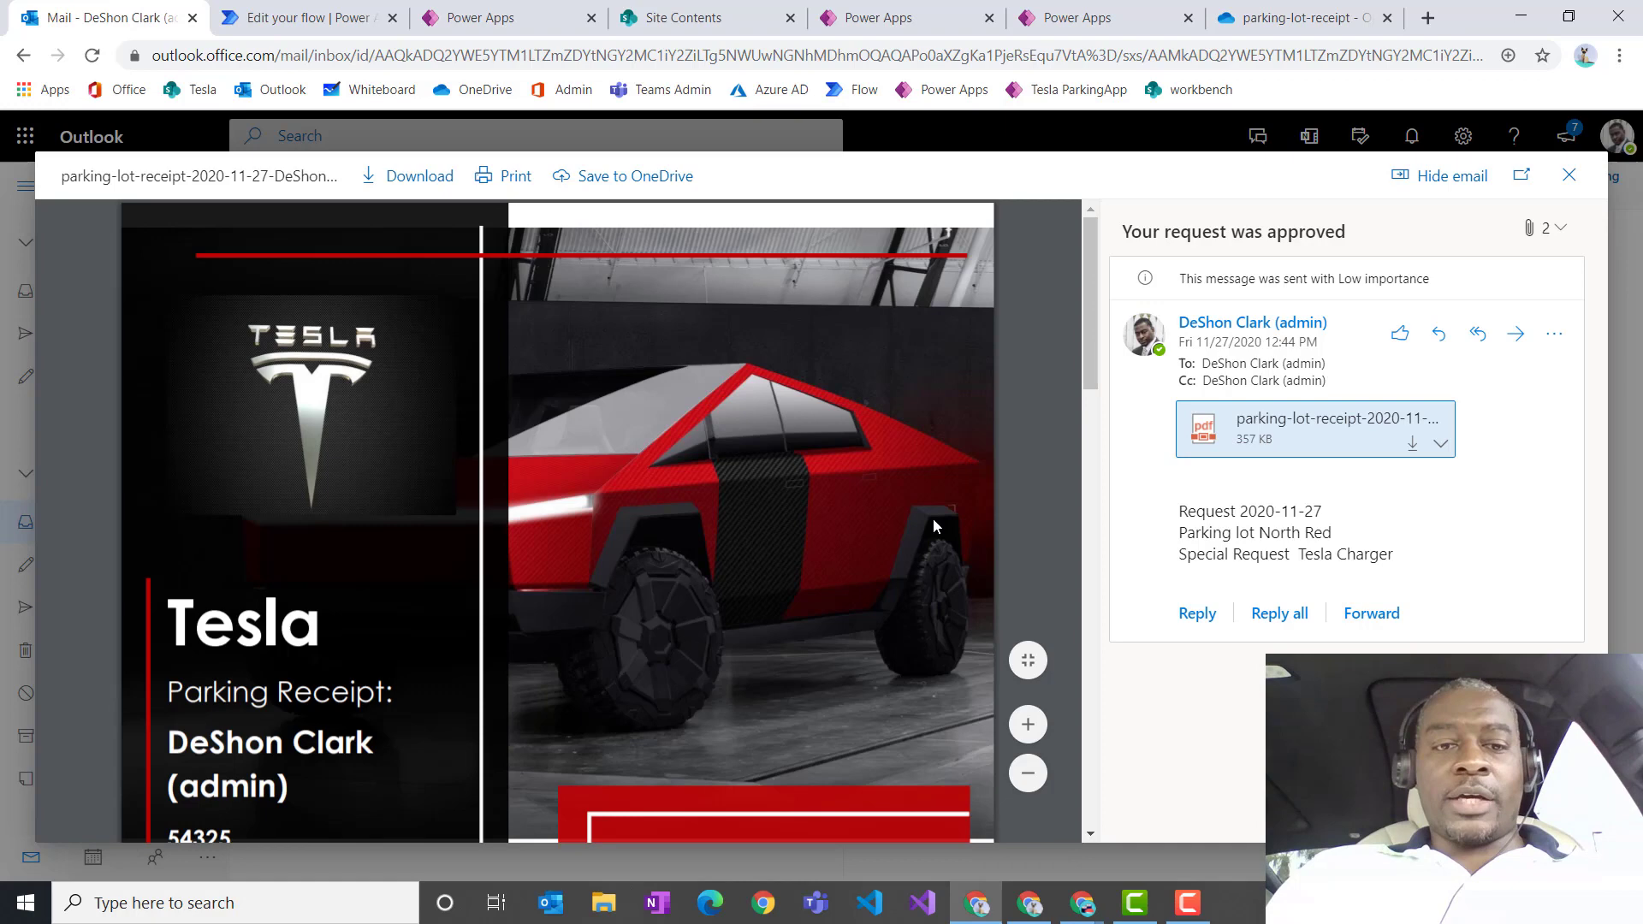
pyautogui.scroll(-10, 920, 478)
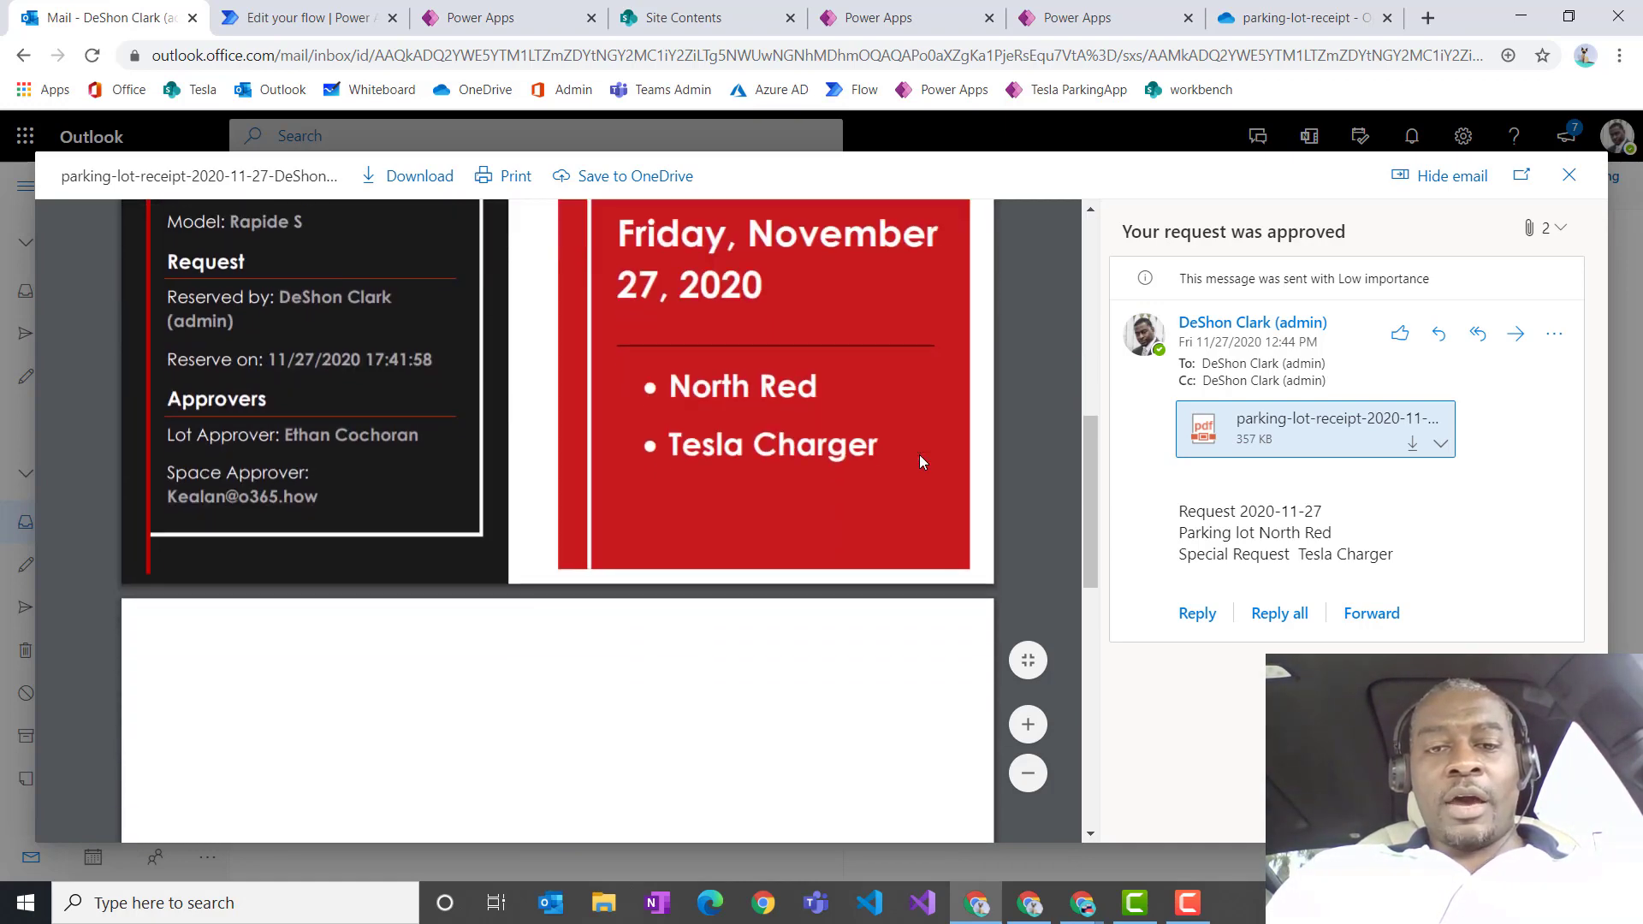
pyautogui.scroll(10, 917, 452)
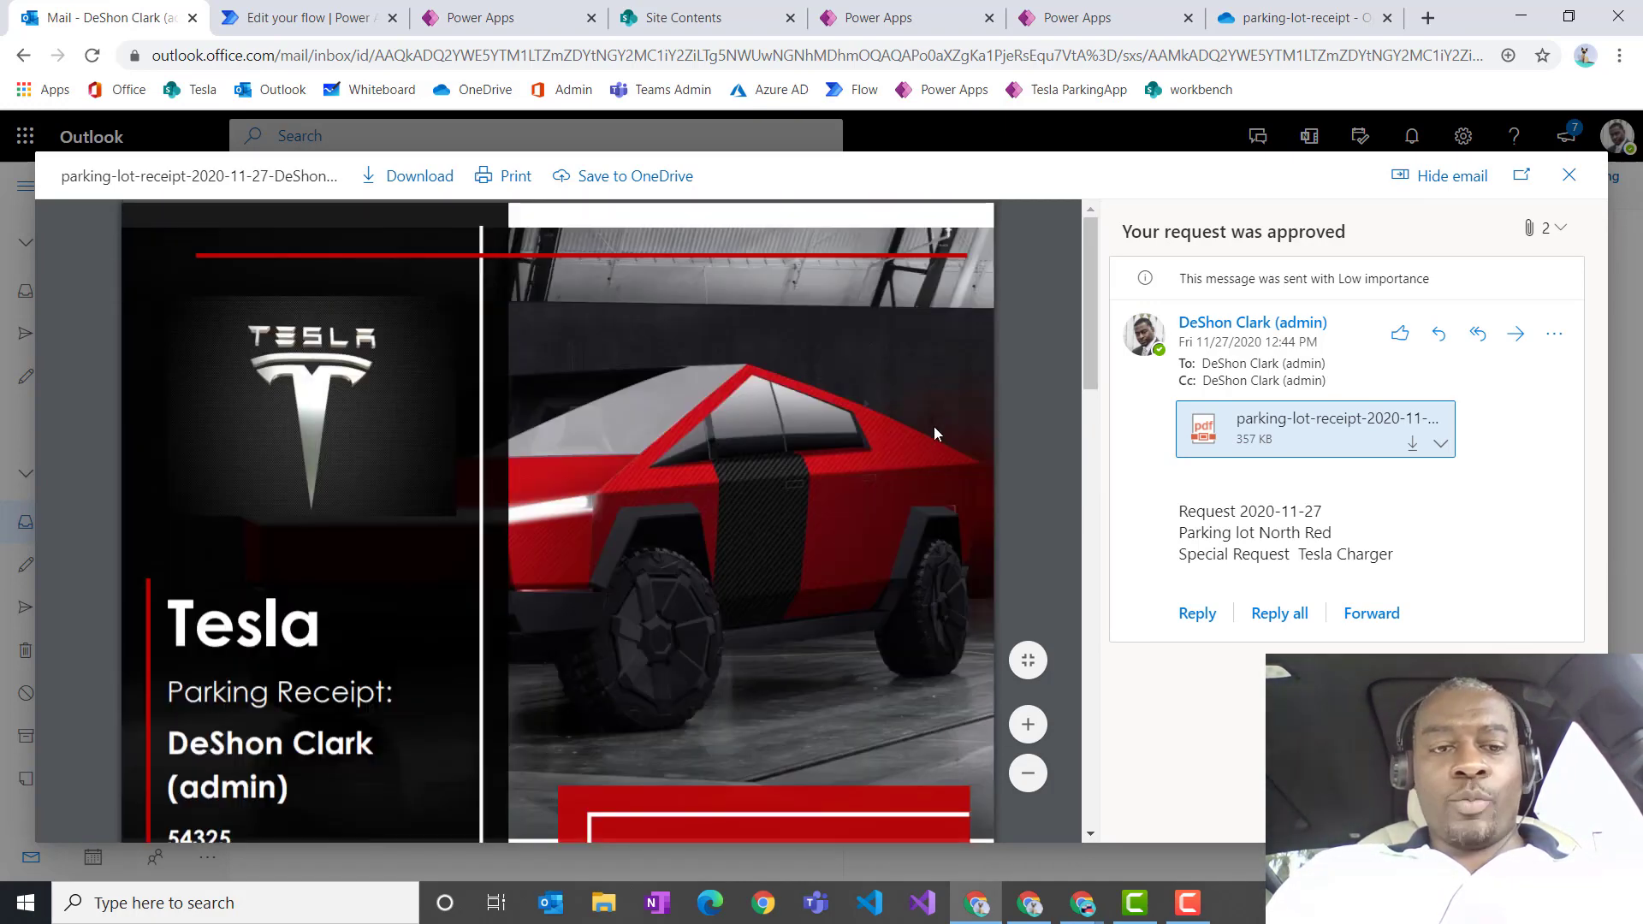
pyautogui.scroll(-4, 933, 427)
pyautogui.scroll(-6, 783, 599)
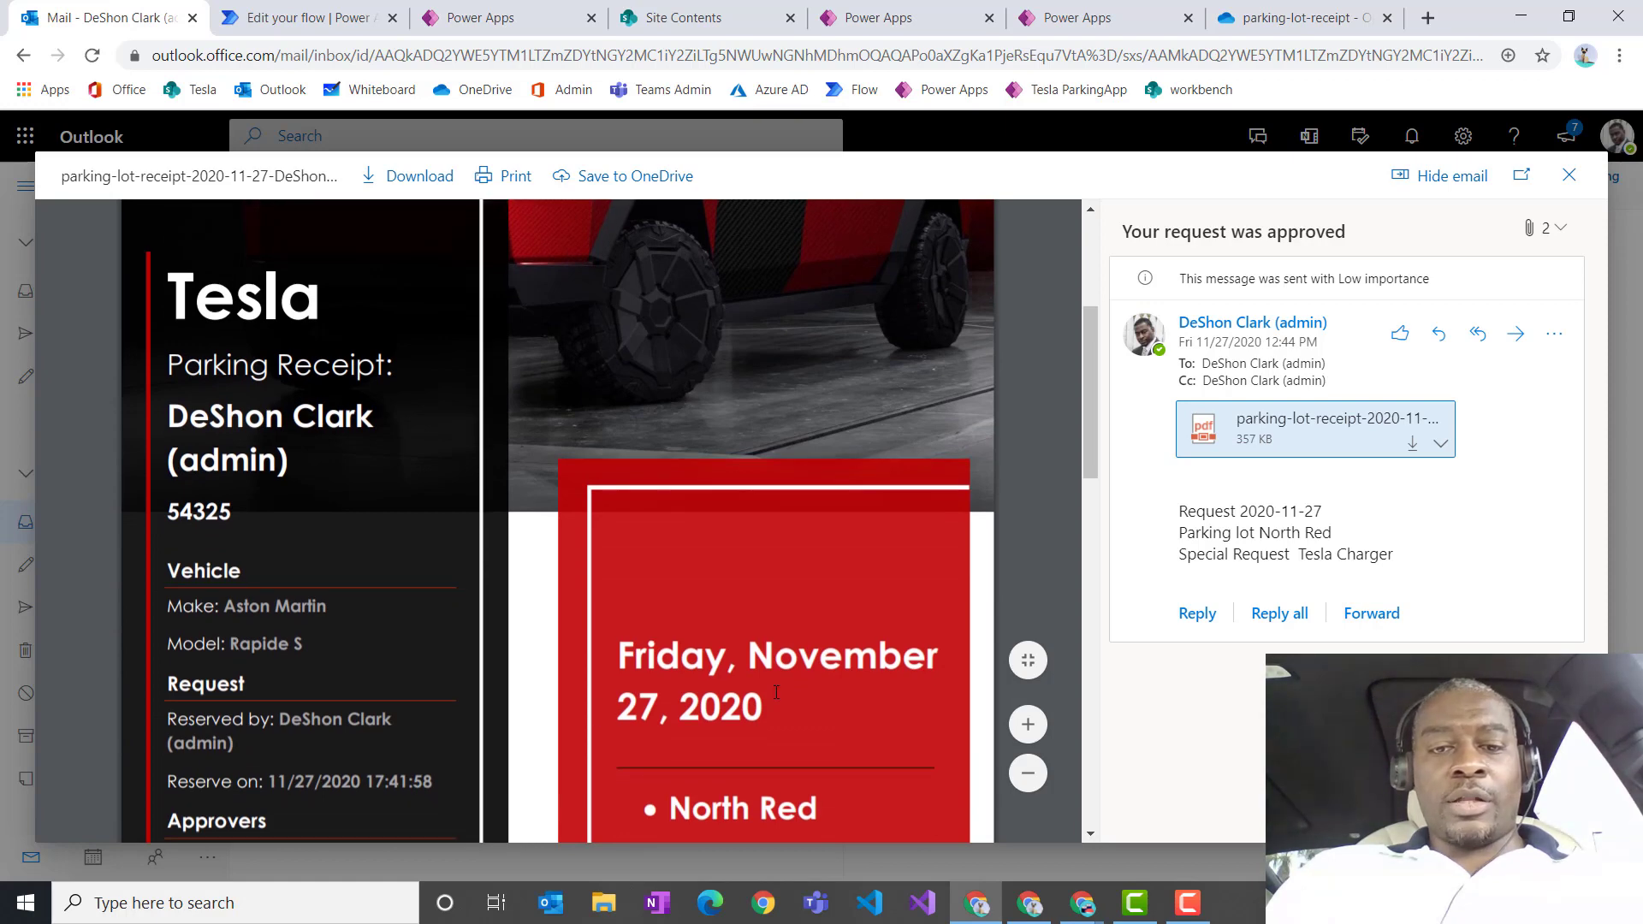
pyautogui.click(1568, 174)
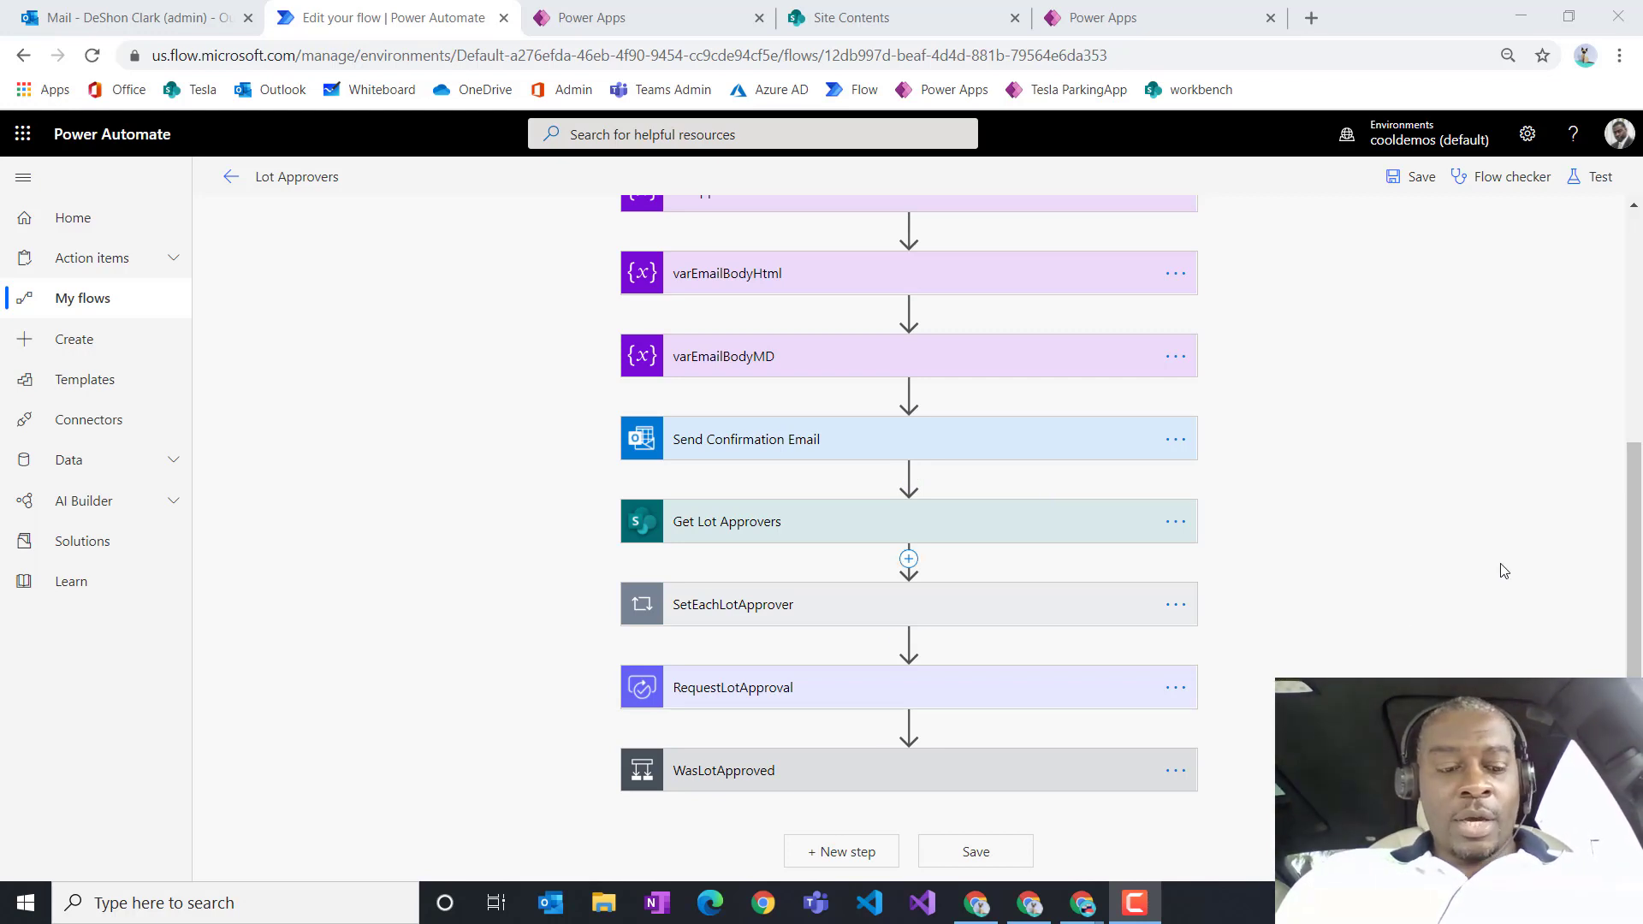
# Step: Zoom the flow editor to 110% and scroll through the Lot Approvers steps
pyautogui.hotkey('ctrl', '+')
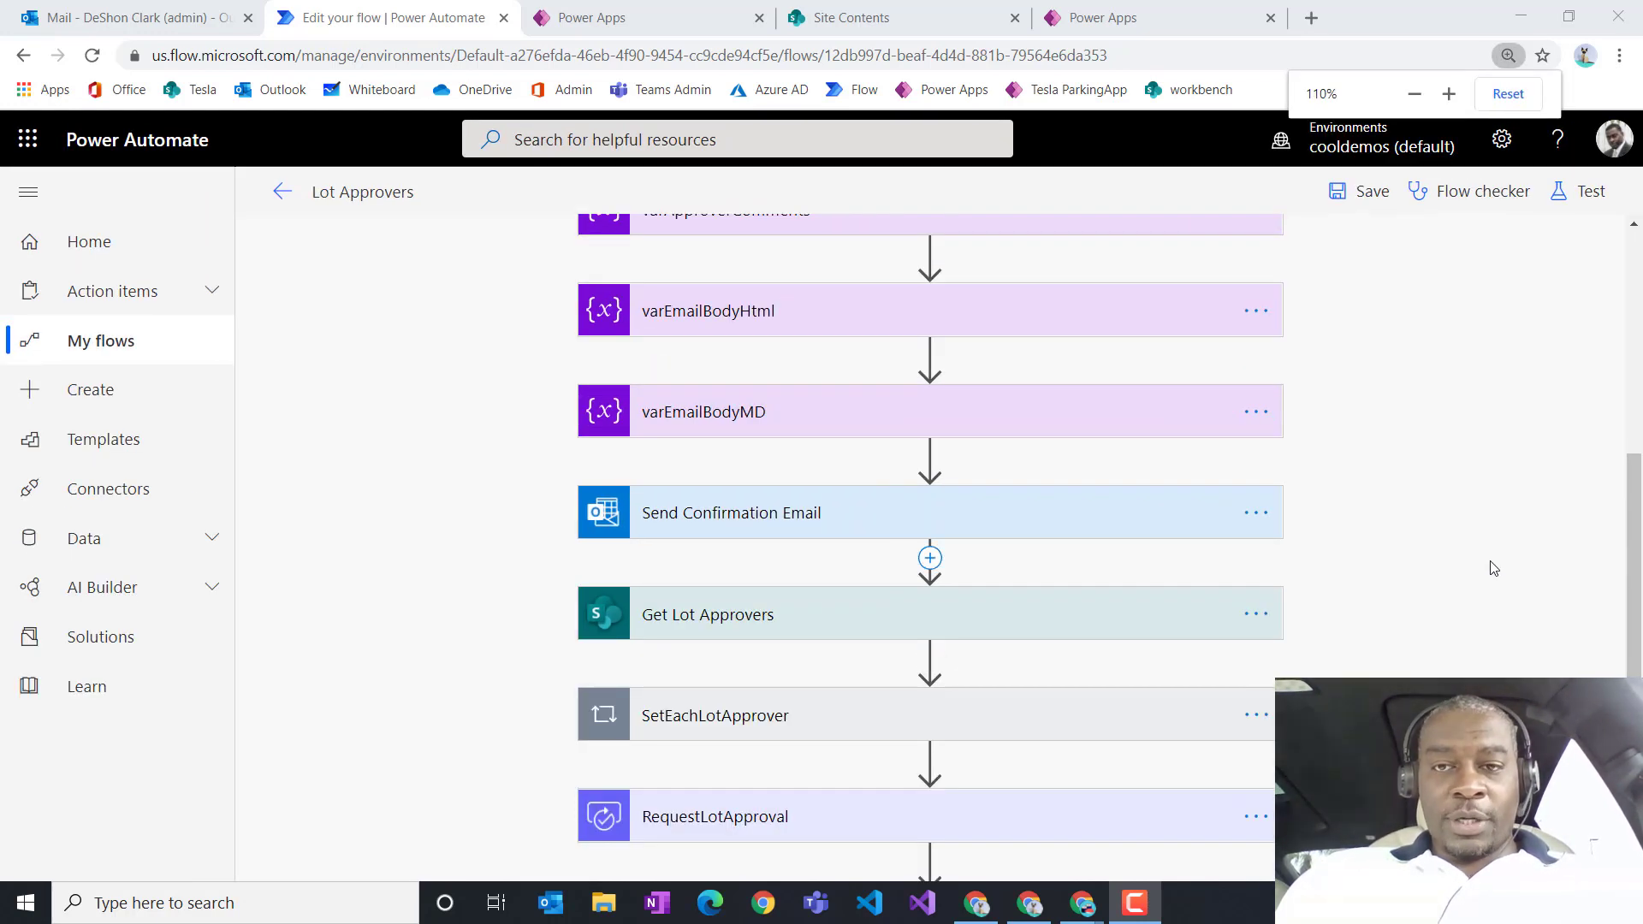
pyautogui.scroll(-2, 1487, 568)
pyautogui.scroll(7, 1482, 568)
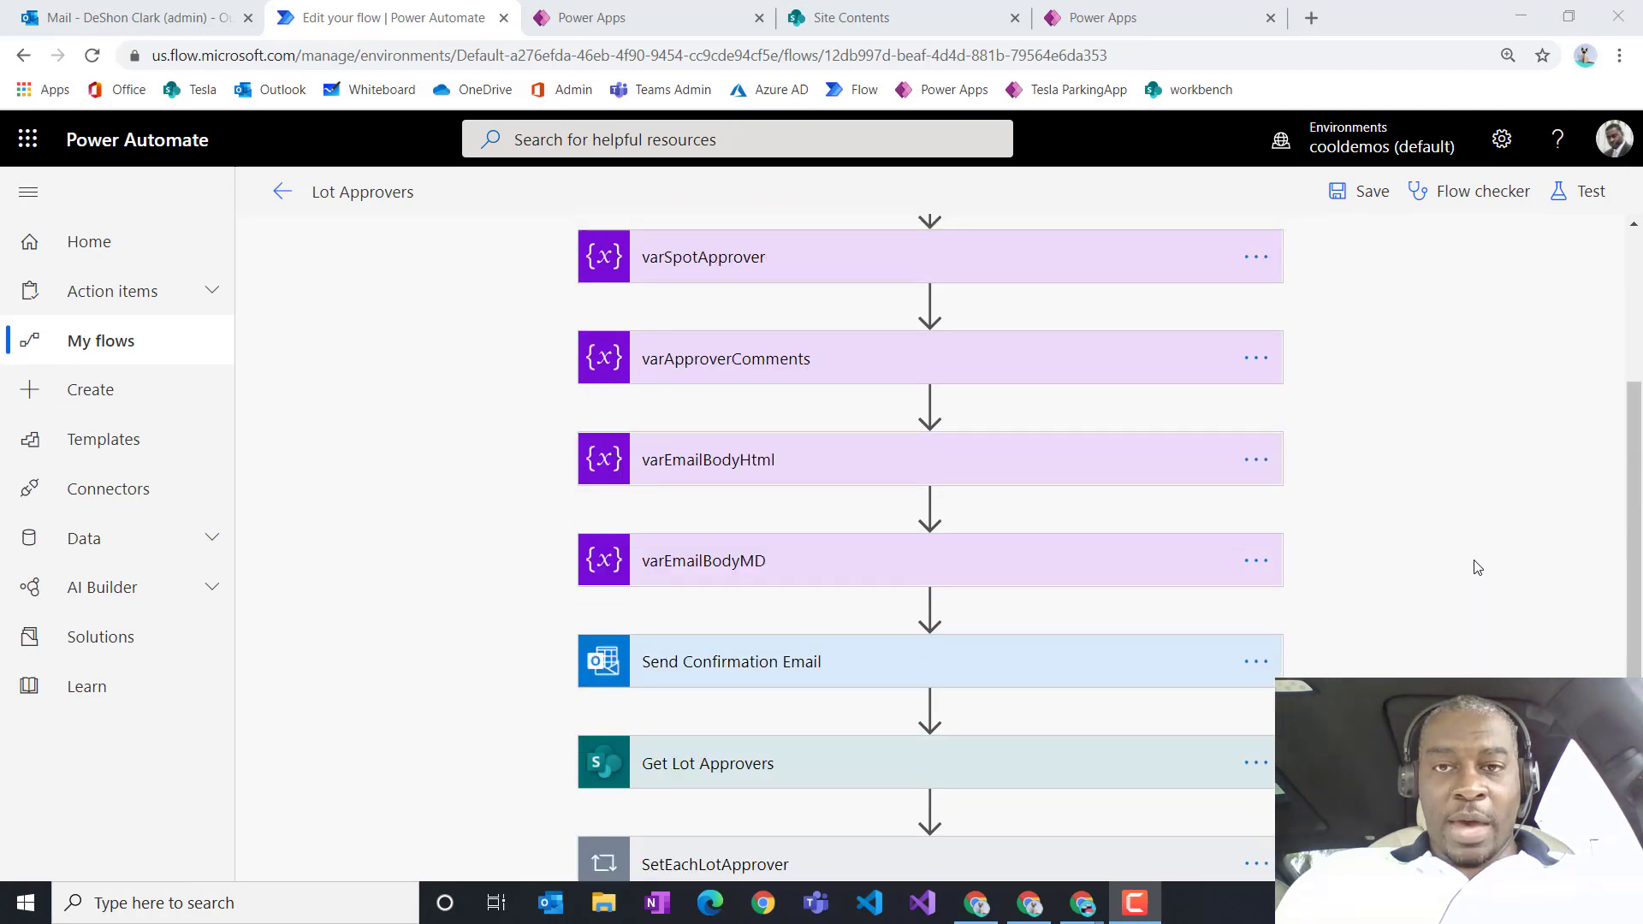
pyautogui.scroll(-2, 1476, 568)
pyautogui.scroll(-4, 1475, 568)
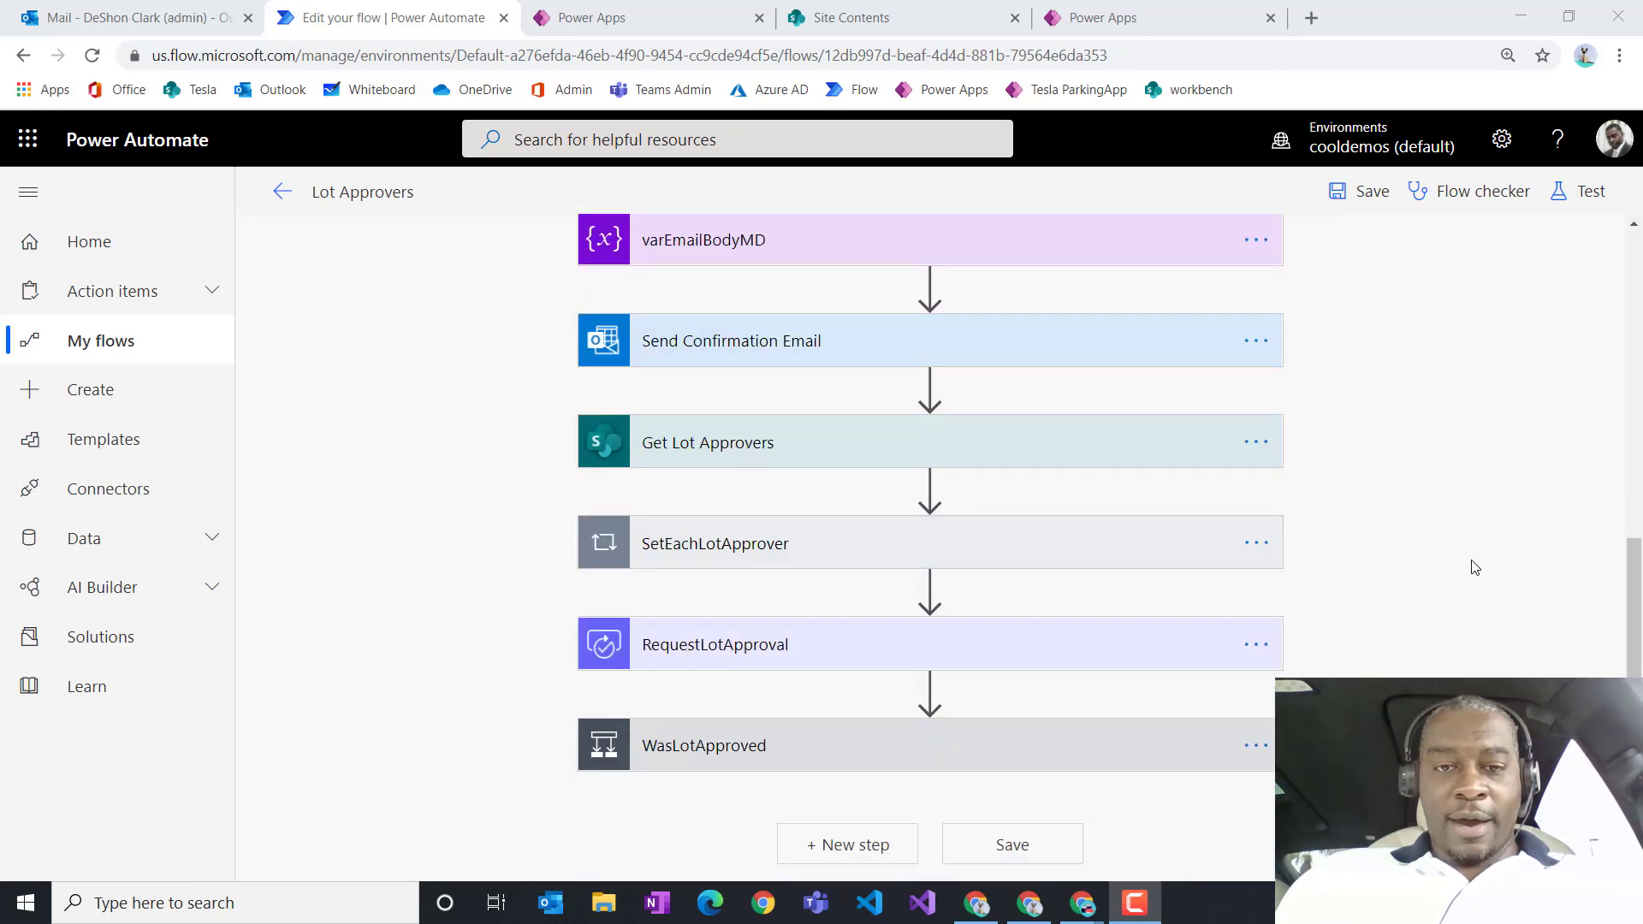
# Step: Expand WasLotApproved and WasSpotApproved to reveal the If yes branch's file and email steps
pyautogui.click(866, 753)
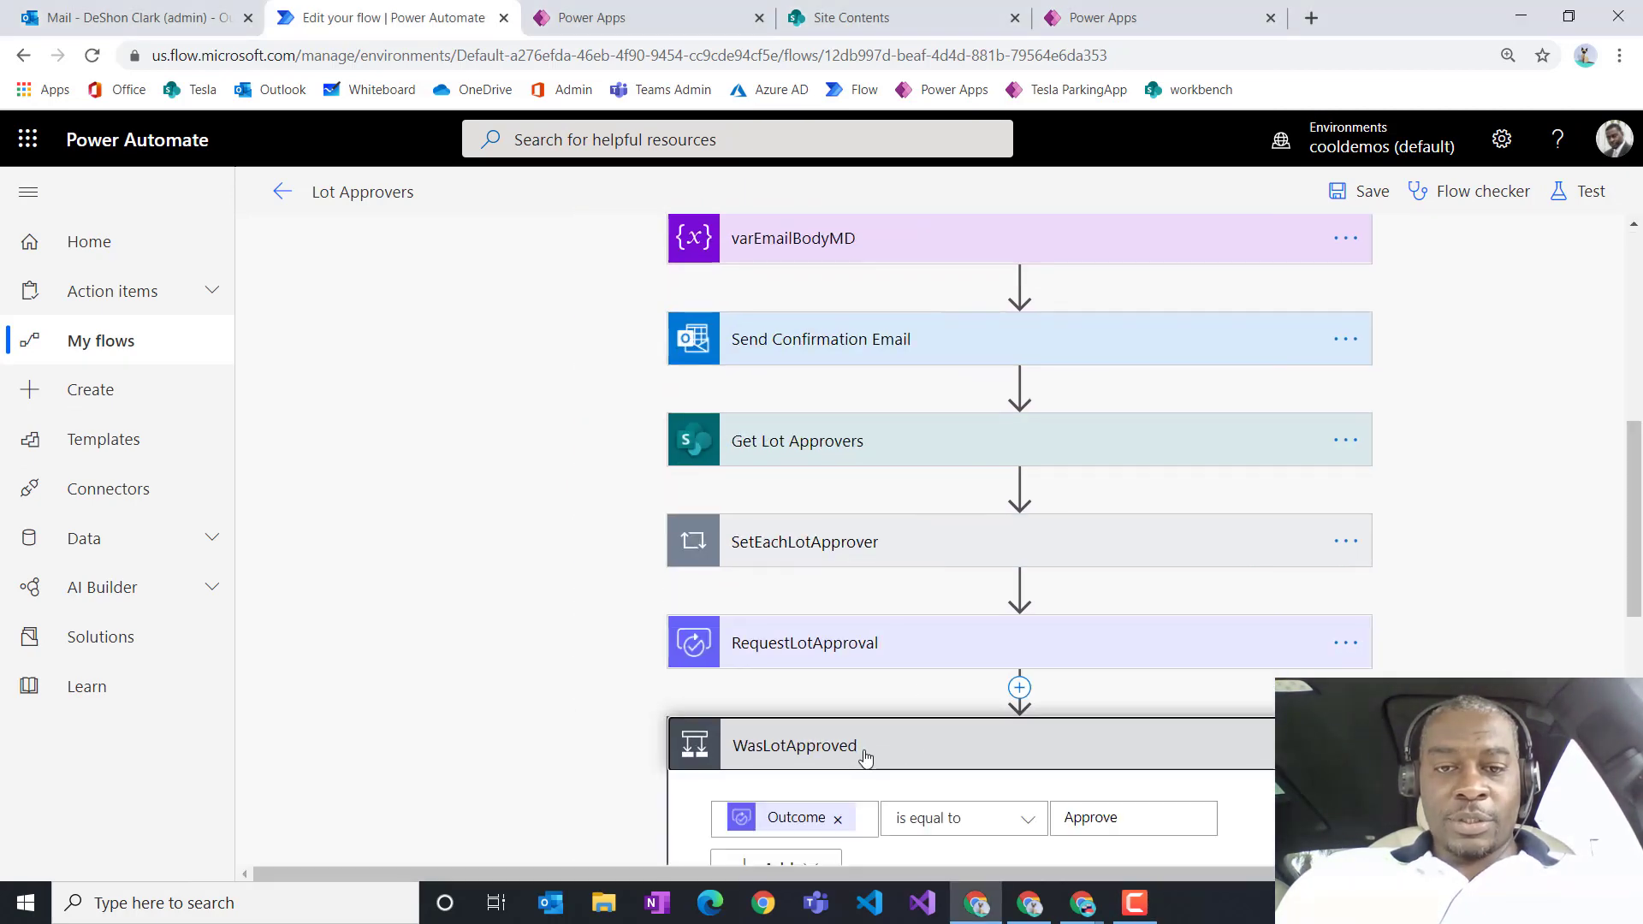
pyautogui.scroll(-4, 866, 753)
pyautogui.scroll(-1, 654, 717)
pyautogui.scroll(-3, 653, 717)
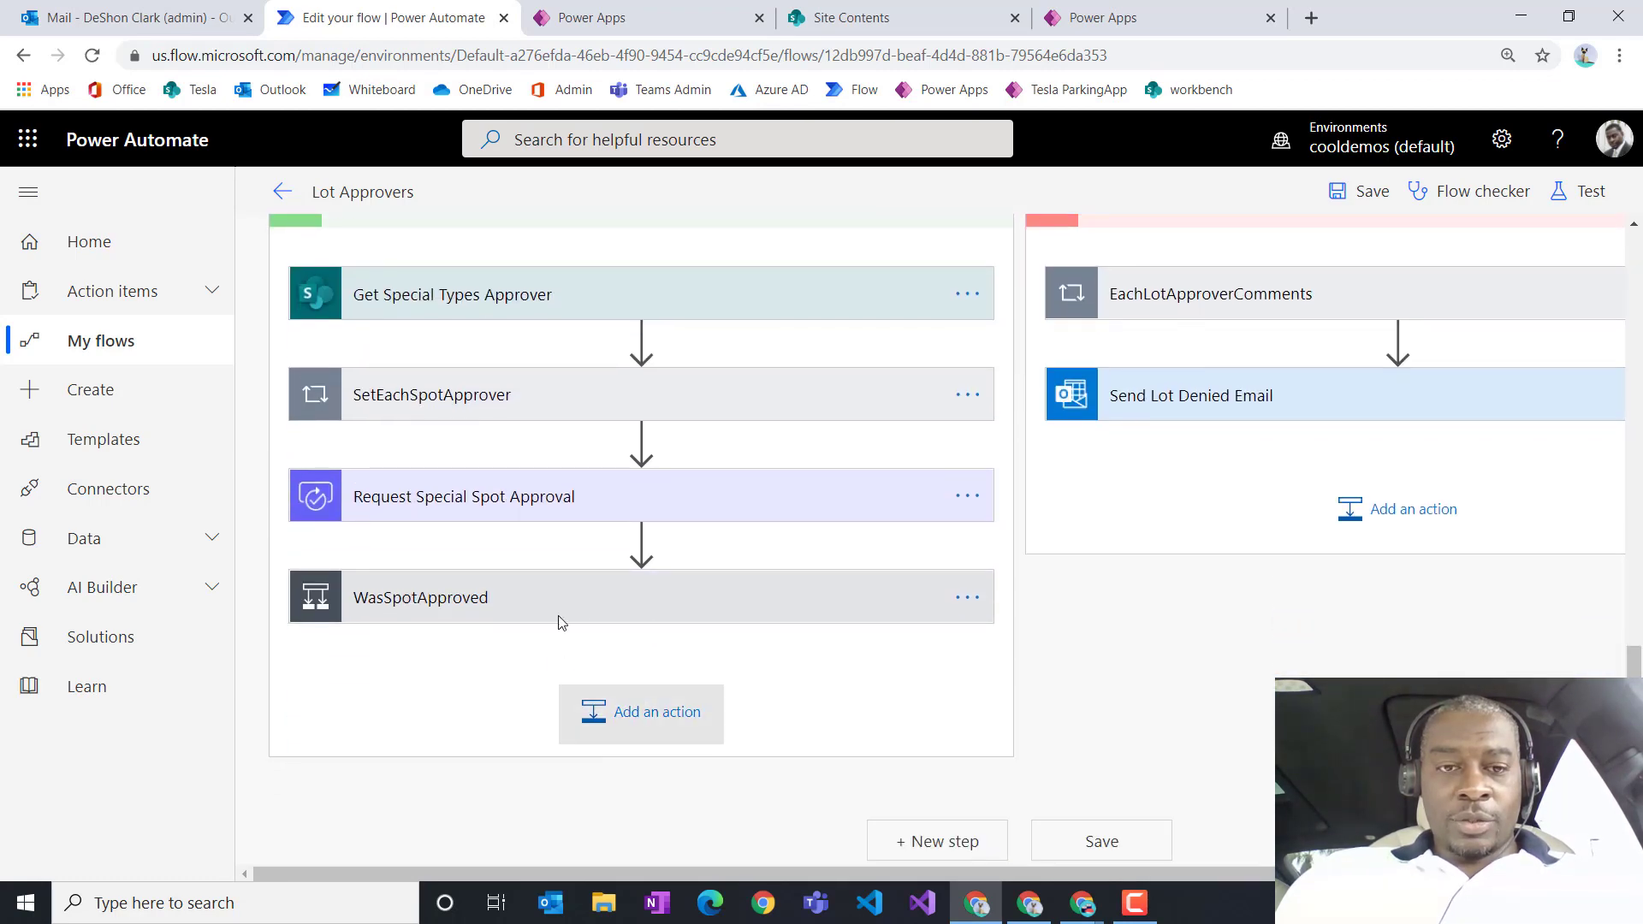
pyautogui.click(581, 605)
pyautogui.scroll(-5, 625, 758)
pyautogui.scroll(-4, 629, 729)
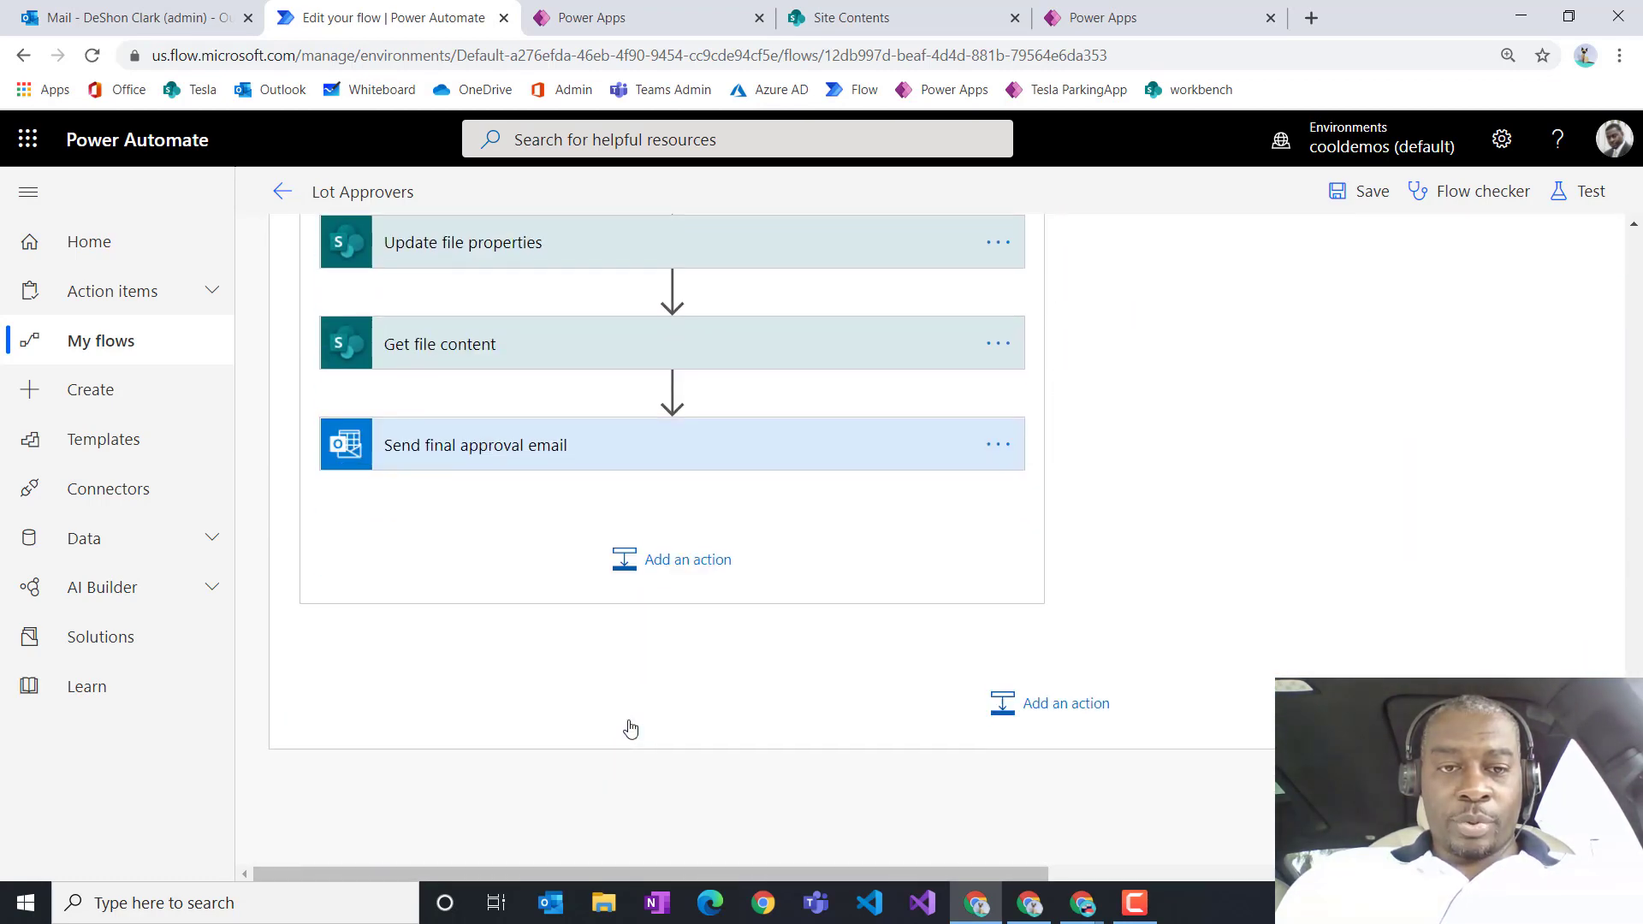
pyautogui.scroll(3, 629, 725)
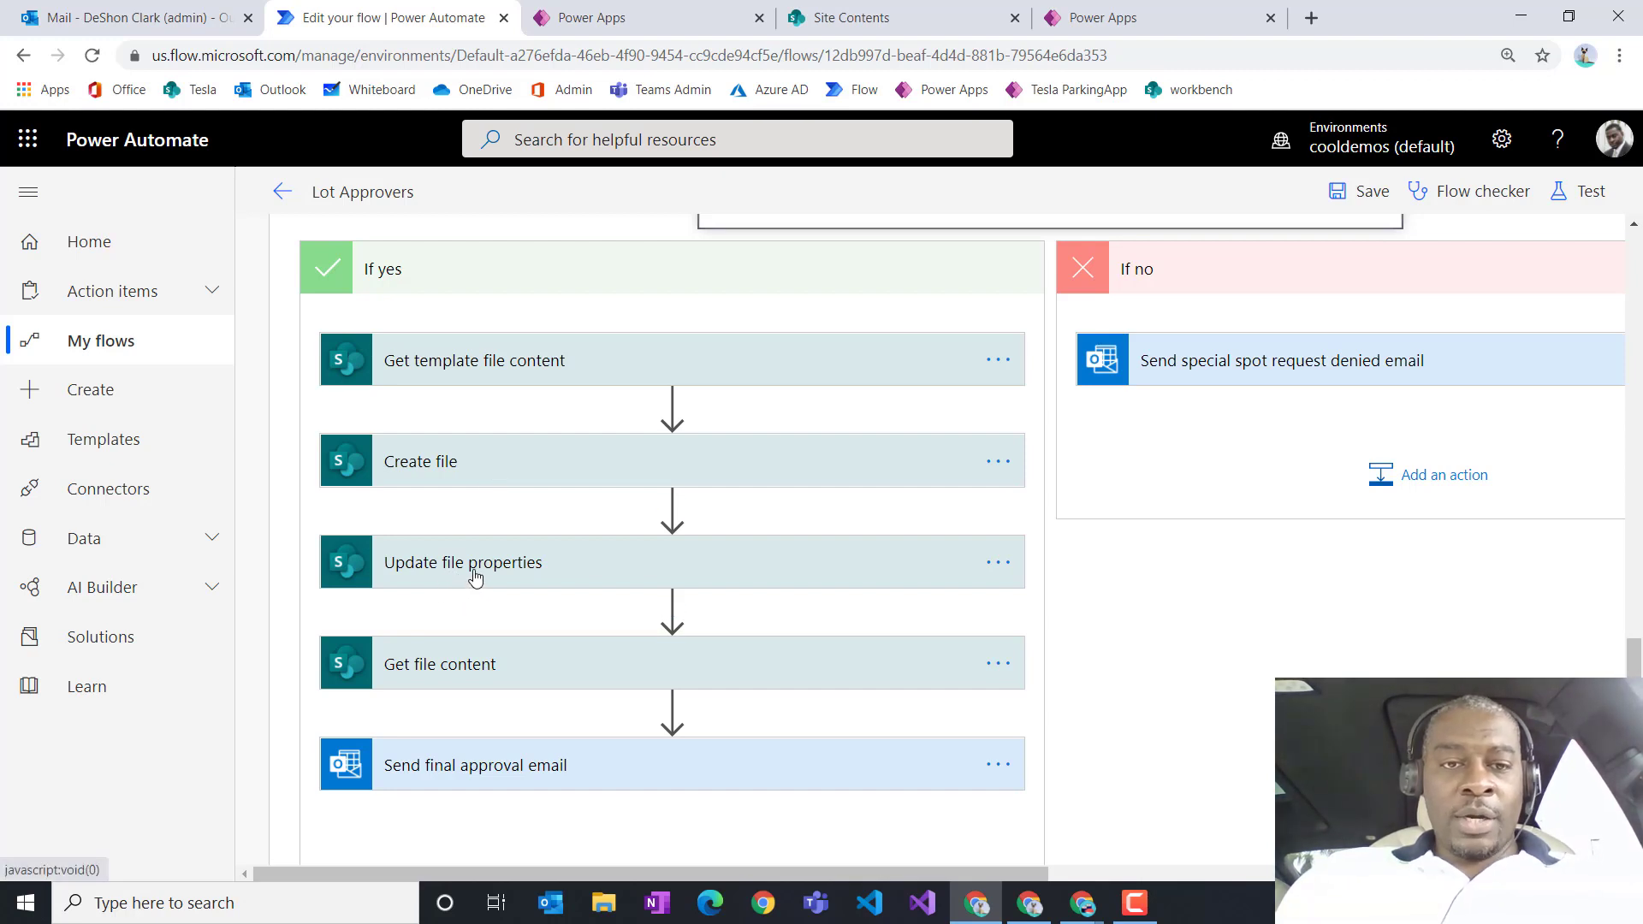
pyautogui.moveTo(575, 509)
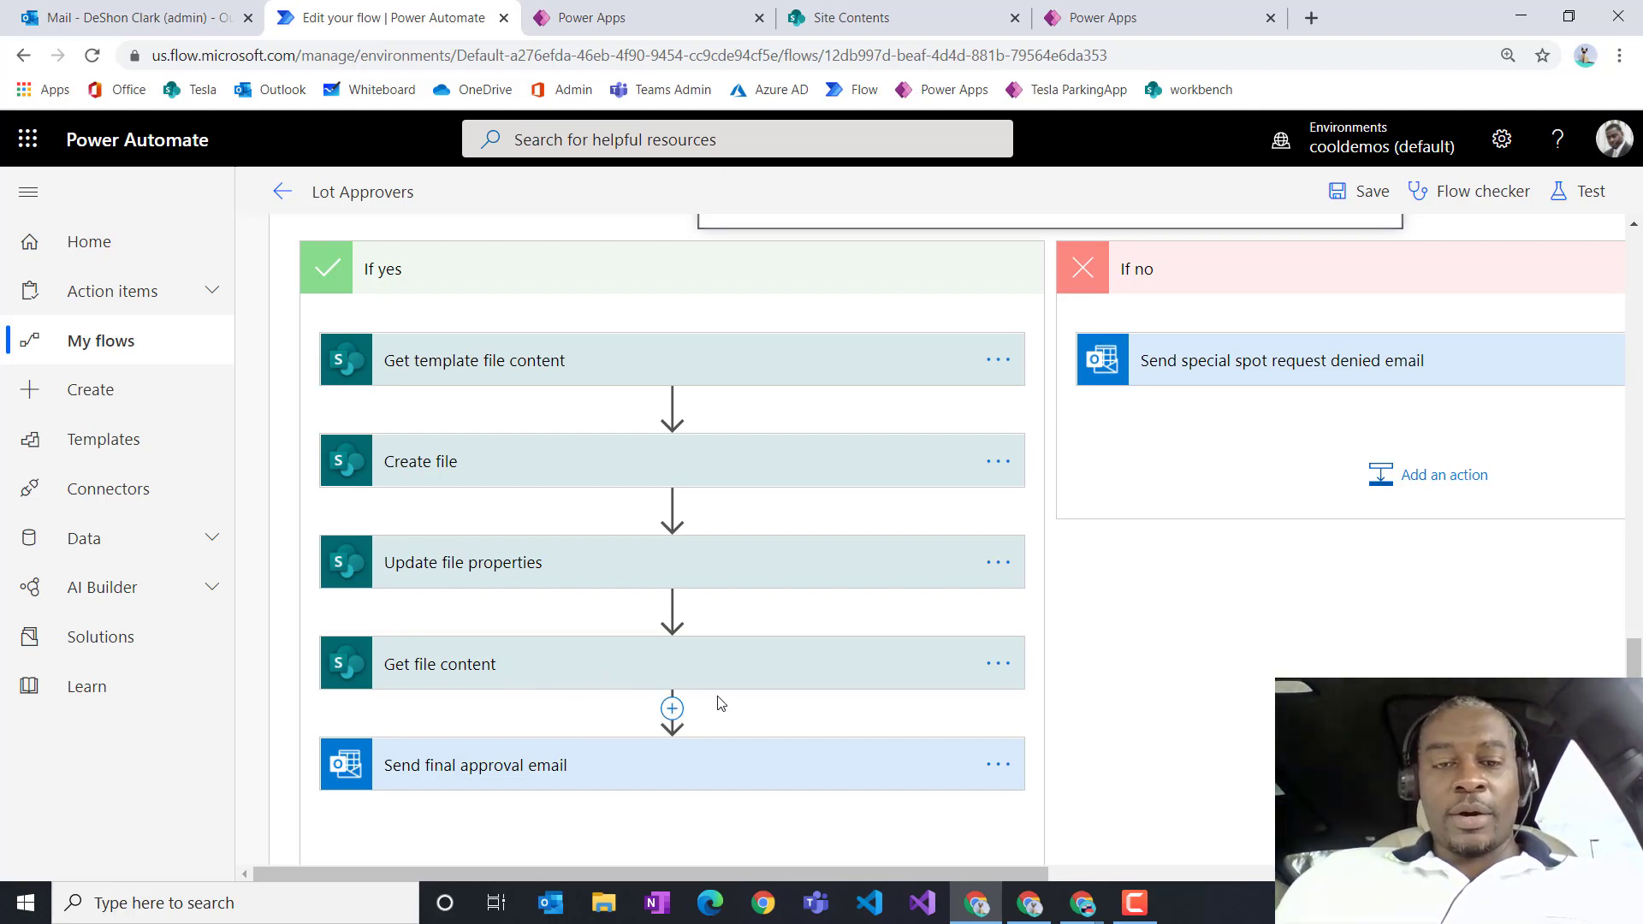
pyautogui.scroll(-1, 719, 704)
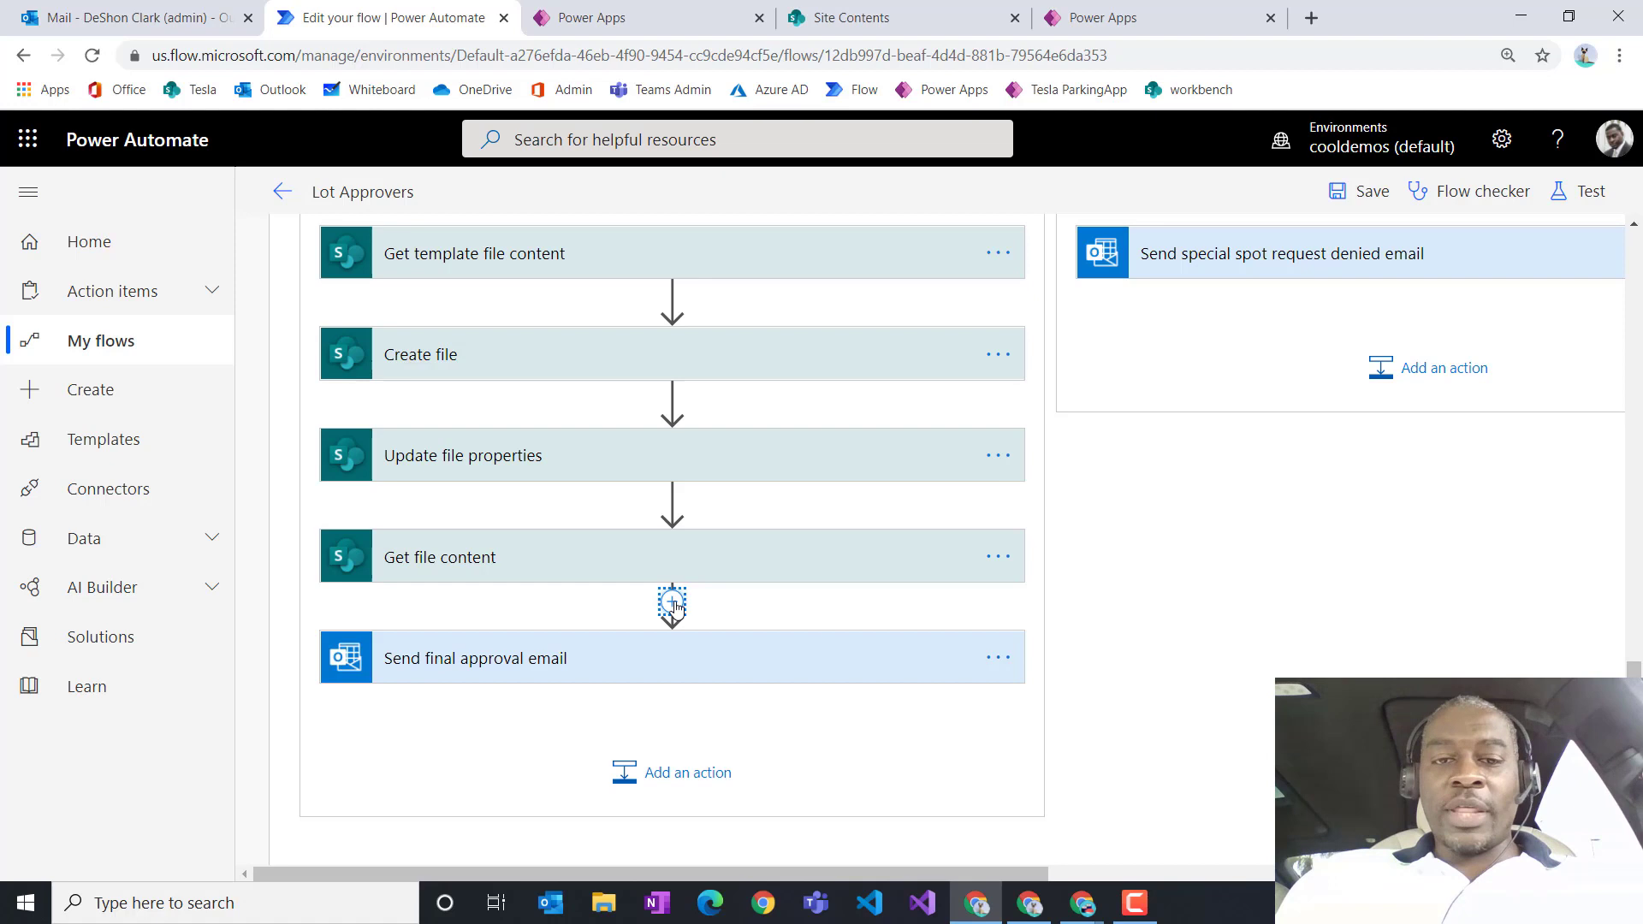
# Step: Insert a OneDrive for Business Create file action before Send final approval email
pyautogui.click(672, 602)
pyautogui.click(670, 634)
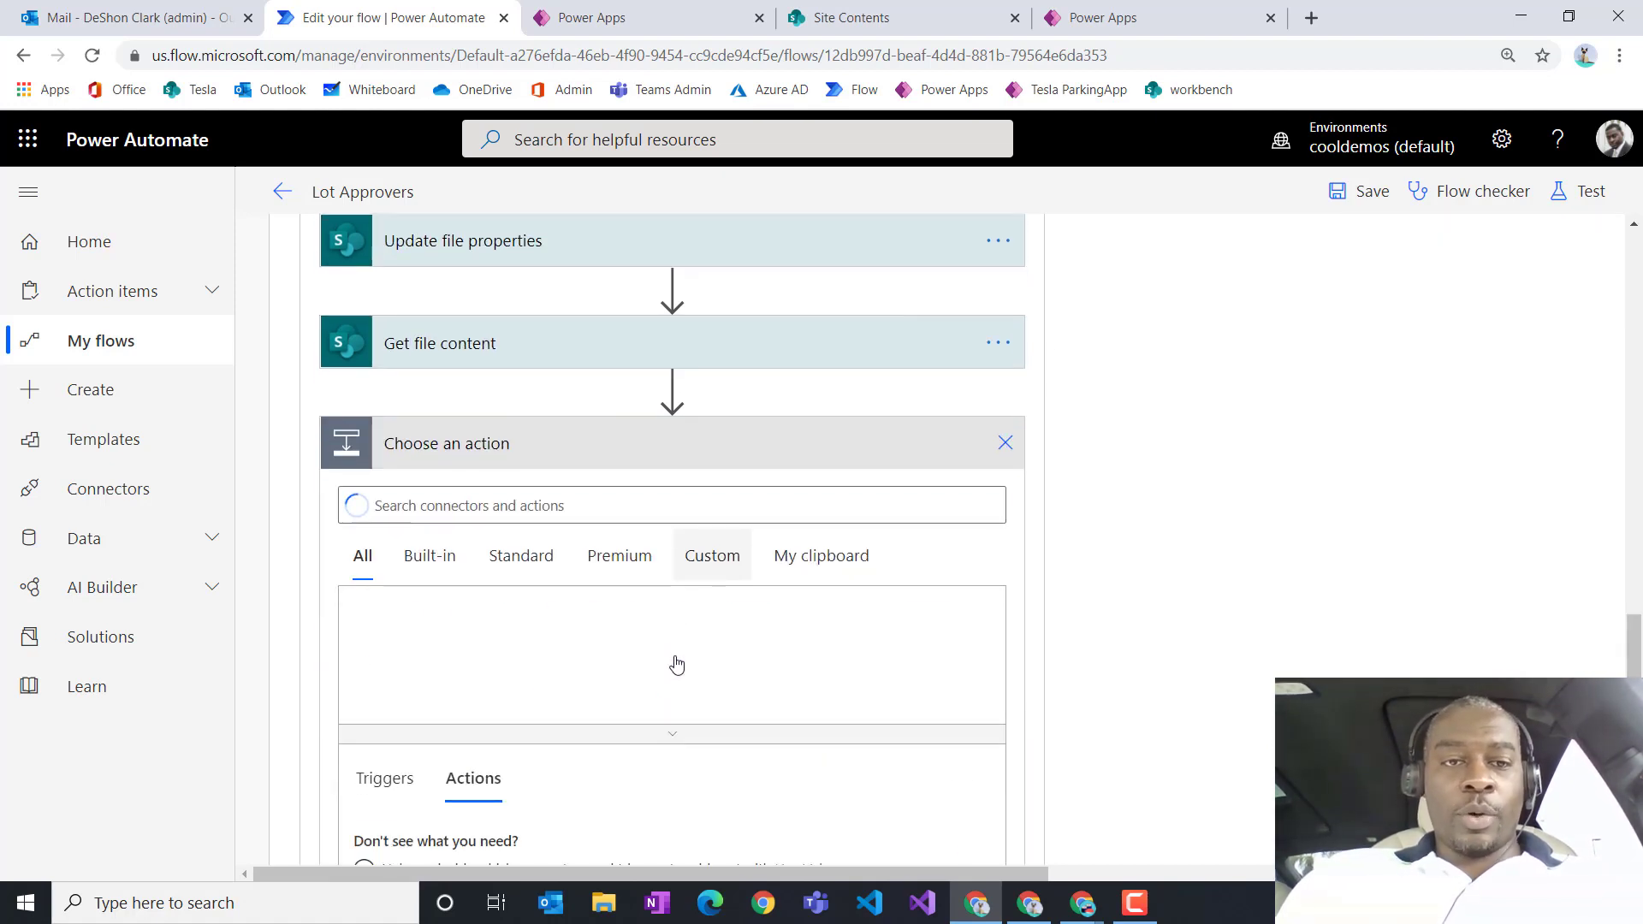
pyautogui.write('create')
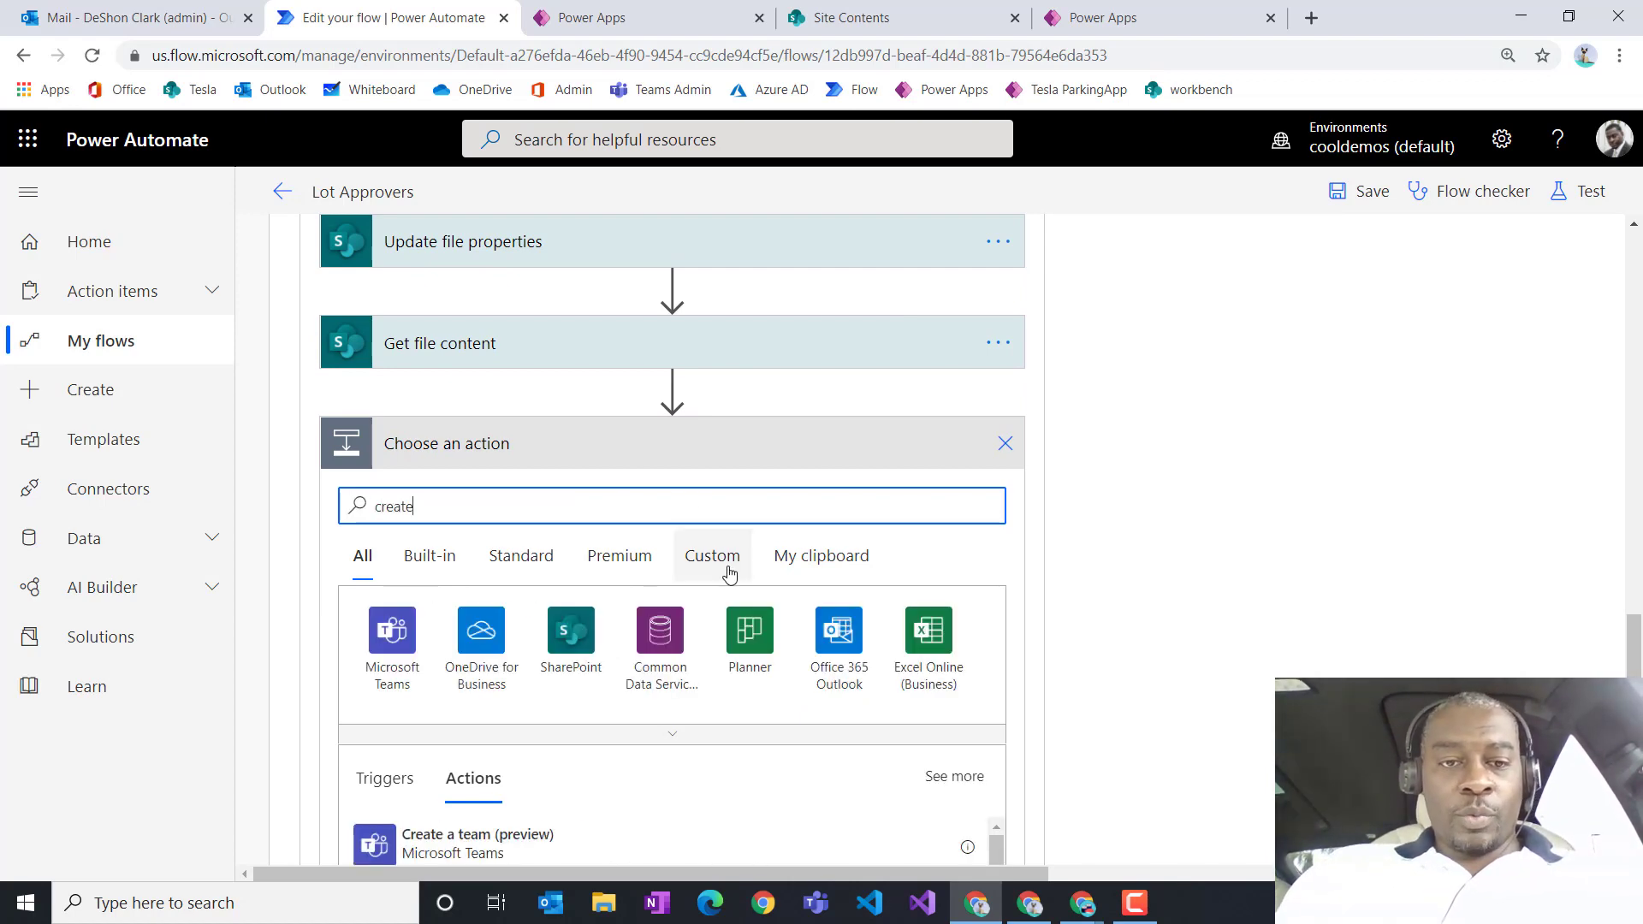
pyautogui.scroll(-3, 726, 568)
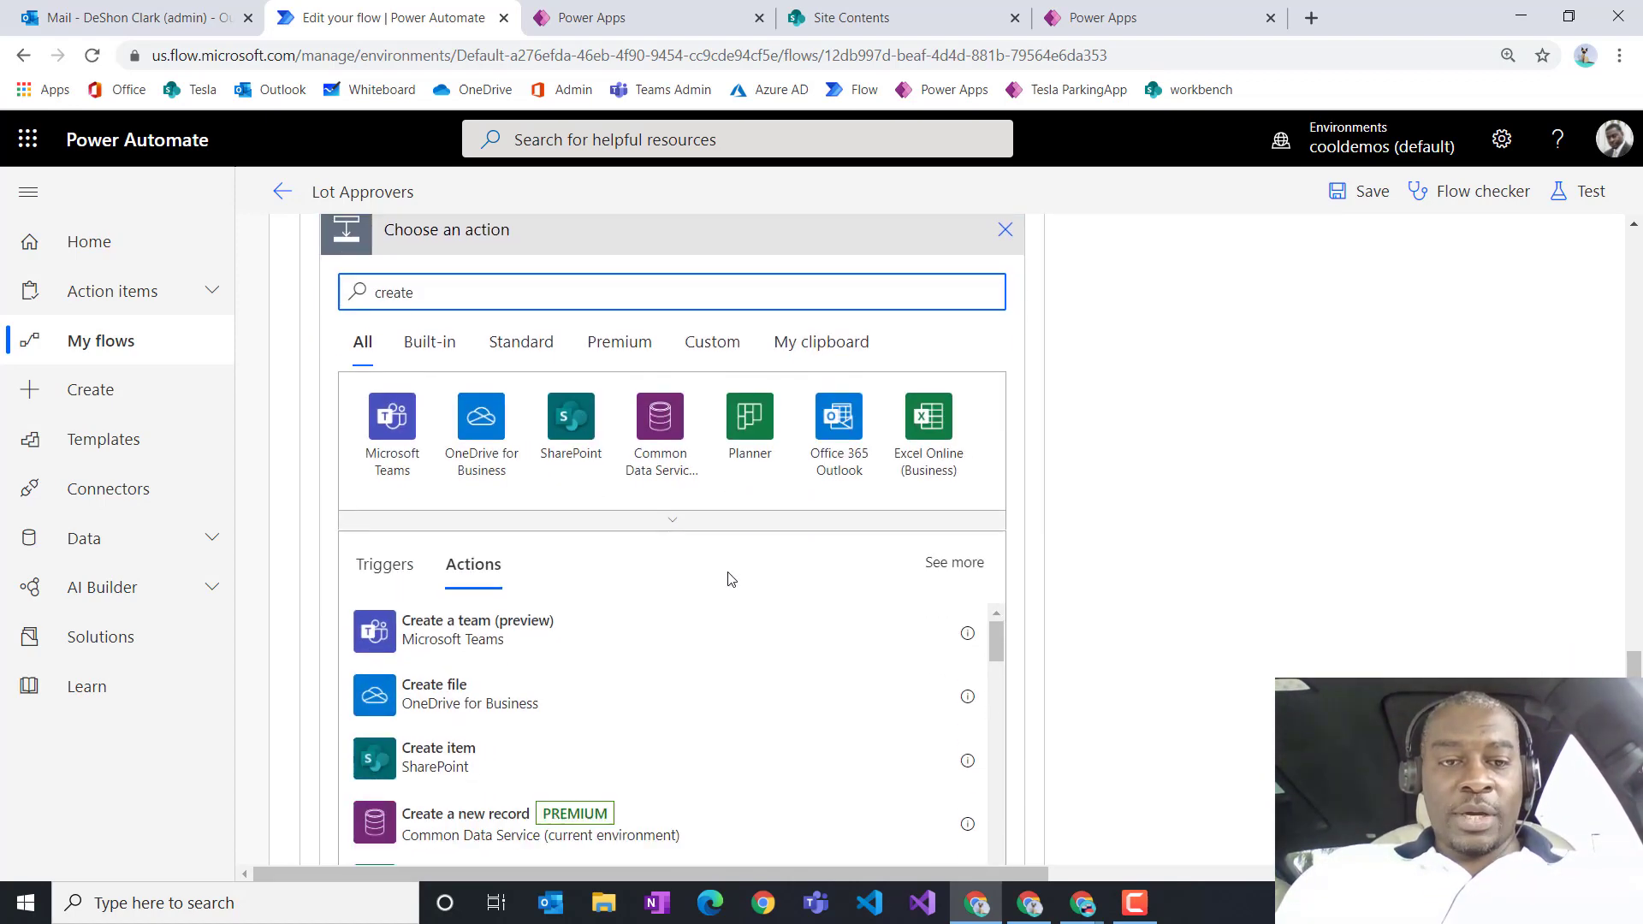
pyautogui.click(526, 711)
pyautogui.scroll(1, 634, 479)
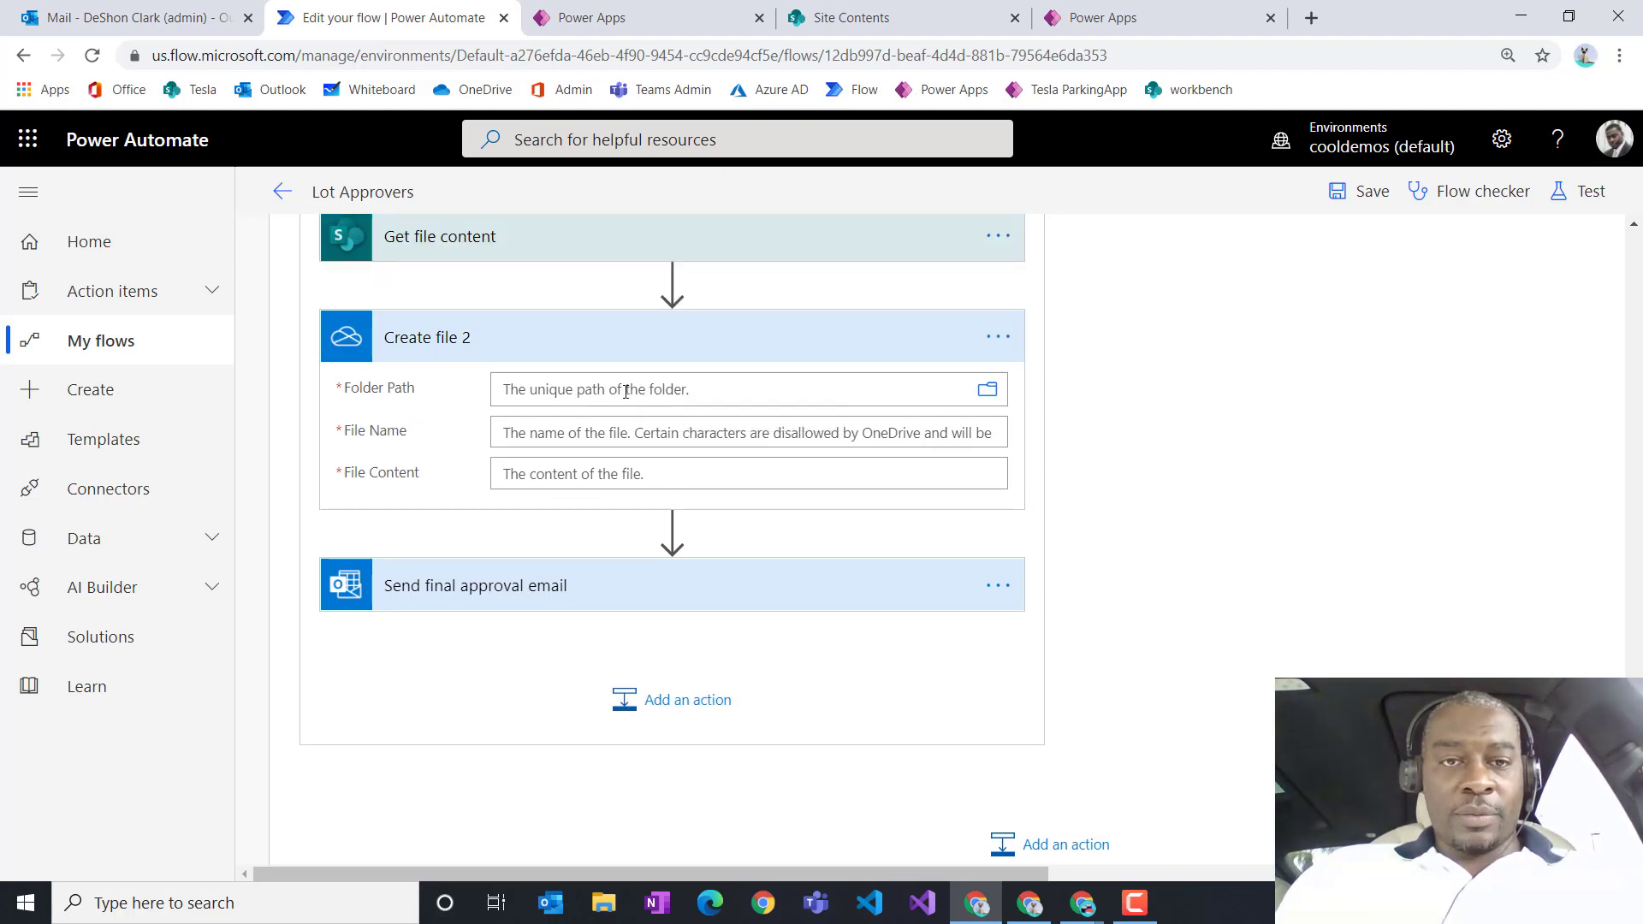
# Step: Set the new Create file step's Folder Path to /parking-lot-receipt
pyautogui.click(984, 390)
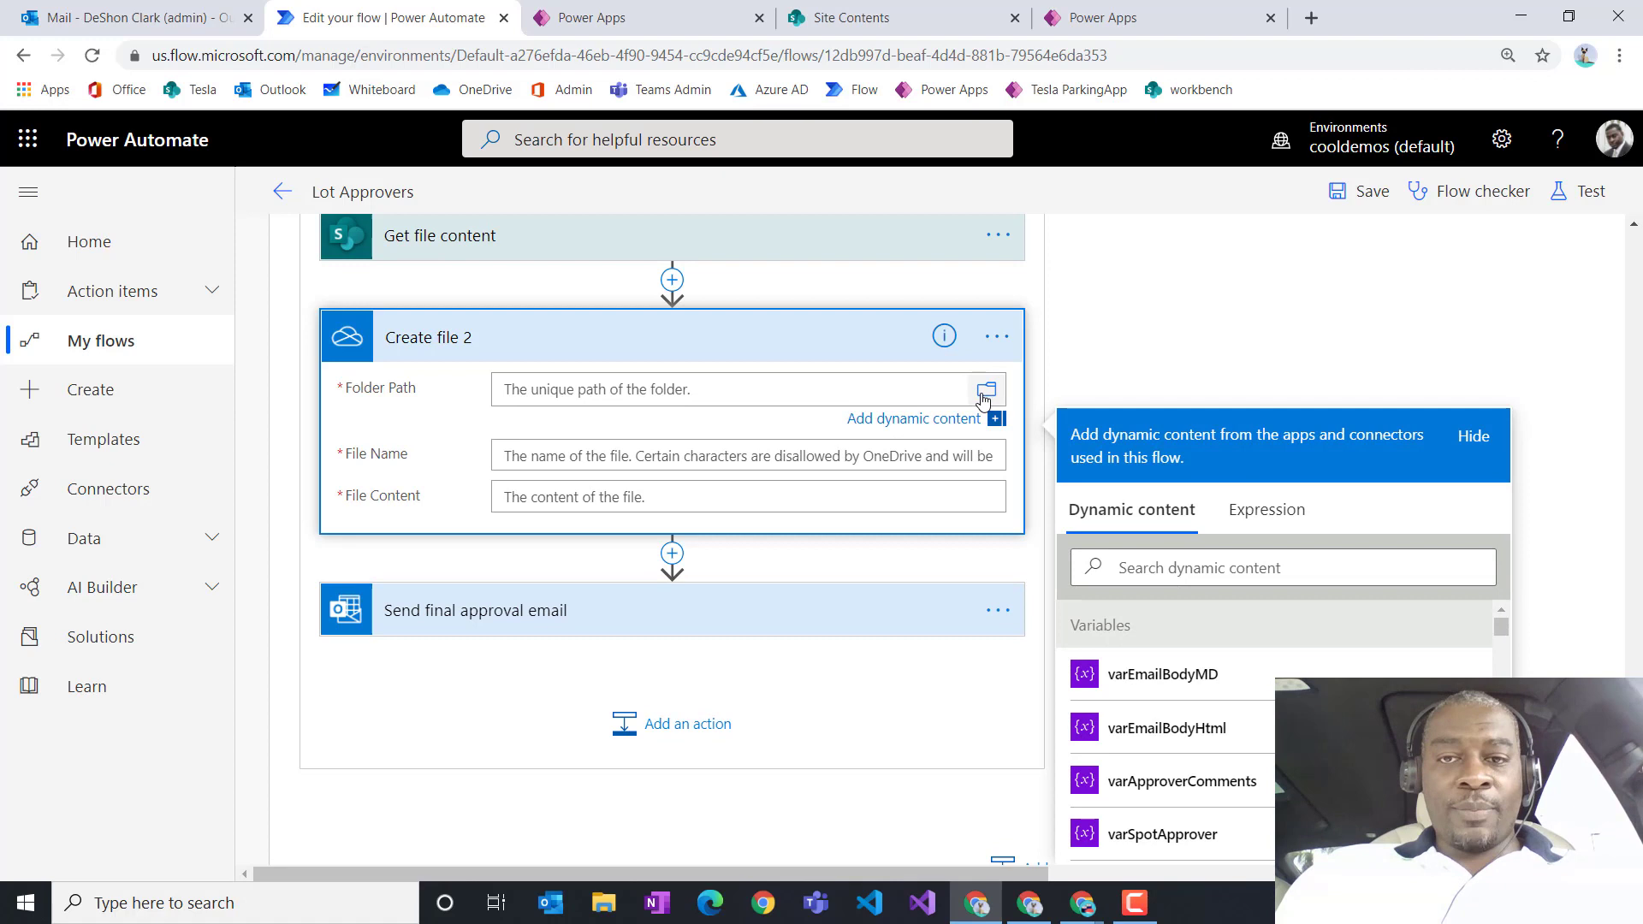
pyautogui.click(986, 399)
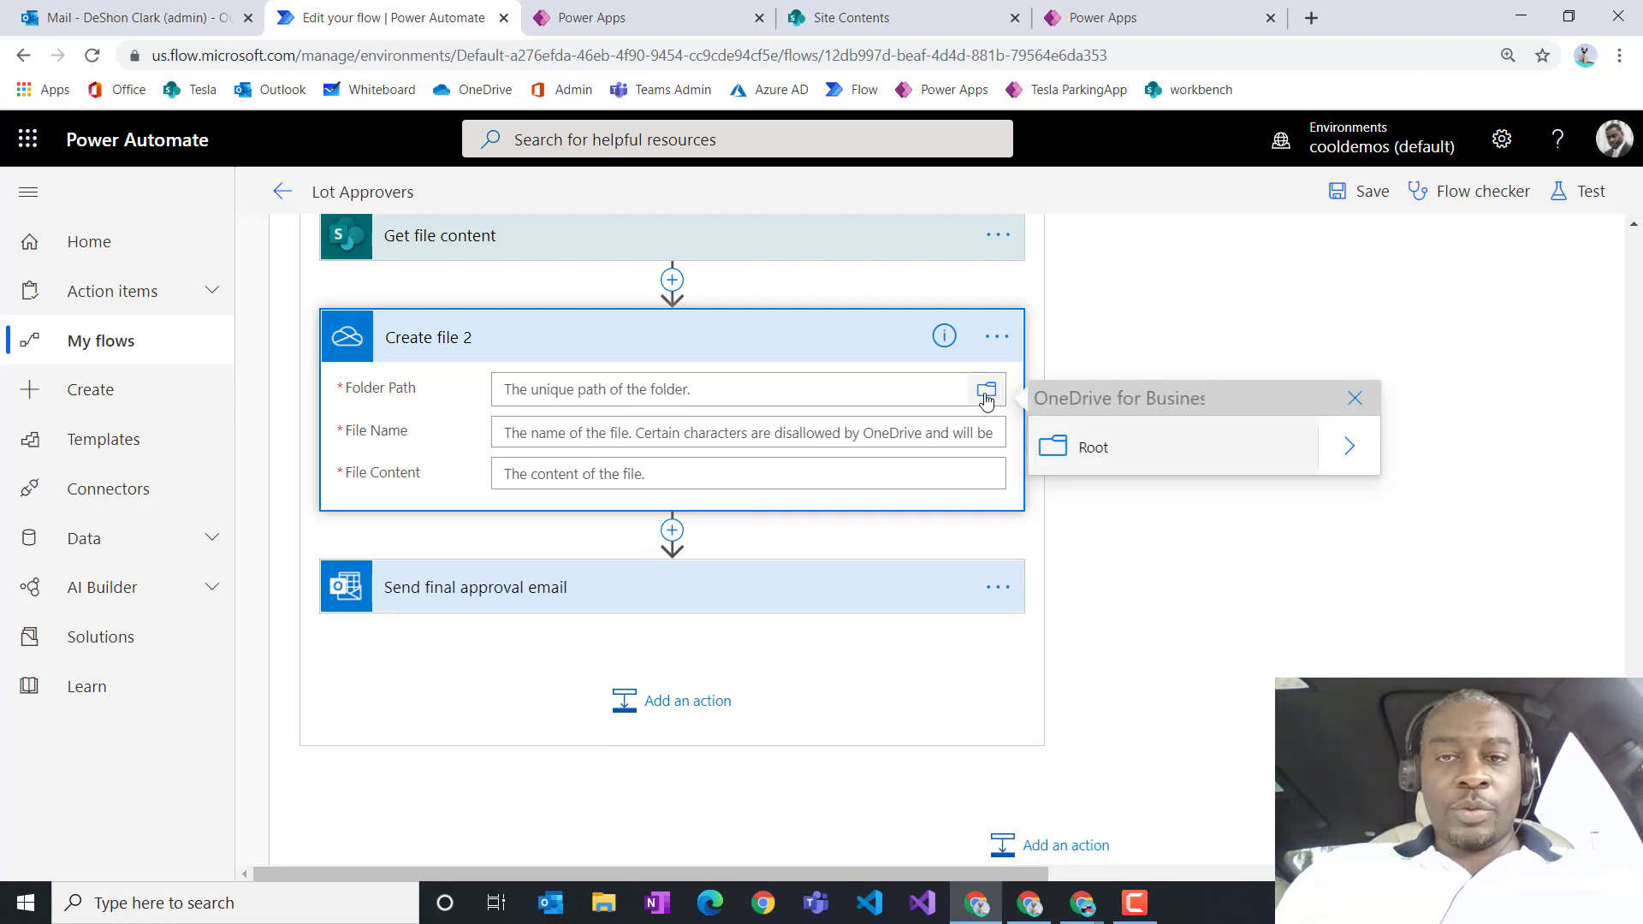
pyautogui.click(1050, 452)
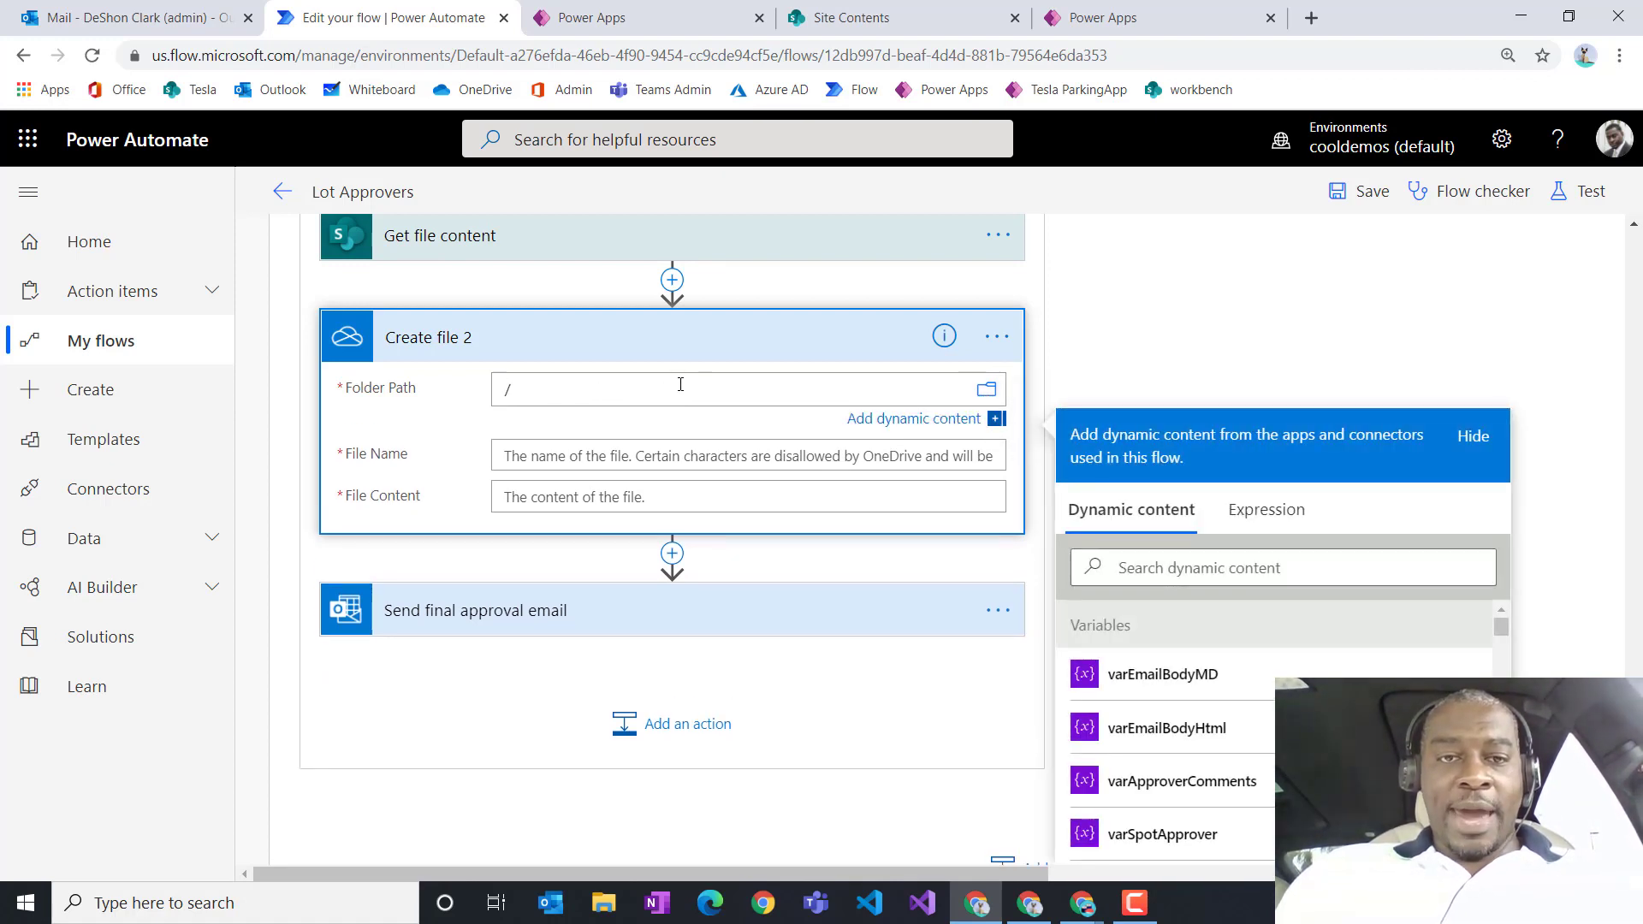
pyautogui.write('parking-lot-receipt/')
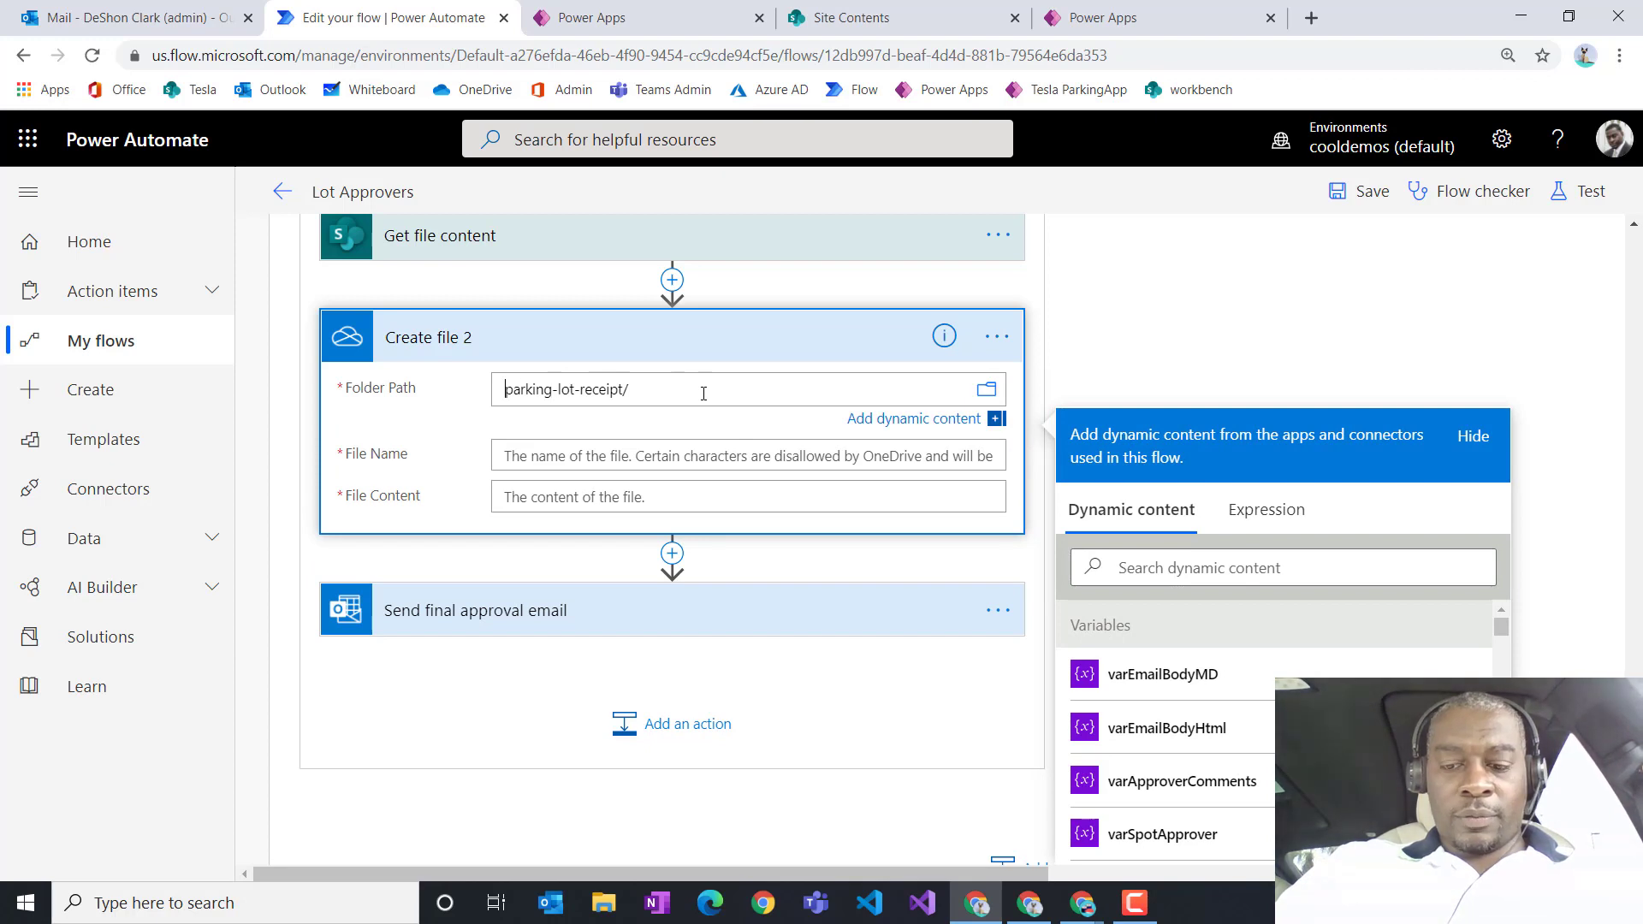
pyautogui.write('/')
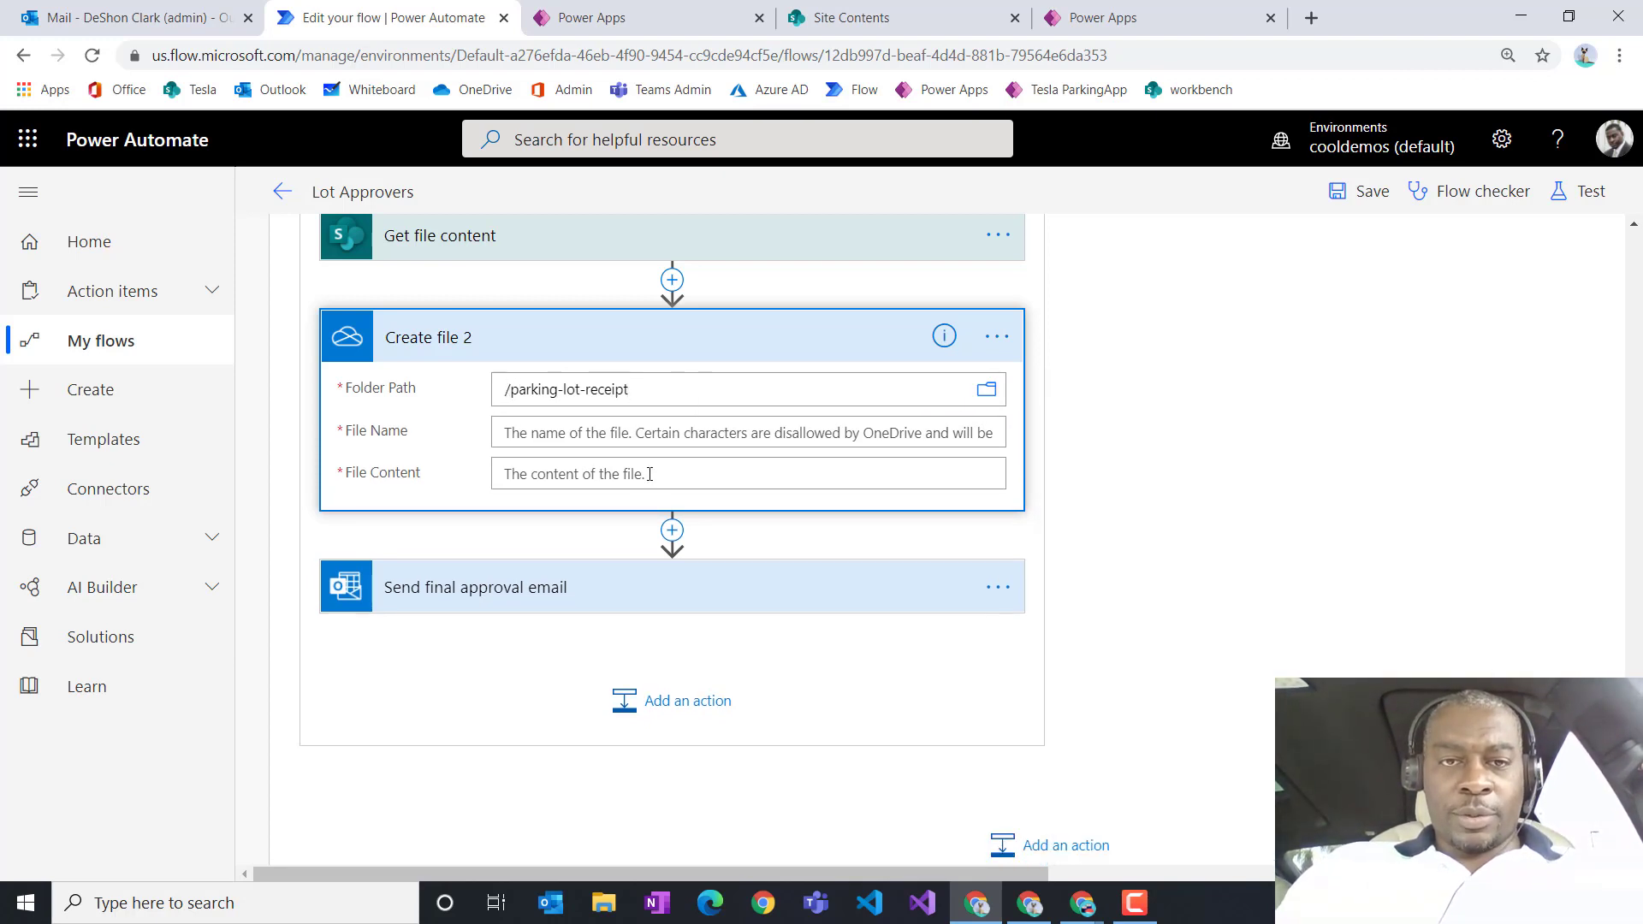
# Step: Set Create file 2's File Name to the 'File name with extension' dynamic value
pyautogui.click(683, 420)
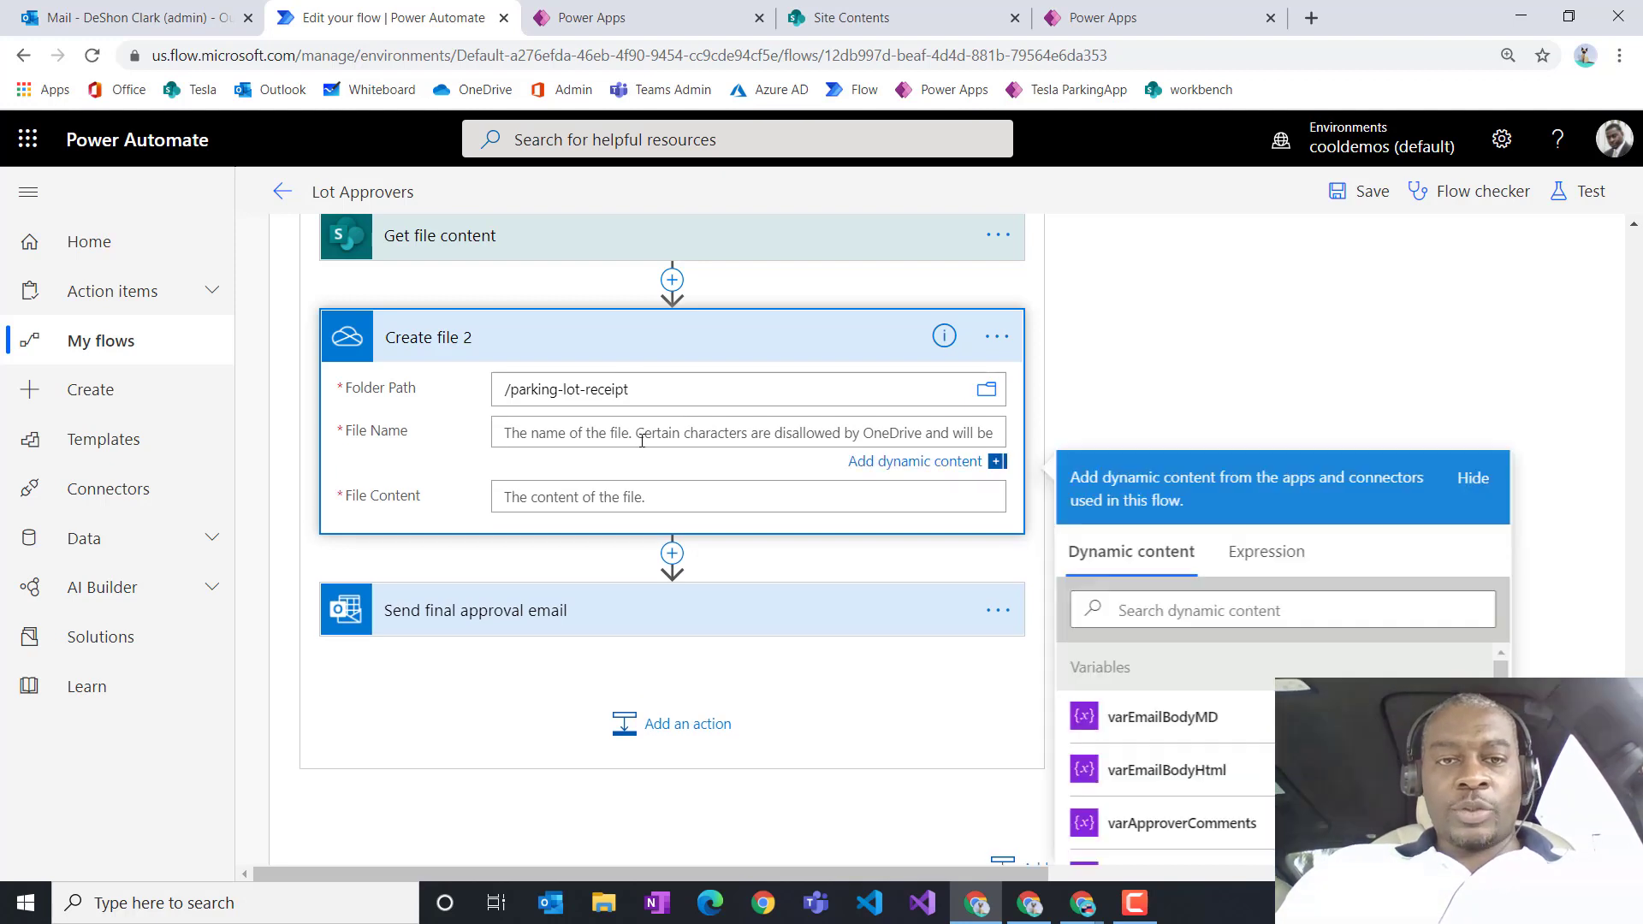
pyautogui.scroll(-5, 1241, 744)
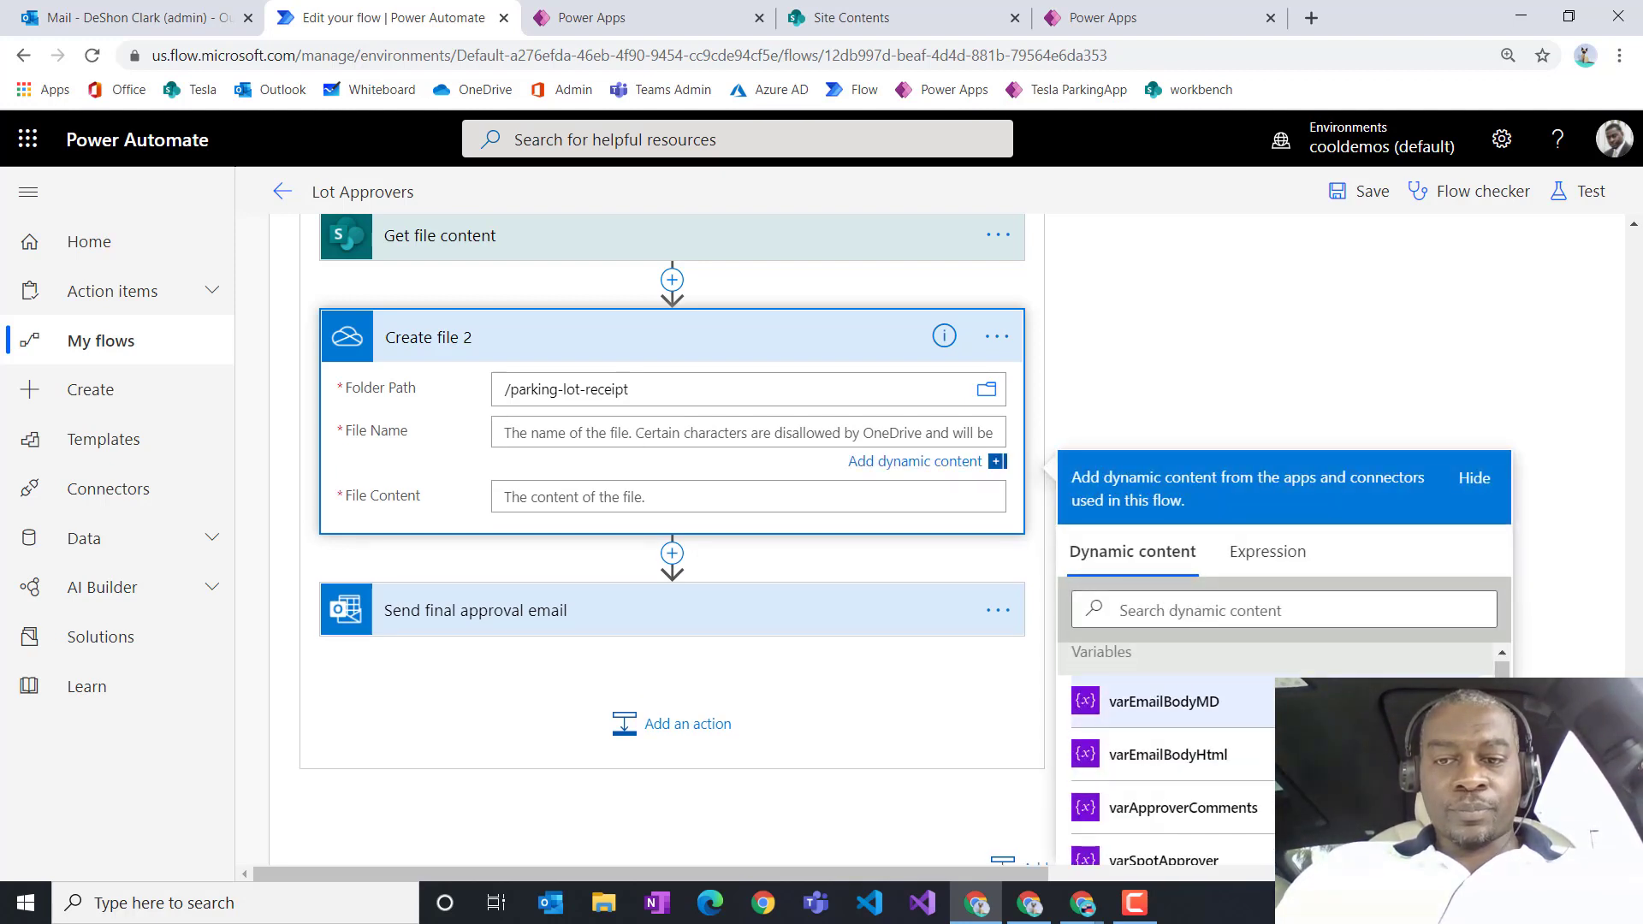
pyautogui.scroll(-3, 1273, 757)
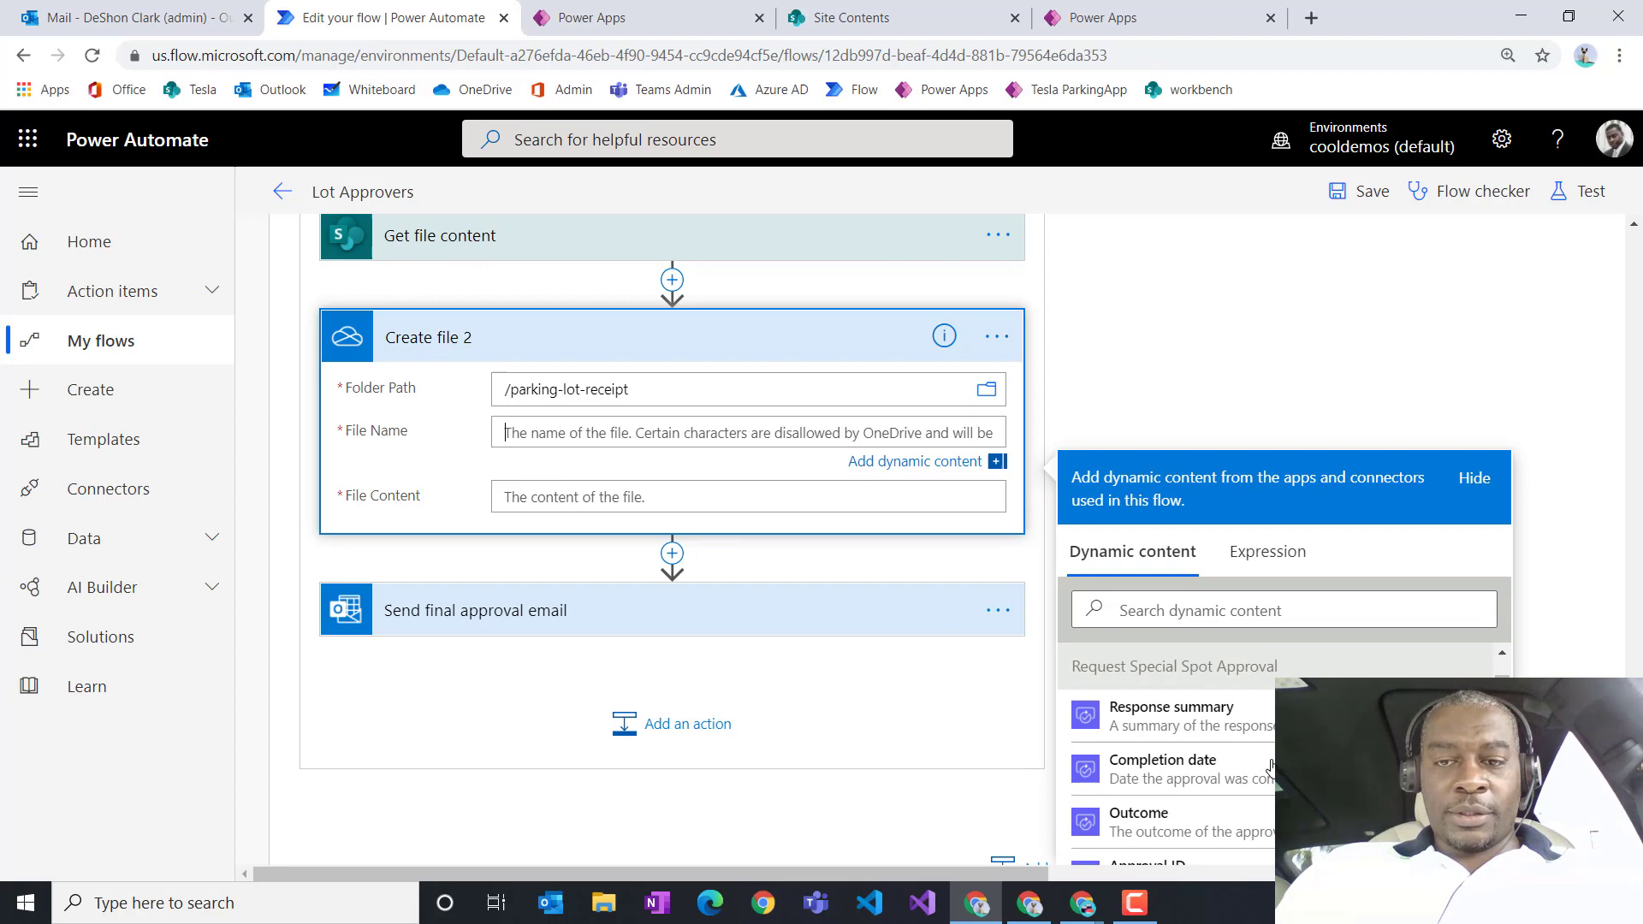
pyautogui.scroll(1, 1271, 764)
pyautogui.scroll(-3, 1271, 764)
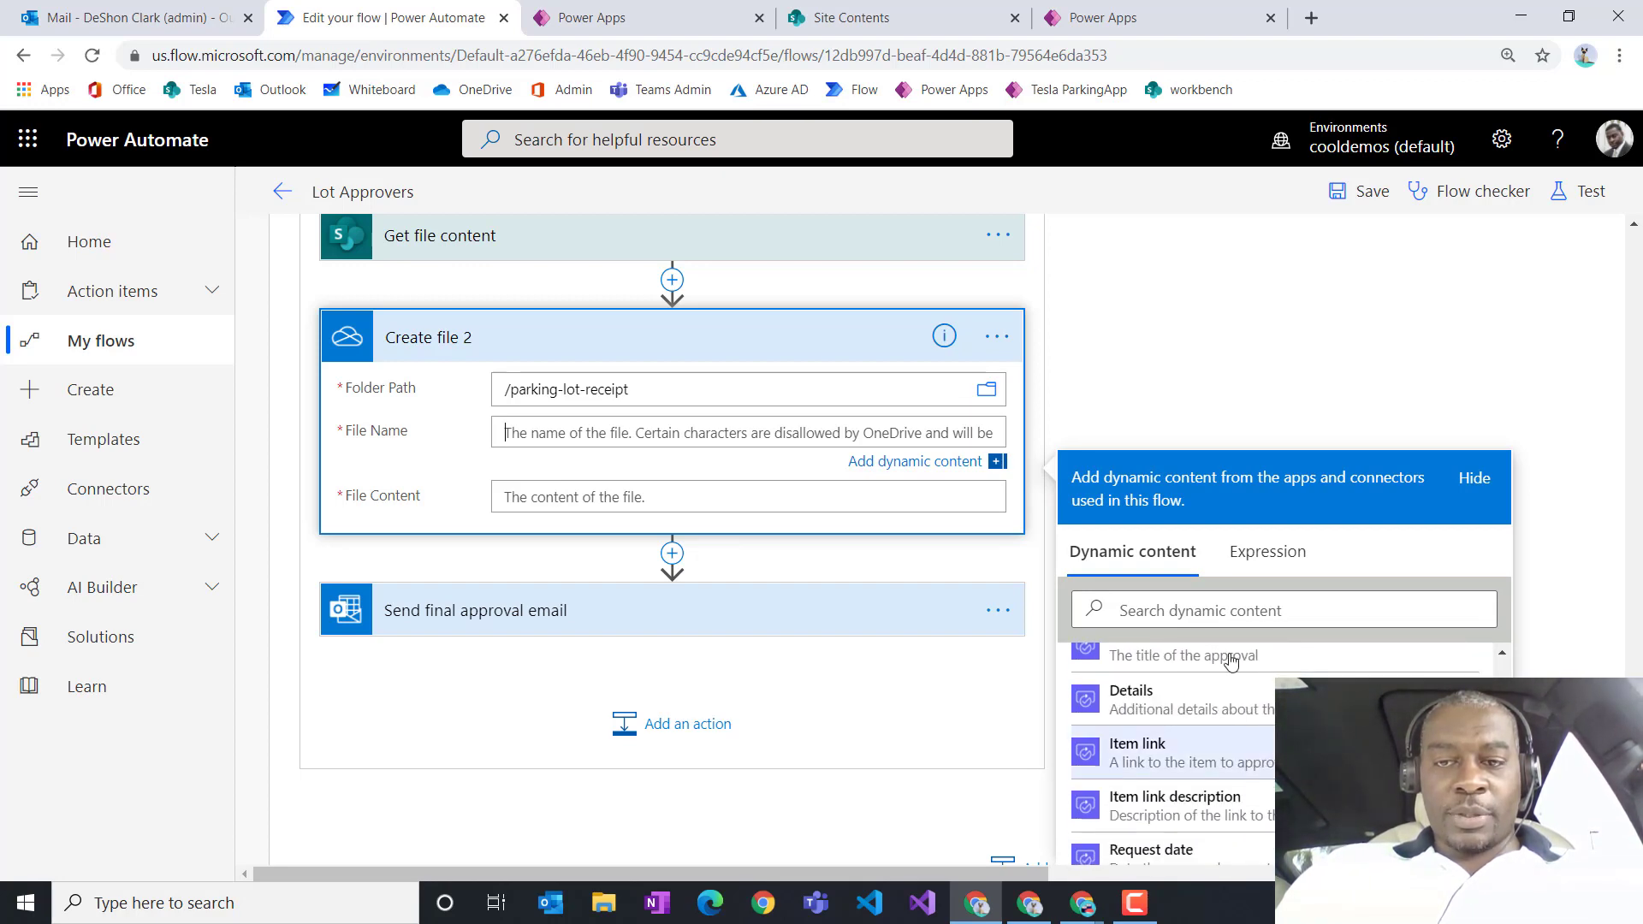
pyautogui.click(1213, 611)
pyautogui.write('anme')
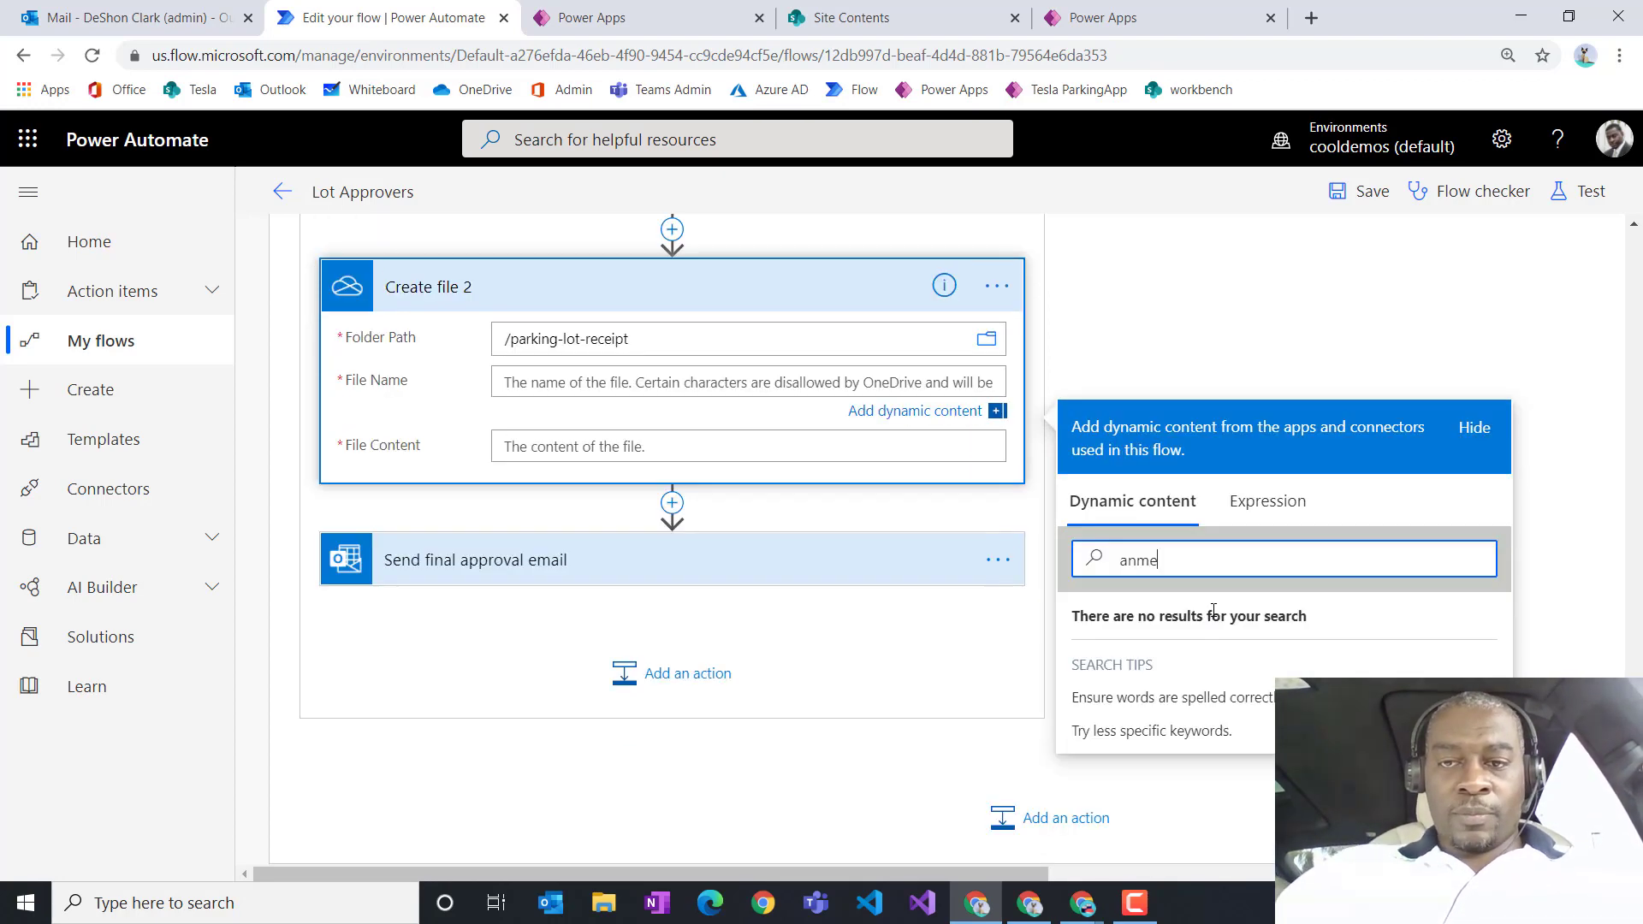
pyautogui.press('BackSpace')
pyautogui.press('BackSpace')
pyautogui.press('BackSpace')
pyautogui.press('BackSpace')
pyautogui.write('anem')
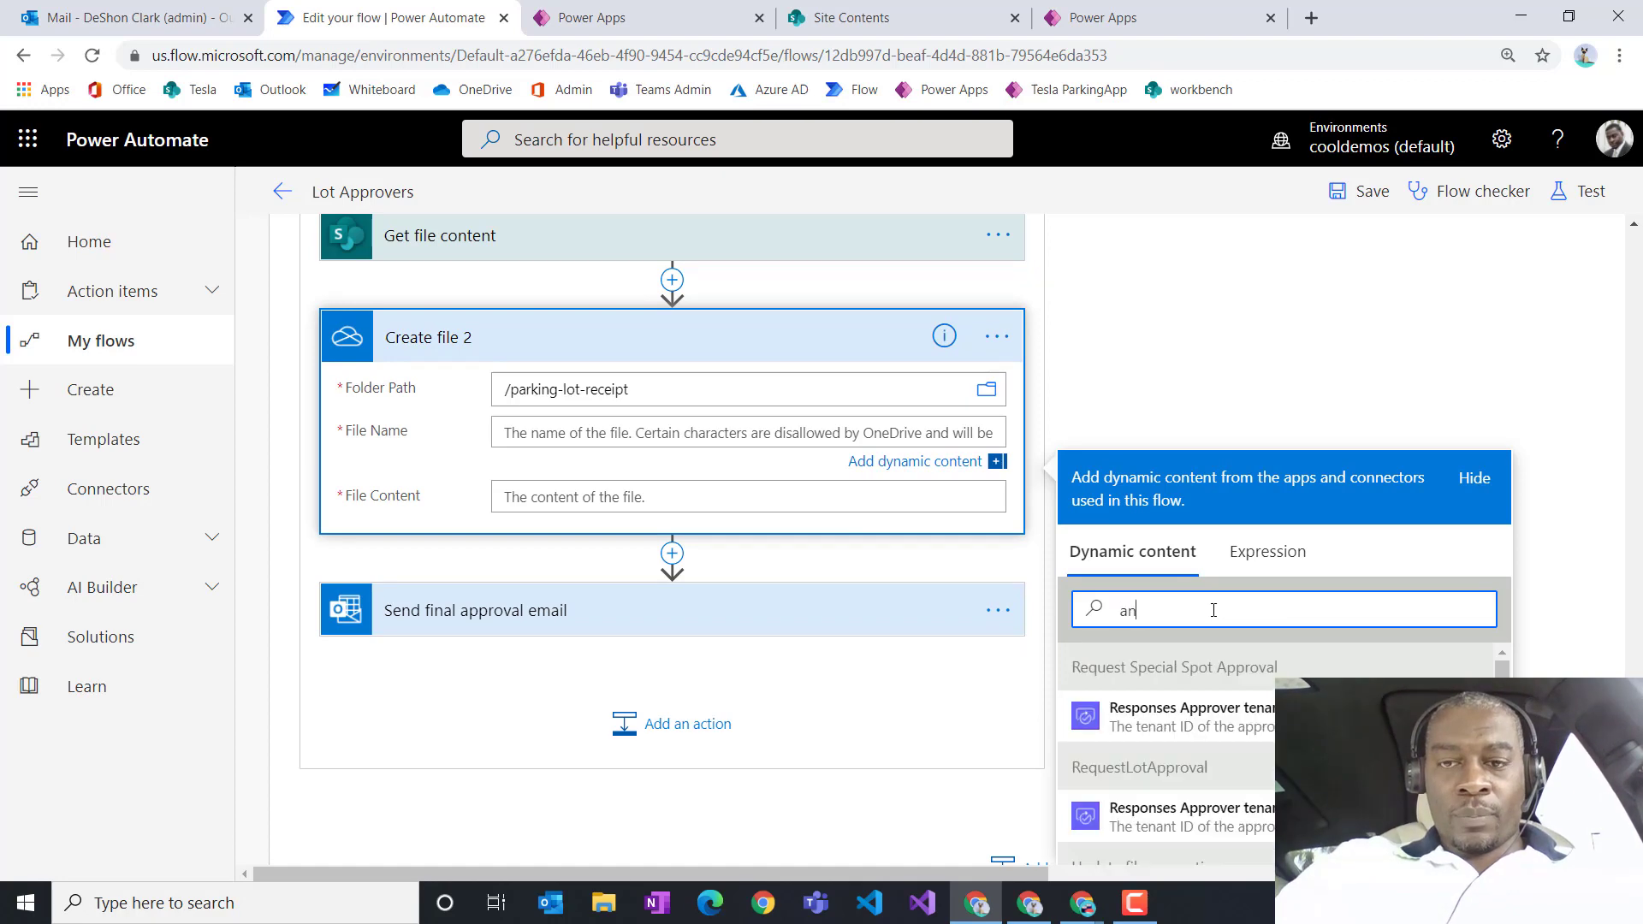
pyautogui.press('BackSpace')
pyautogui.press('BackSpace')
pyautogui.press('BackSpace')
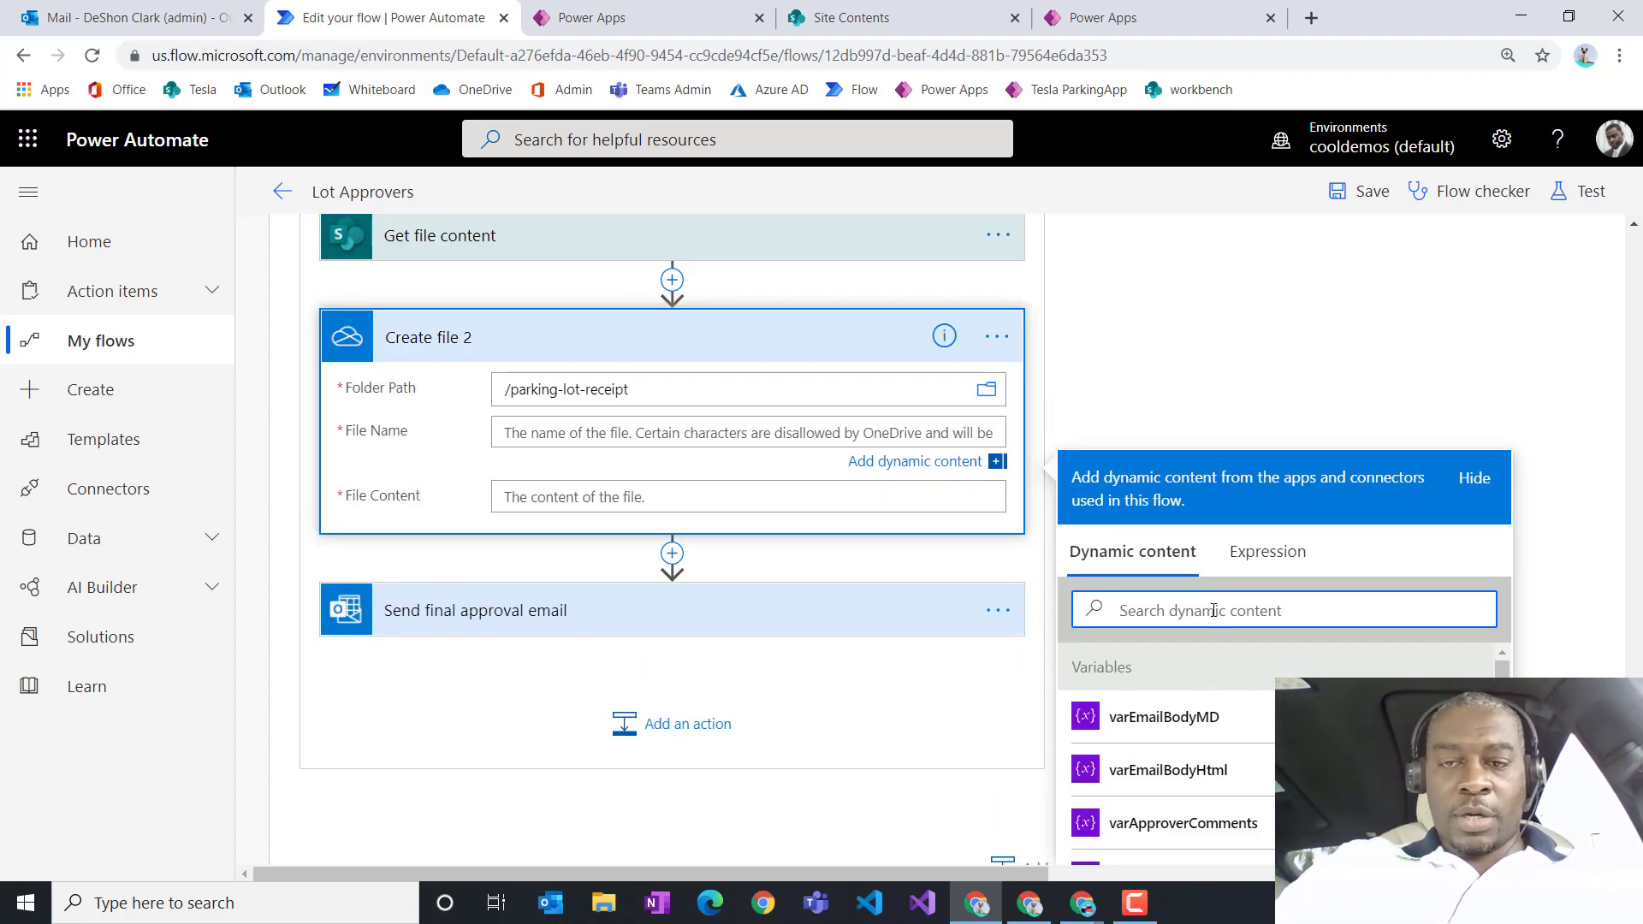
pyautogui.write('name')
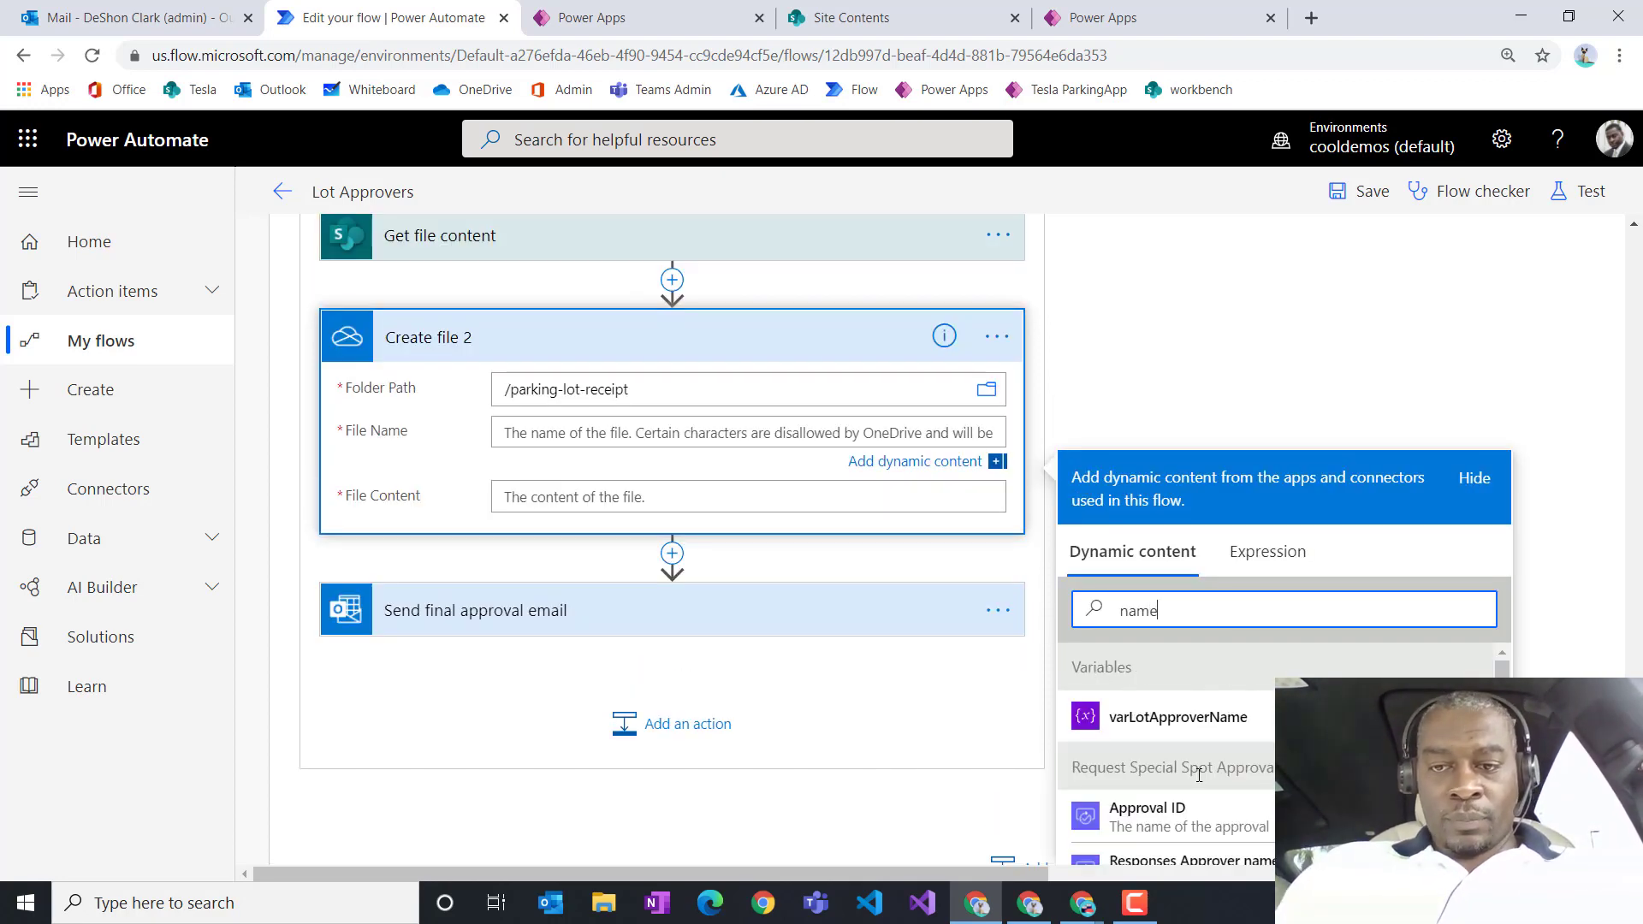
pyautogui.scroll(-5, 1196, 753)
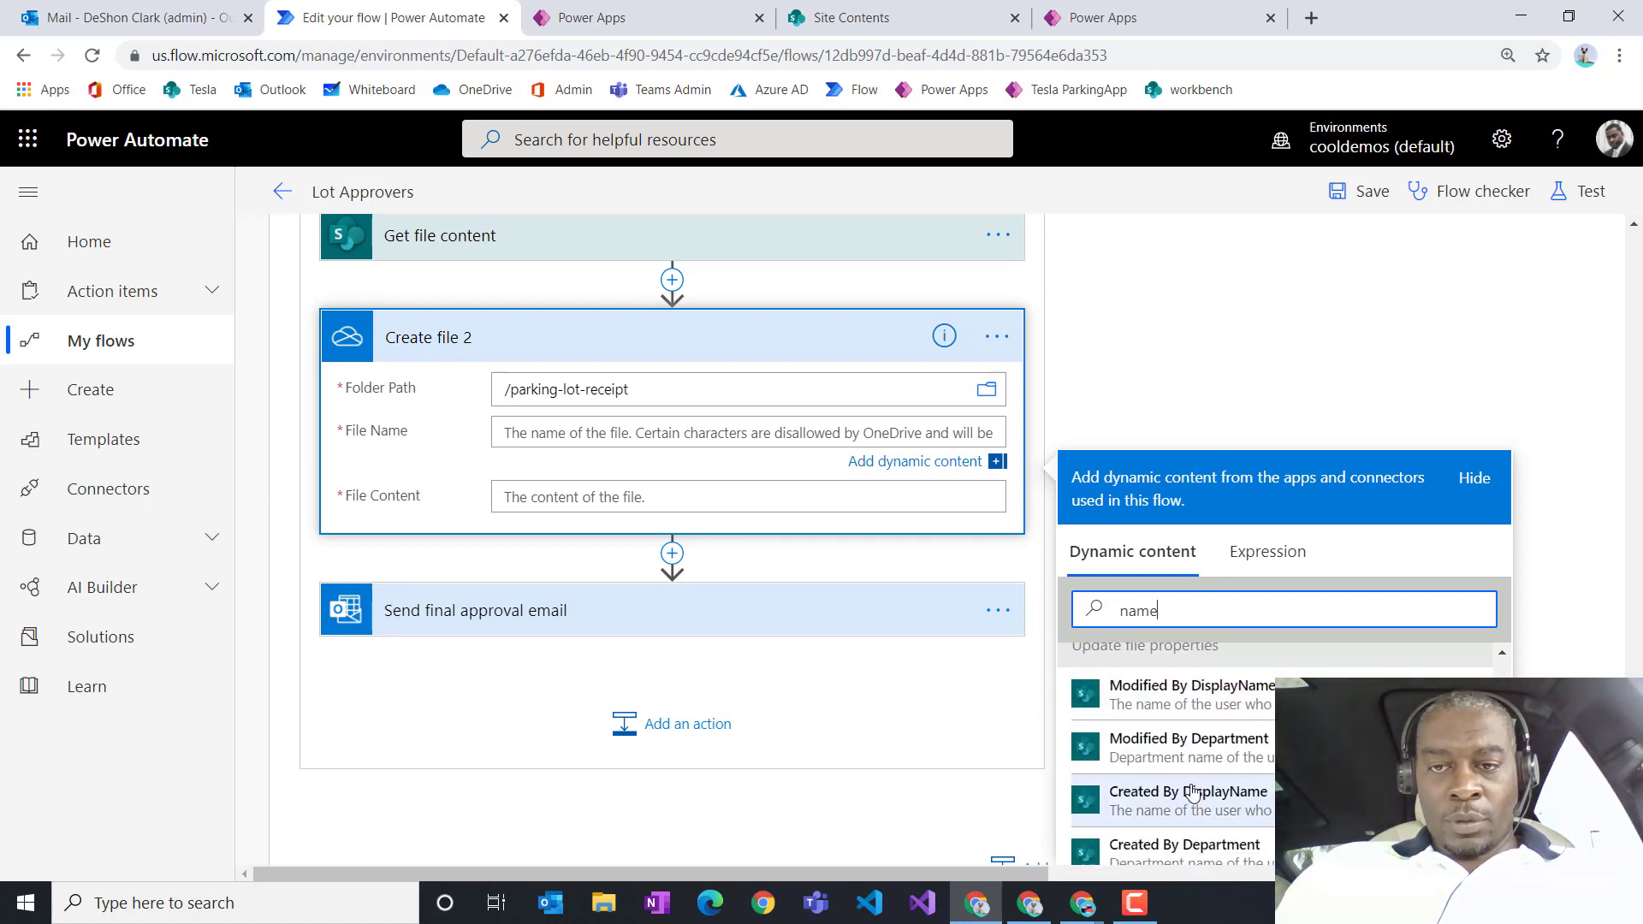
pyautogui.scroll(1, 1111, 779)
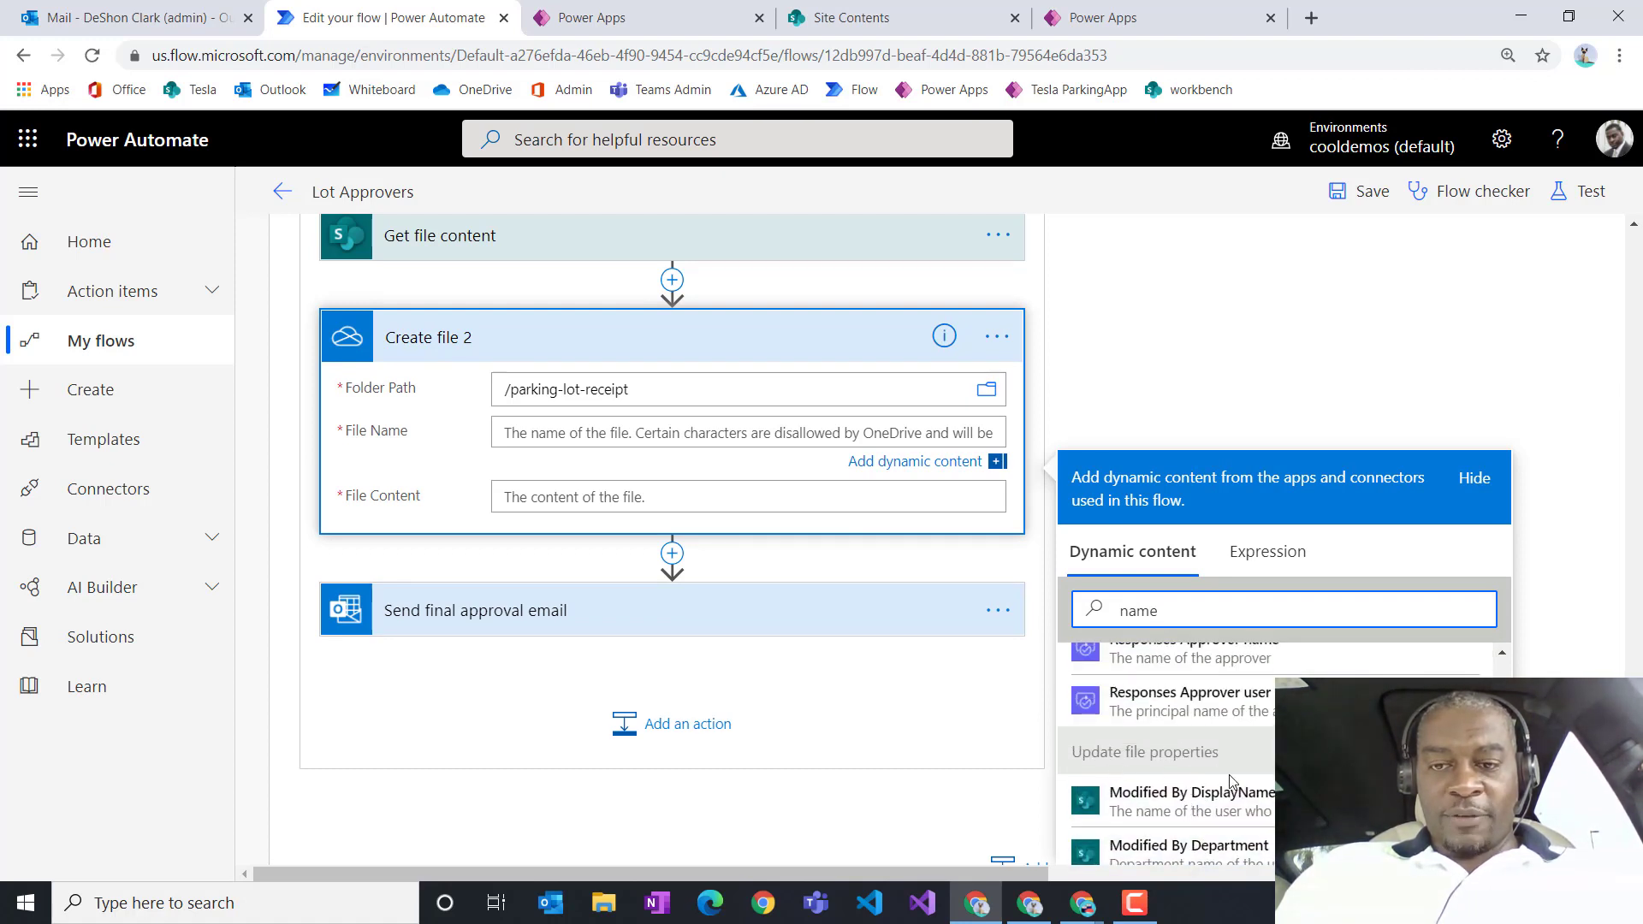
pyautogui.scroll(-3, 1242, 800)
pyautogui.scroll(-2, 1242, 800)
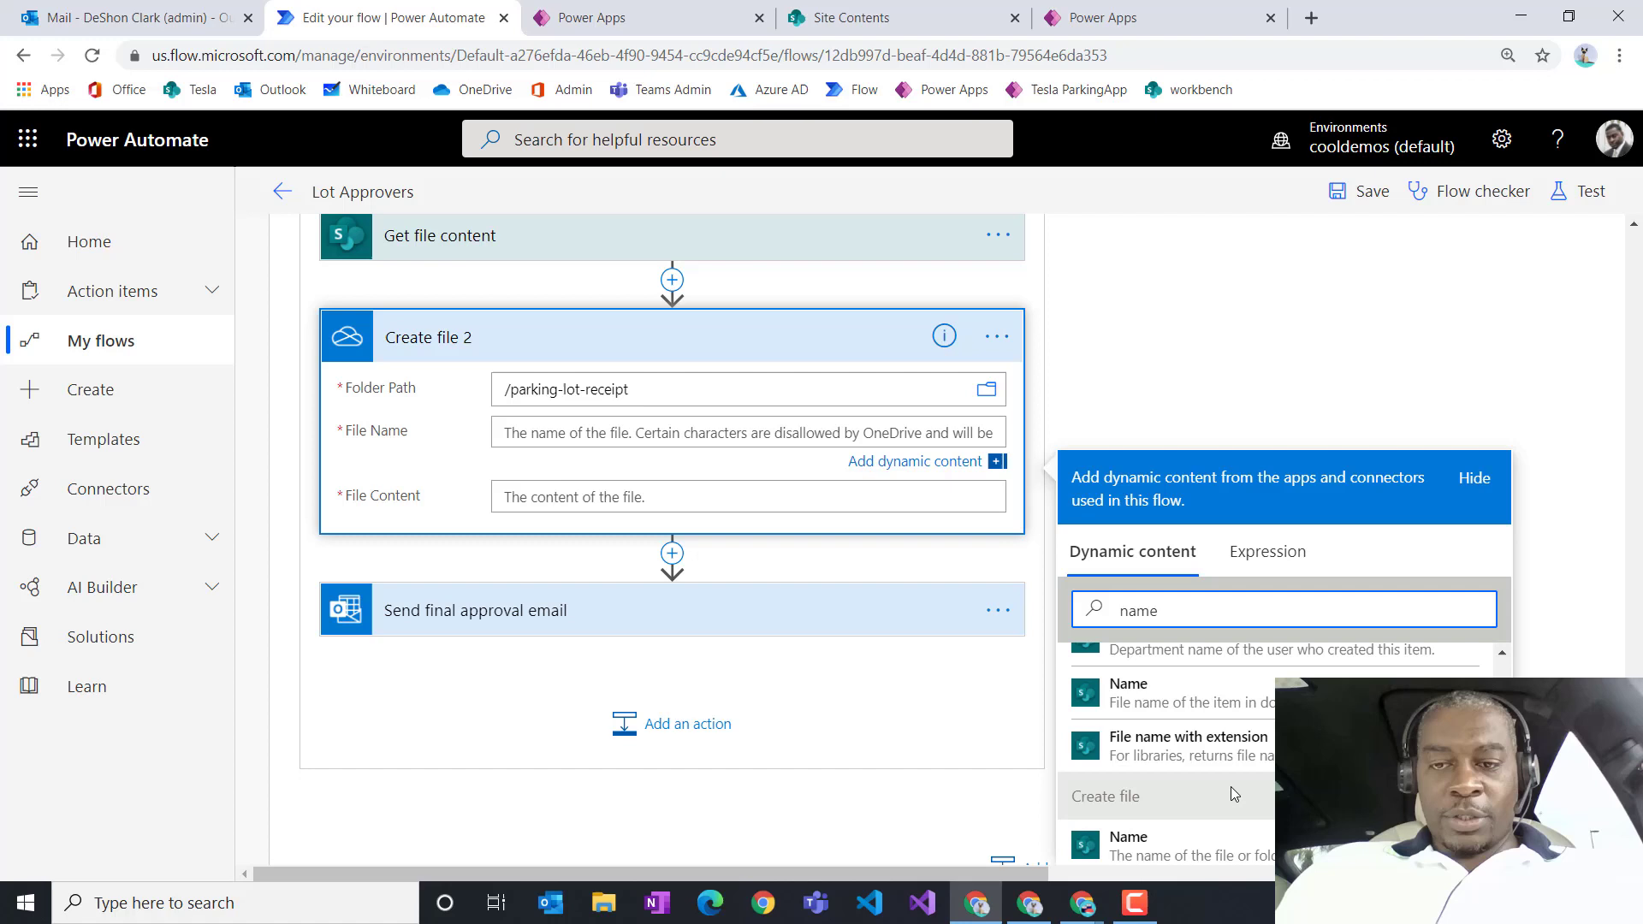
pyautogui.click(1196, 753)
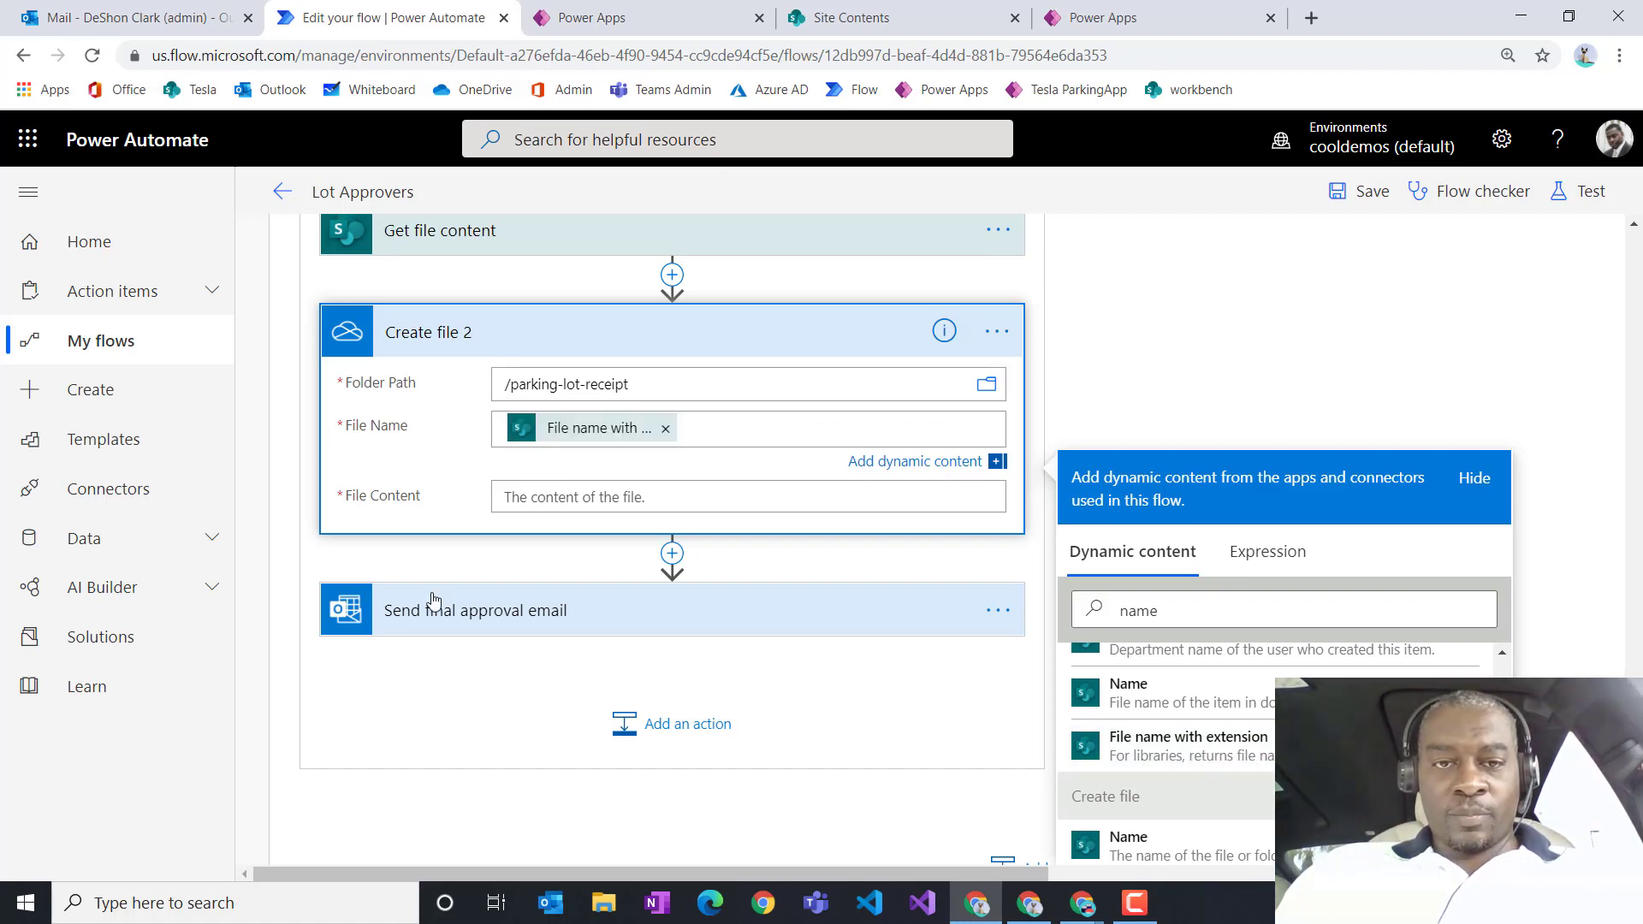
# Step: Set File Content to the File Content output of Get file content
pyautogui.click(578, 505)
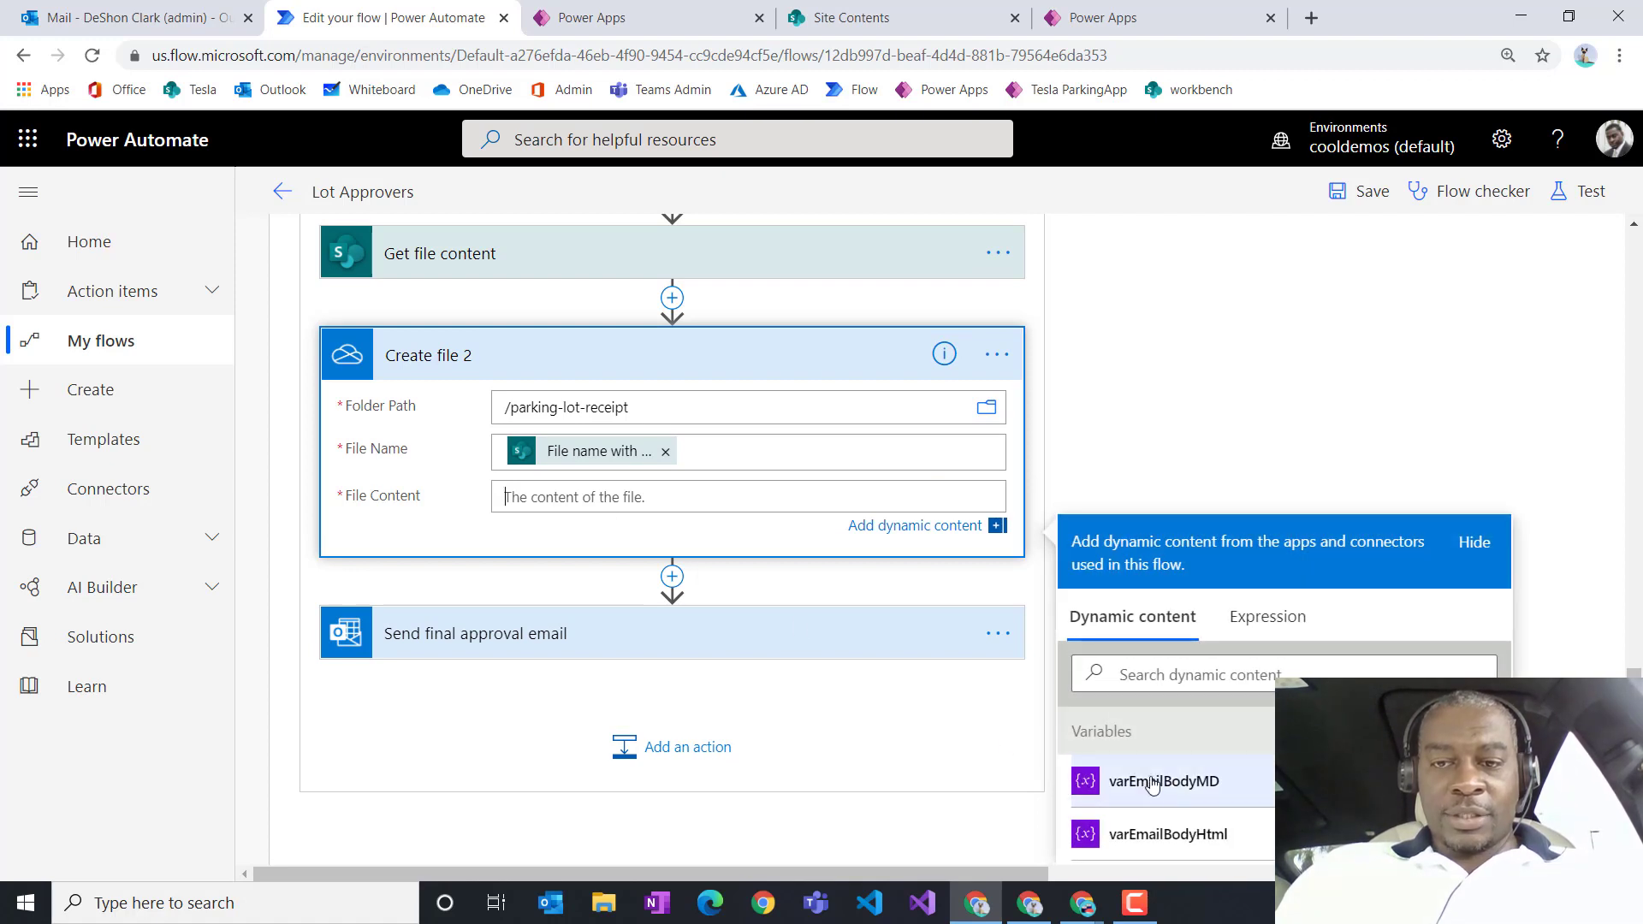
pyautogui.scroll(-1, 856, 685)
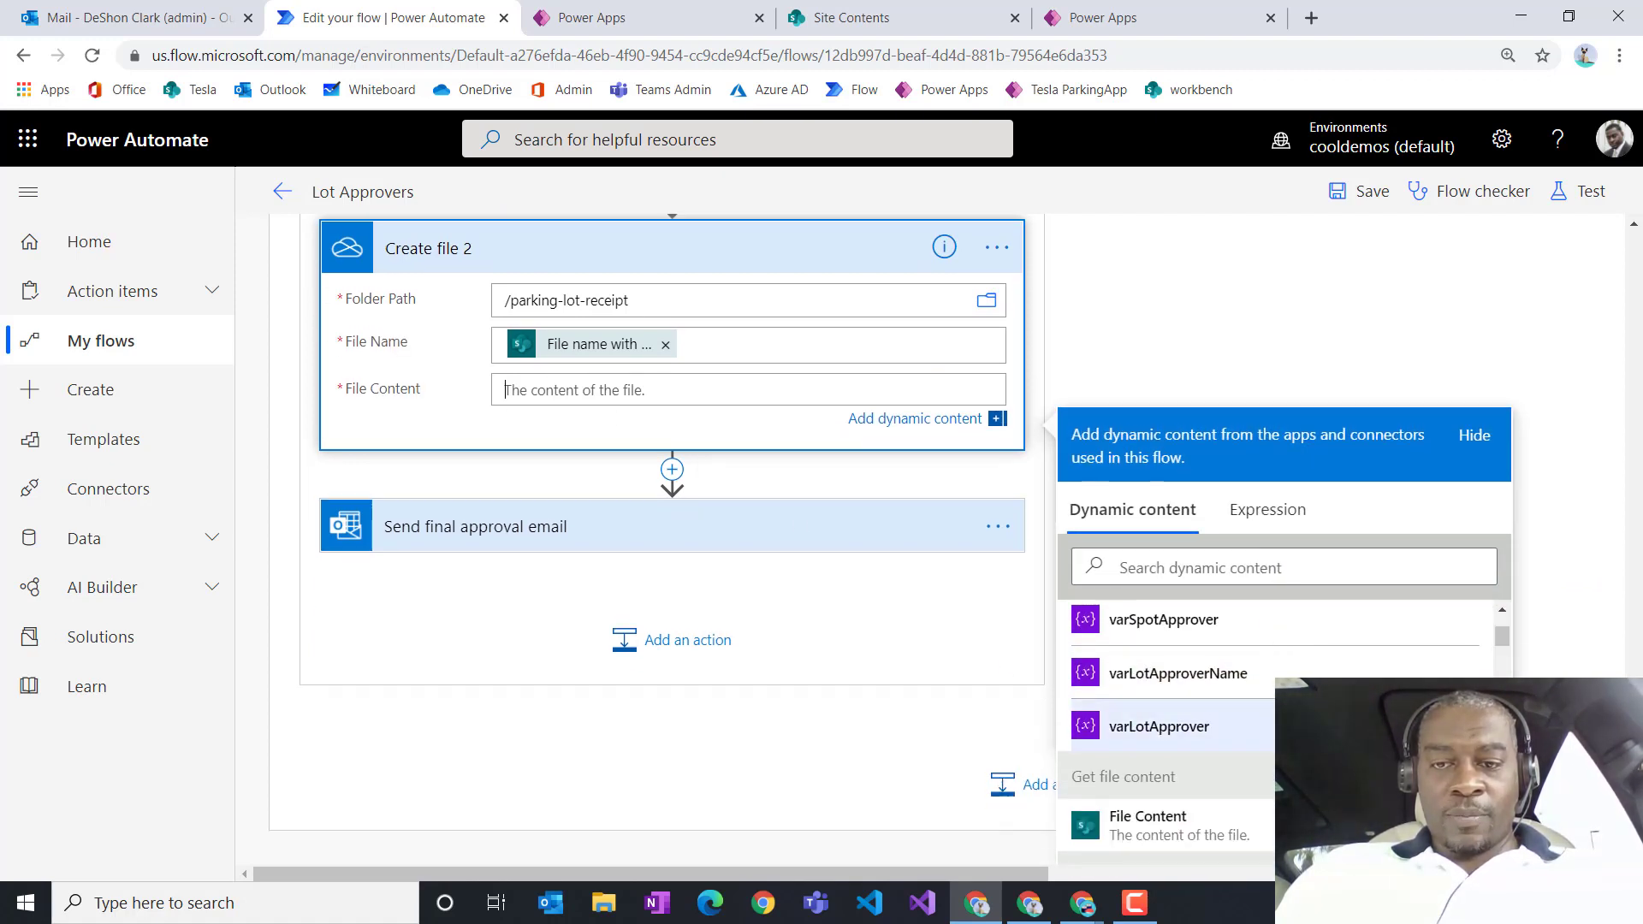
pyautogui.scroll(-1, 1101, 685)
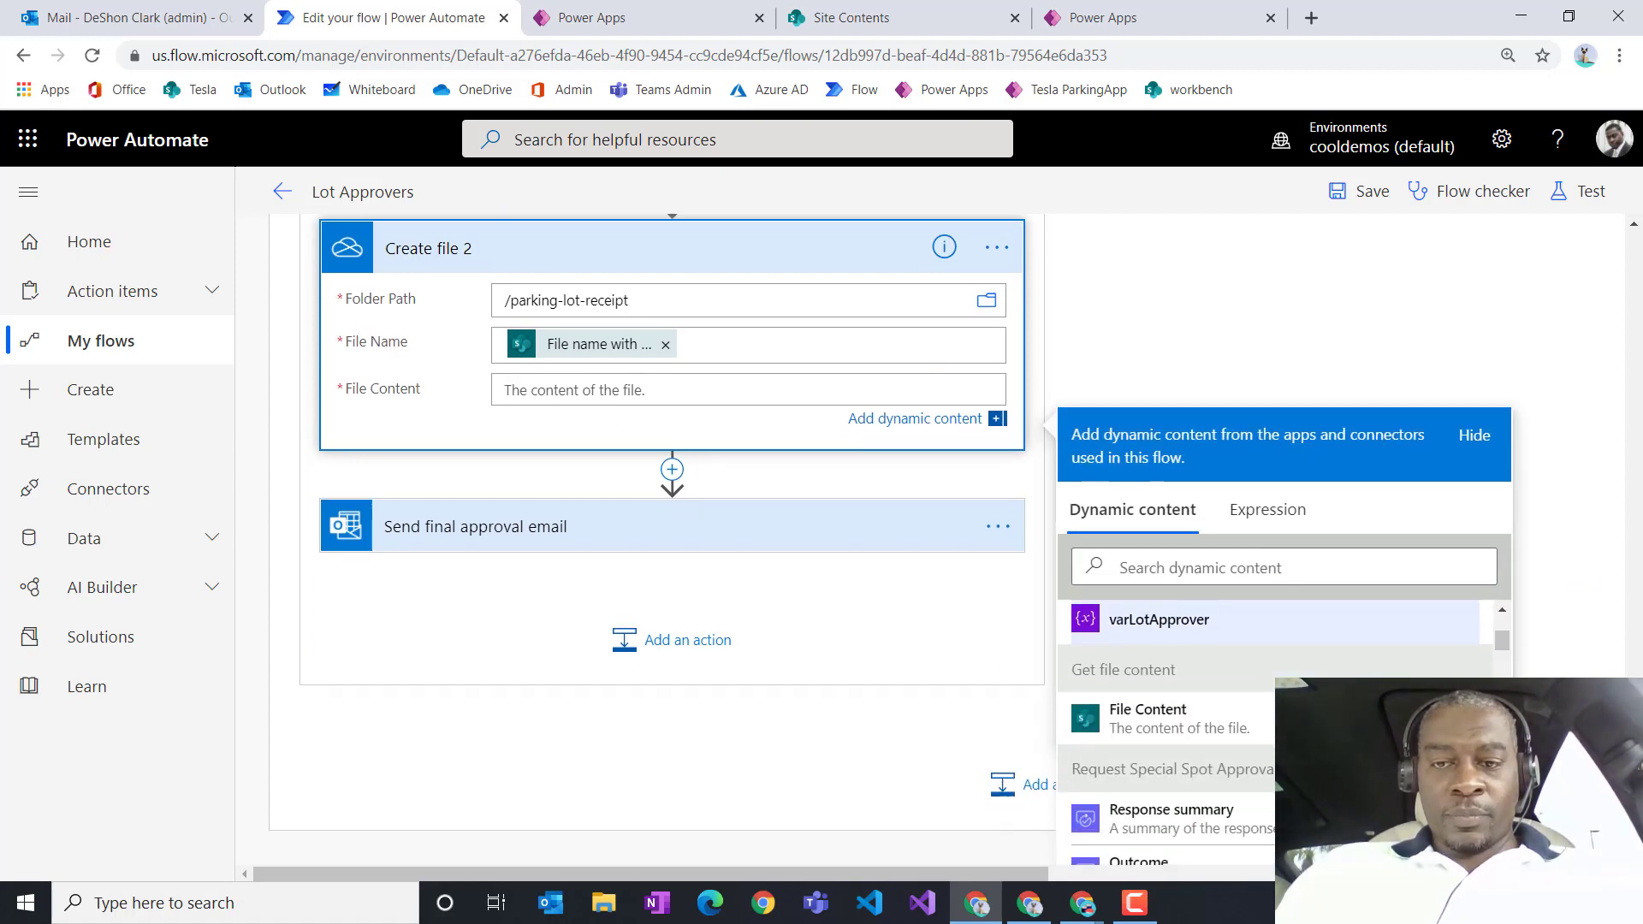
pyautogui.click(1145, 710)
pyautogui.scroll(2, 646, 393)
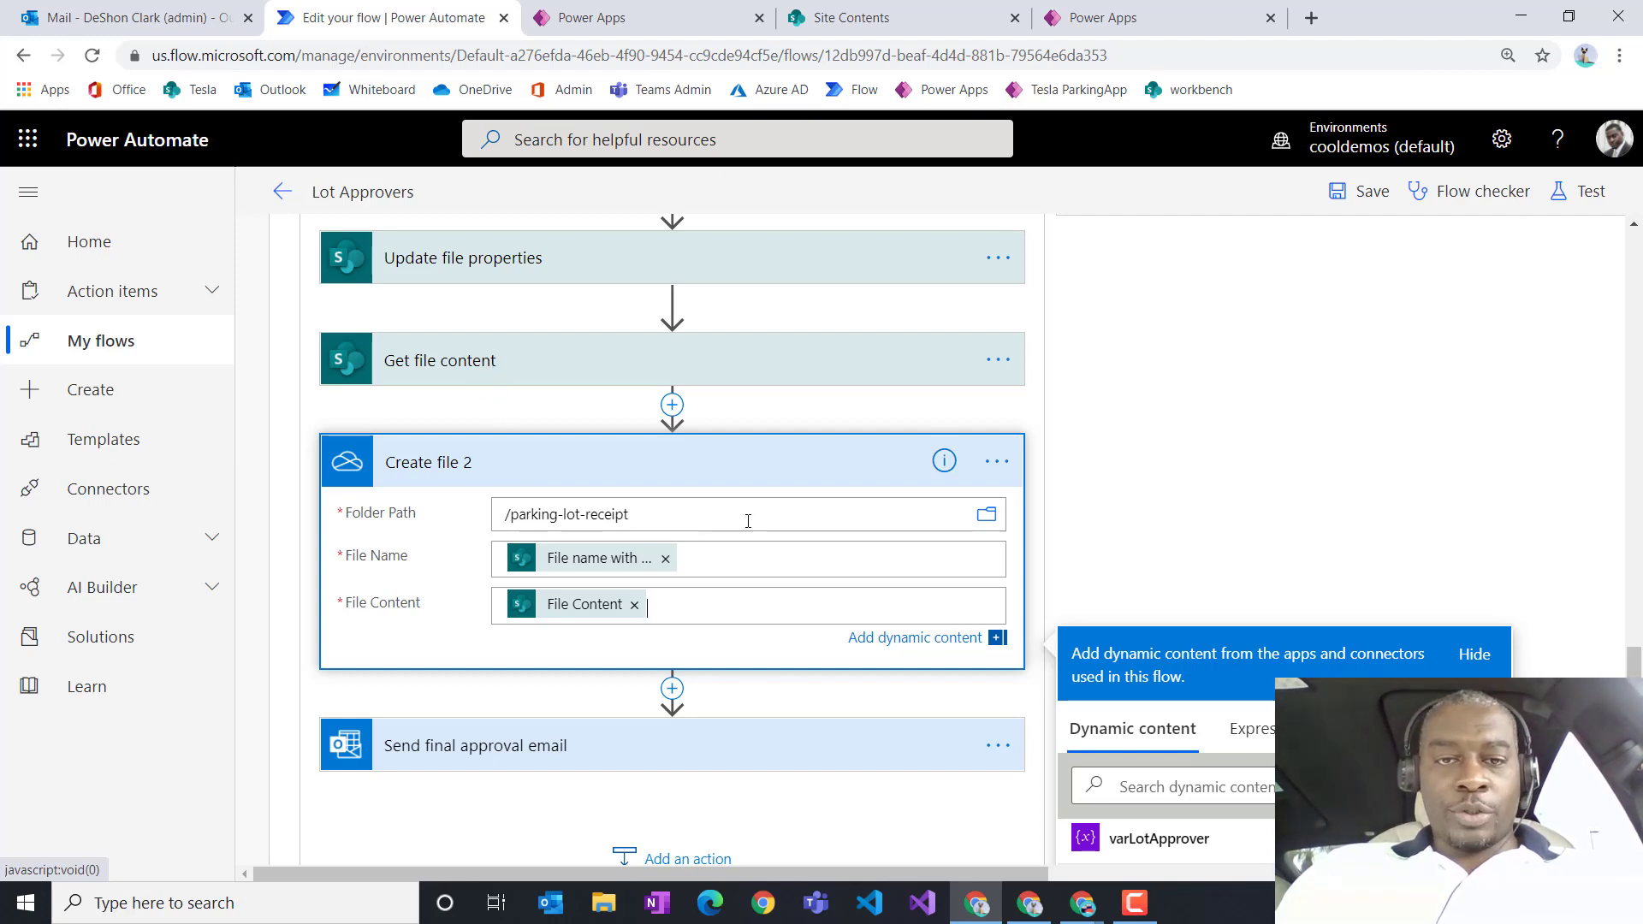
# Step: Rename the OneDrive Create file 2 step to 'Create temp OD file'
pyautogui.click(997, 462)
pyautogui.click(1098, 473)
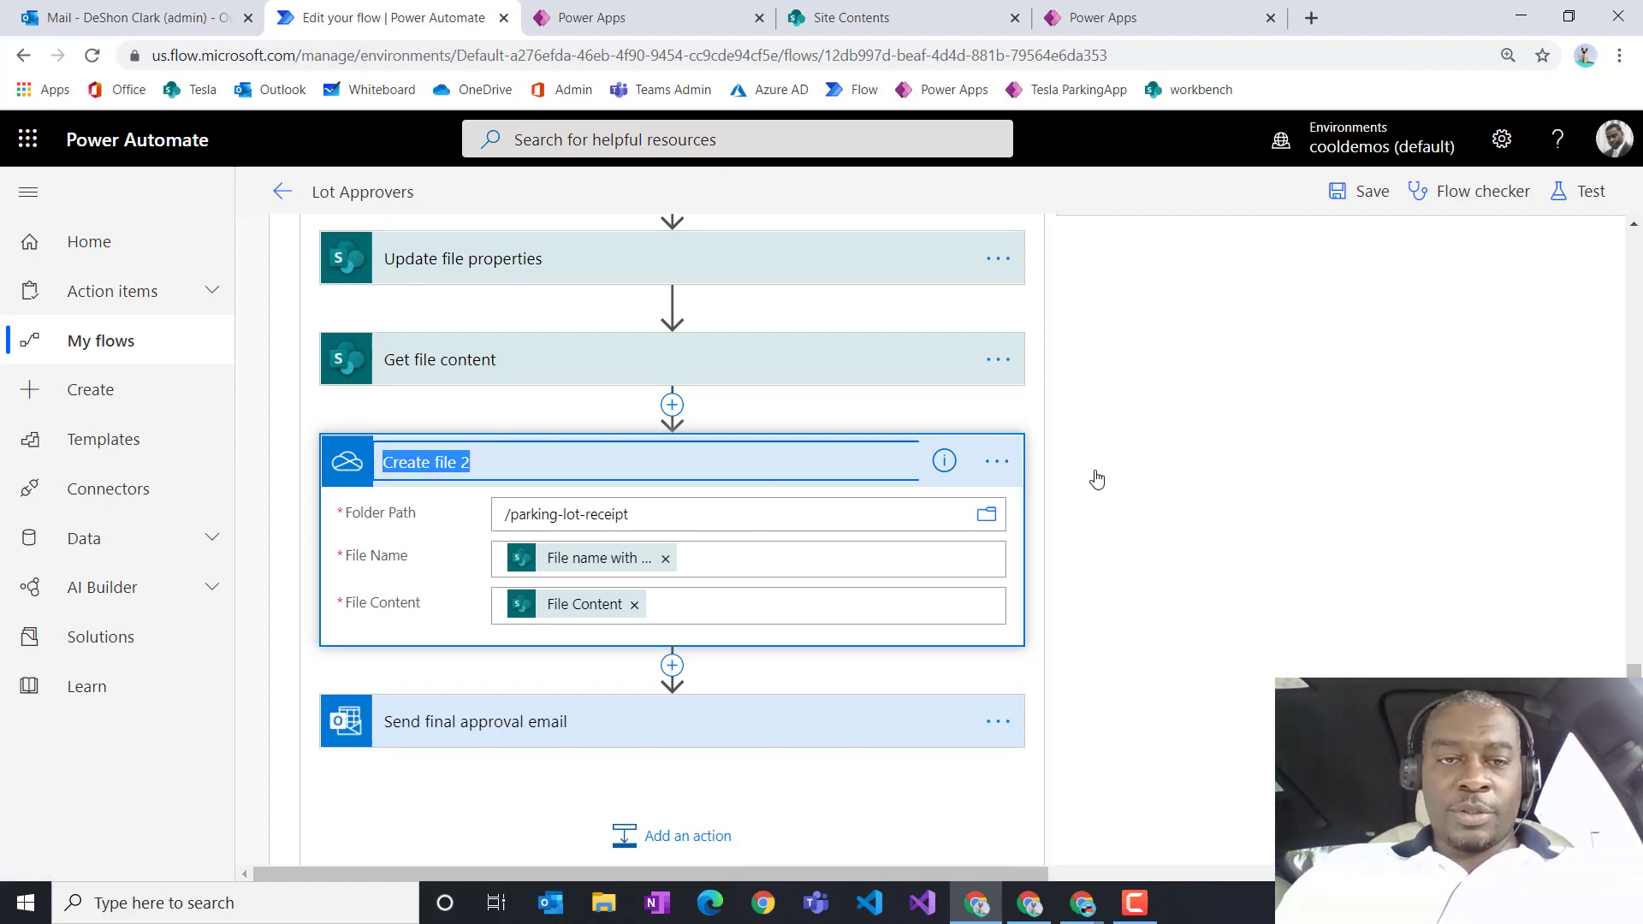
pyautogui.write('Creat')
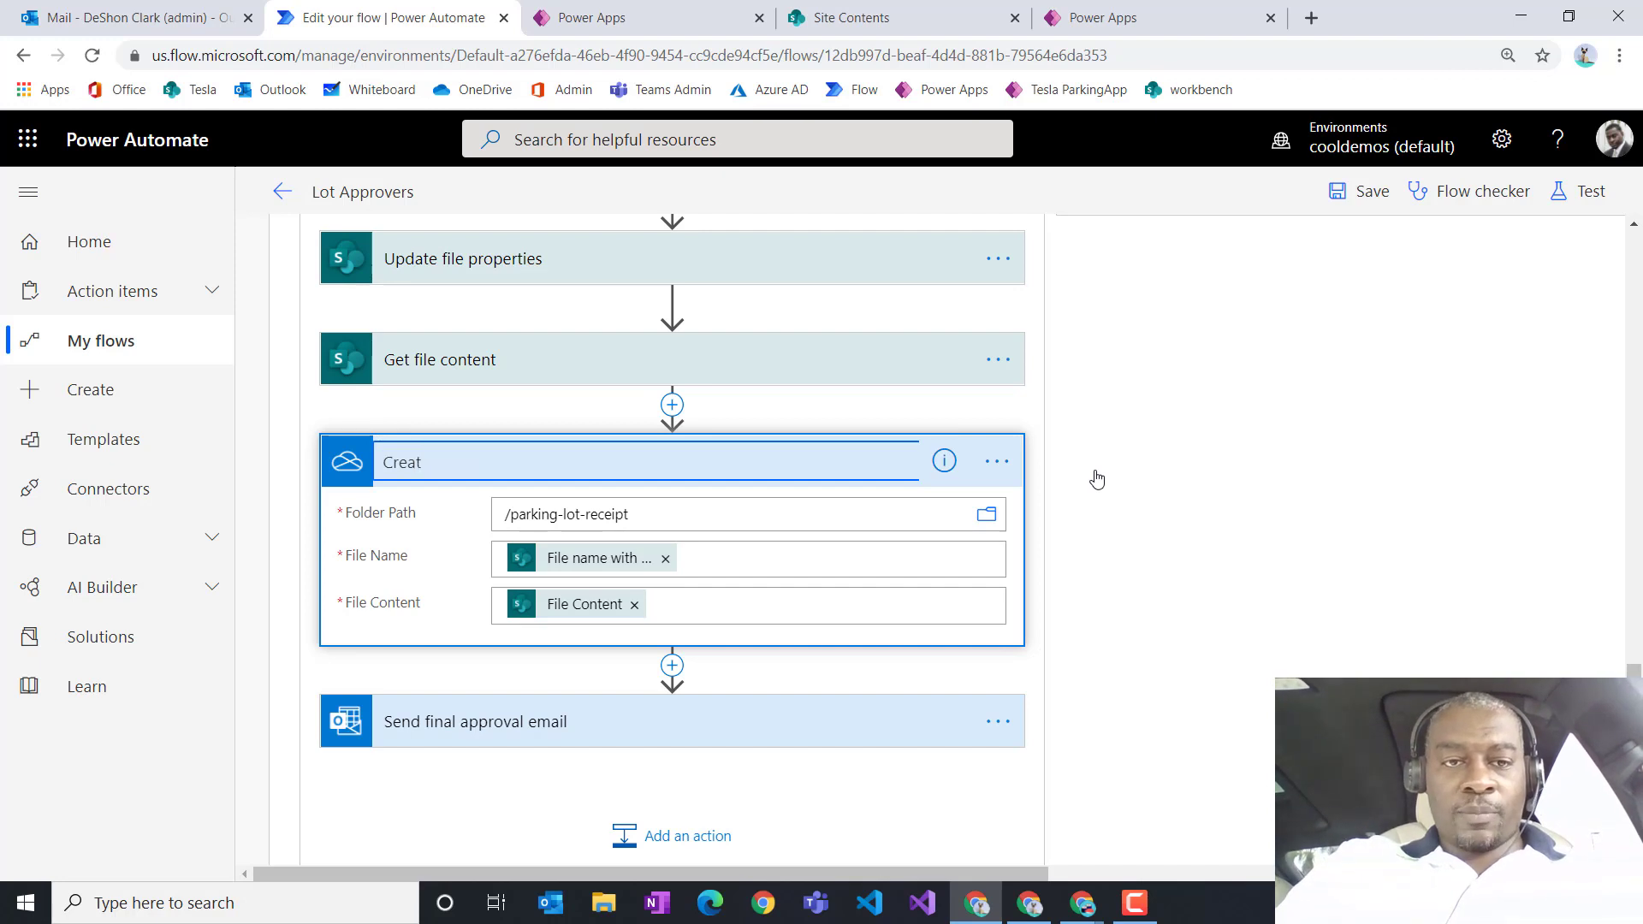
pyautogui.write('e temp ')
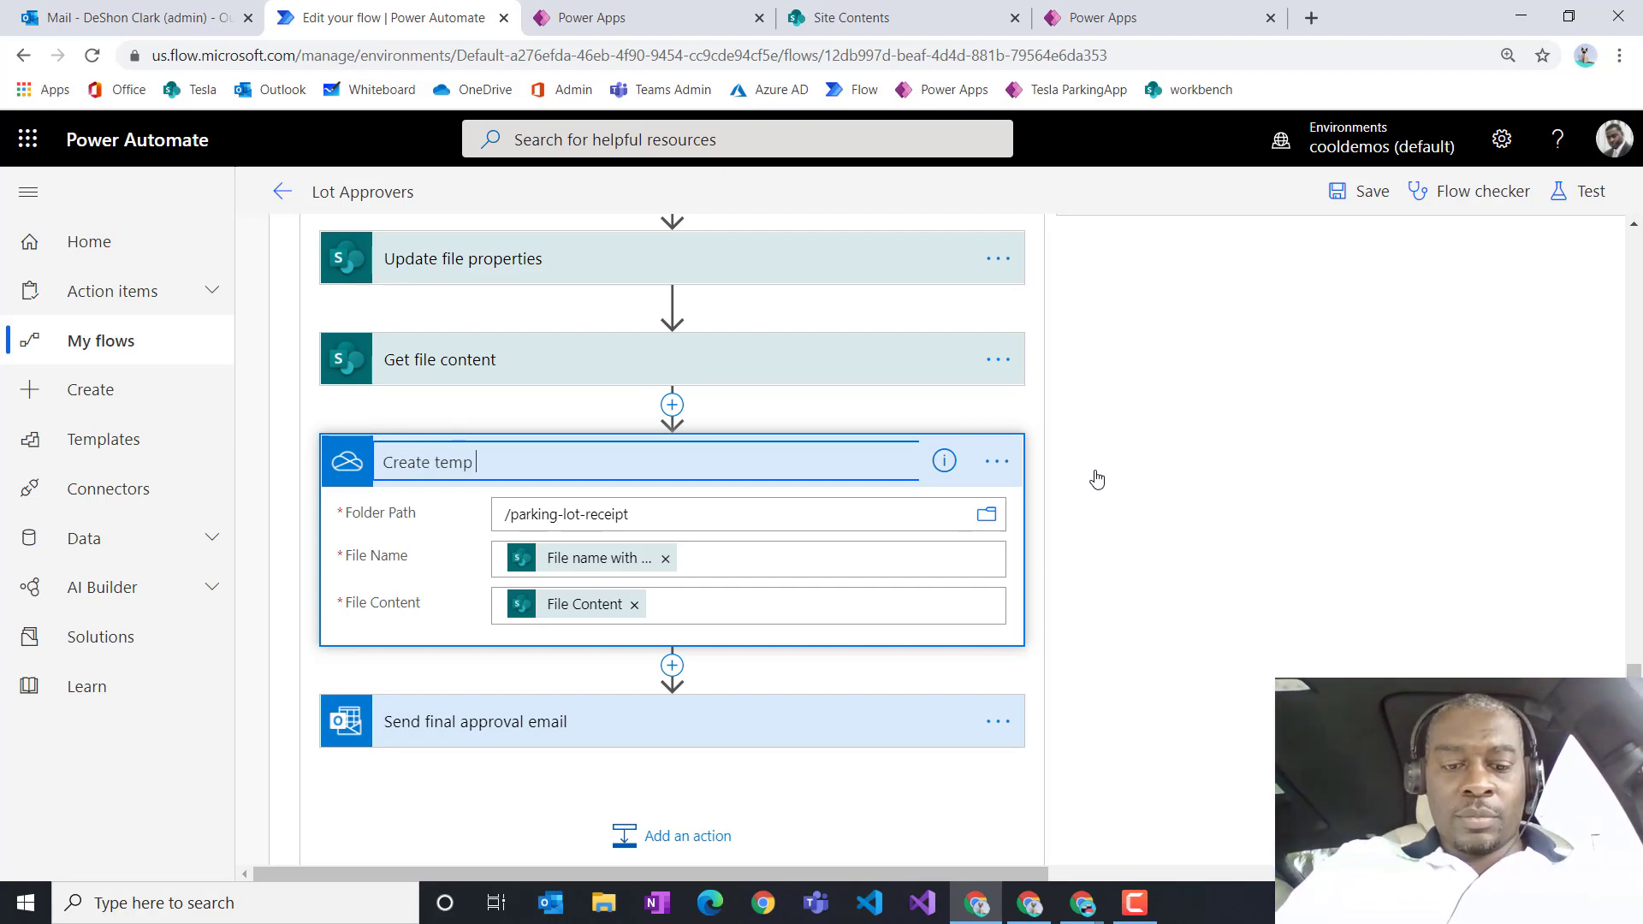
pyautogui.write('OD file')
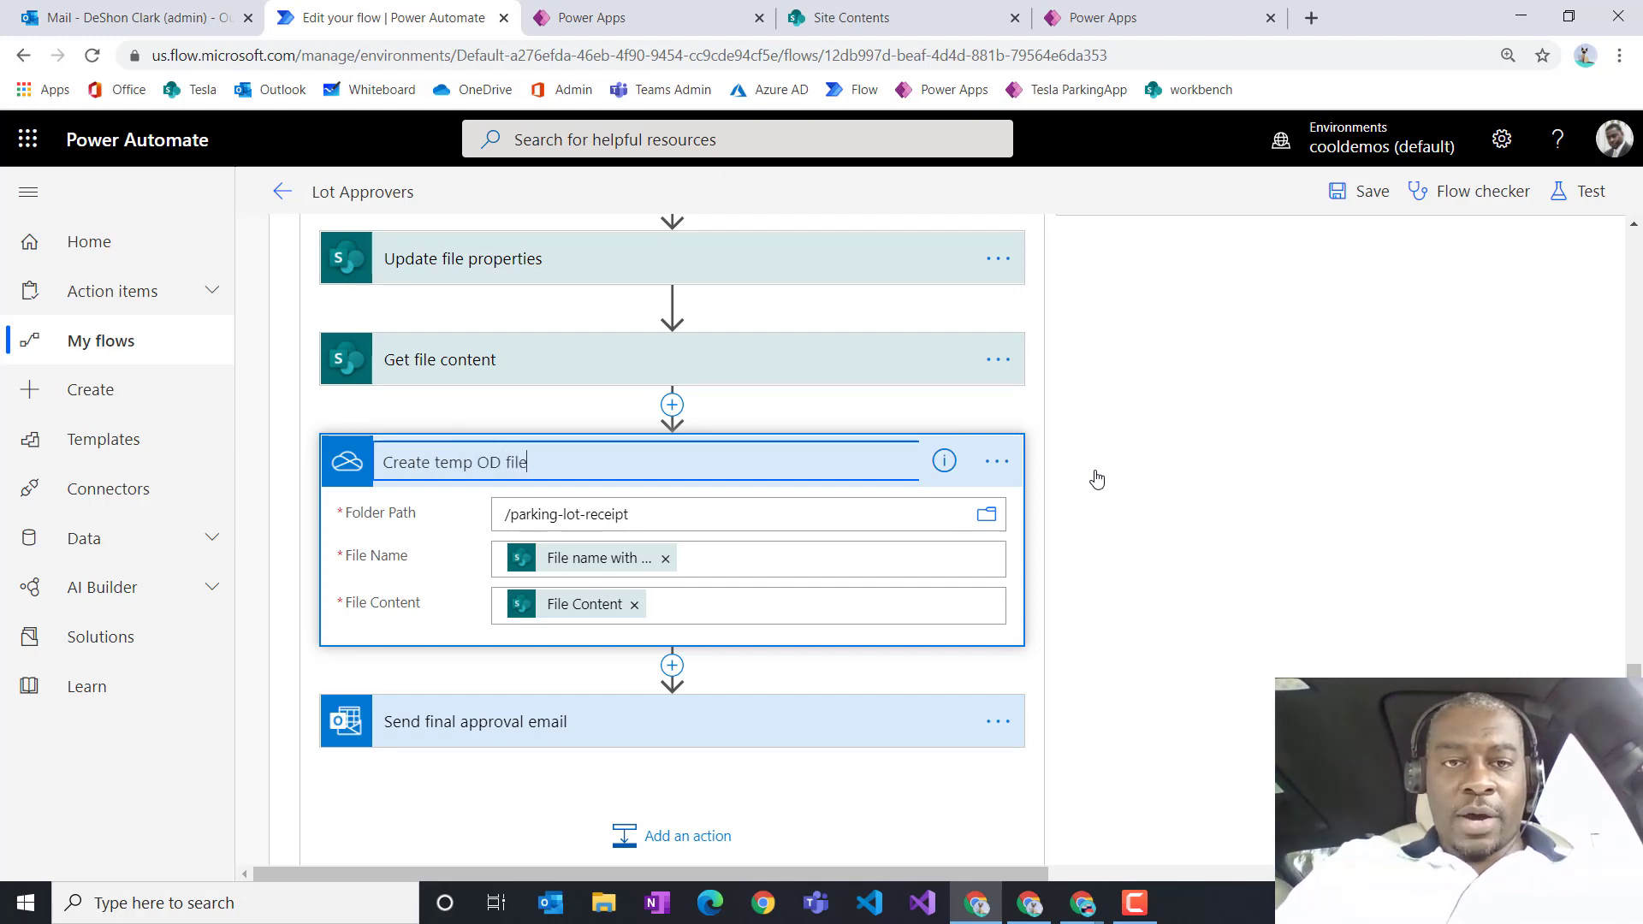
pyautogui.press('Return')
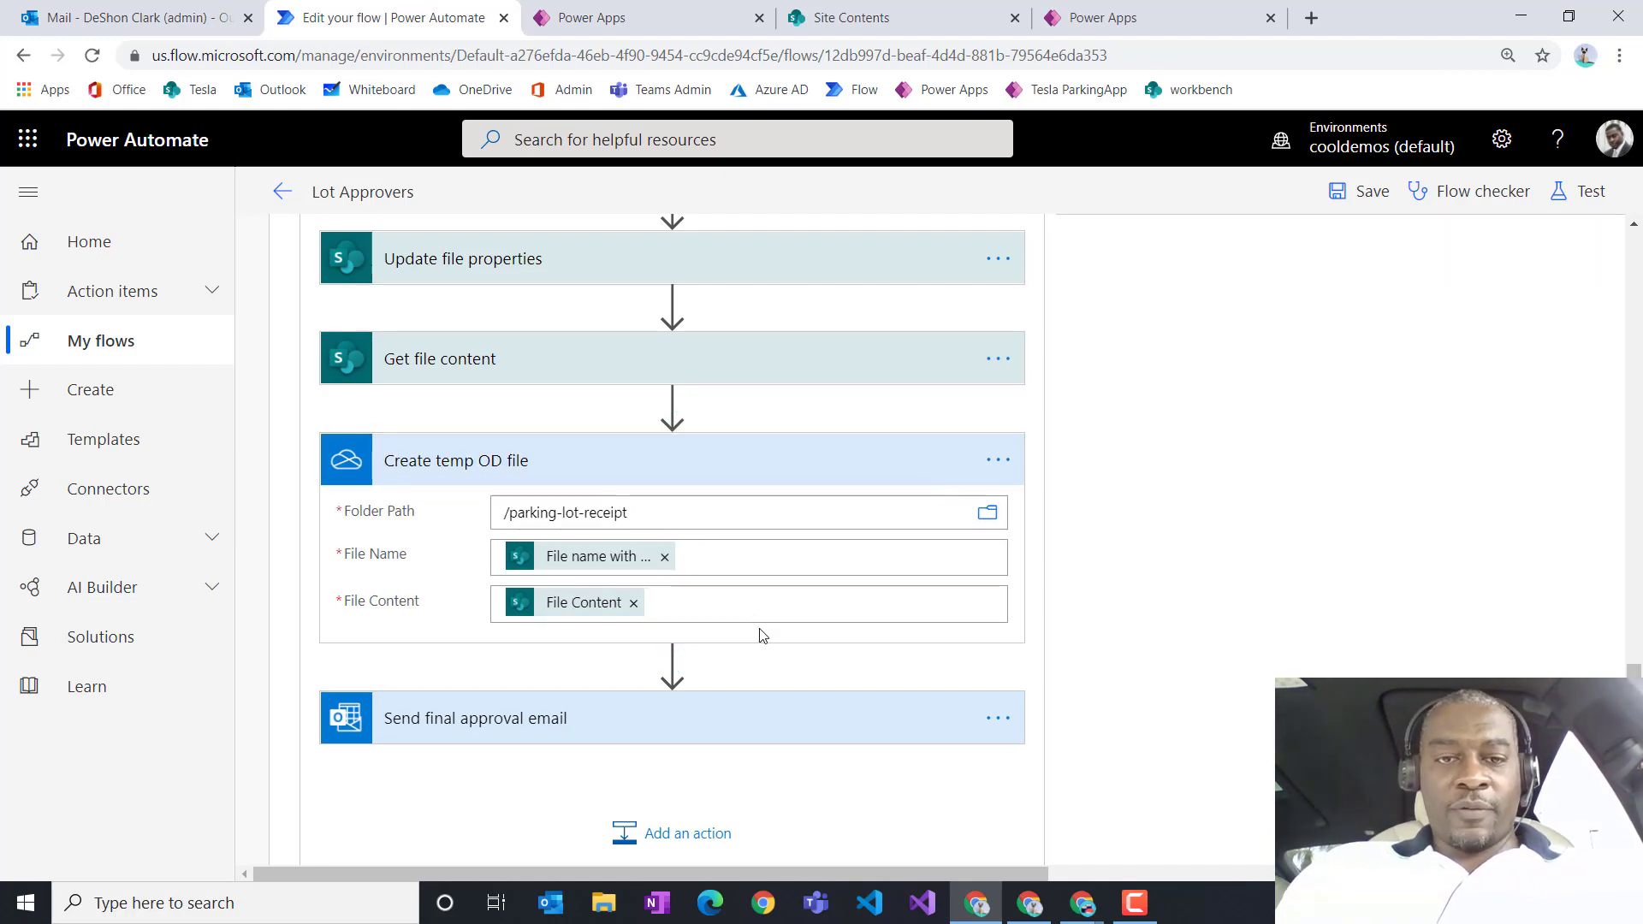
# Step: Add a OneDrive Convert file action right after Create temp OD file
pyautogui.click(672, 662)
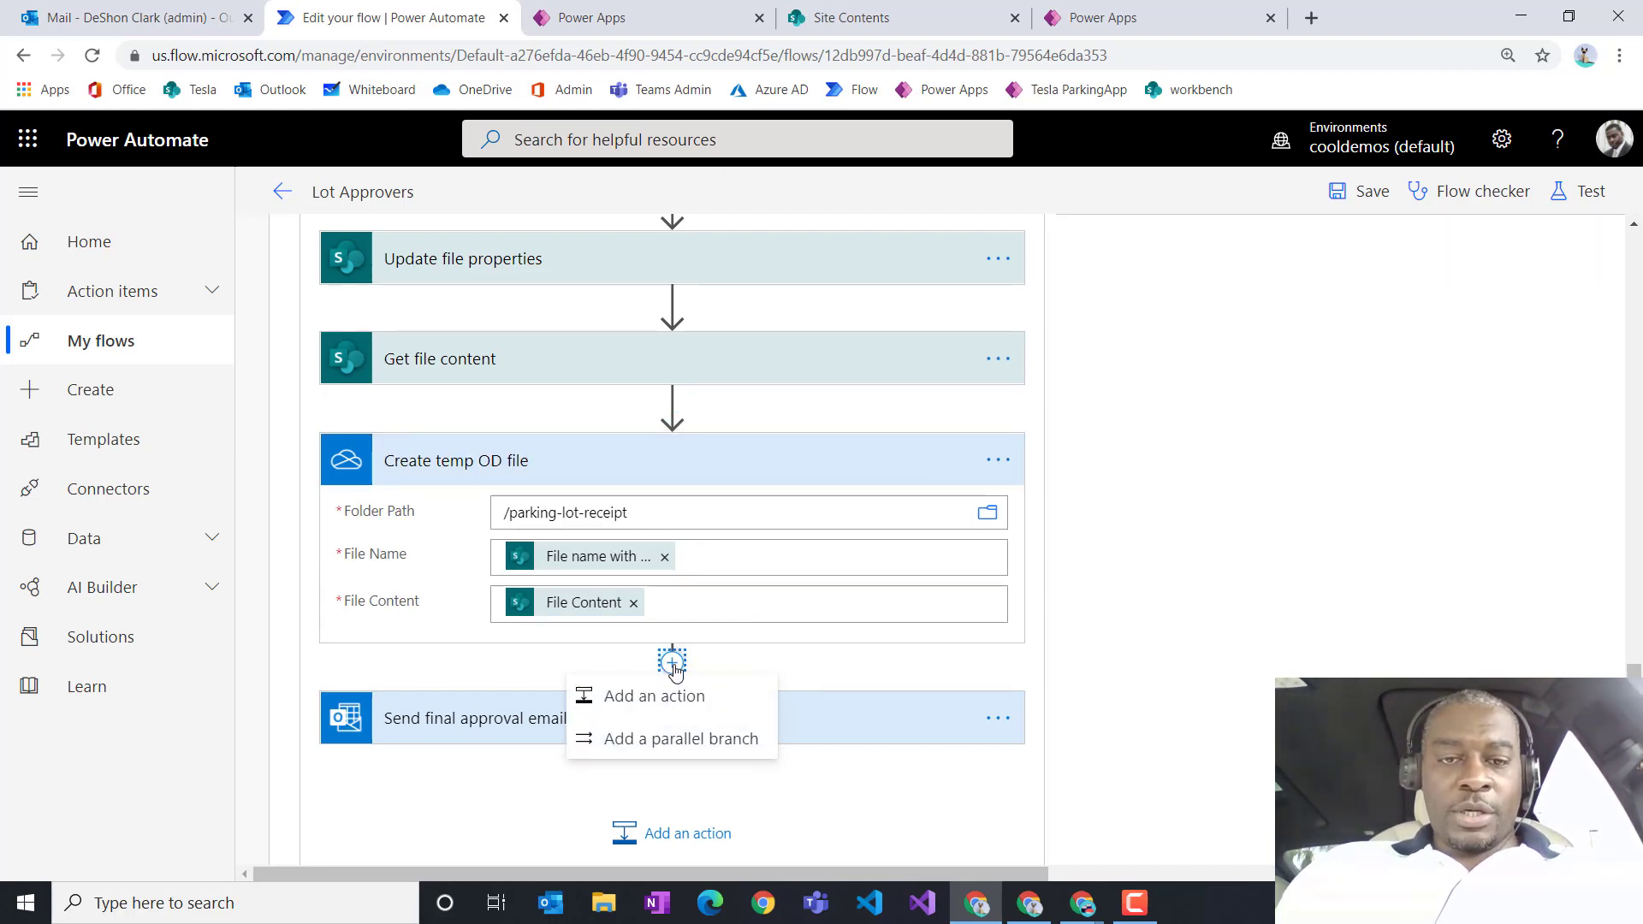
pyautogui.click(690, 712)
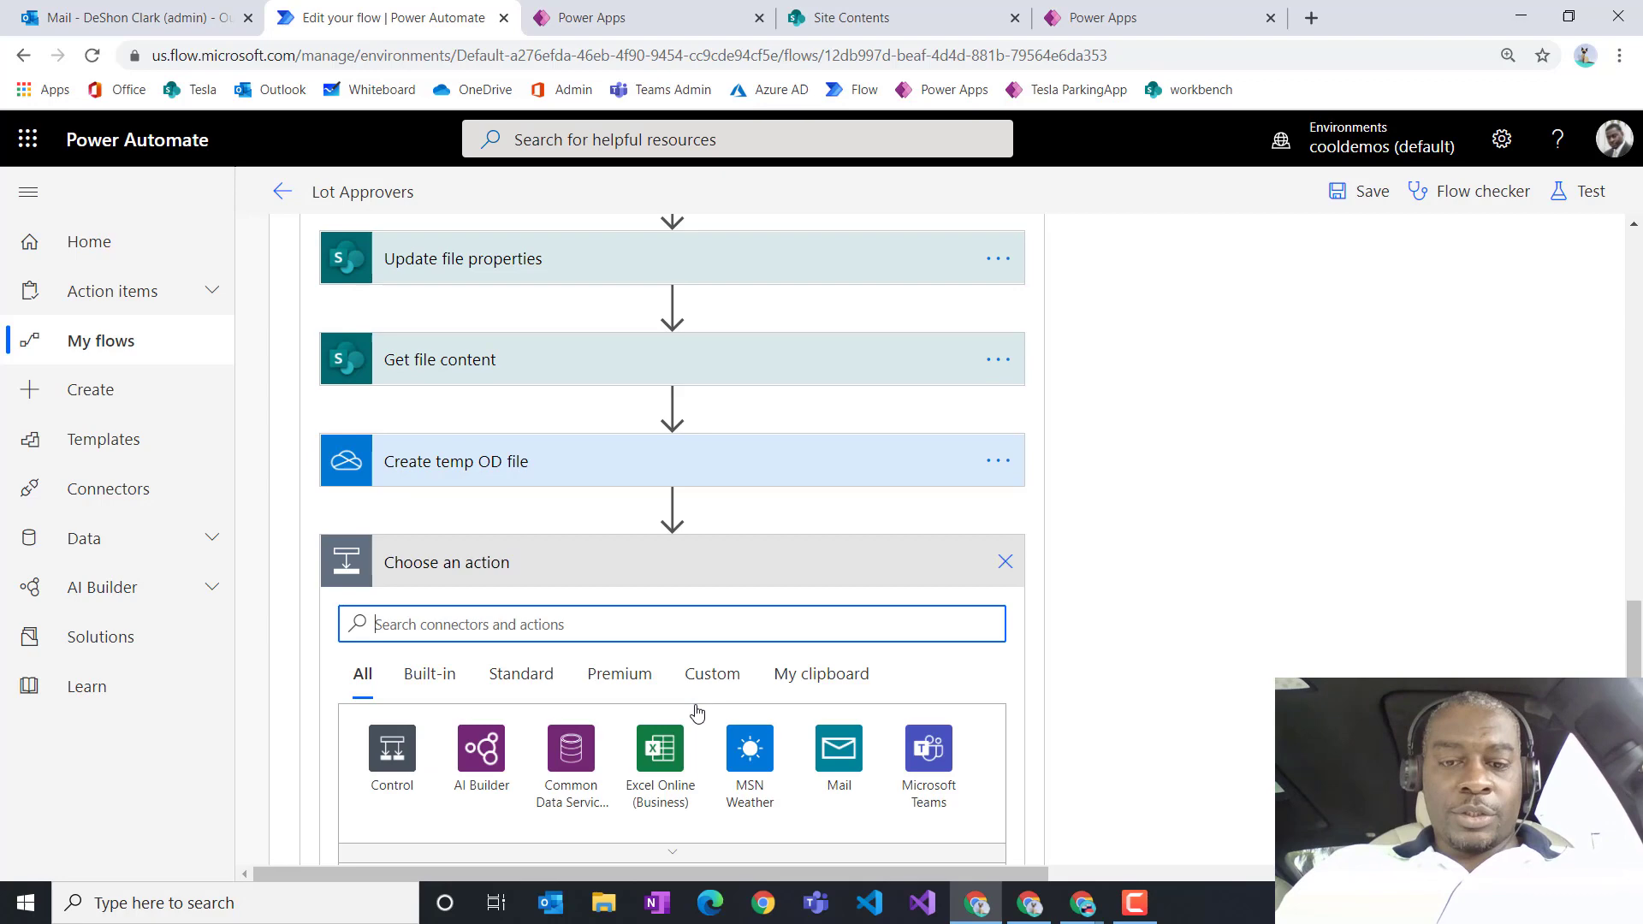
pyautogui.write('convert')
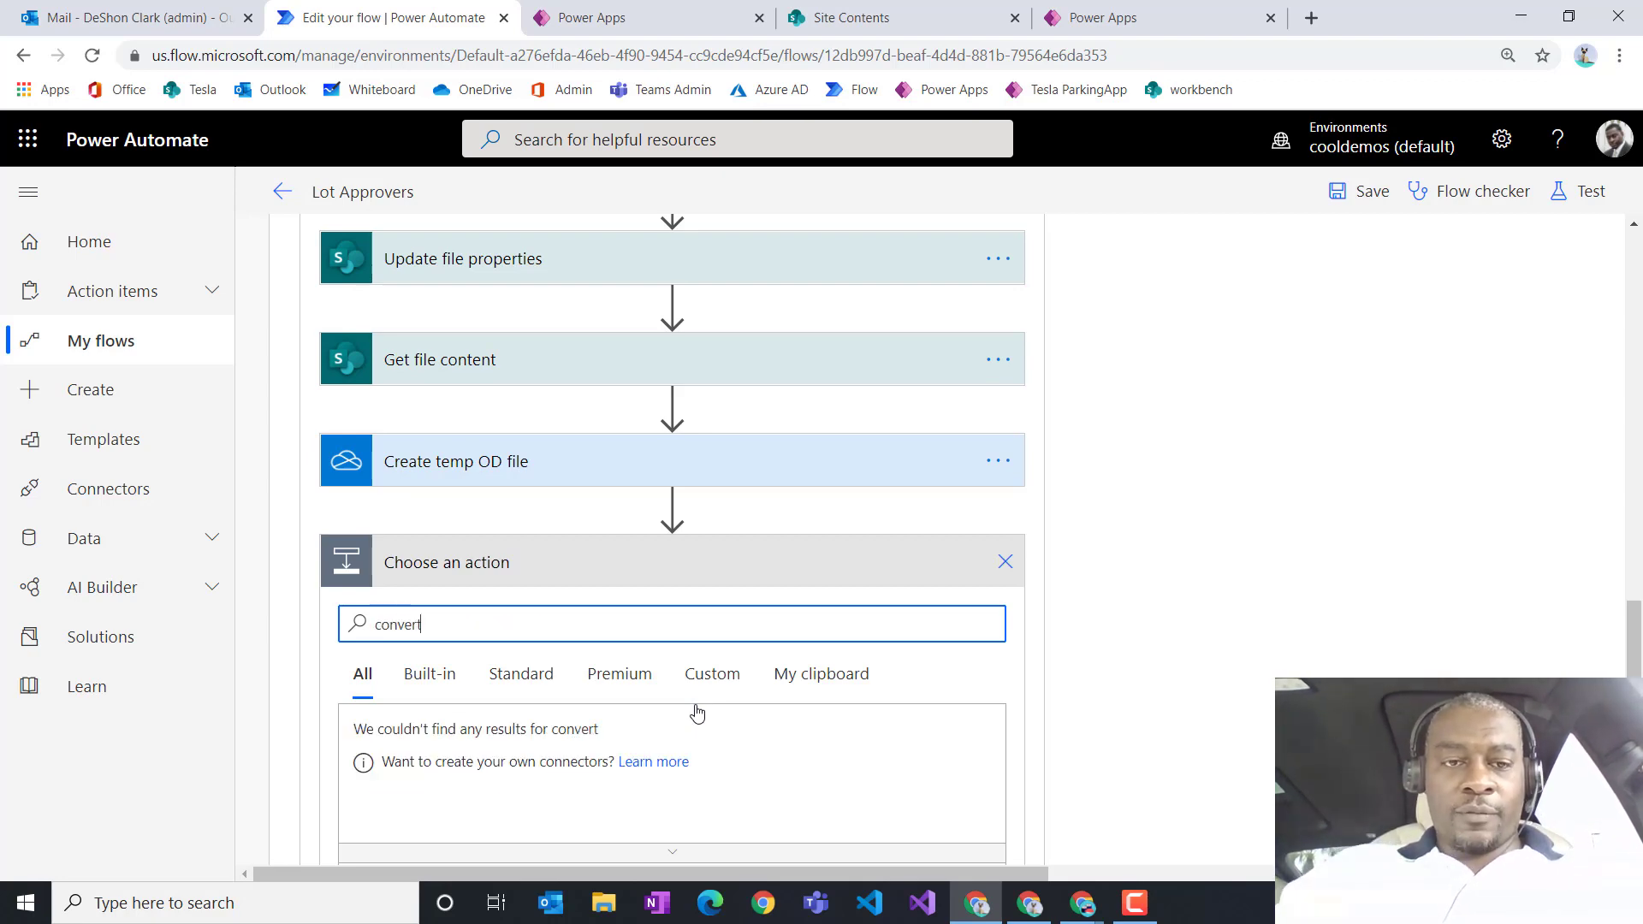
pyautogui.scroll(-3, 856, 847)
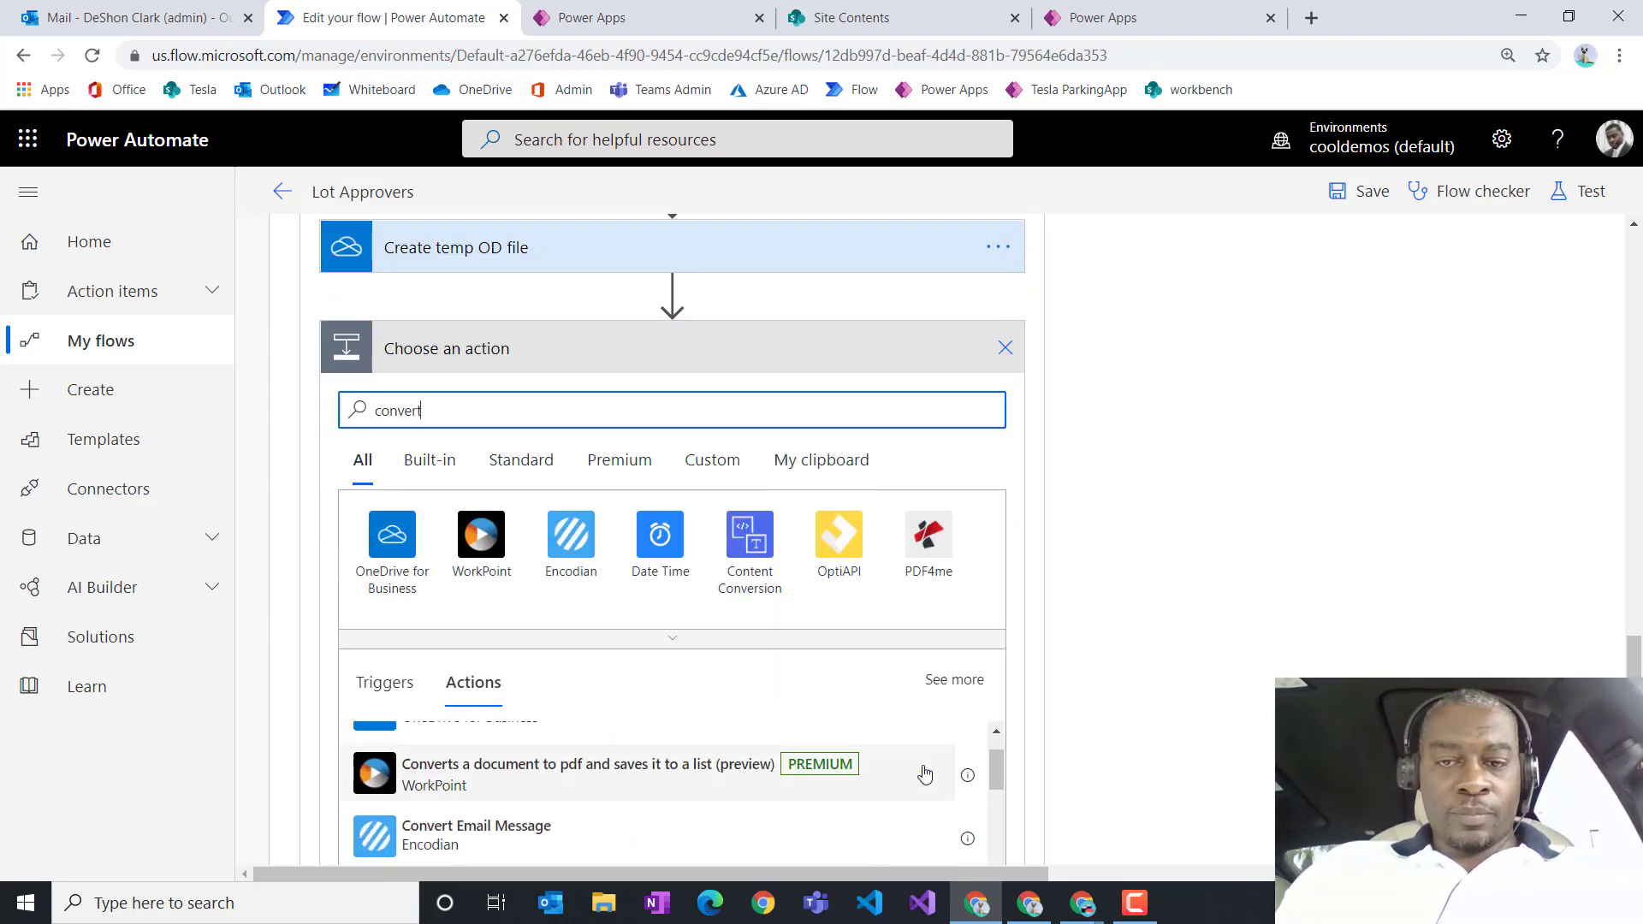
pyautogui.scroll(-3, 1147, 737)
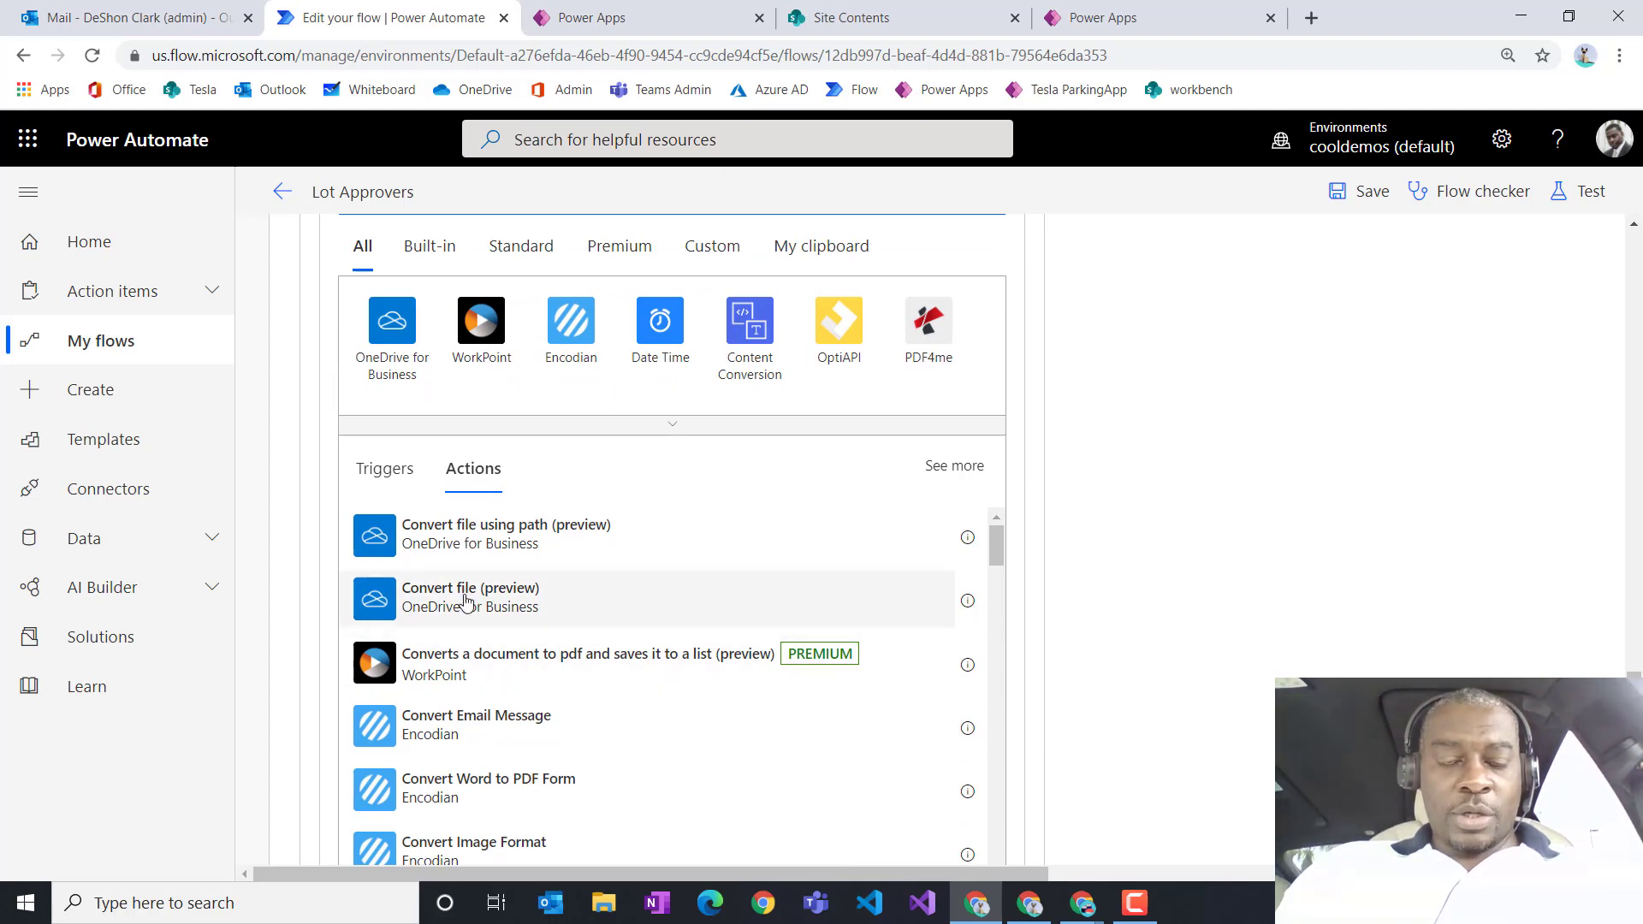
pyautogui.click(462, 605)
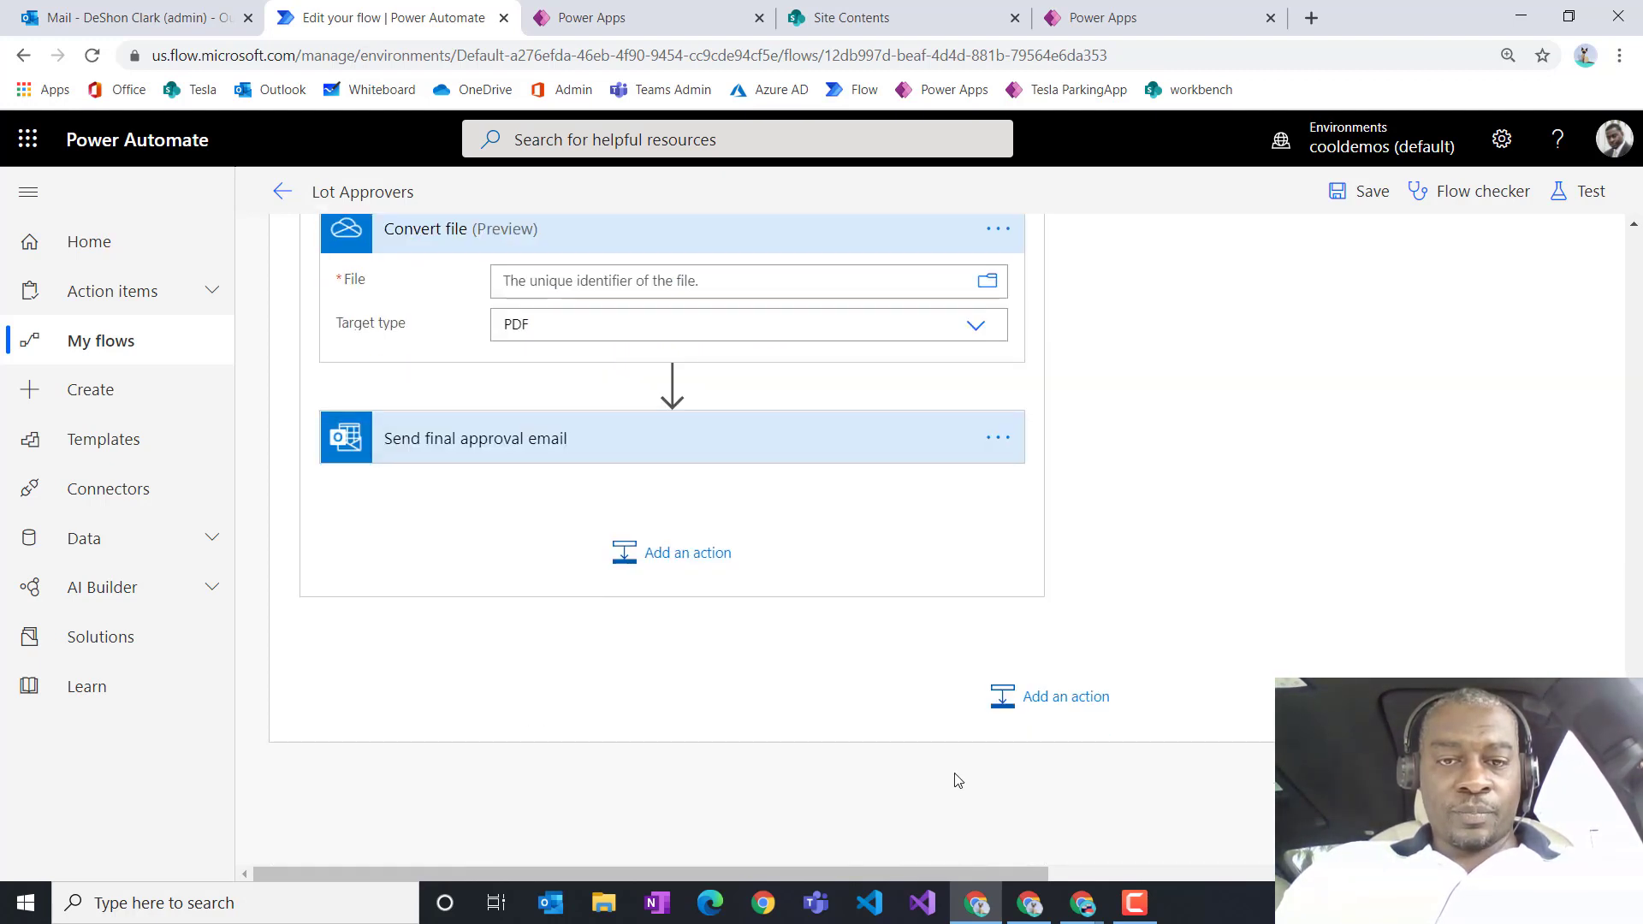
pyautogui.scroll(1, 605, 448)
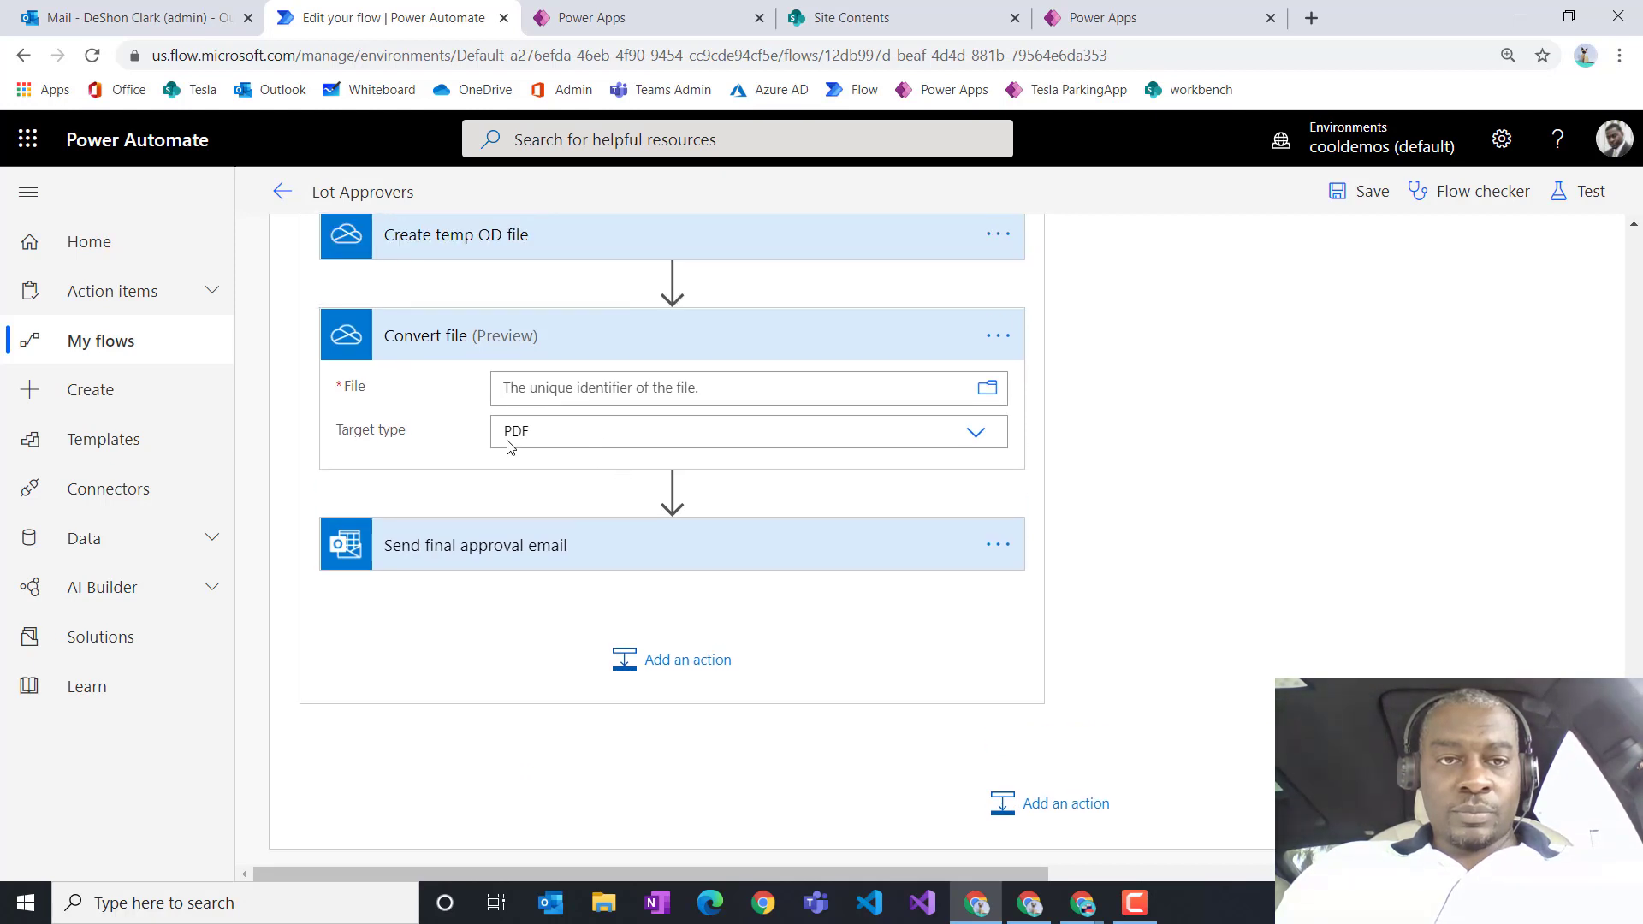
# Step: Set Convert file to convert the temp file's Id with target type PDF
pyautogui.click(996, 396)
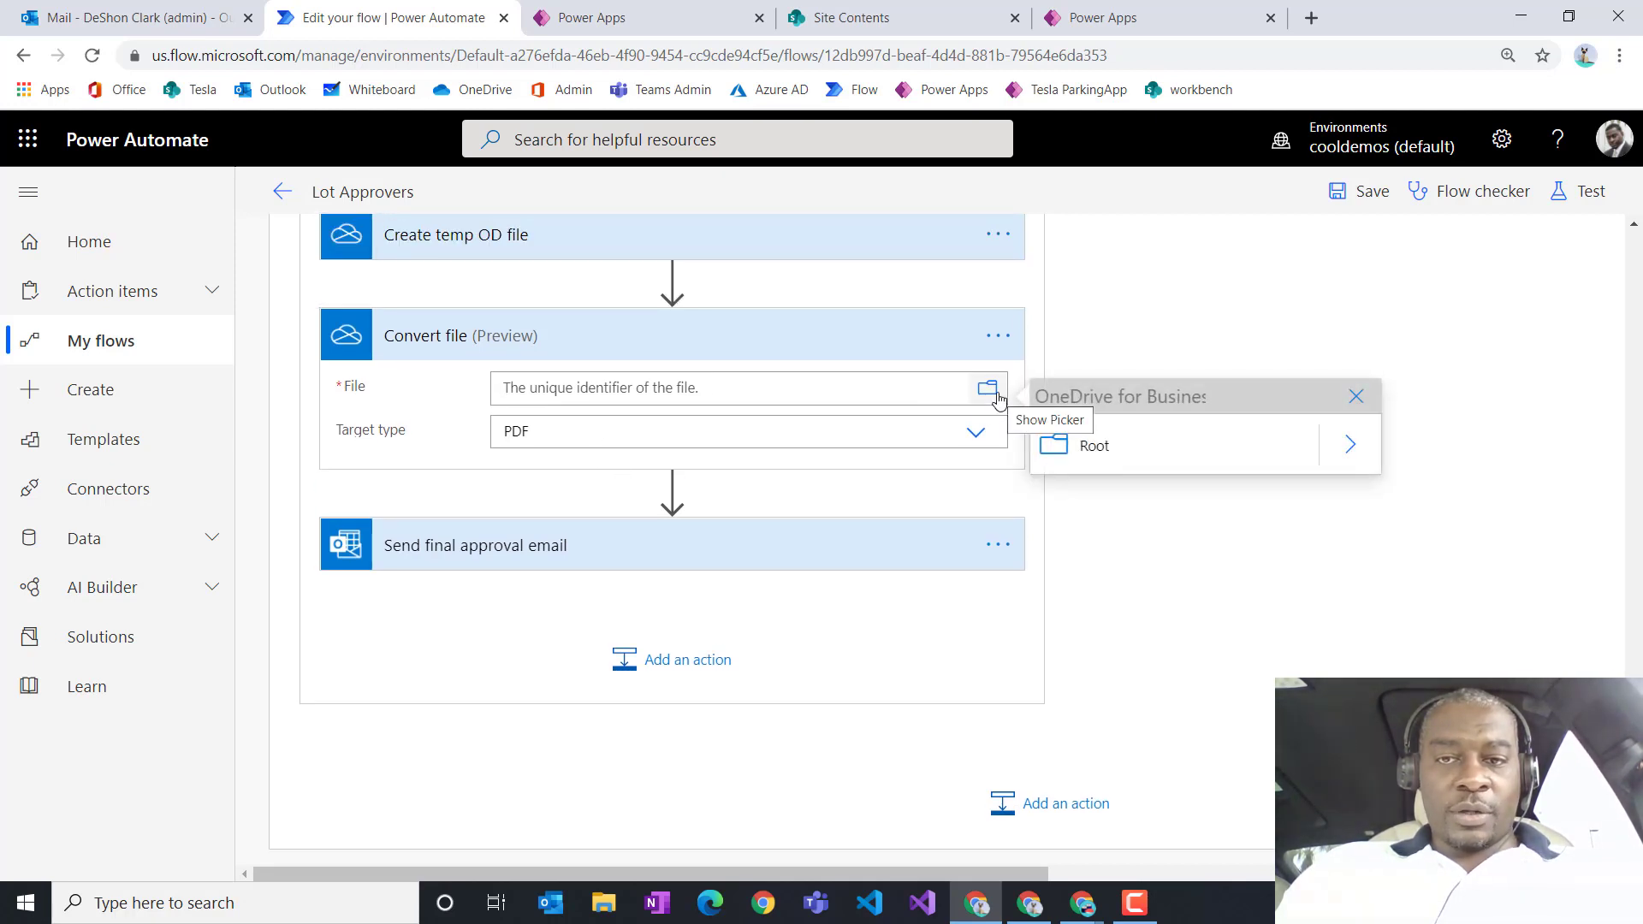
pyautogui.click(856, 390)
pyautogui.scroll(-4, 1161, 684)
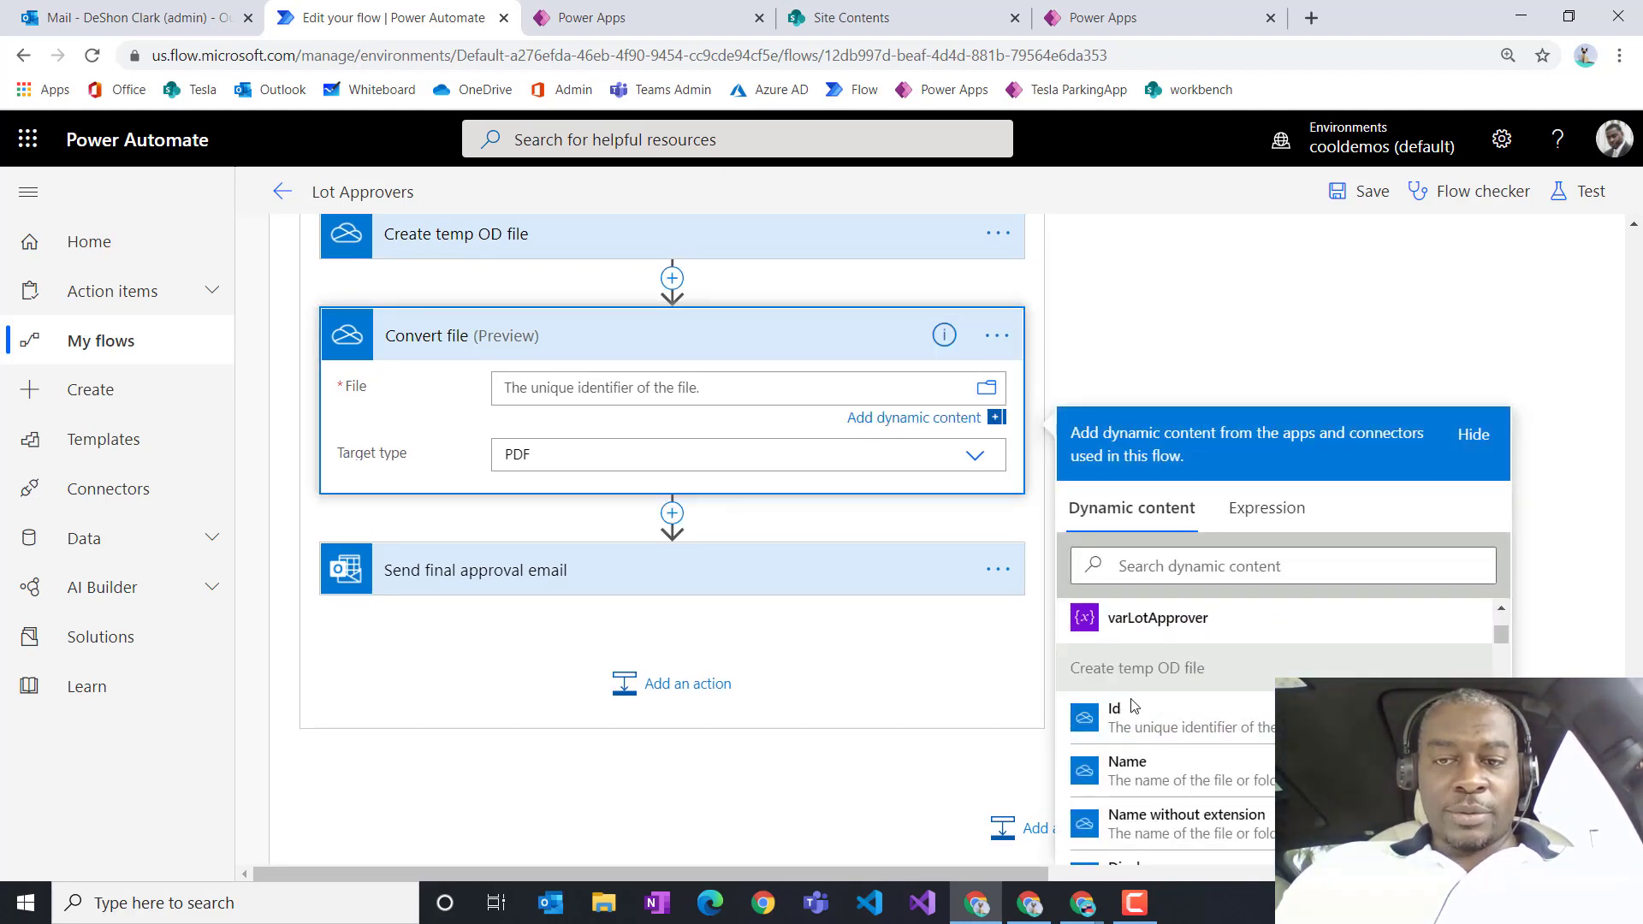
pyautogui.click(1137, 726)
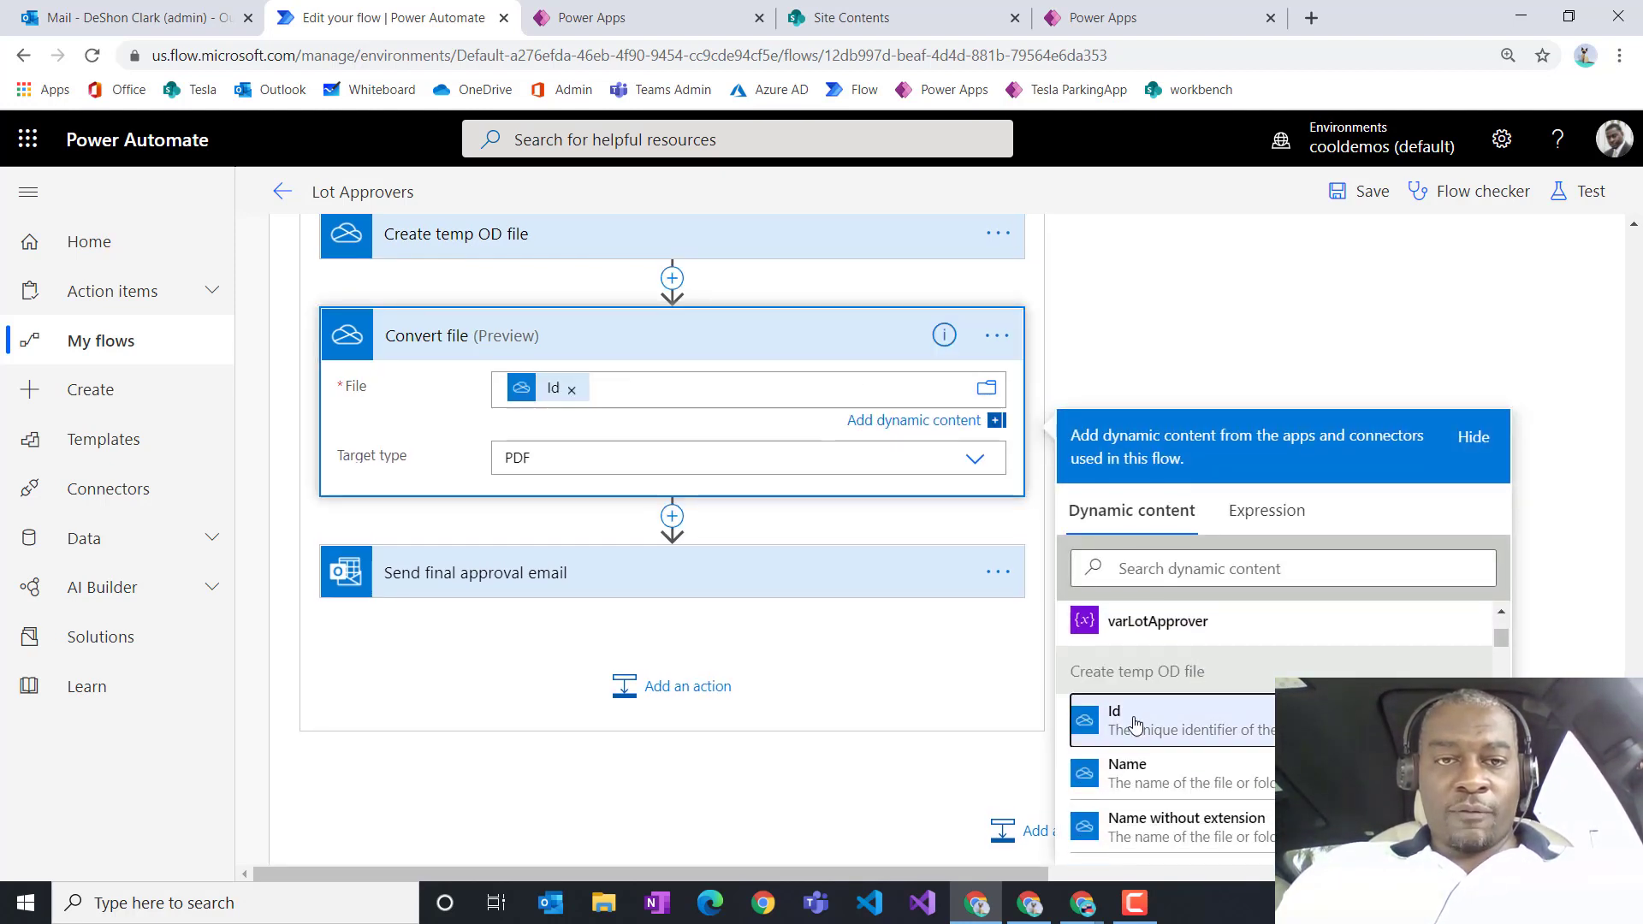
pyautogui.click(526, 459)
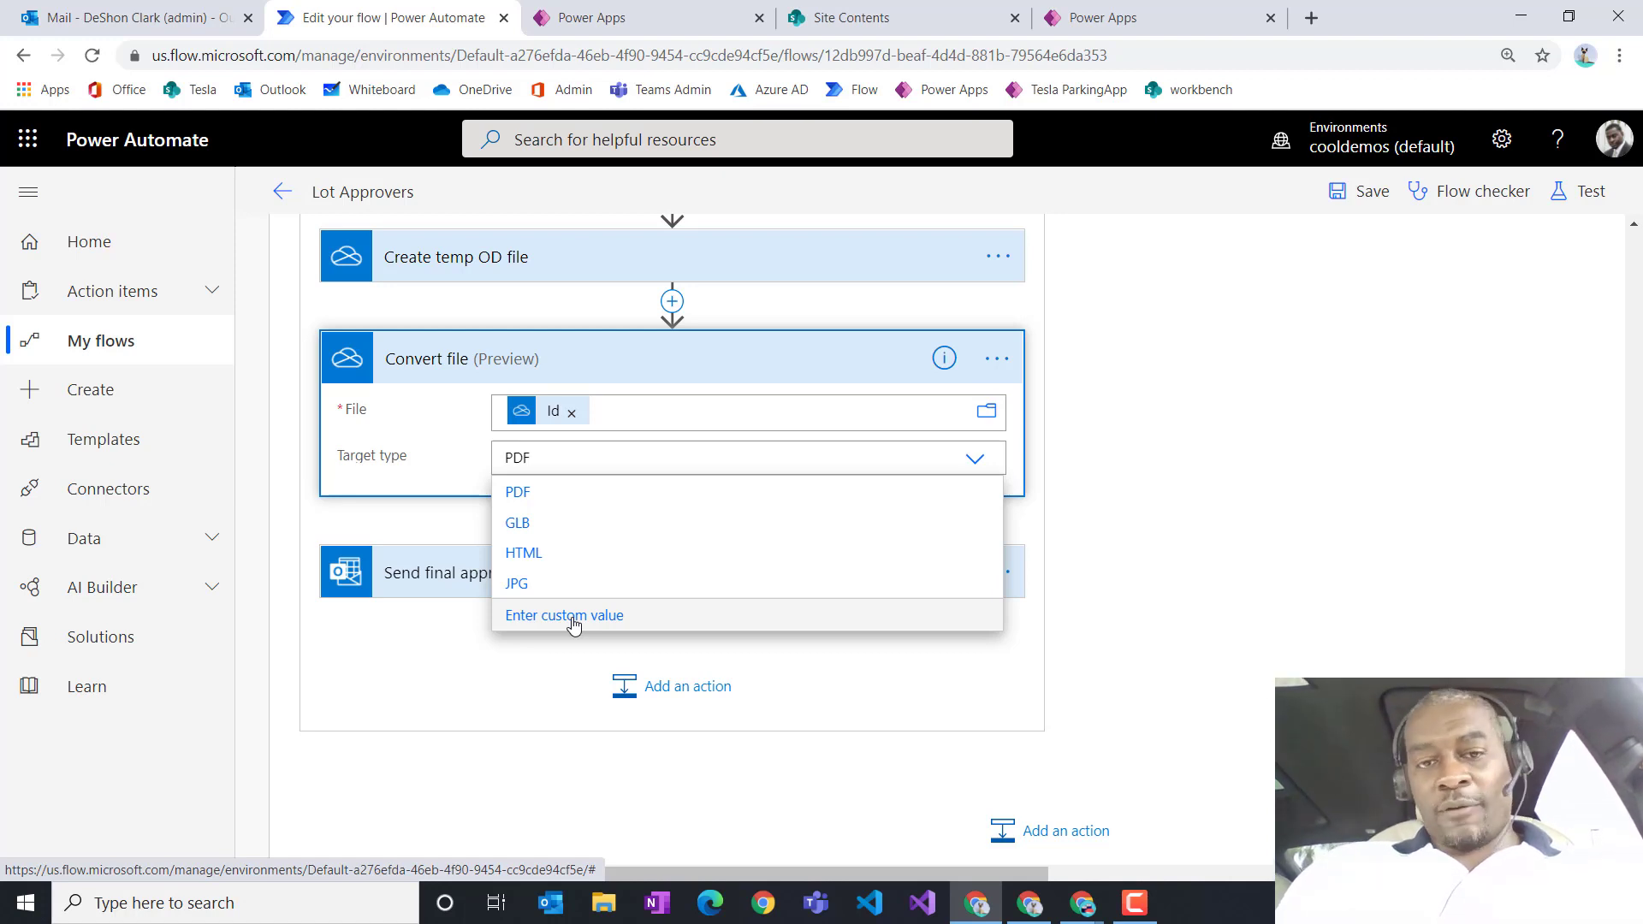
pyautogui.click(518, 494)
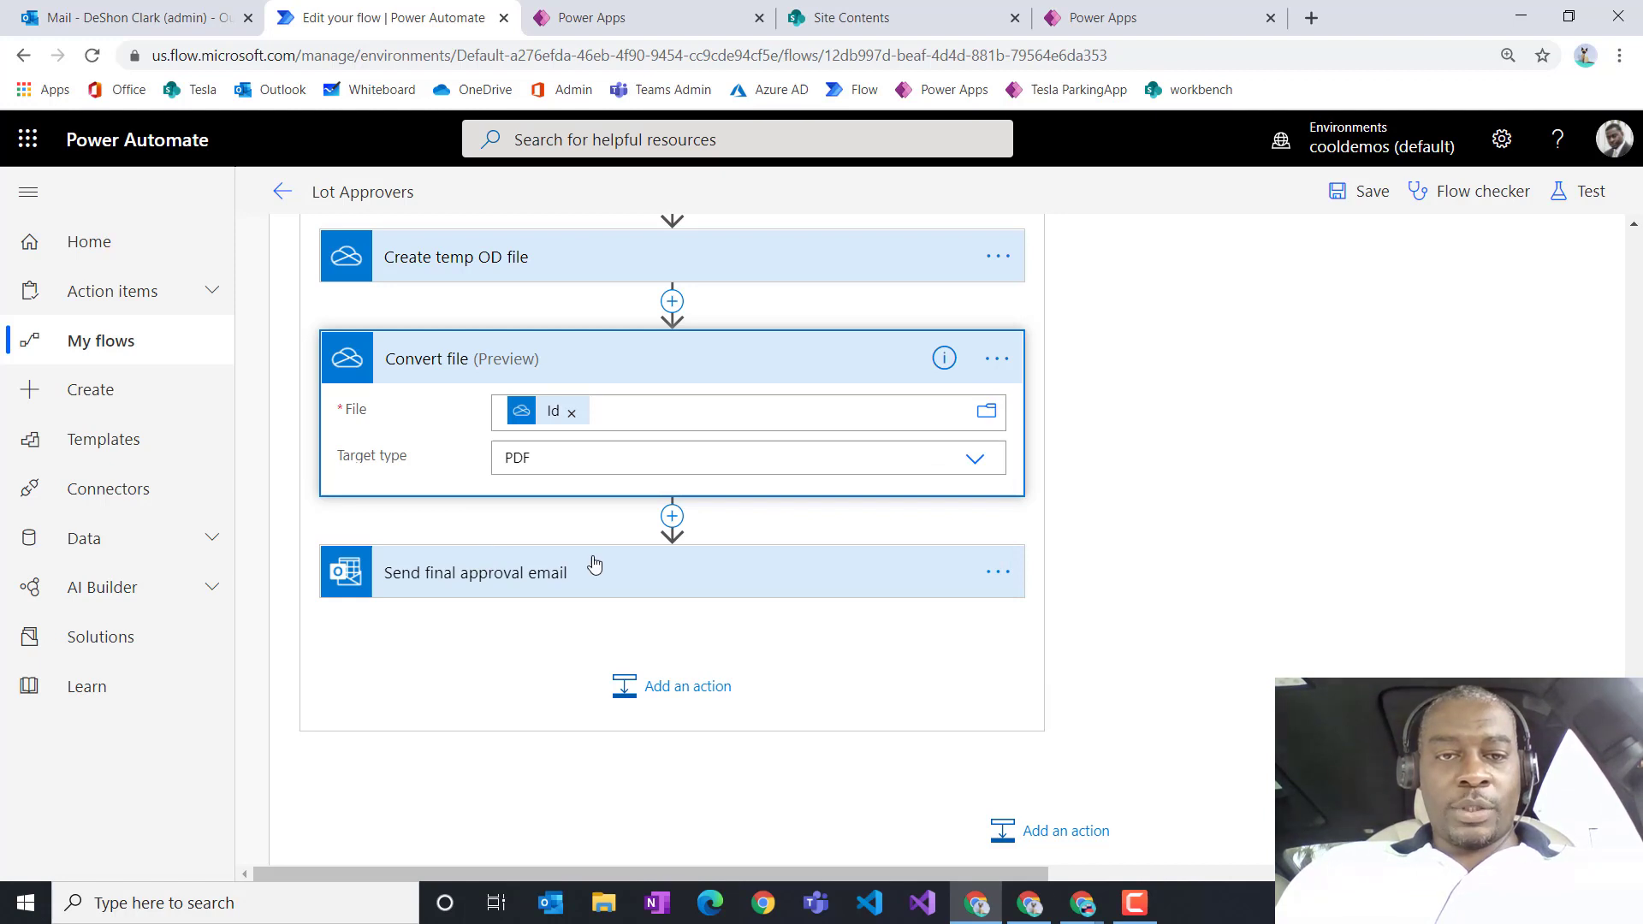
# Step: Show the final approval email's advanced options and change the attachment name extension to .pdf
pyautogui.click(664, 577)
pyautogui.scroll(-3, 645, 675)
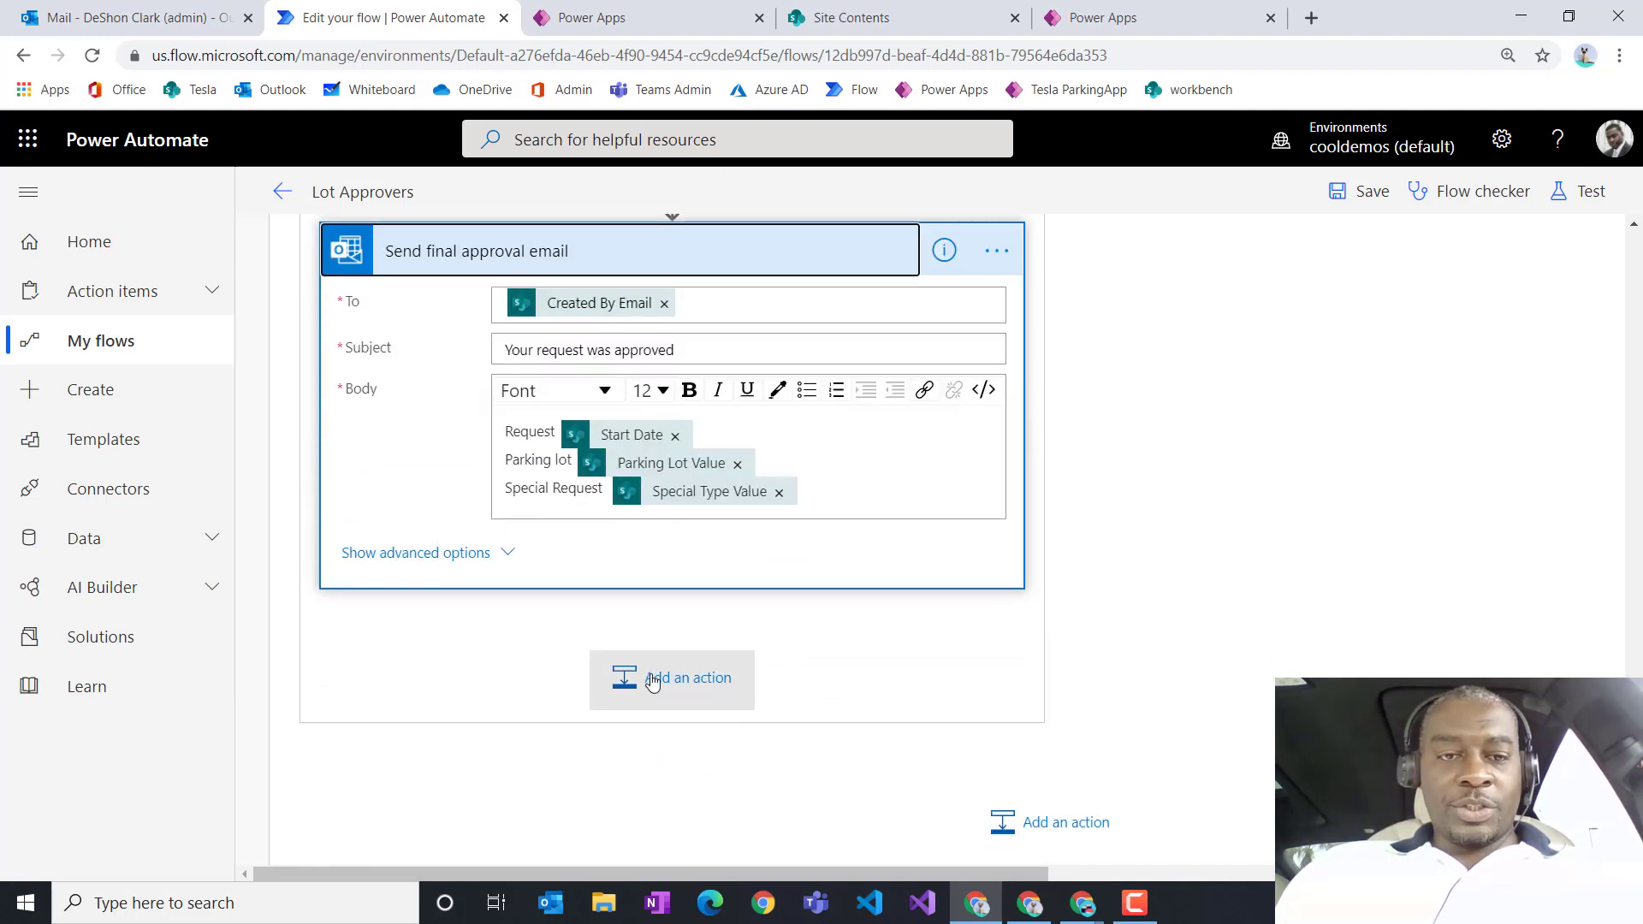
pyautogui.click(488, 557)
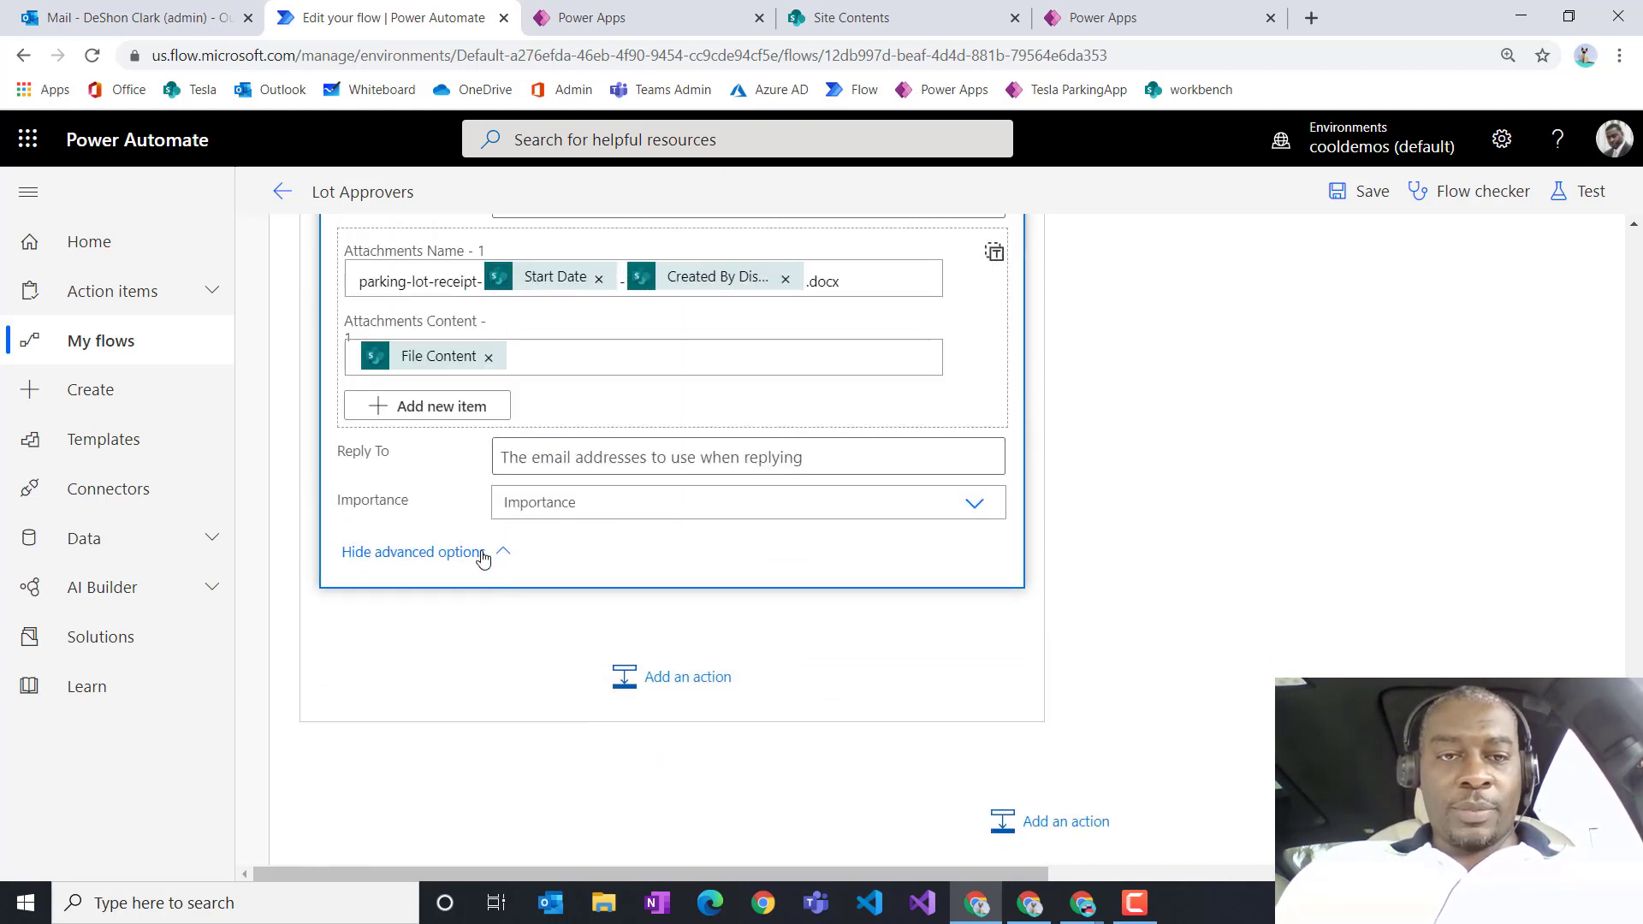
pyautogui.scroll(1, 554, 505)
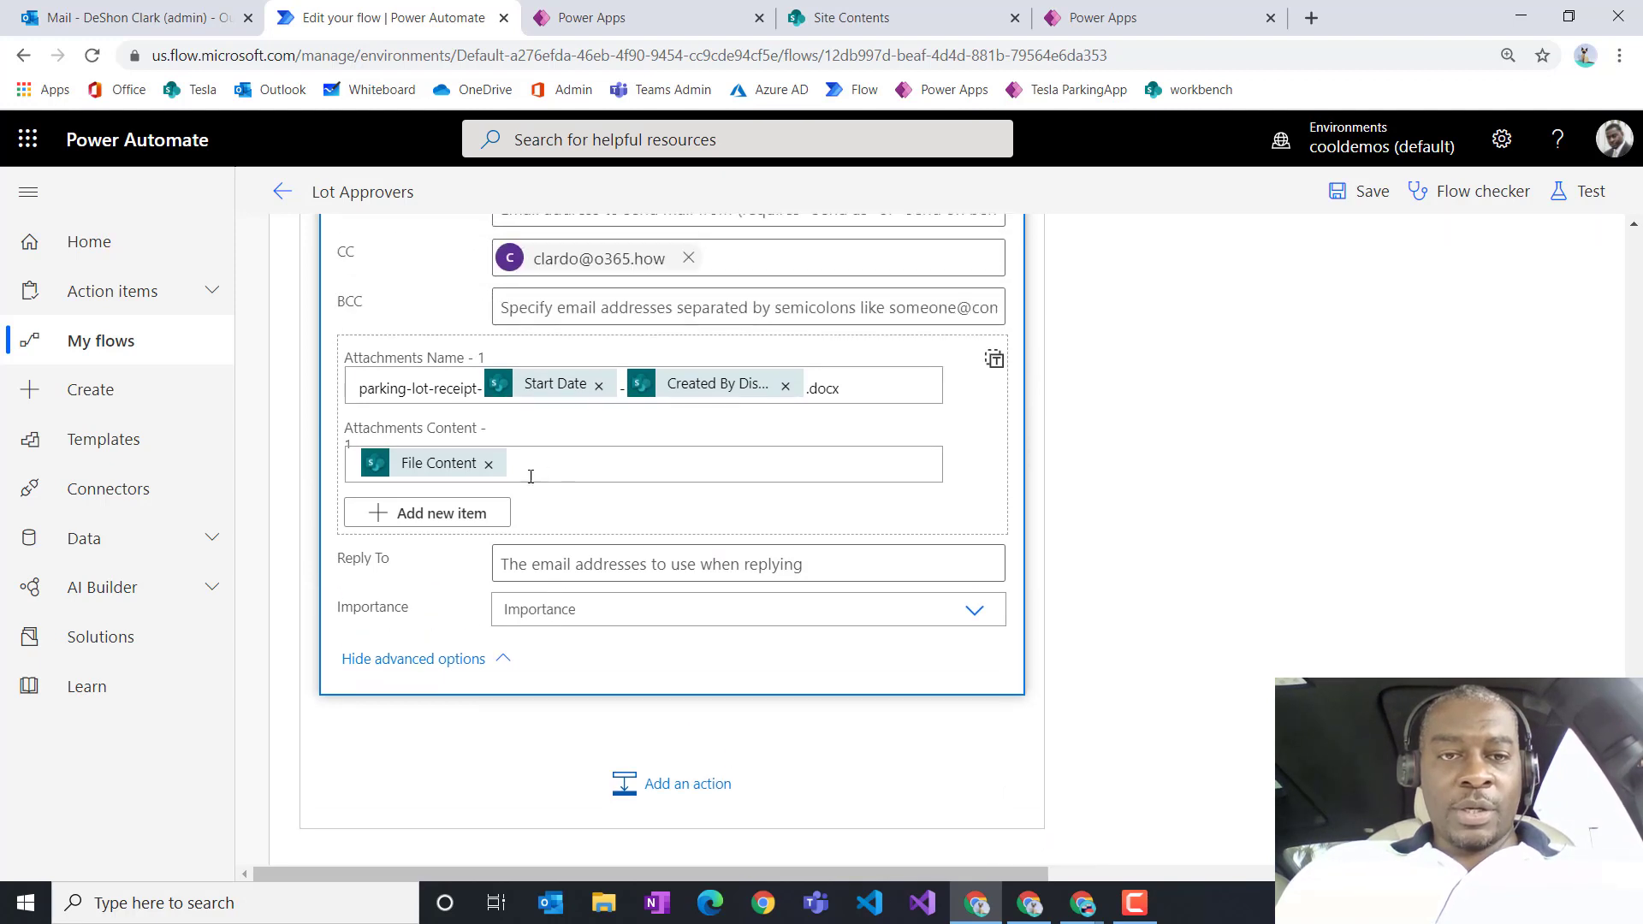
pyautogui.click(854, 373)
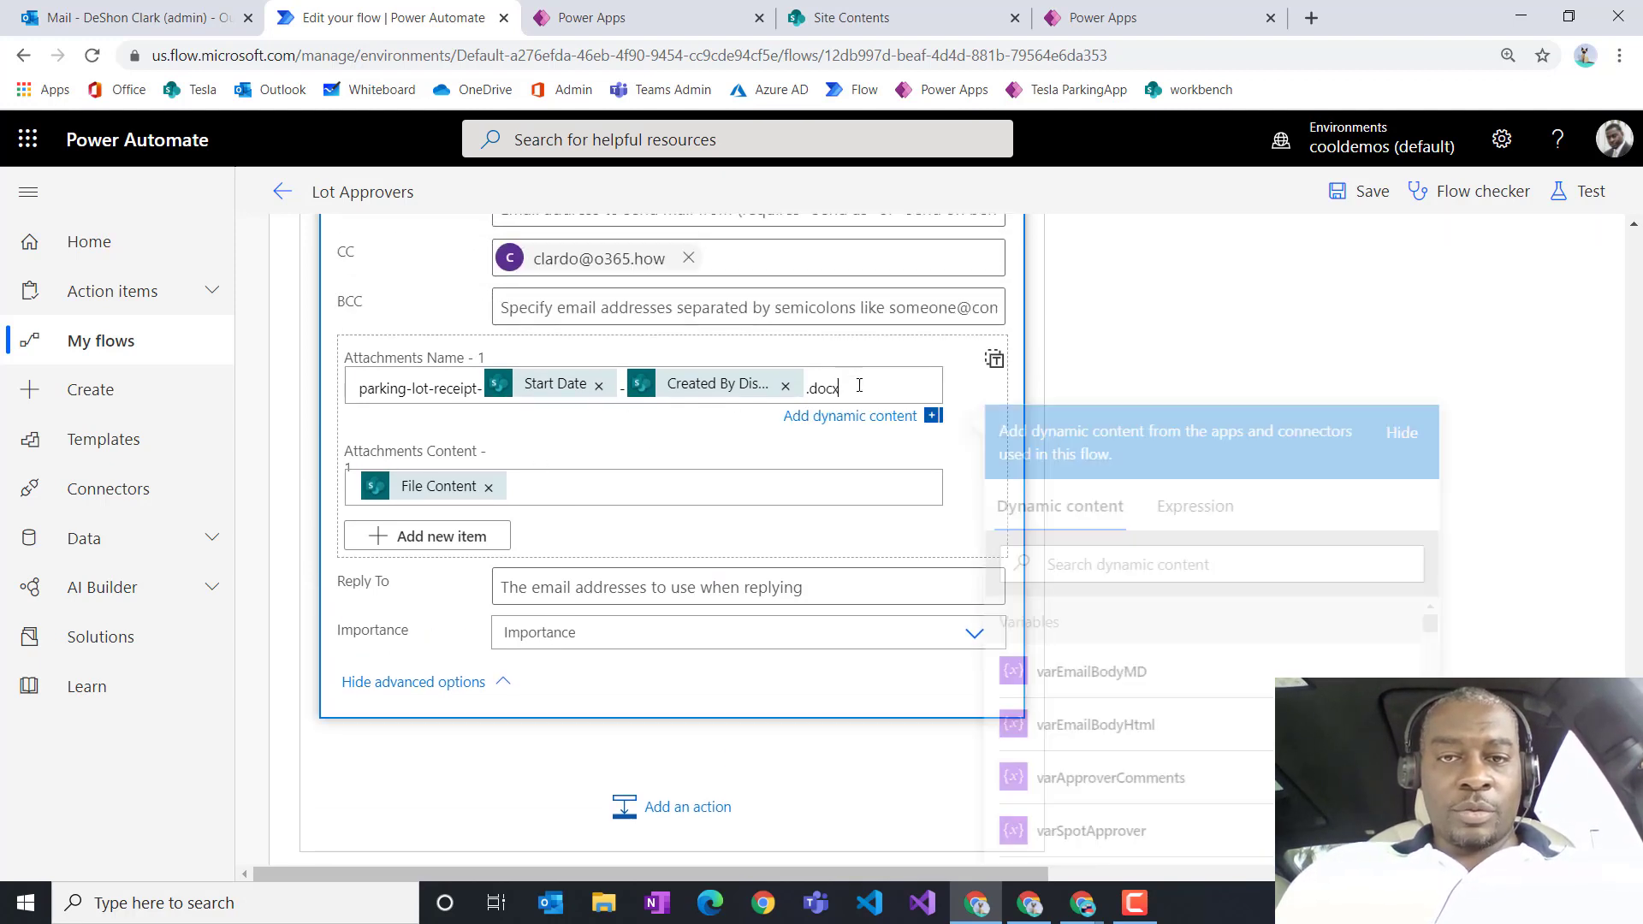
pyautogui.press('BackSpace')
pyautogui.press('BackSpace')
pyautogui.press('BackSpace')
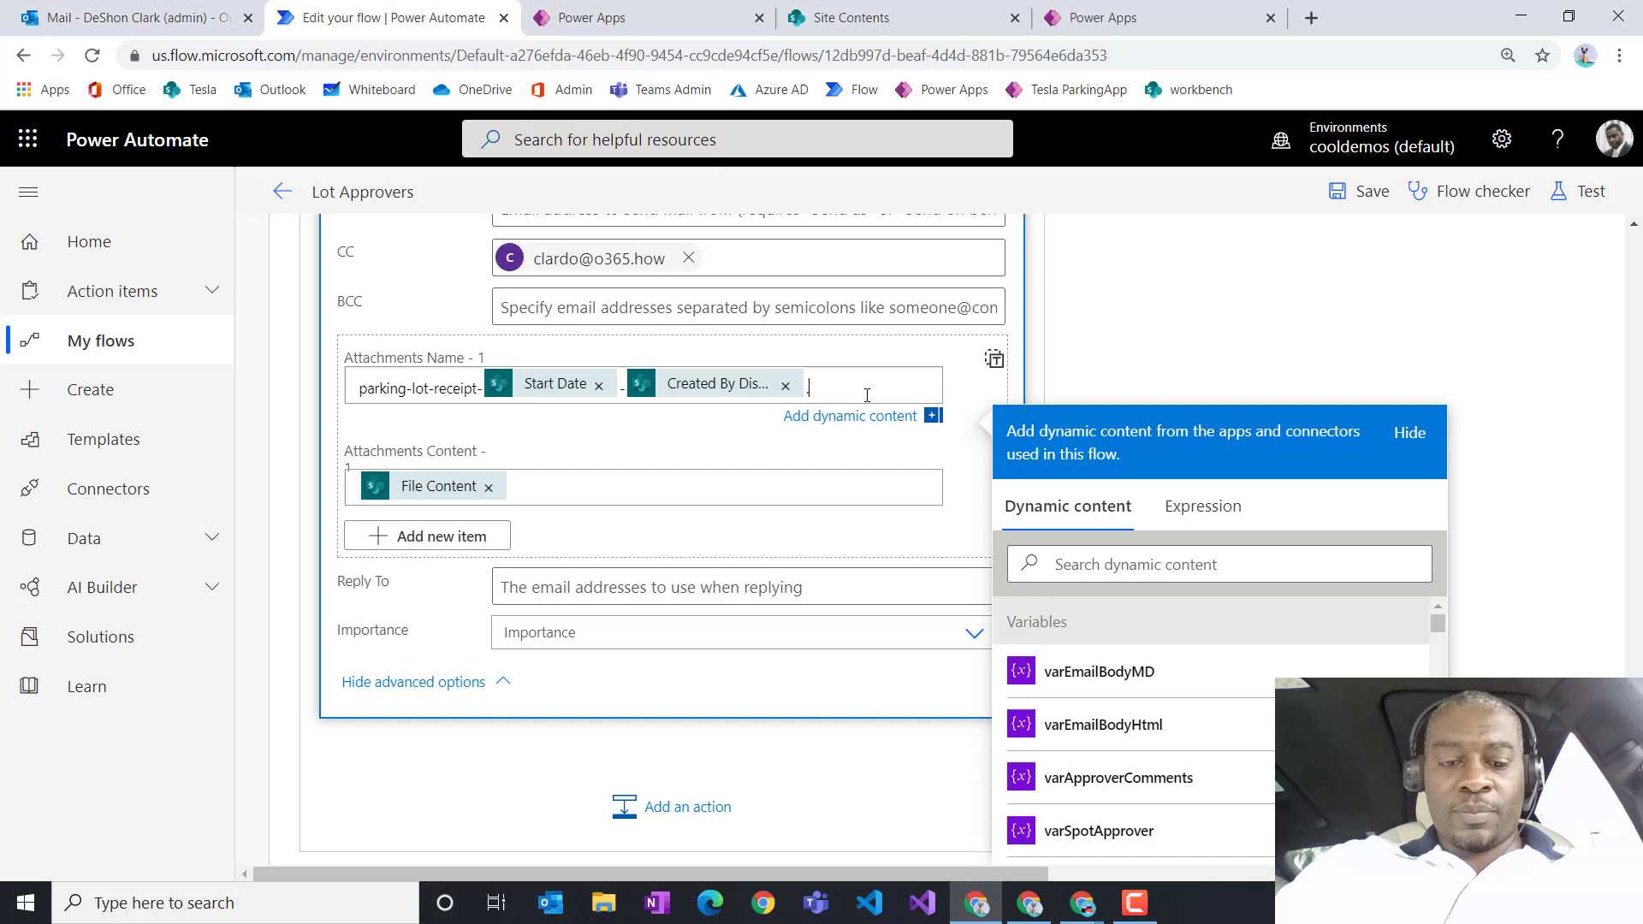
pyautogui.write('pdf')
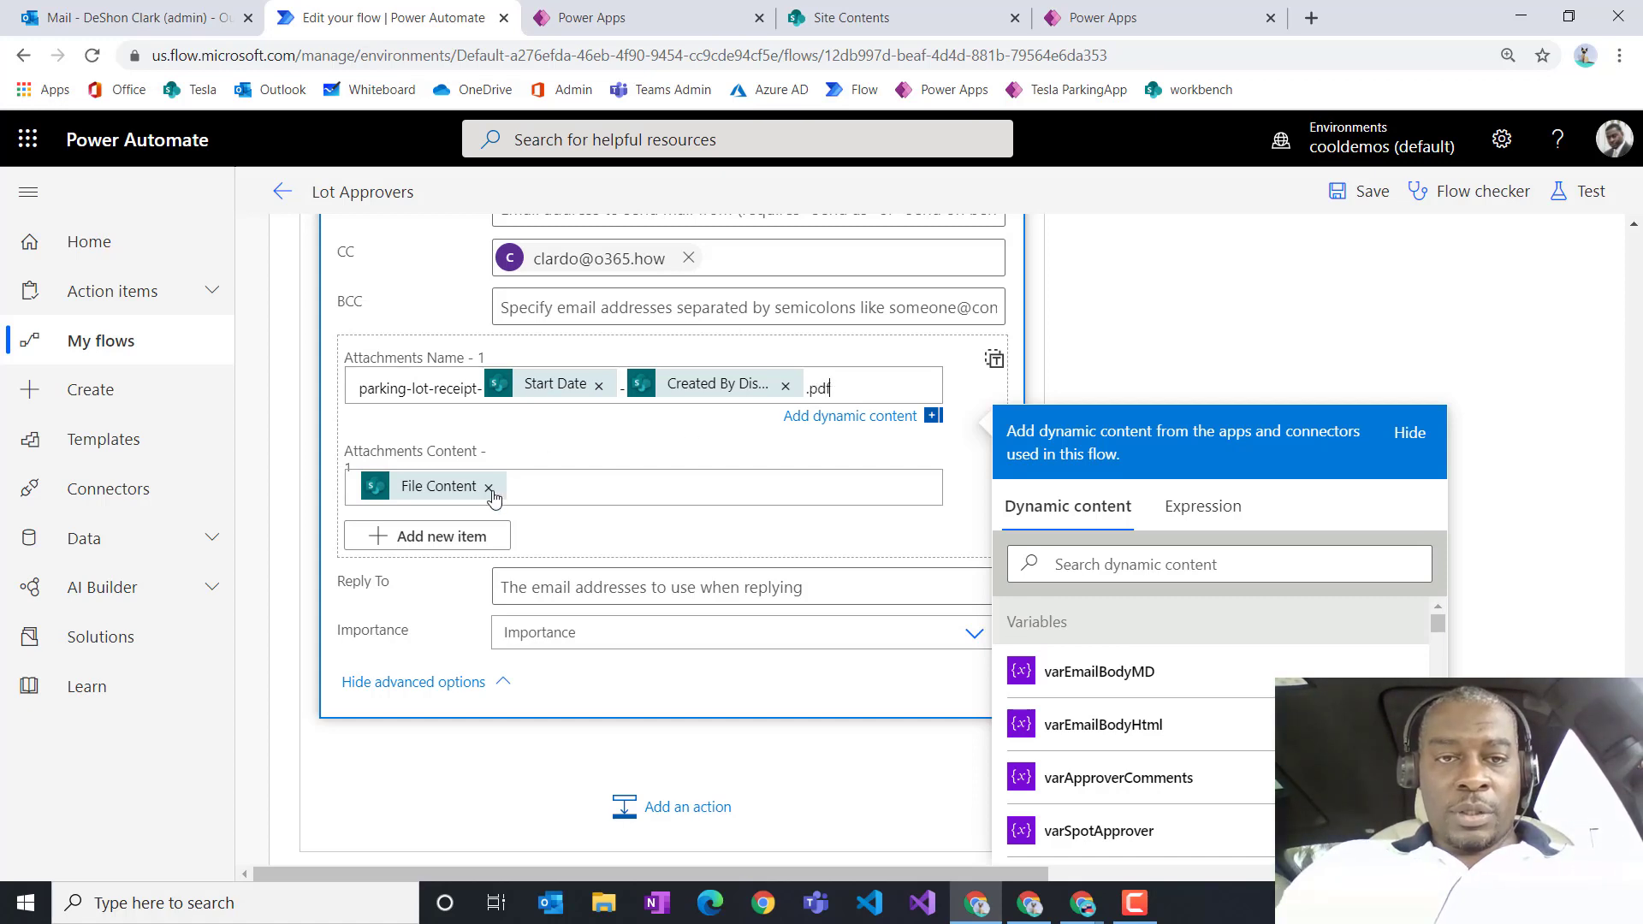
# Step: Replace the attachment content with Convert file's File content and collapse the email step
pyautogui.click(490, 490)
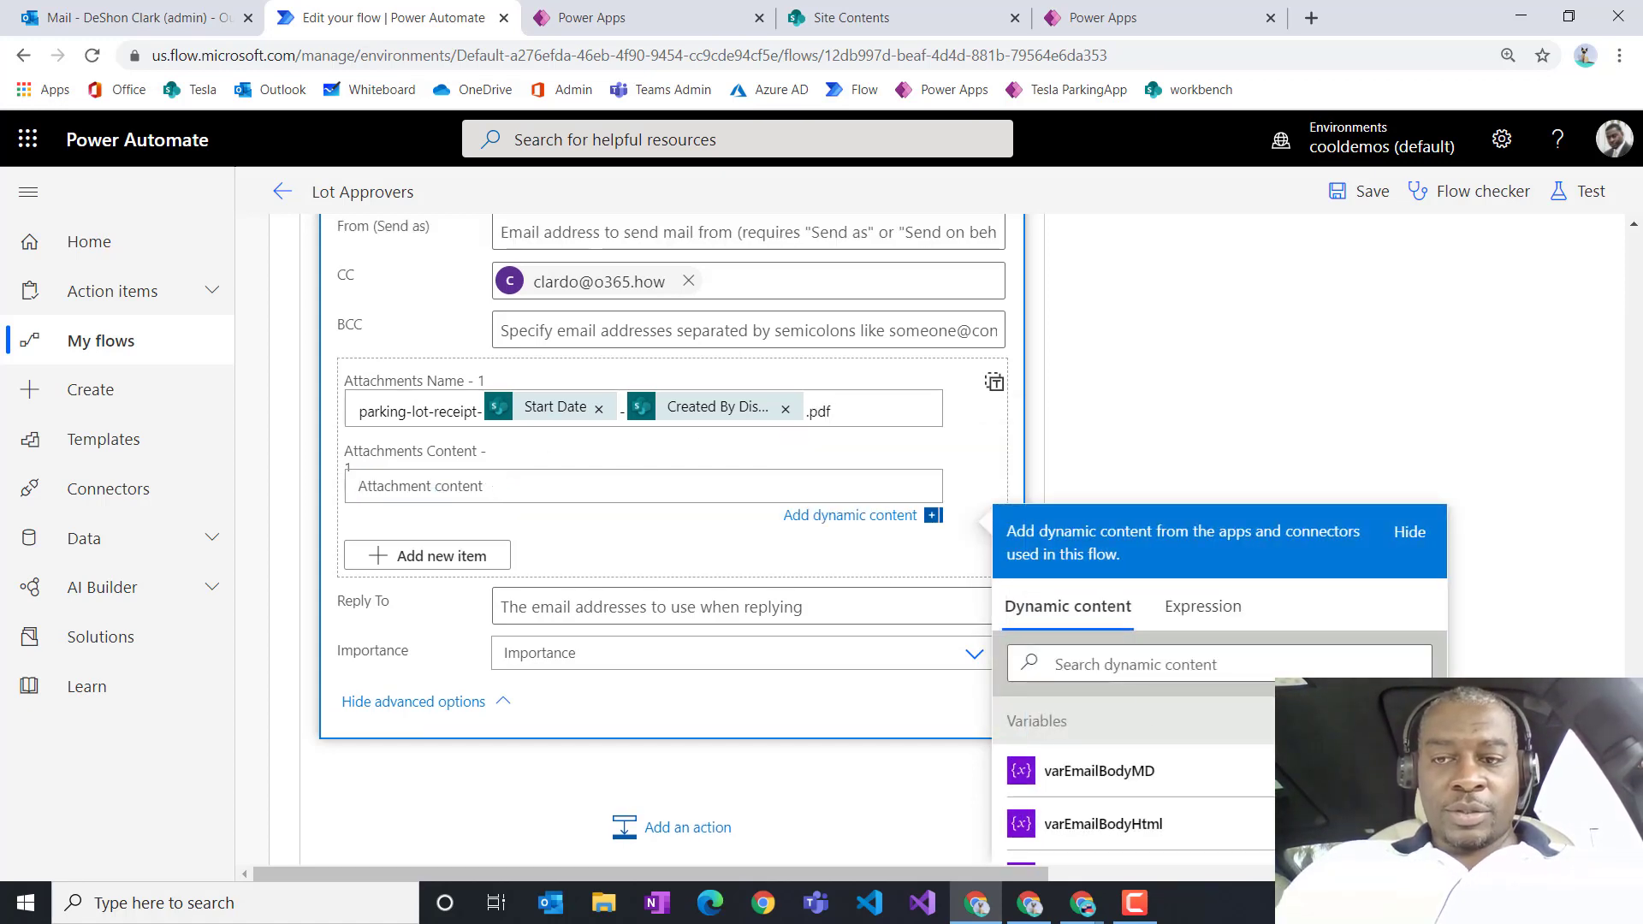
pyautogui.scroll(-5, 1357, 667)
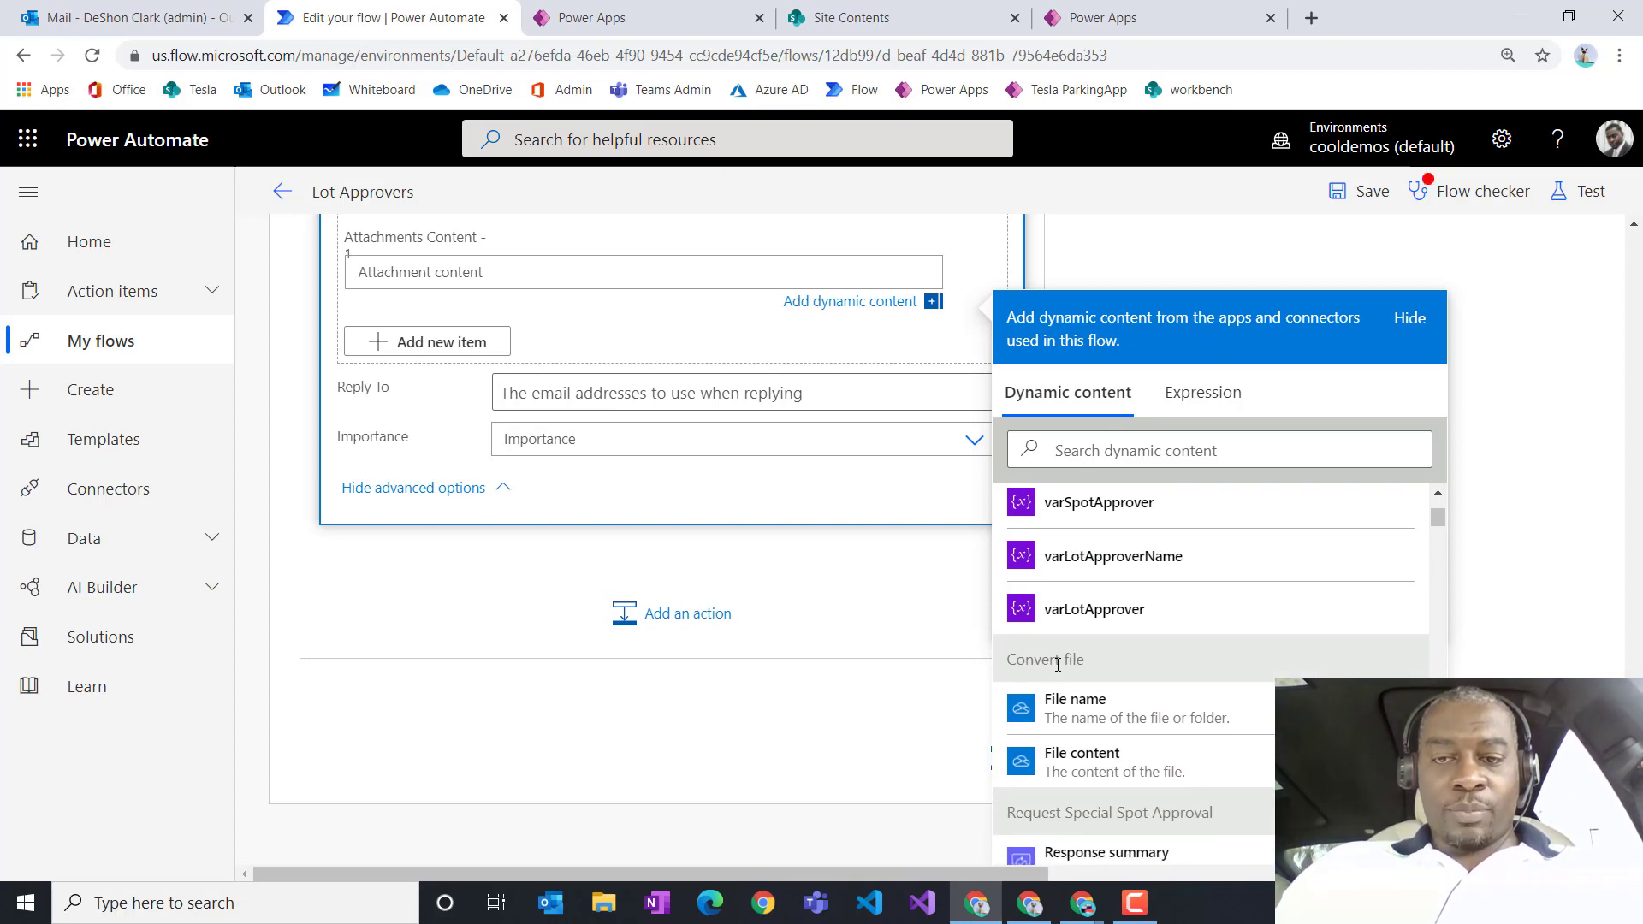
pyautogui.click(1088, 766)
pyautogui.scroll(1, 847, 615)
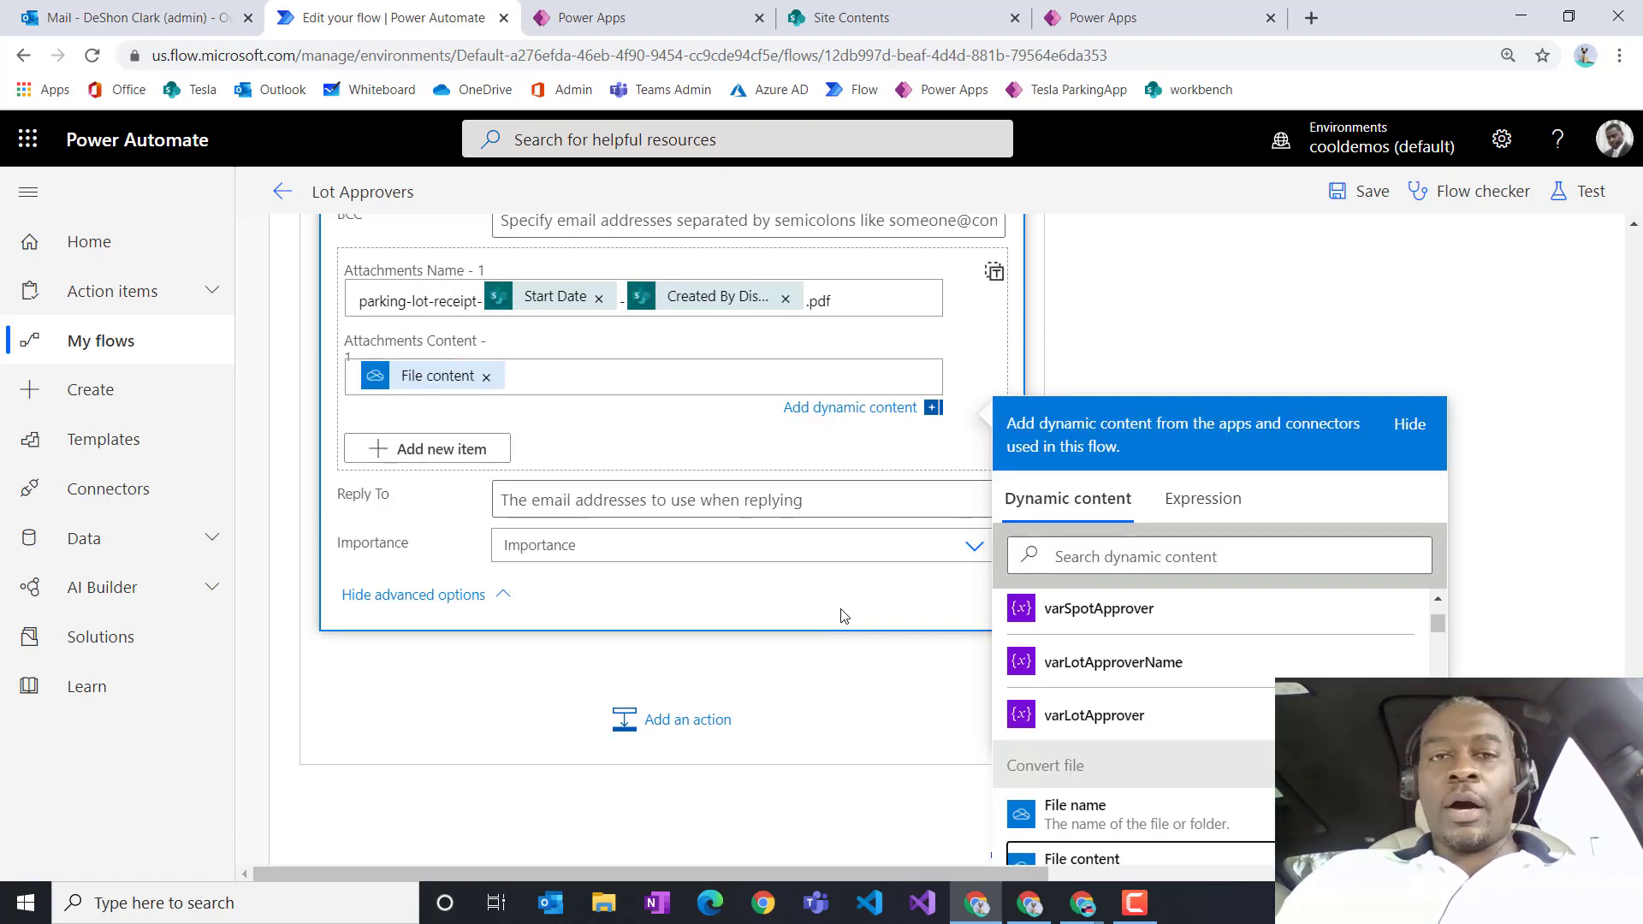
pyautogui.scroll(2, 904, 492)
pyautogui.scroll(2, 904, 492)
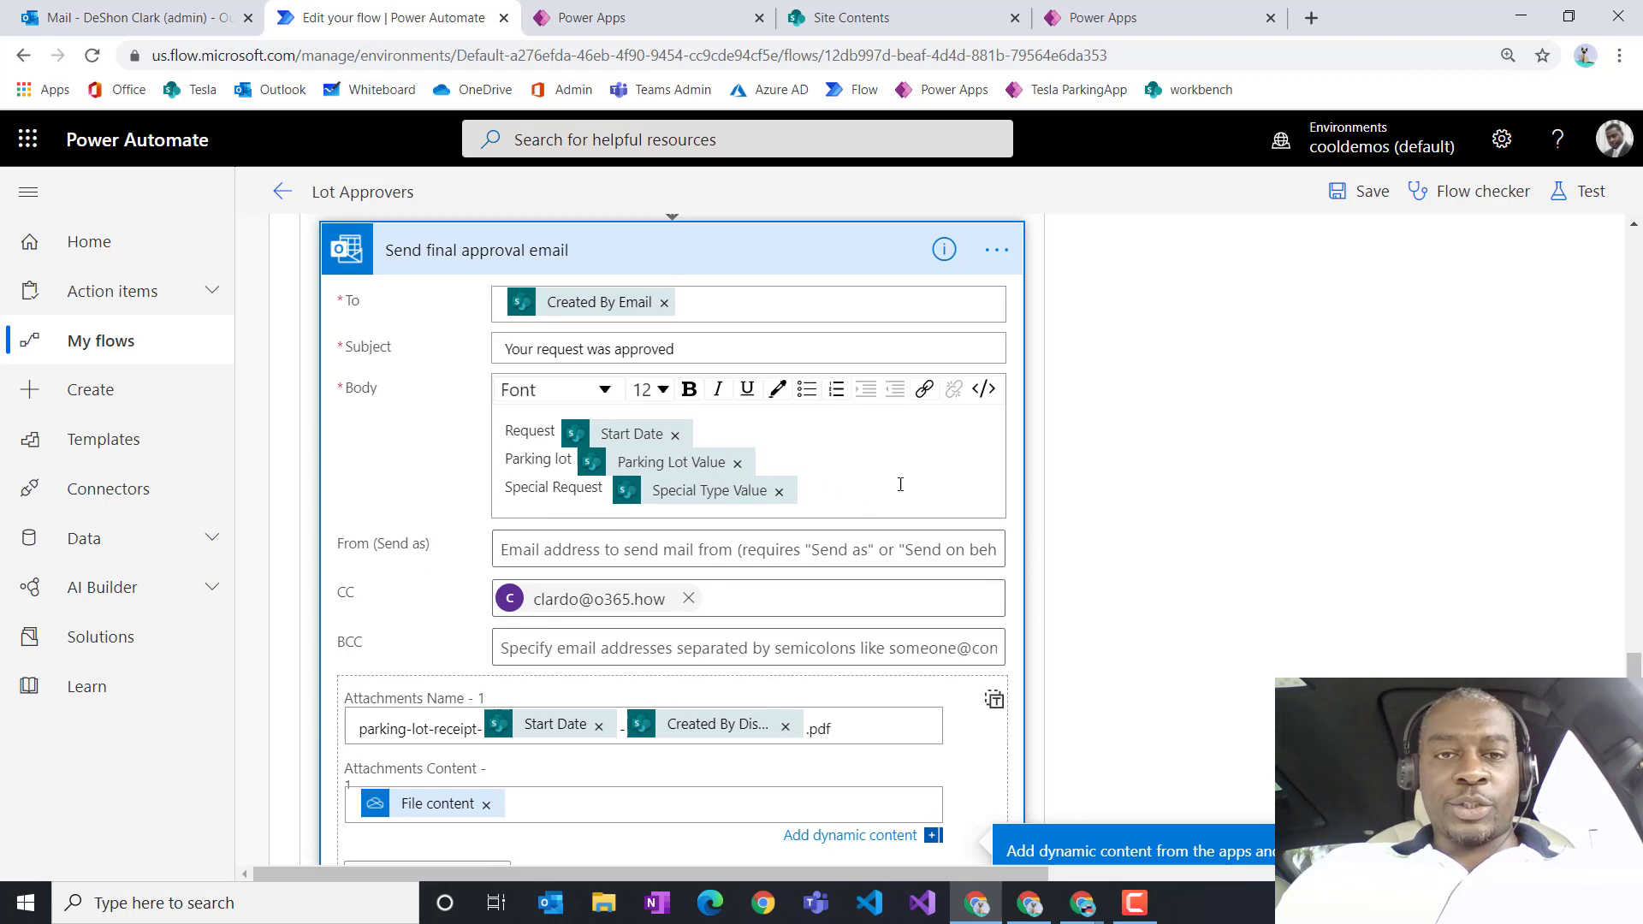
pyautogui.click(727, 250)
pyautogui.scroll(2, 892, 508)
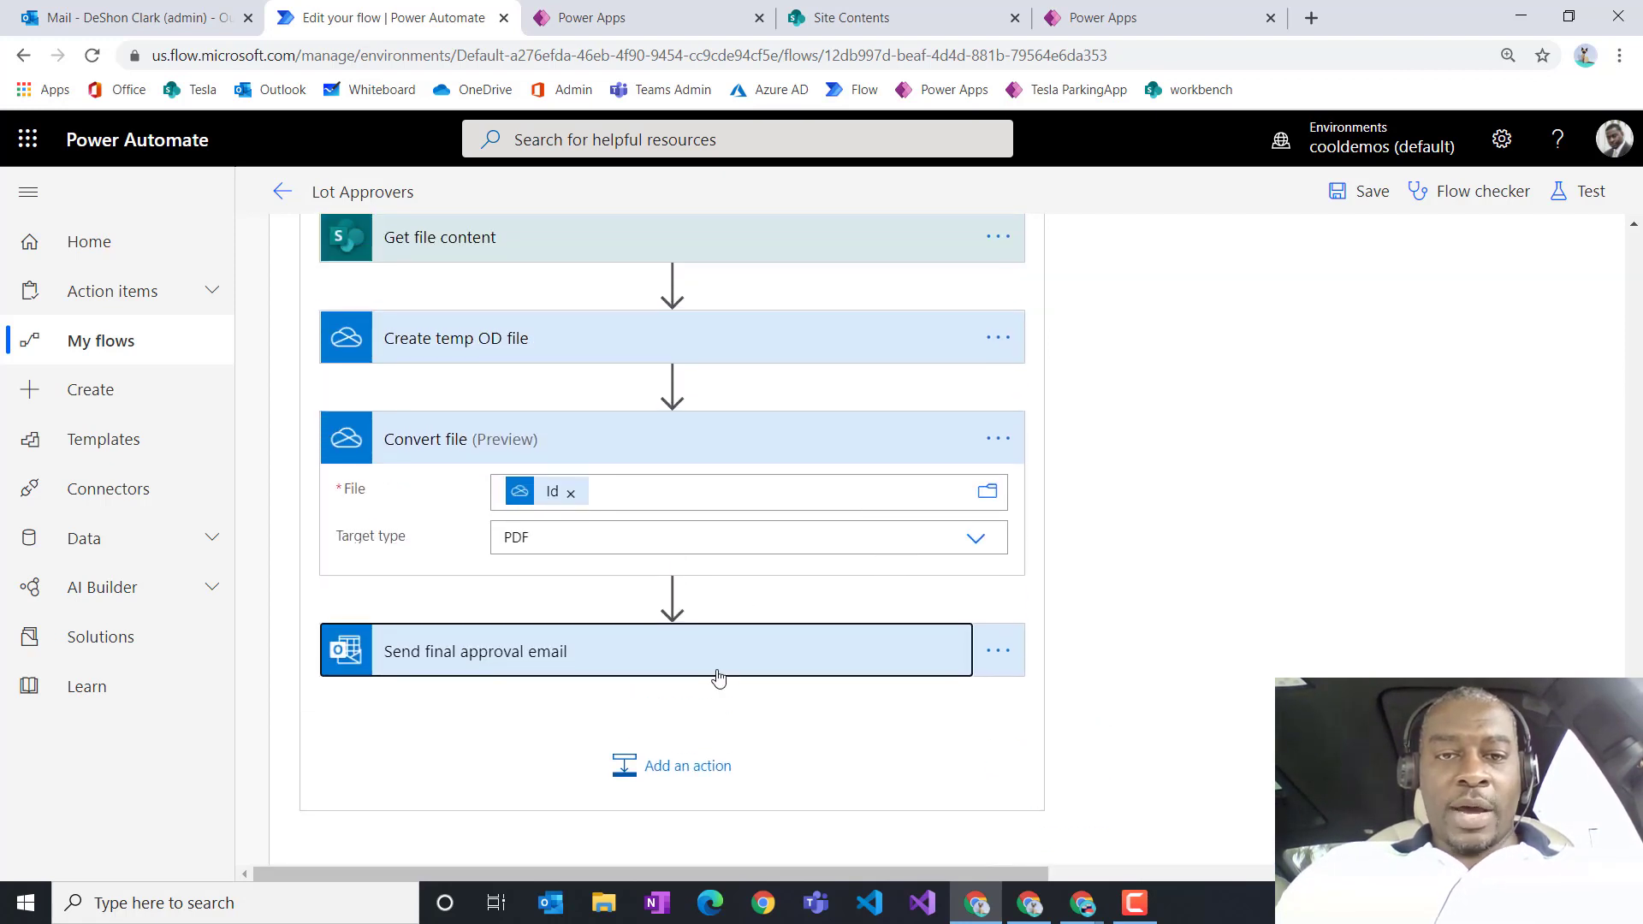
# Step: Add a new action after Convert file and search 'create f' to list Create file actions
pyautogui.click(673, 597)
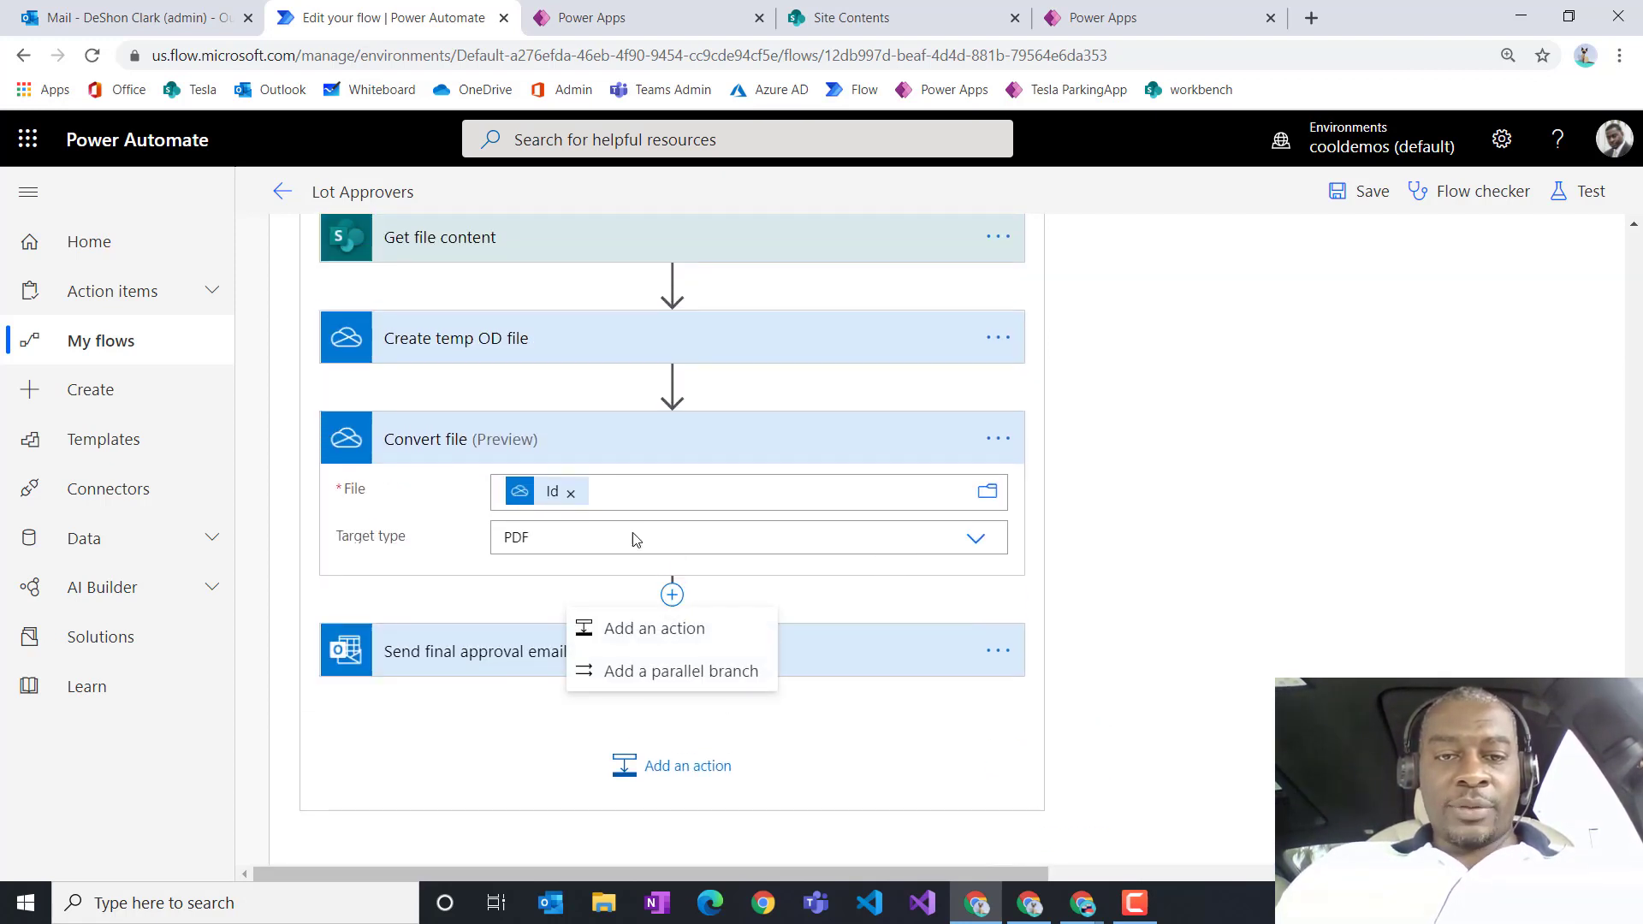
pyautogui.click(673, 631)
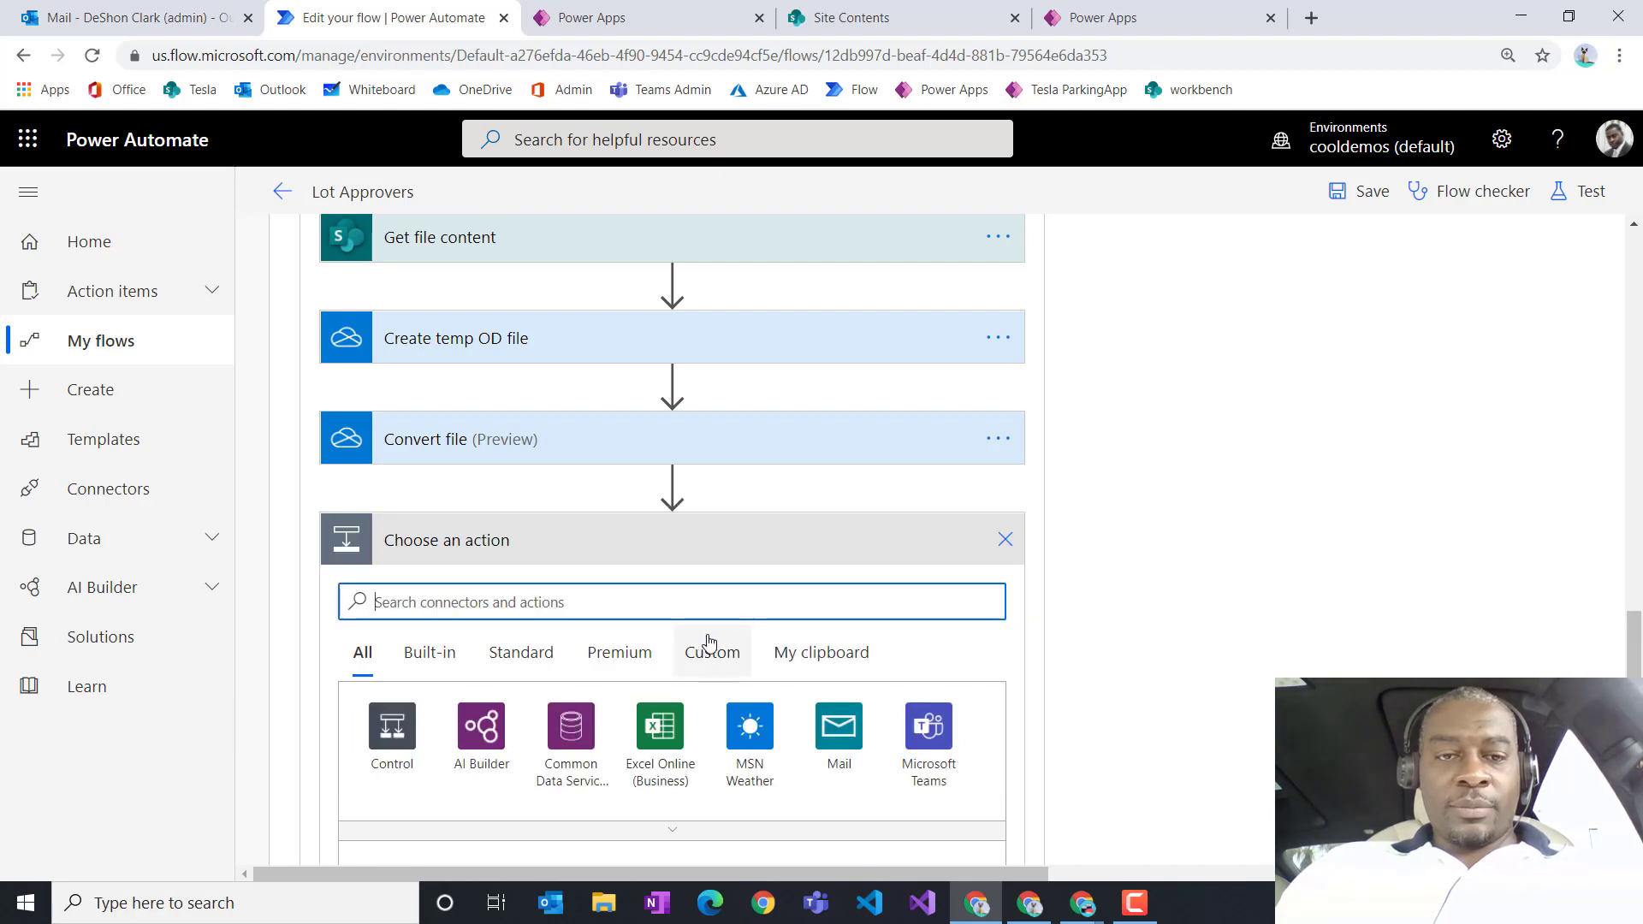
pyautogui.scroll(-3, 922, 634)
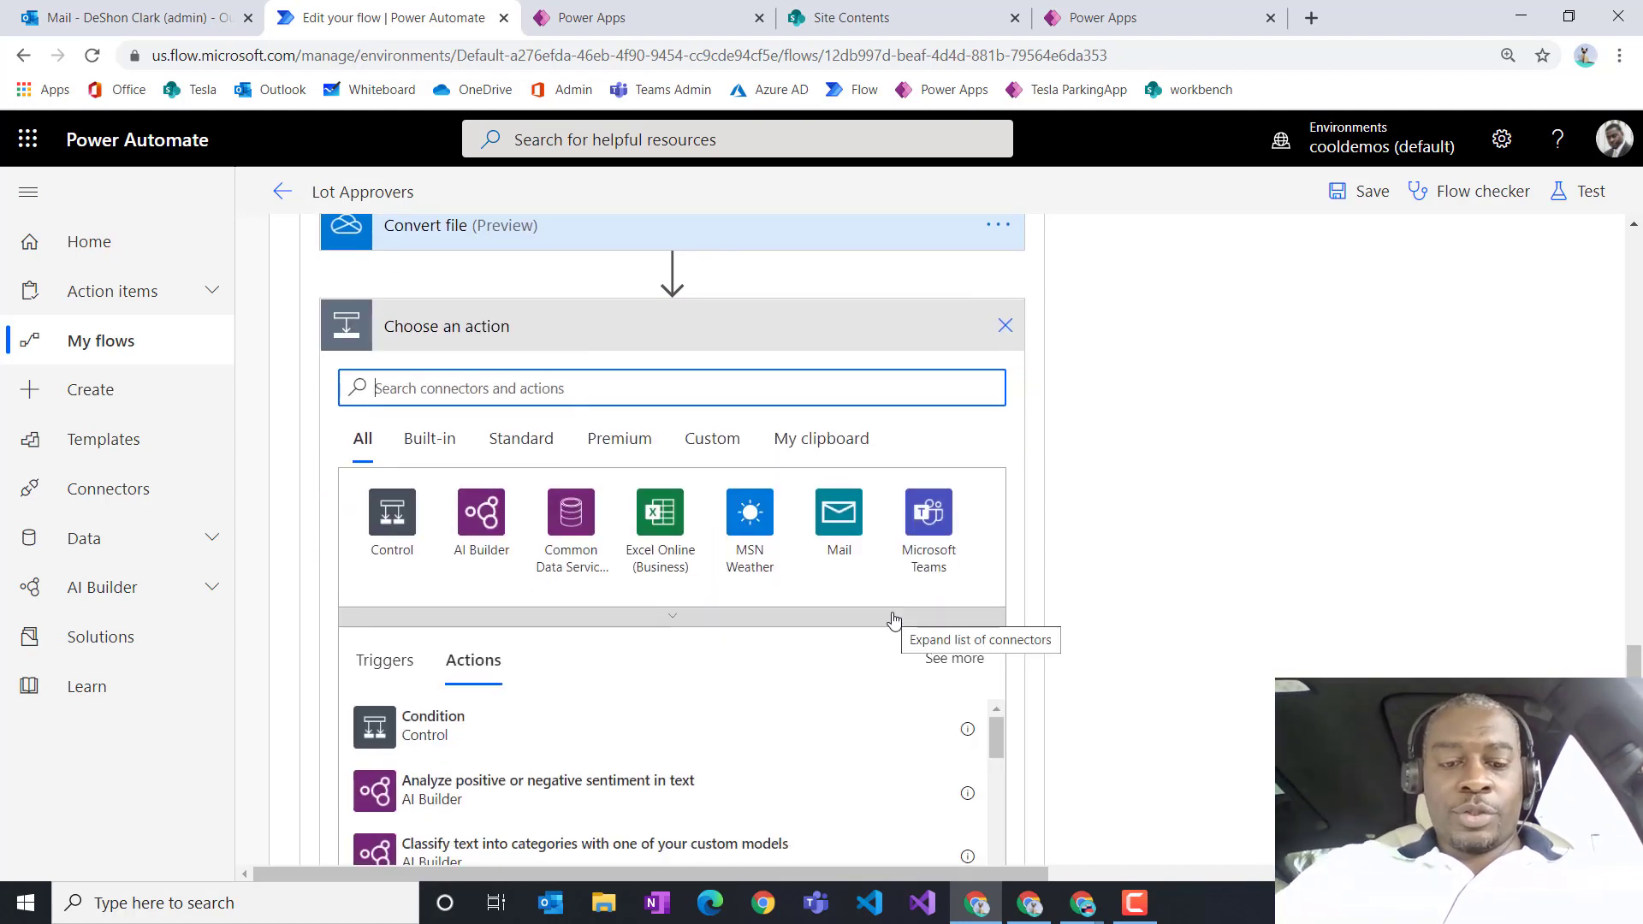
pyautogui.write('create file')
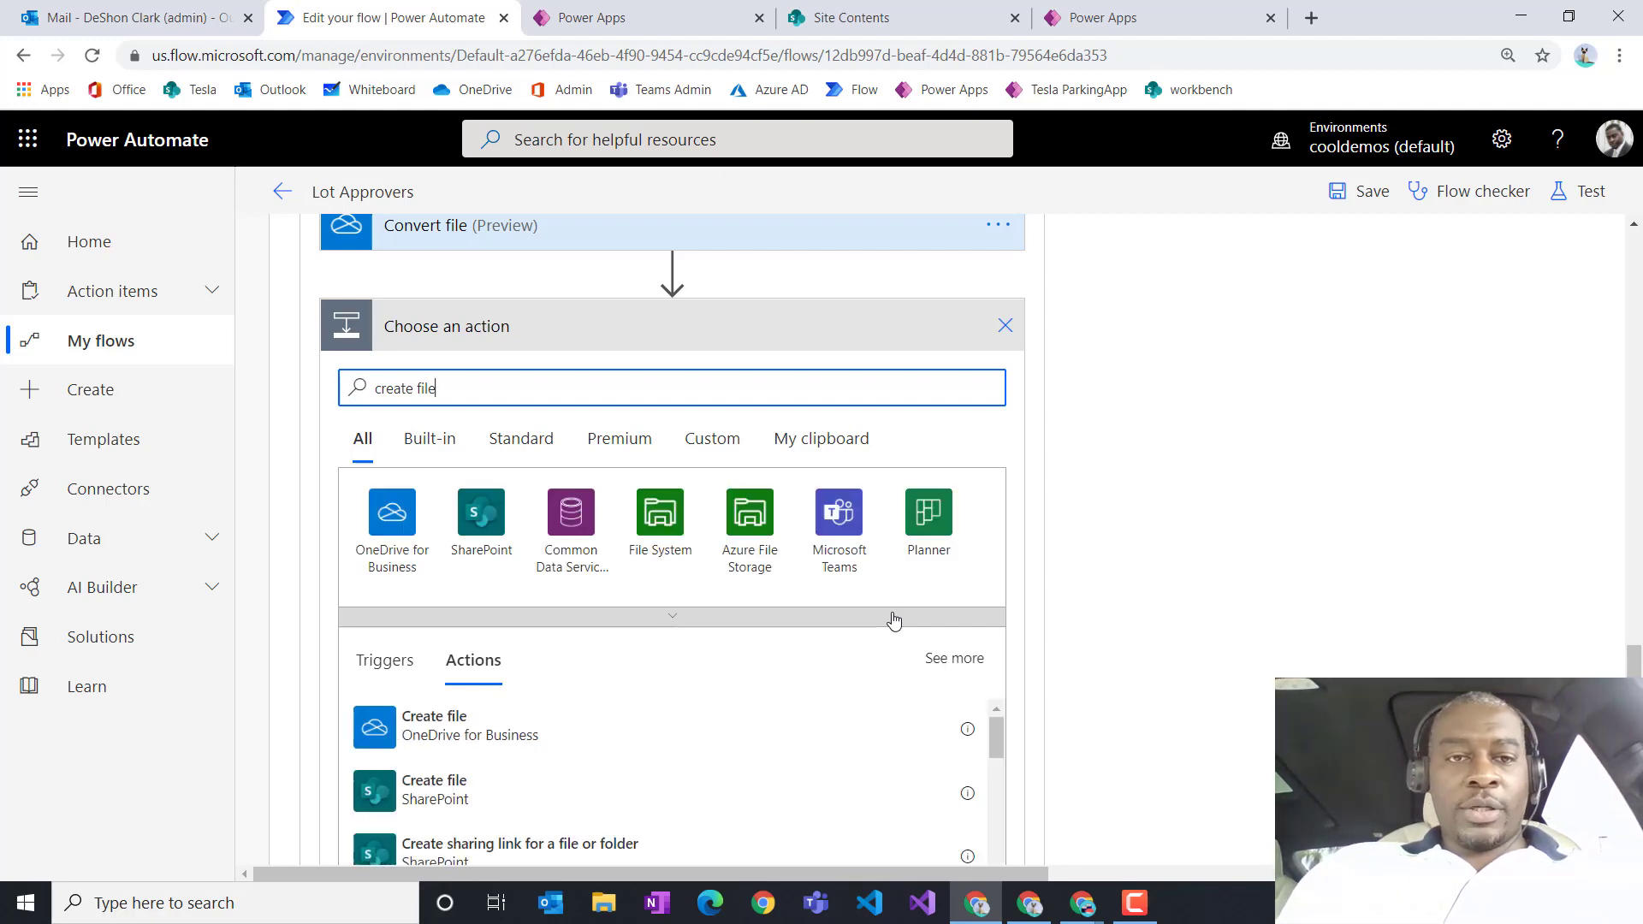
pyautogui.scroll(-1, 759, 700)
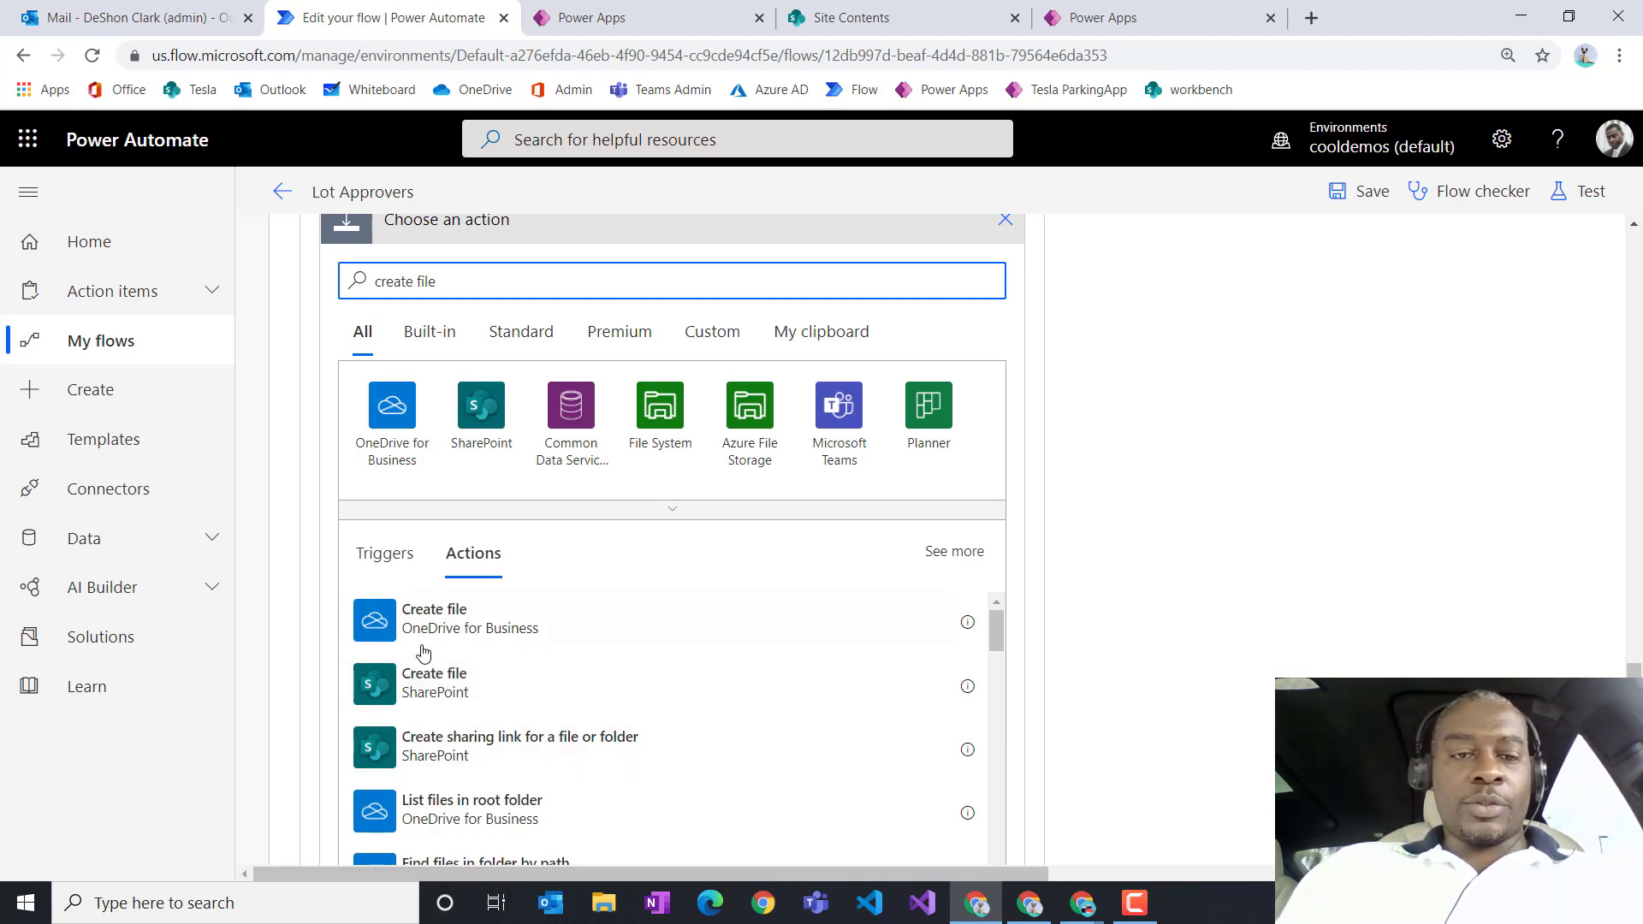
# Step: Add SharePoint Create file targeting the Equipment Requests site's /ParkingLotReceipts folder
pyautogui.click(442, 685)
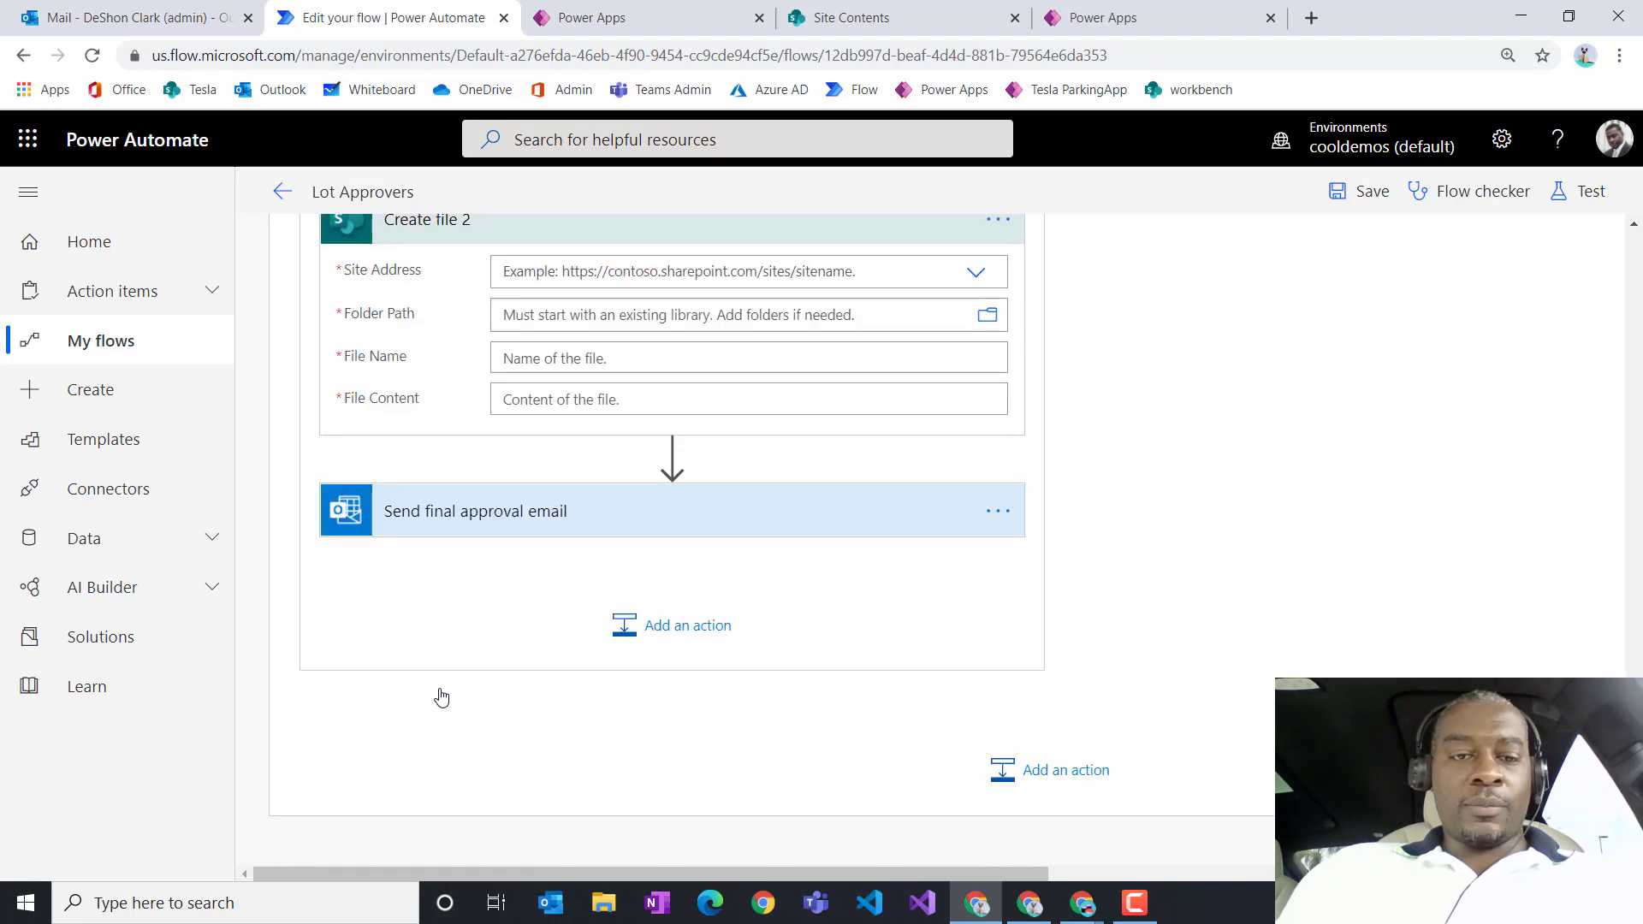
pyautogui.scroll(1, 837, 486)
pyautogui.scroll(1, 963, 477)
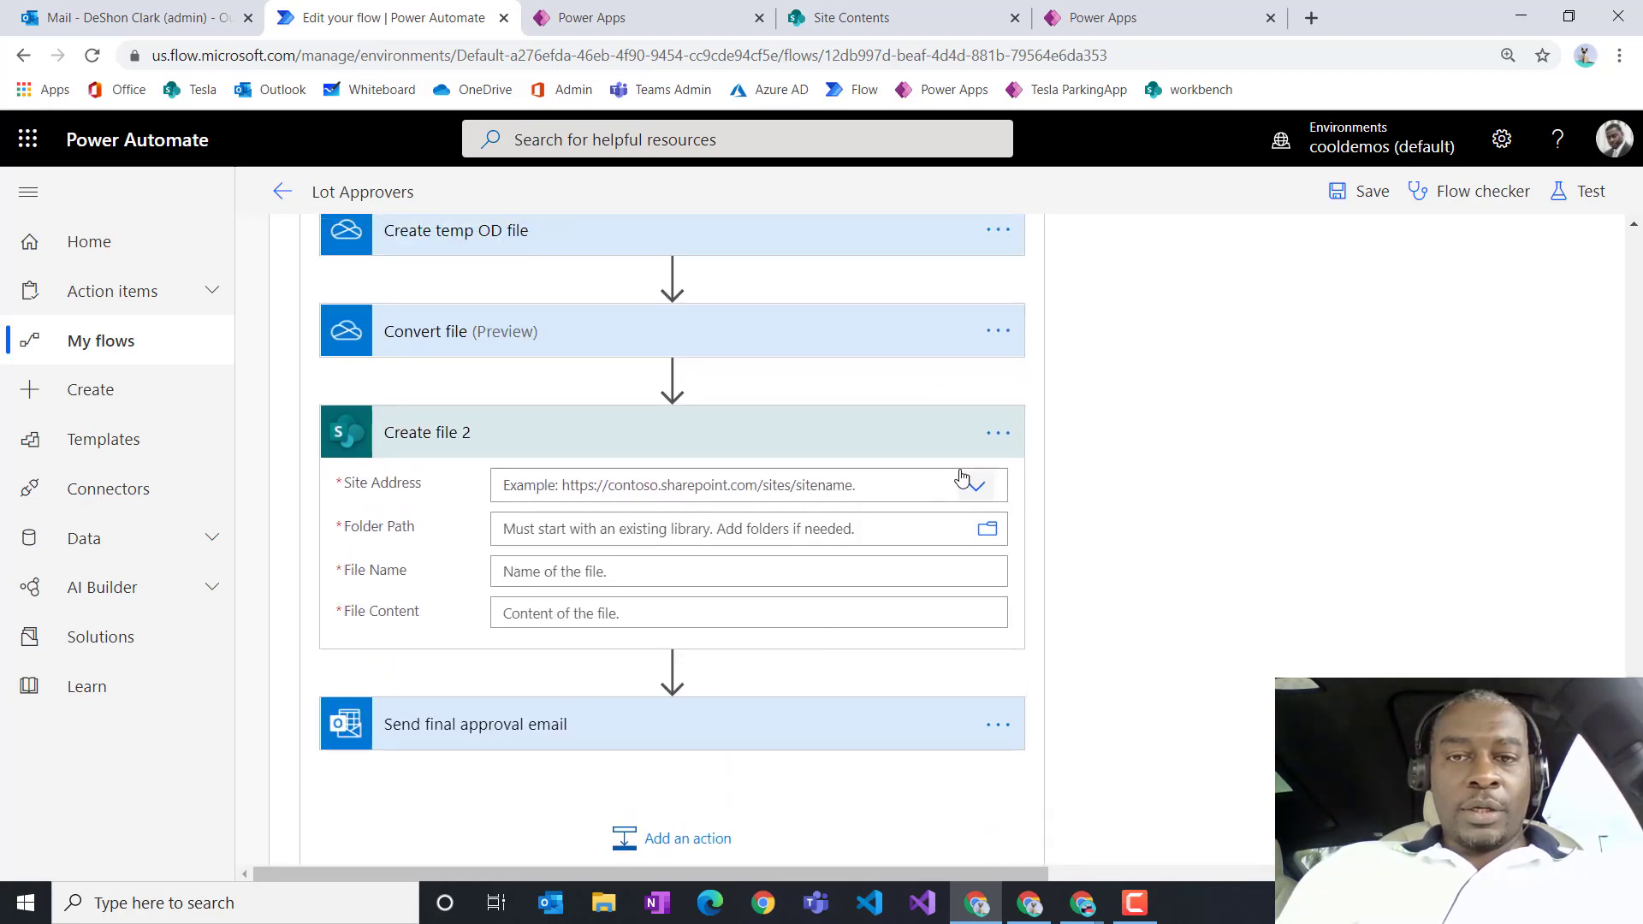
pyautogui.click(974, 488)
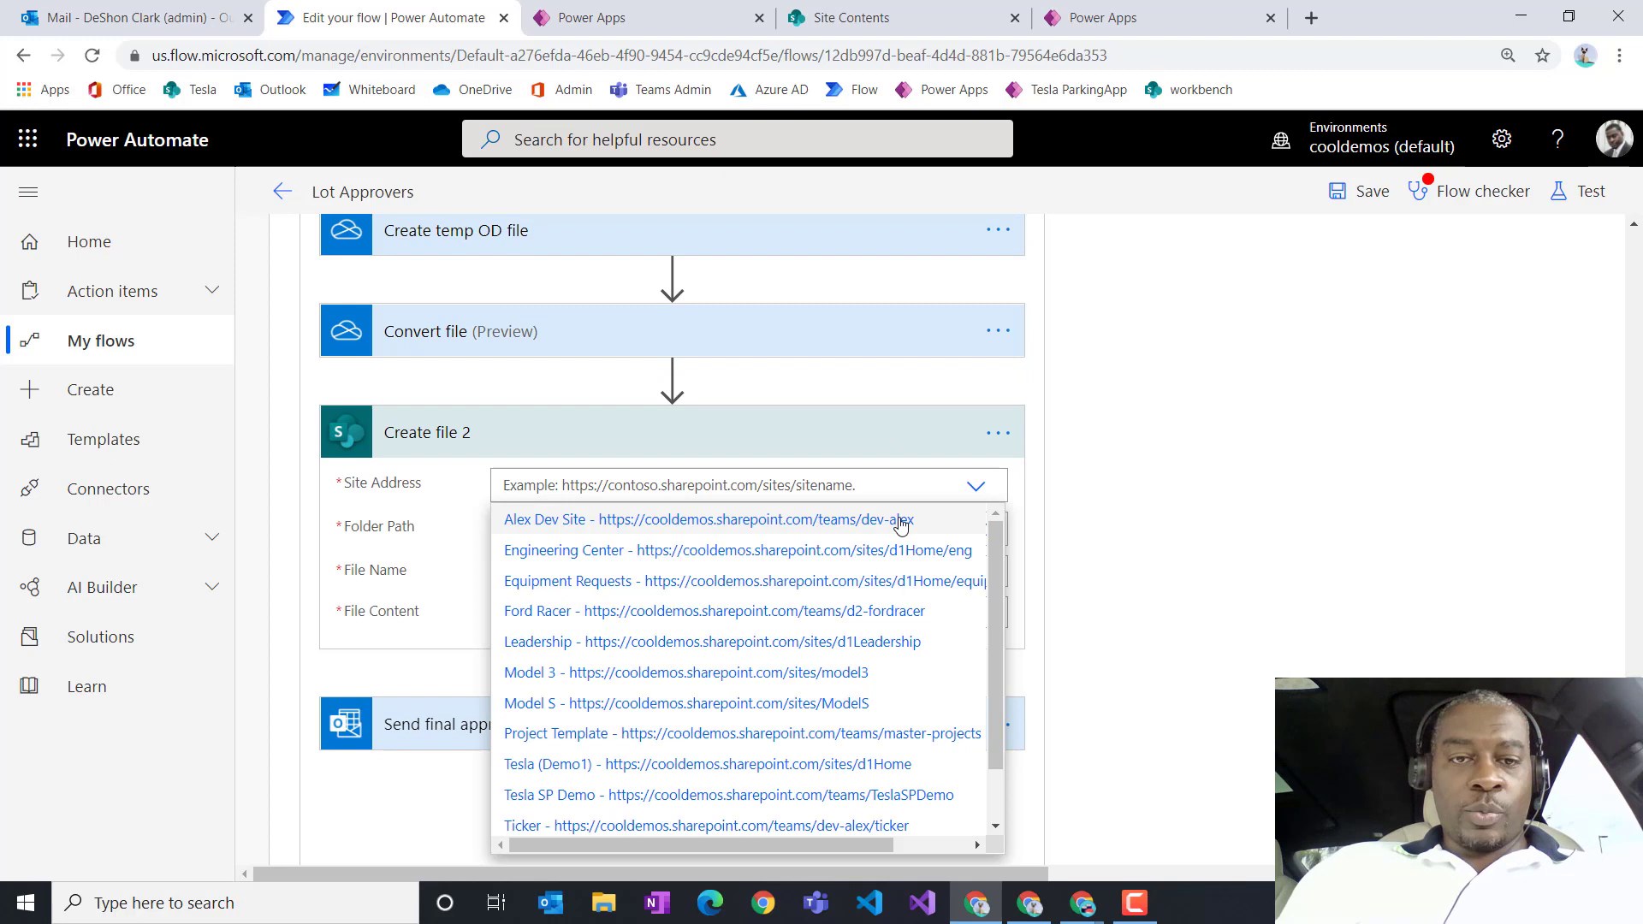
pyautogui.click(601, 582)
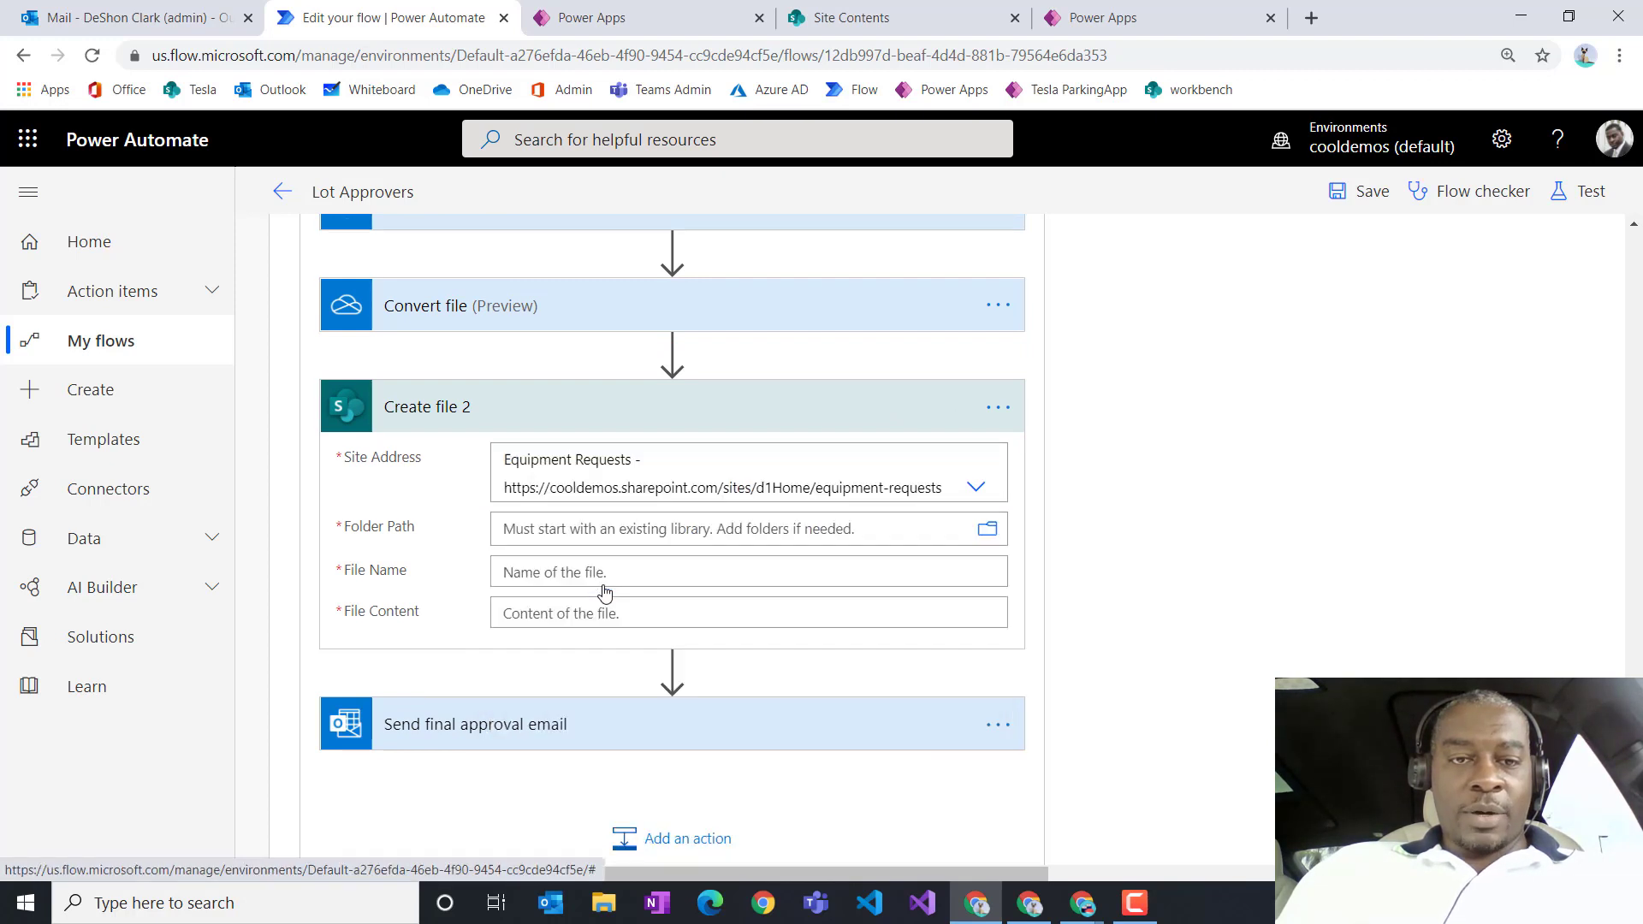
pyautogui.click(991, 540)
pyautogui.click(989, 532)
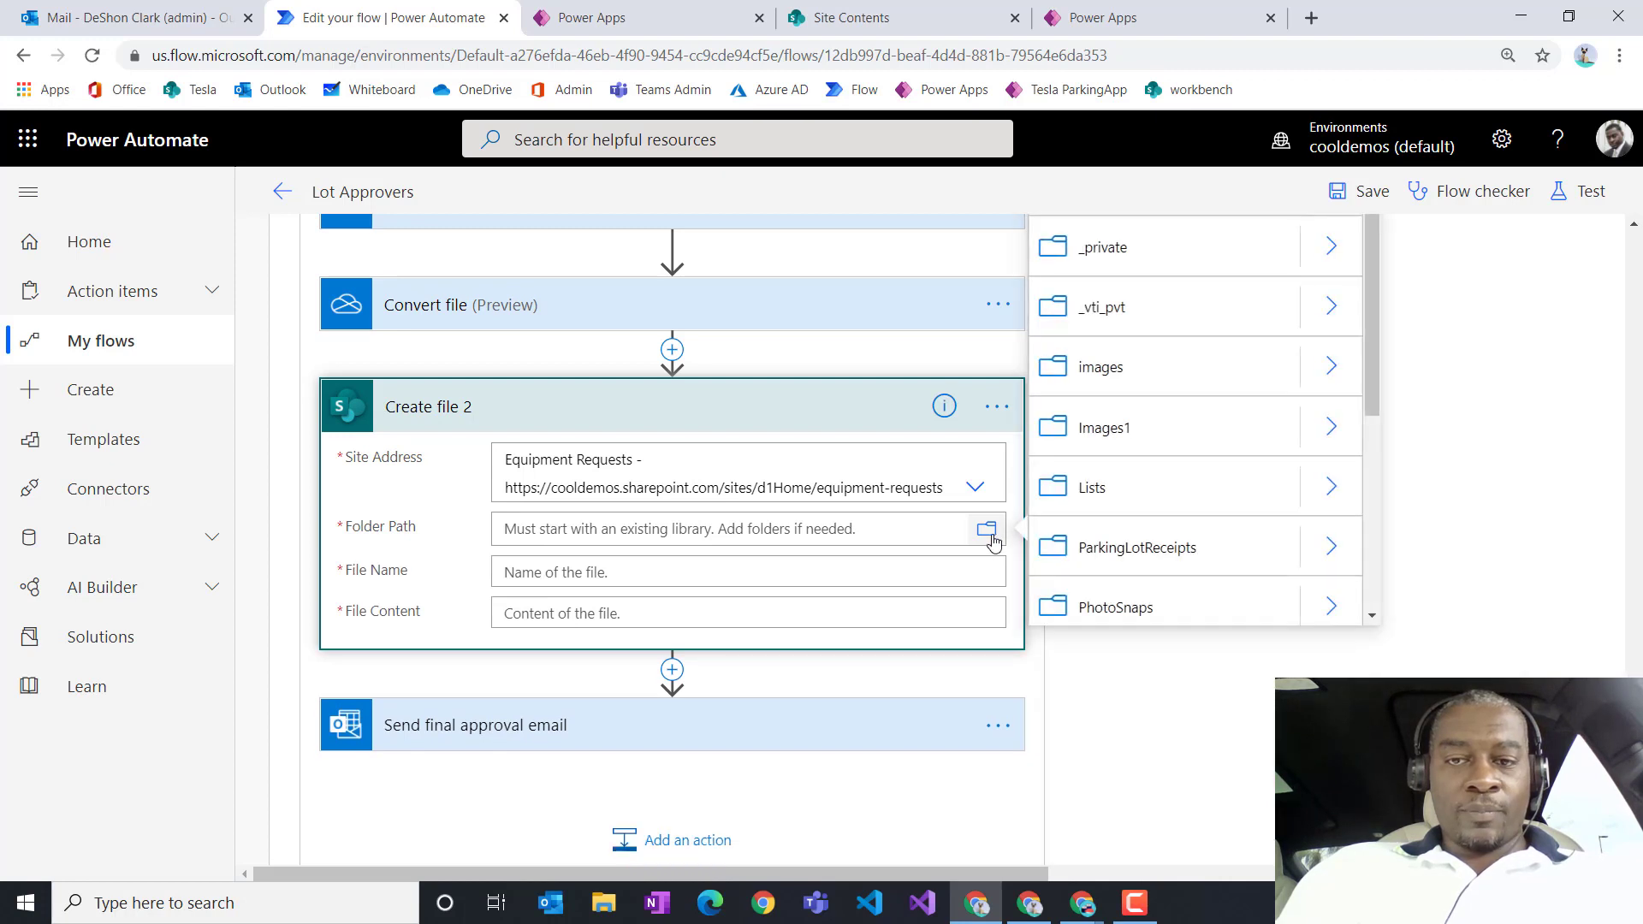
pyautogui.click(1152, 554)
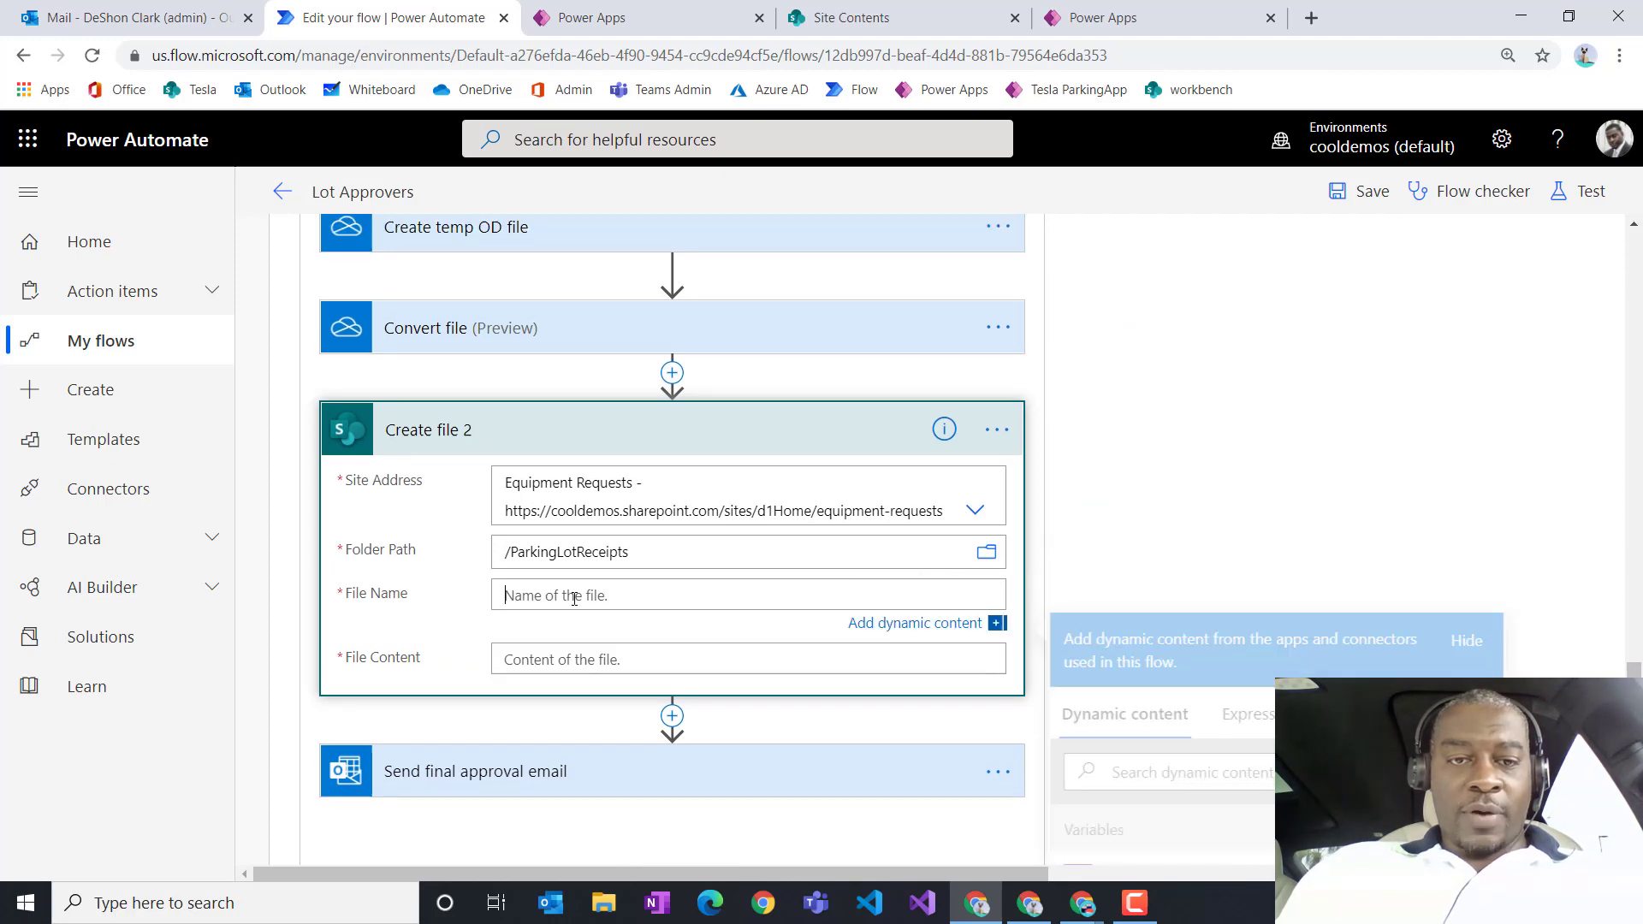
# Step: Set its File Name to Convert file's File name dynamic value
pyautogui.scroll(-3, 1001, 689)
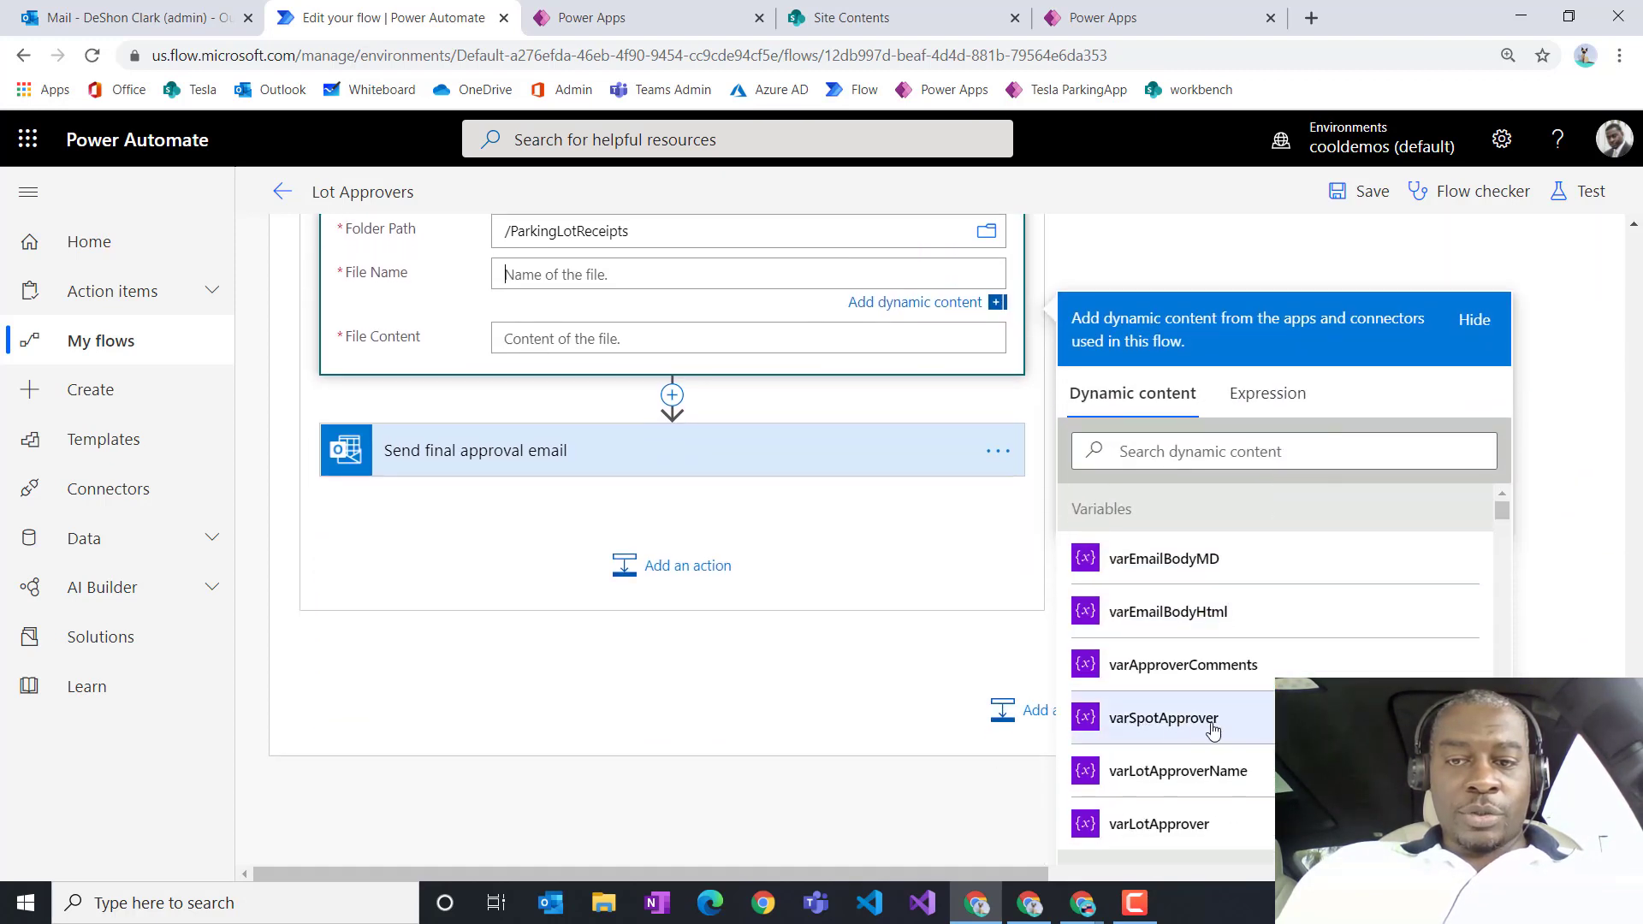
pyautogui.scroll(-3, 1249, 722)
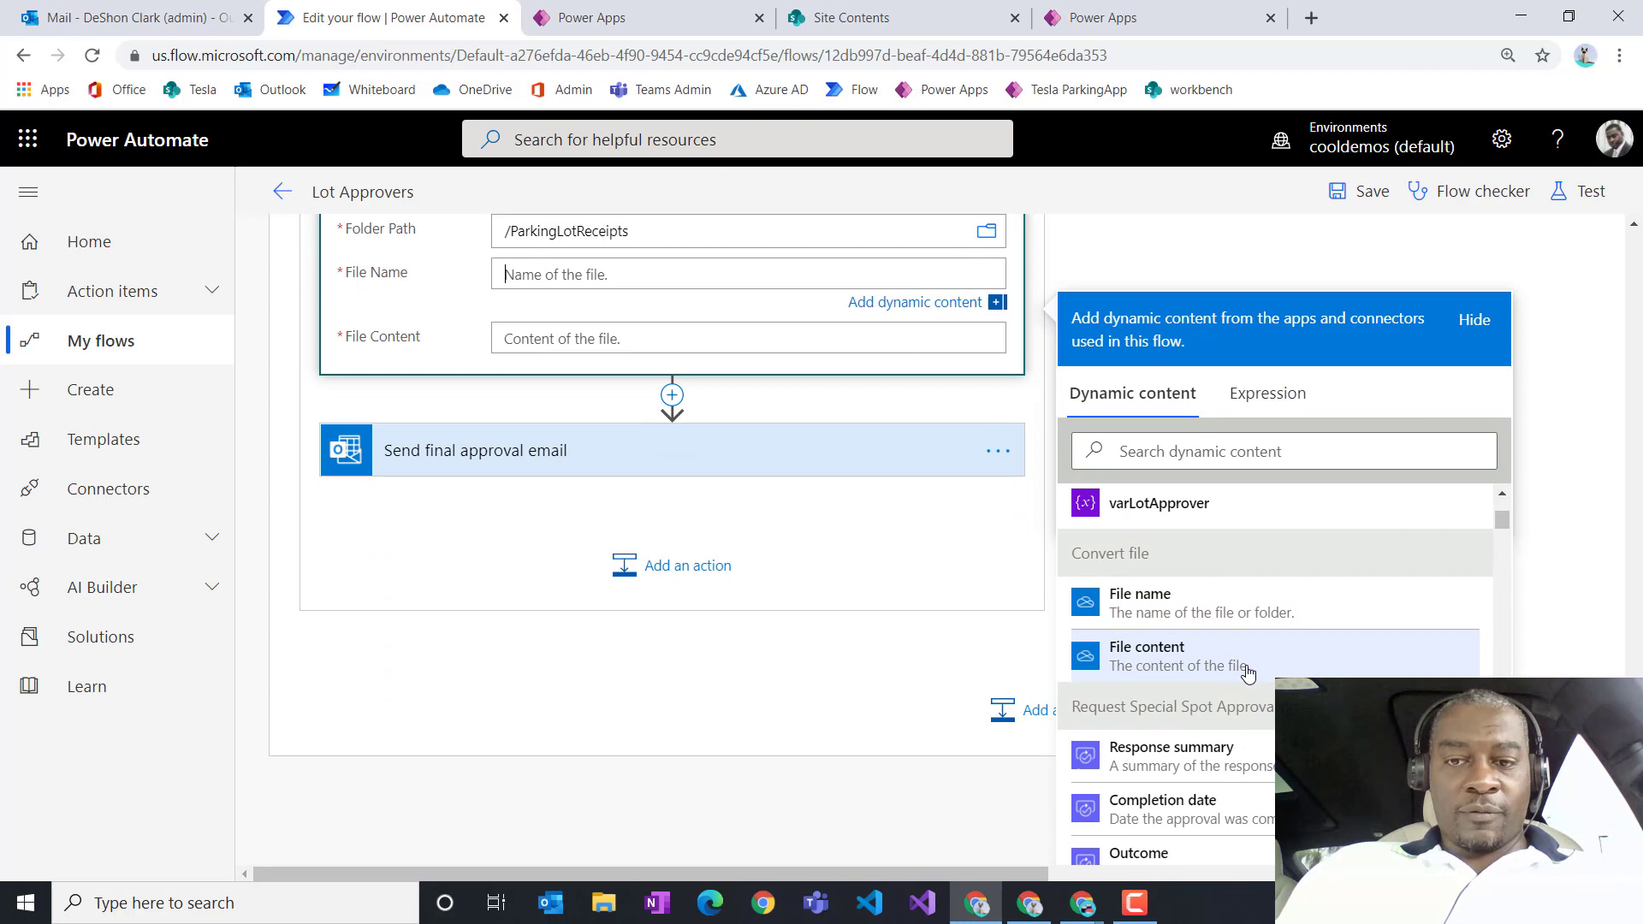
pyautogui.scroll(-5, 1247, 673)
pyautogui.scroll(-5, 1247, 673)
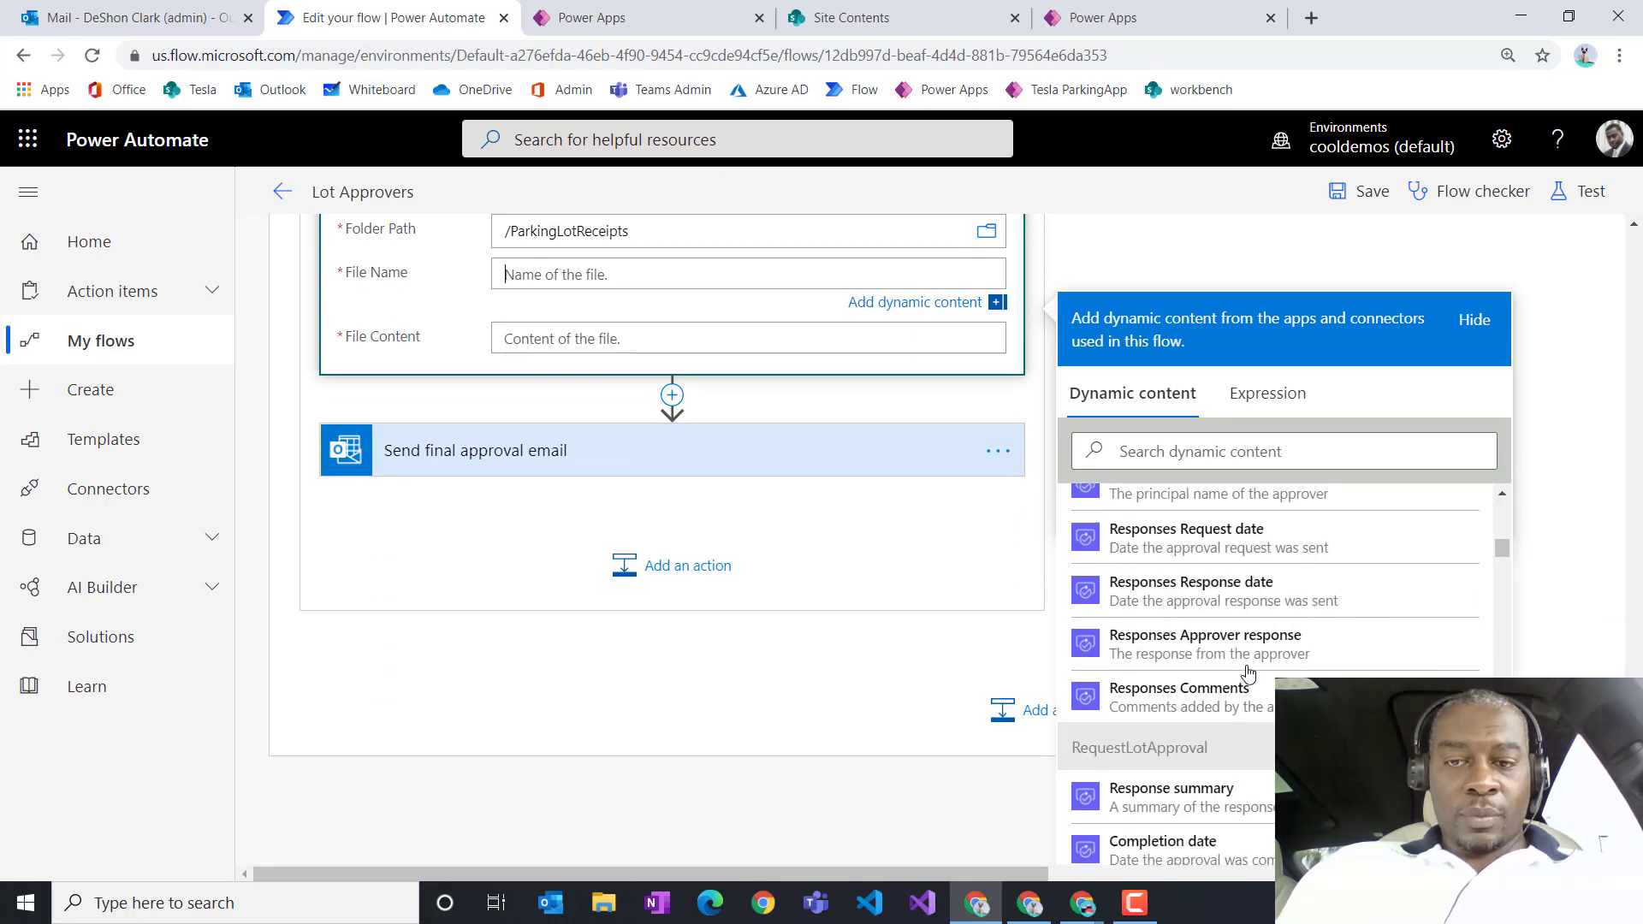
pyautogui.click(1147, 441)
pyautogui.write('name')
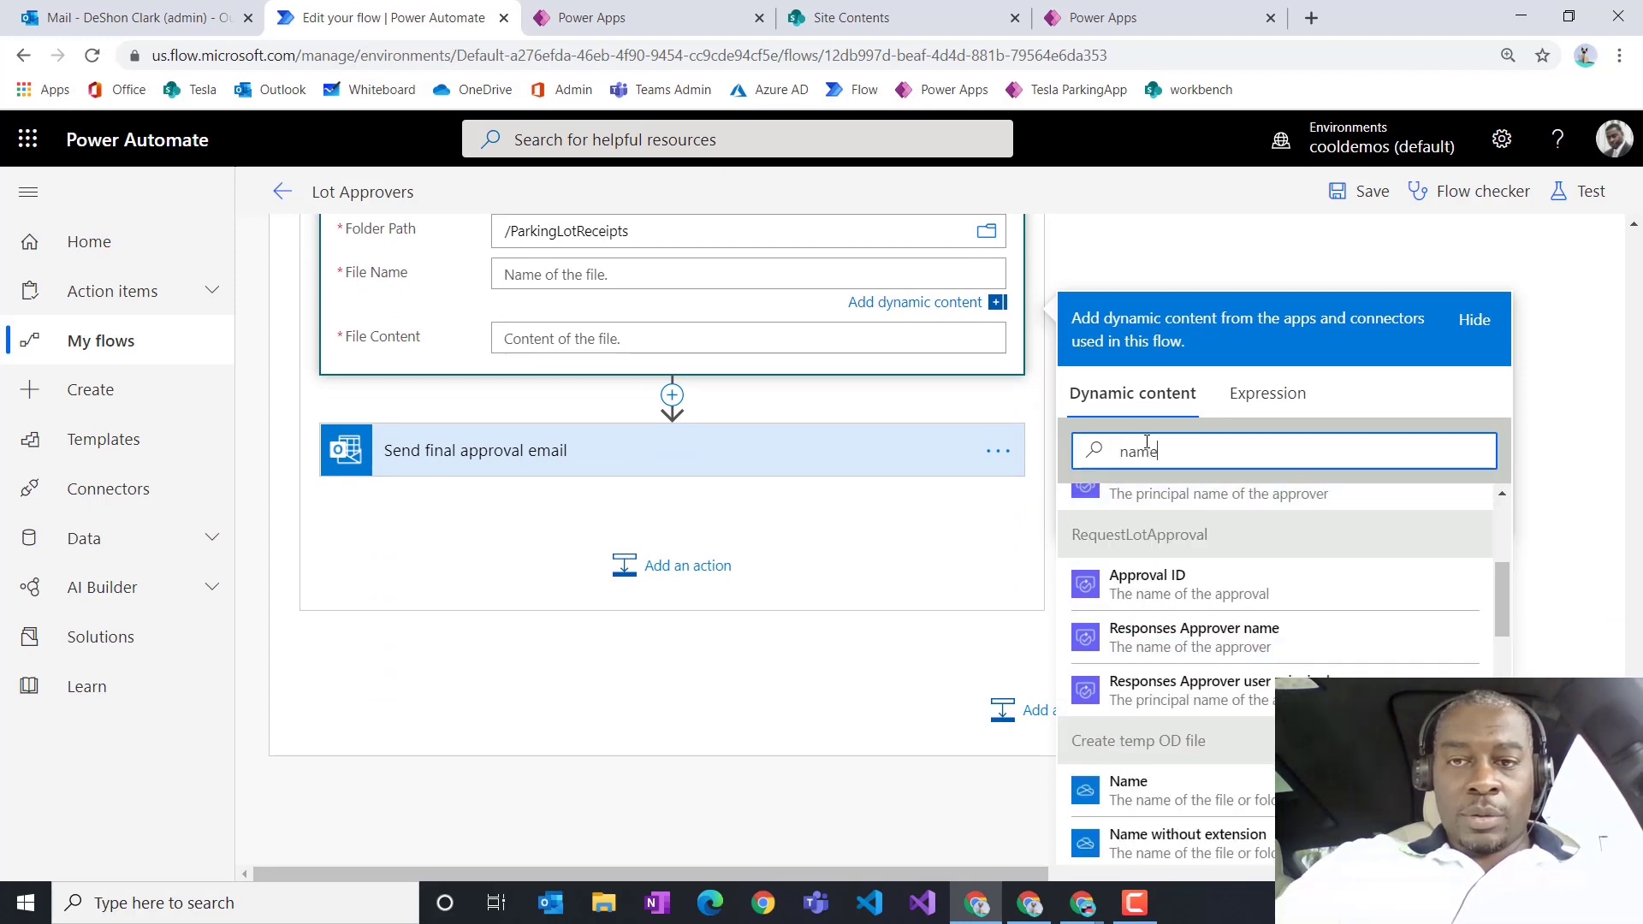
pyautogui.scroll(-1, 1352, 657)
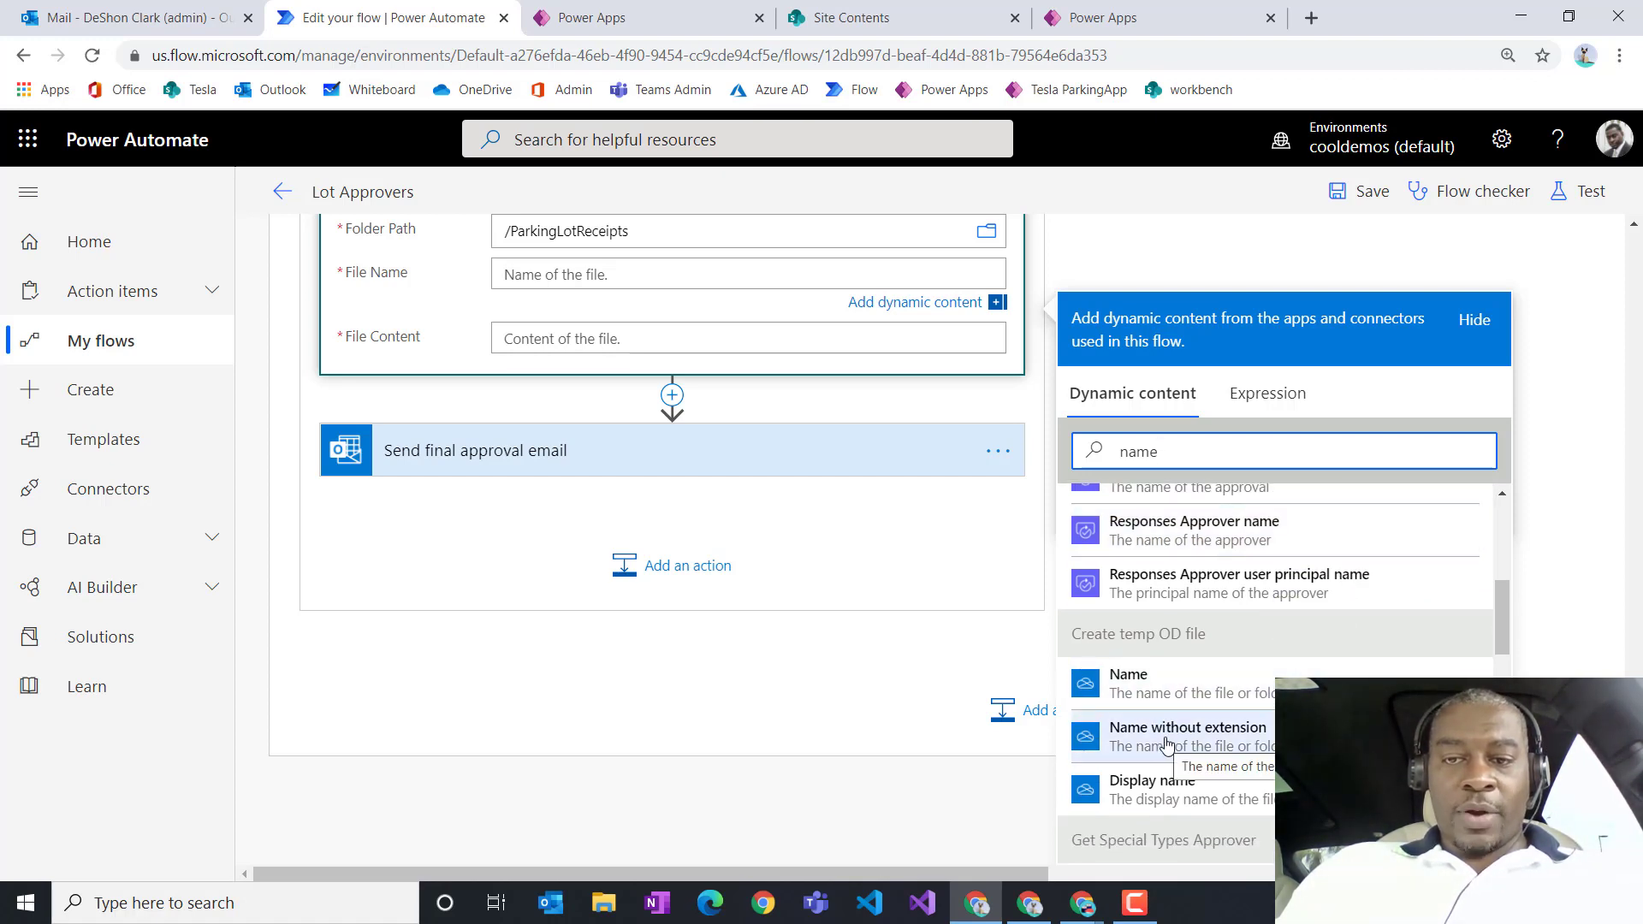
pyautogui.scroll(3, 1167, 744)
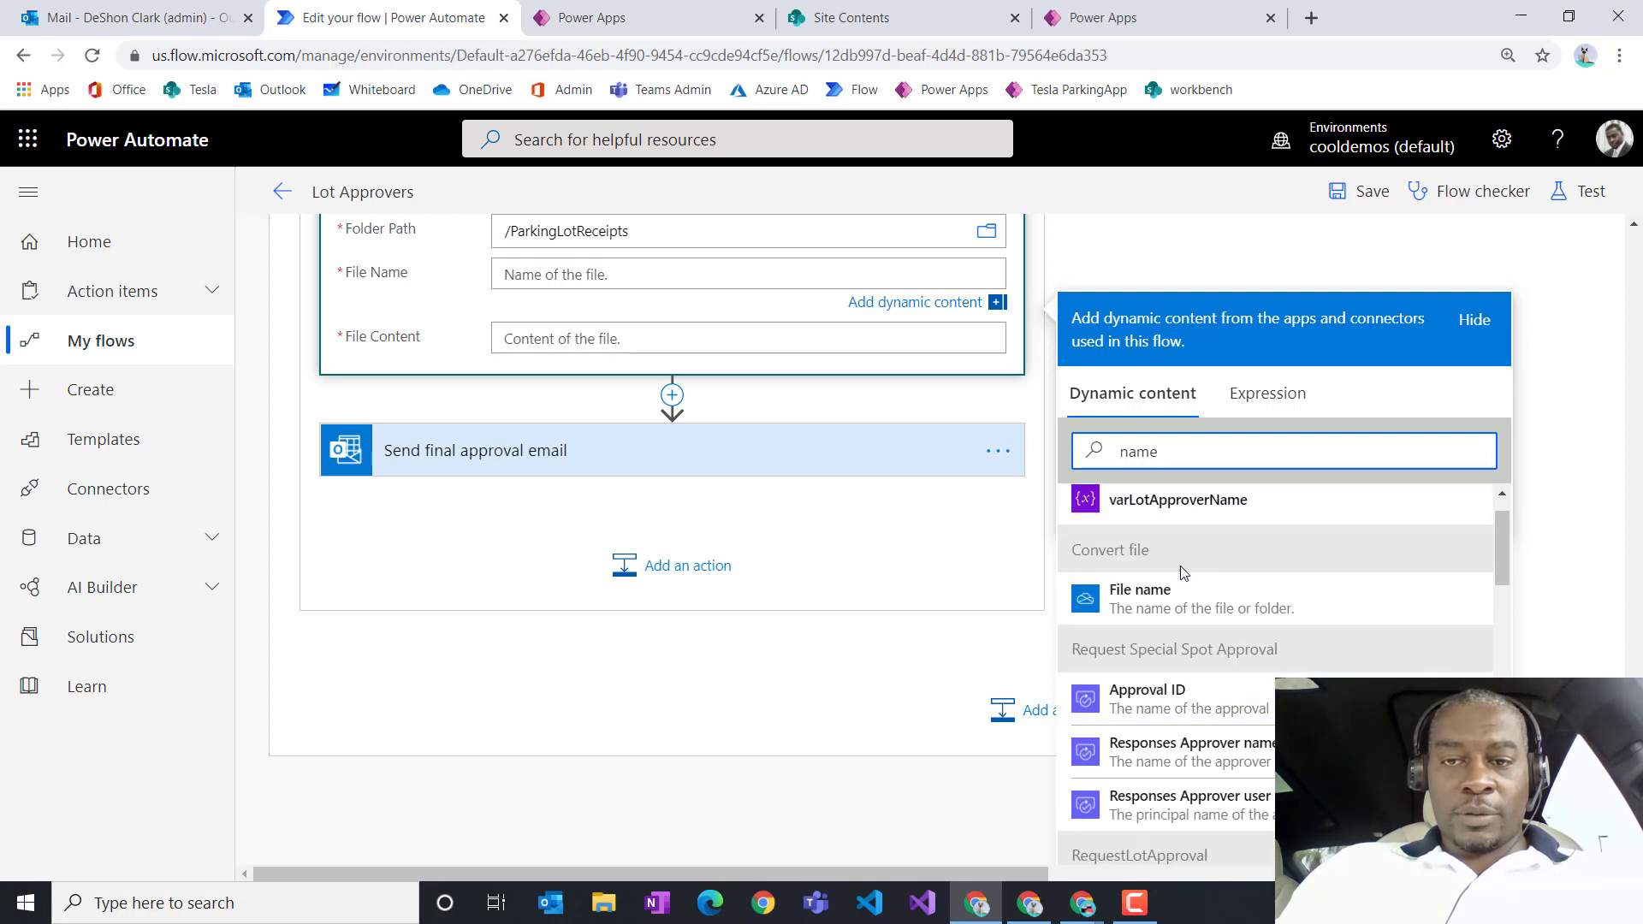
pyautogui.click(1151, 601)
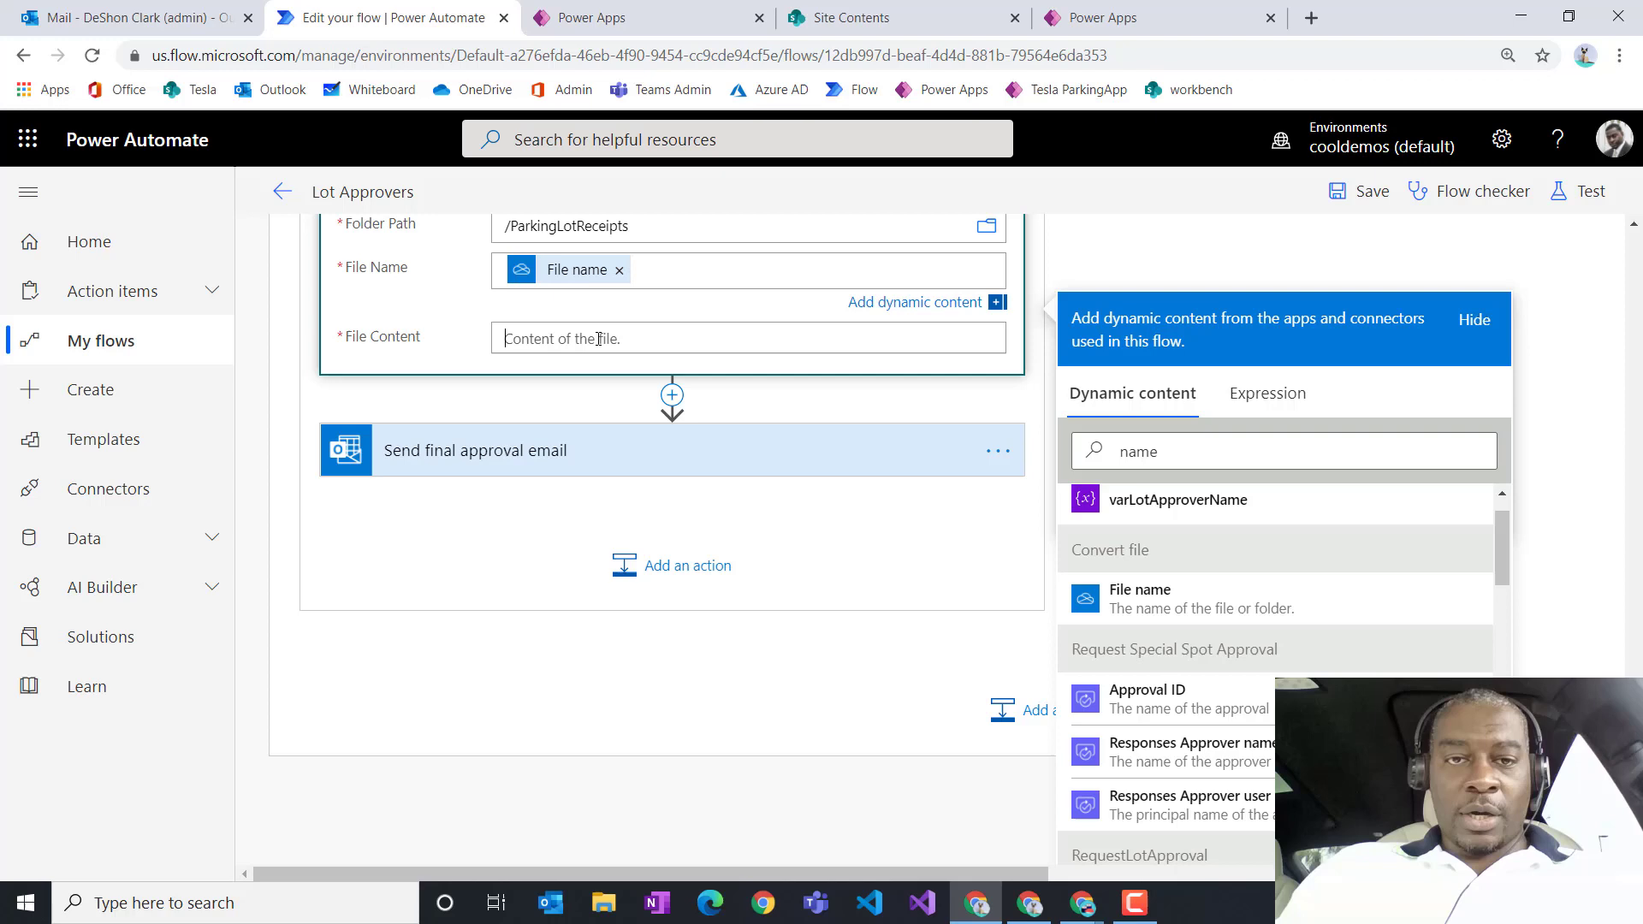
# Step: Set File Content to Convert file's File content token
pyautogui.click(1206, 514)
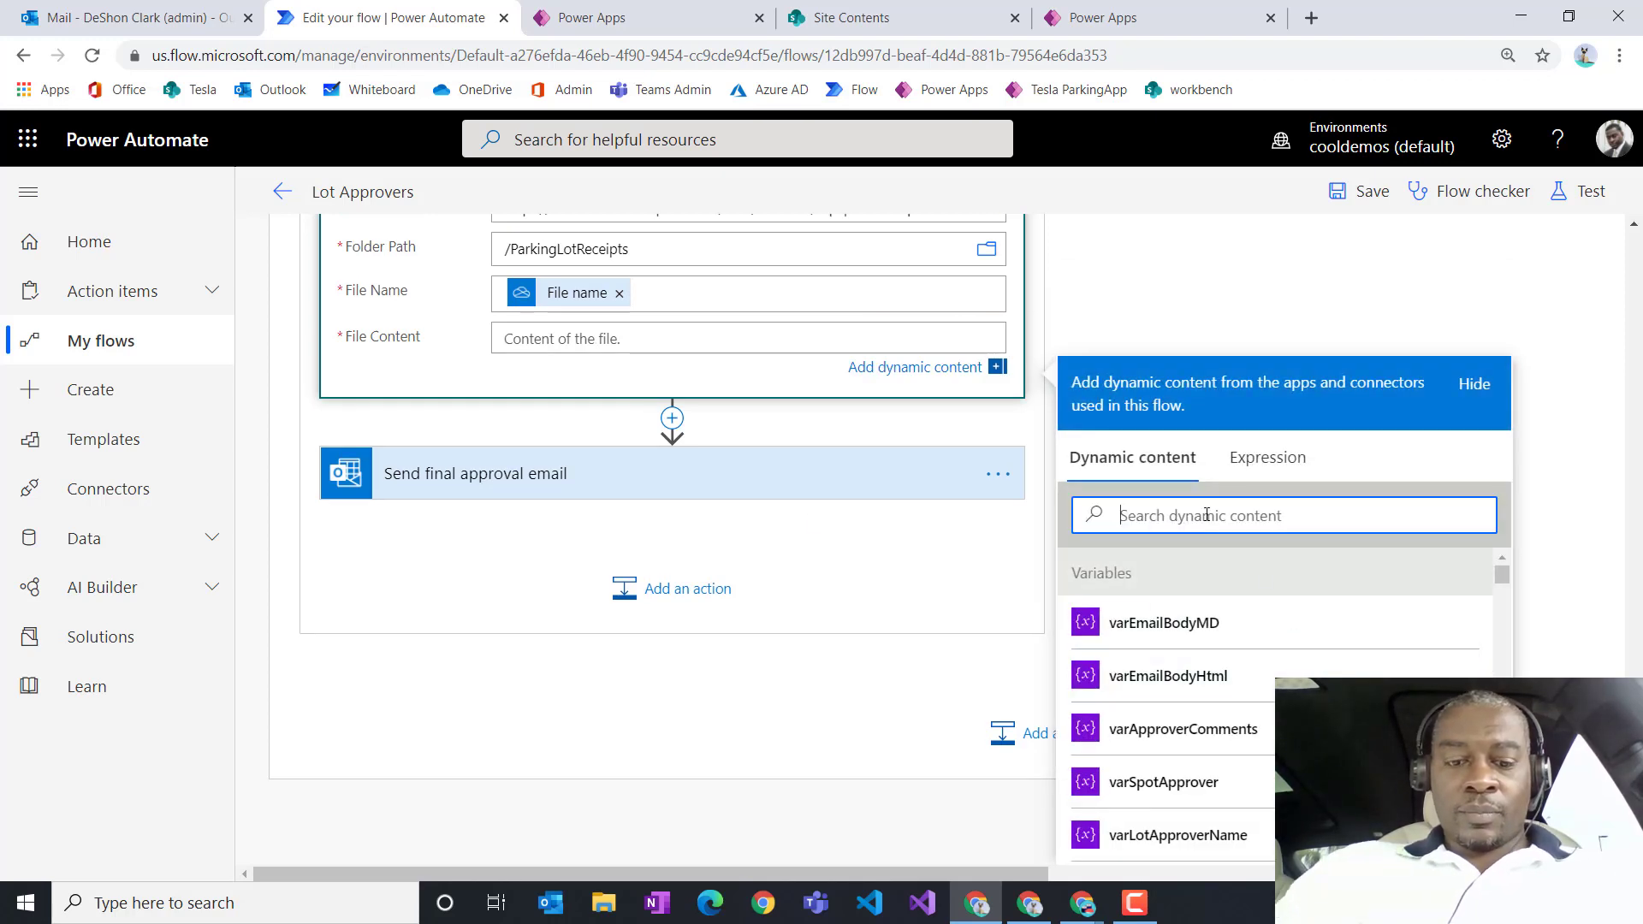
pyautogui.write('file')
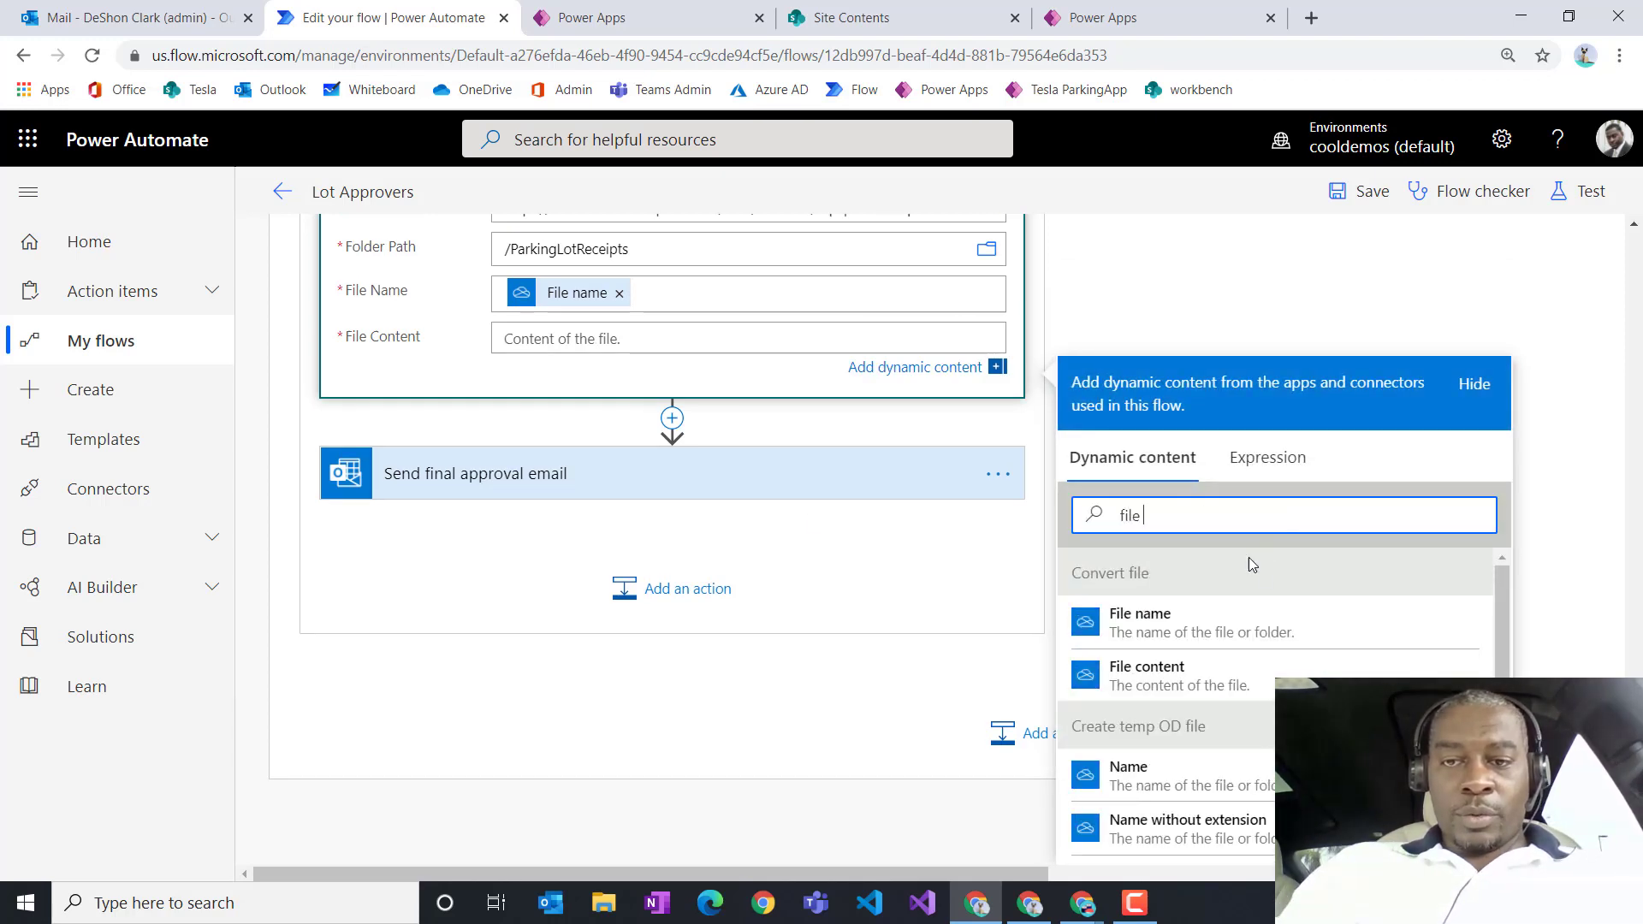
pyautogui.click(1155, 676)
pyautogui.scroll(2, 834, 548)
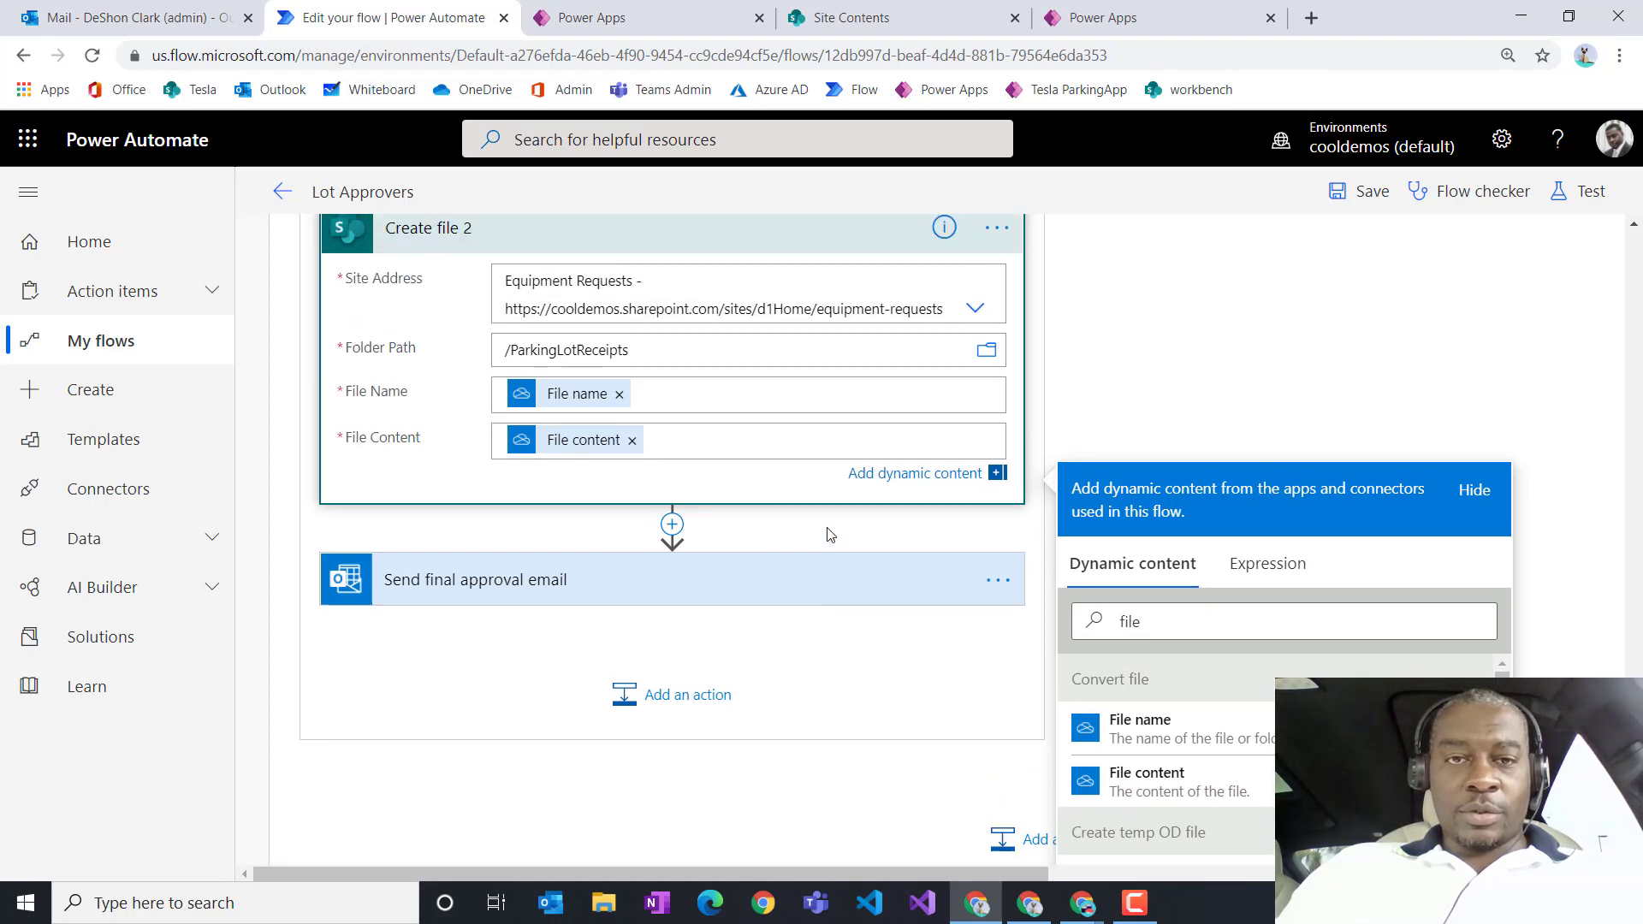
pyautogui.scroll(1, 829, 532)
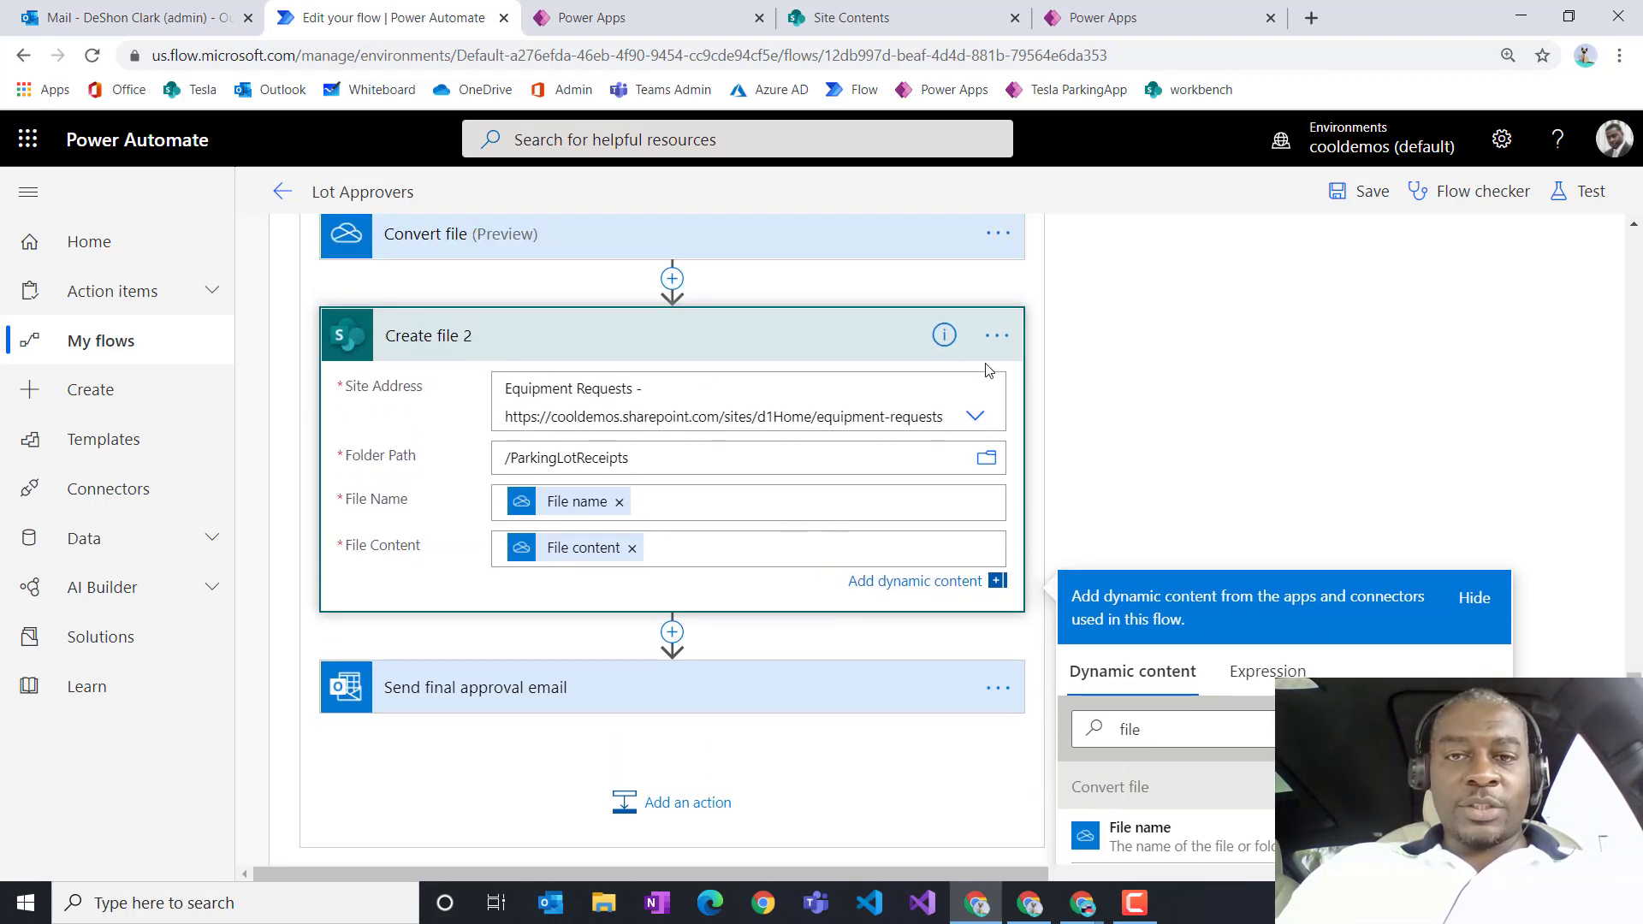
pyautogui.click(1016, 342)
# Step: Rename the SharePoint Create file 2 step to 'Create pdf file in SP' and collapse its card
pyautogui.click(1073, 378)
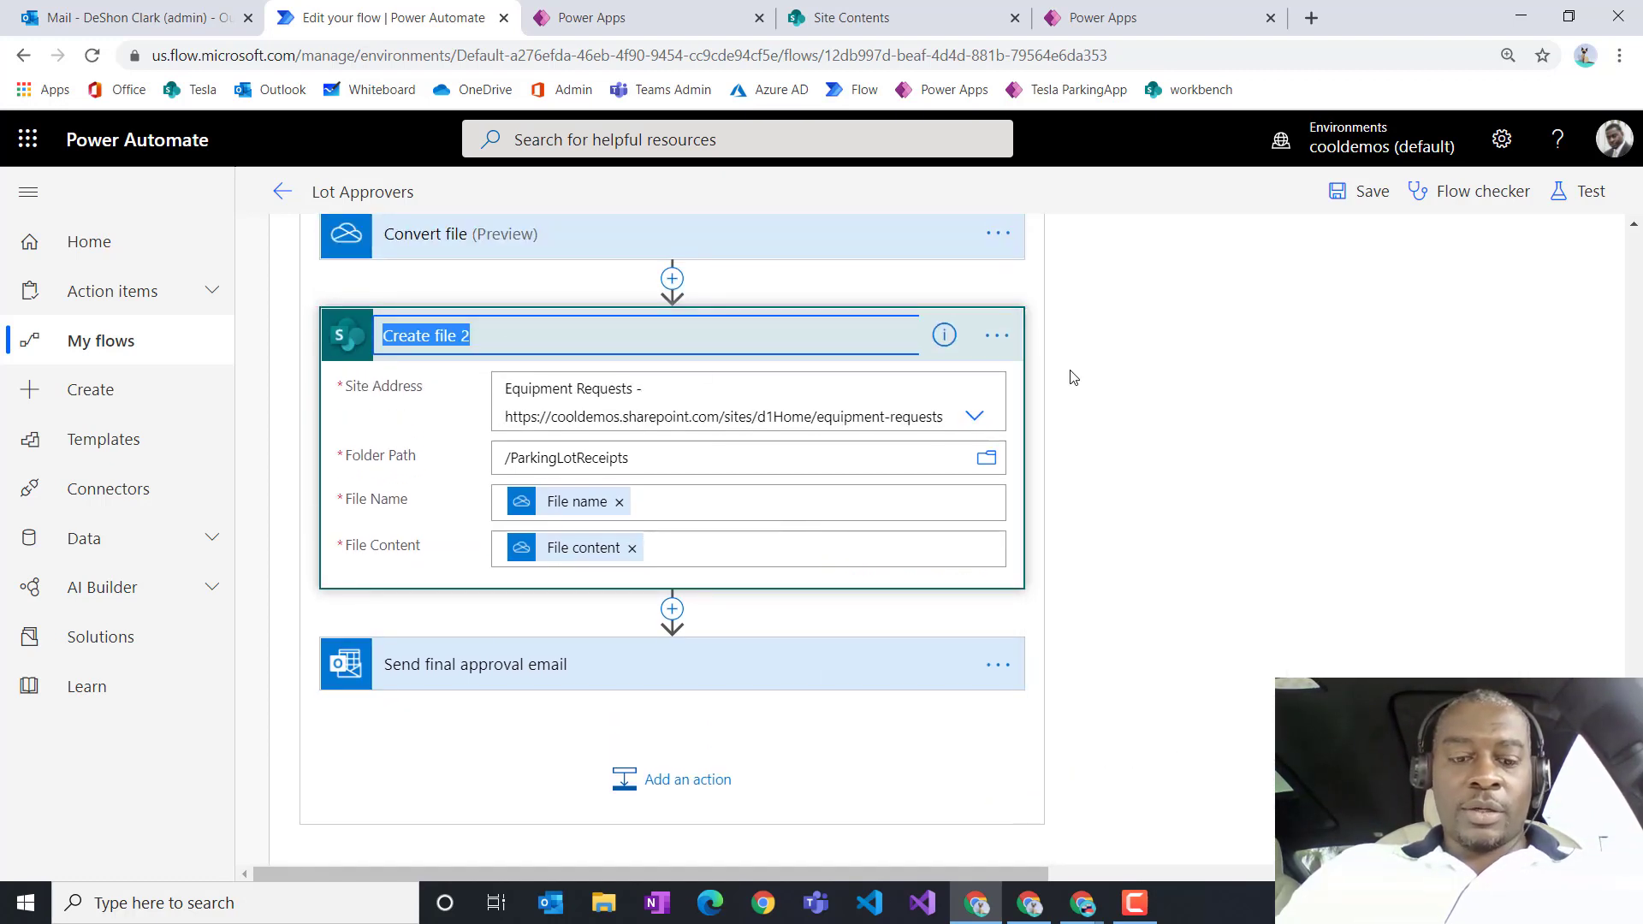
pyautogui.write('Create')
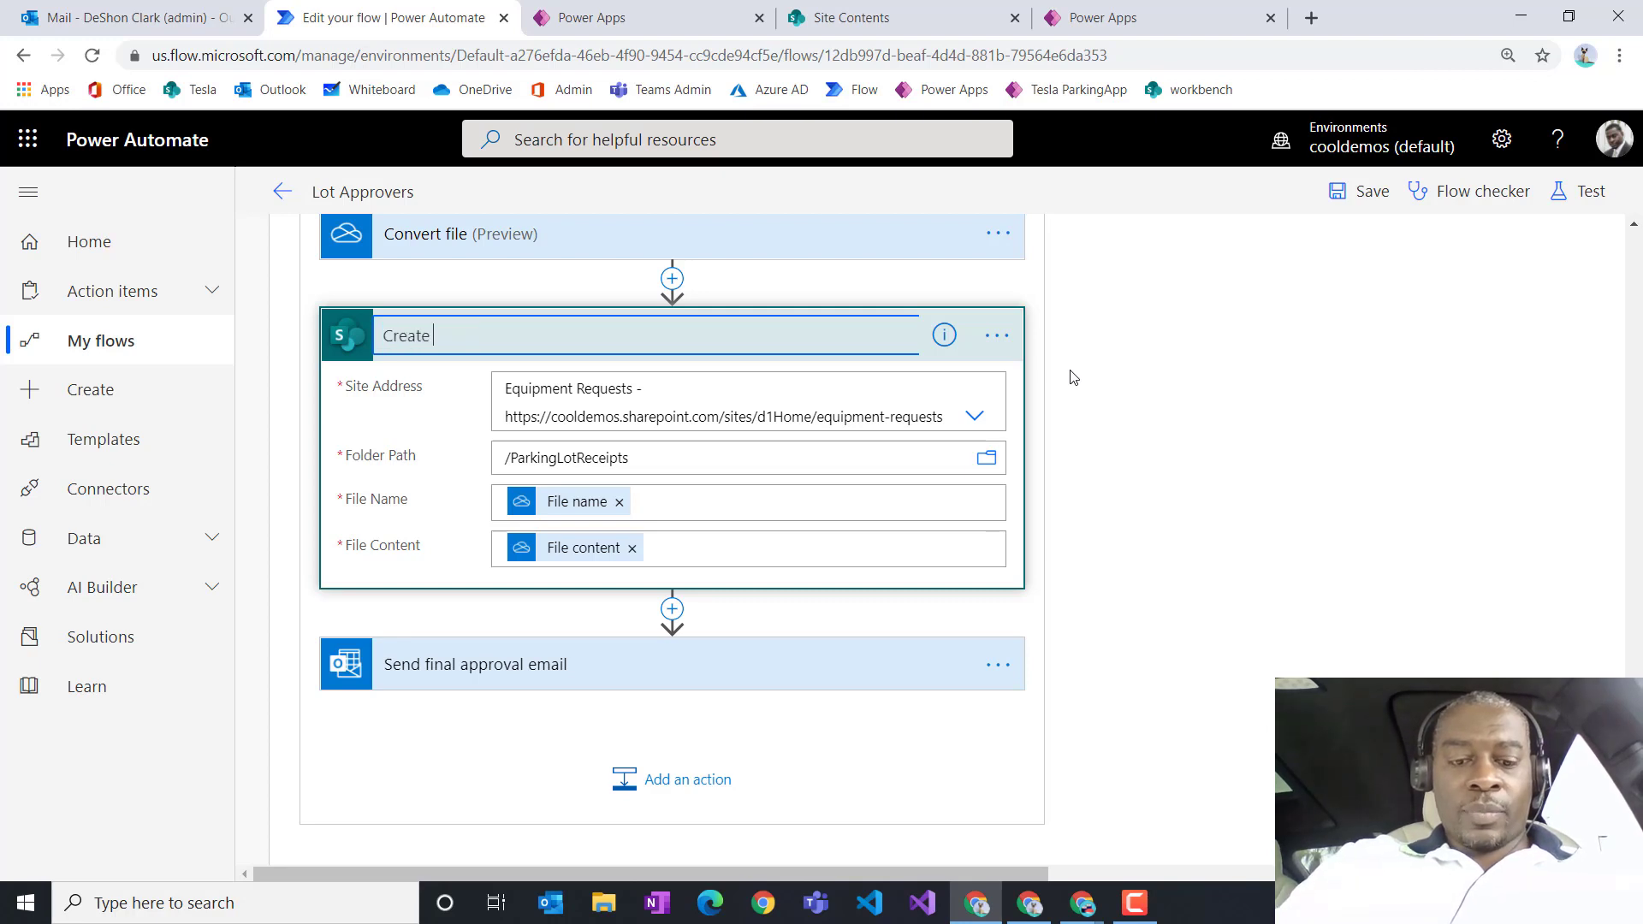
pyautogui.write(' pdf file')
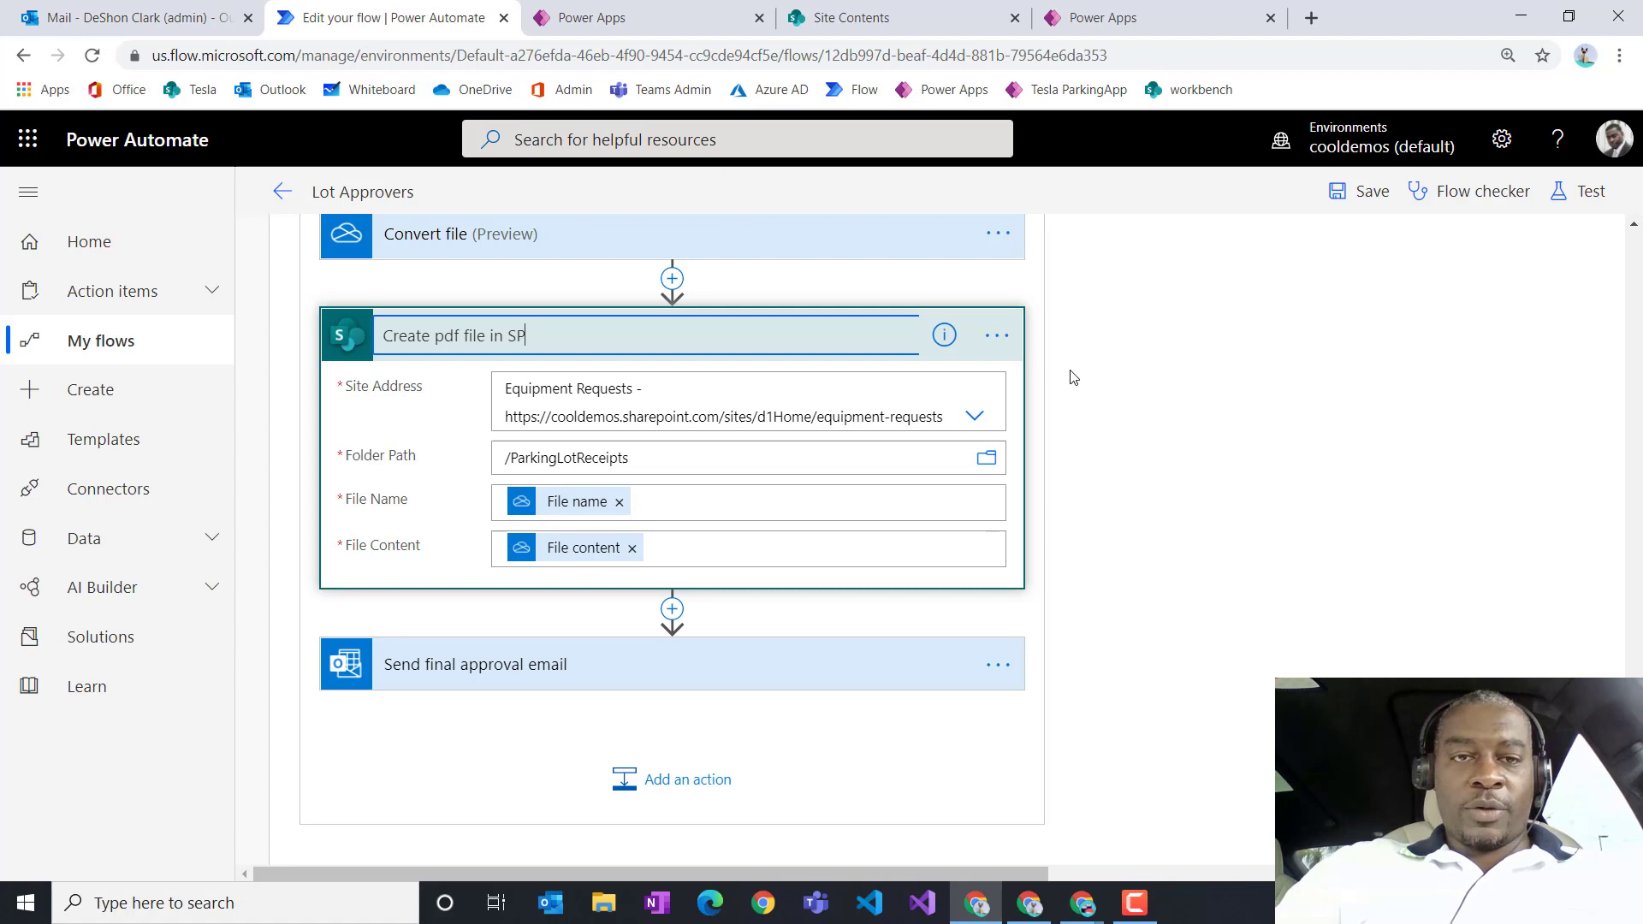
pyautogui.write(' in SP')
pyautogui.click(1247, 692)
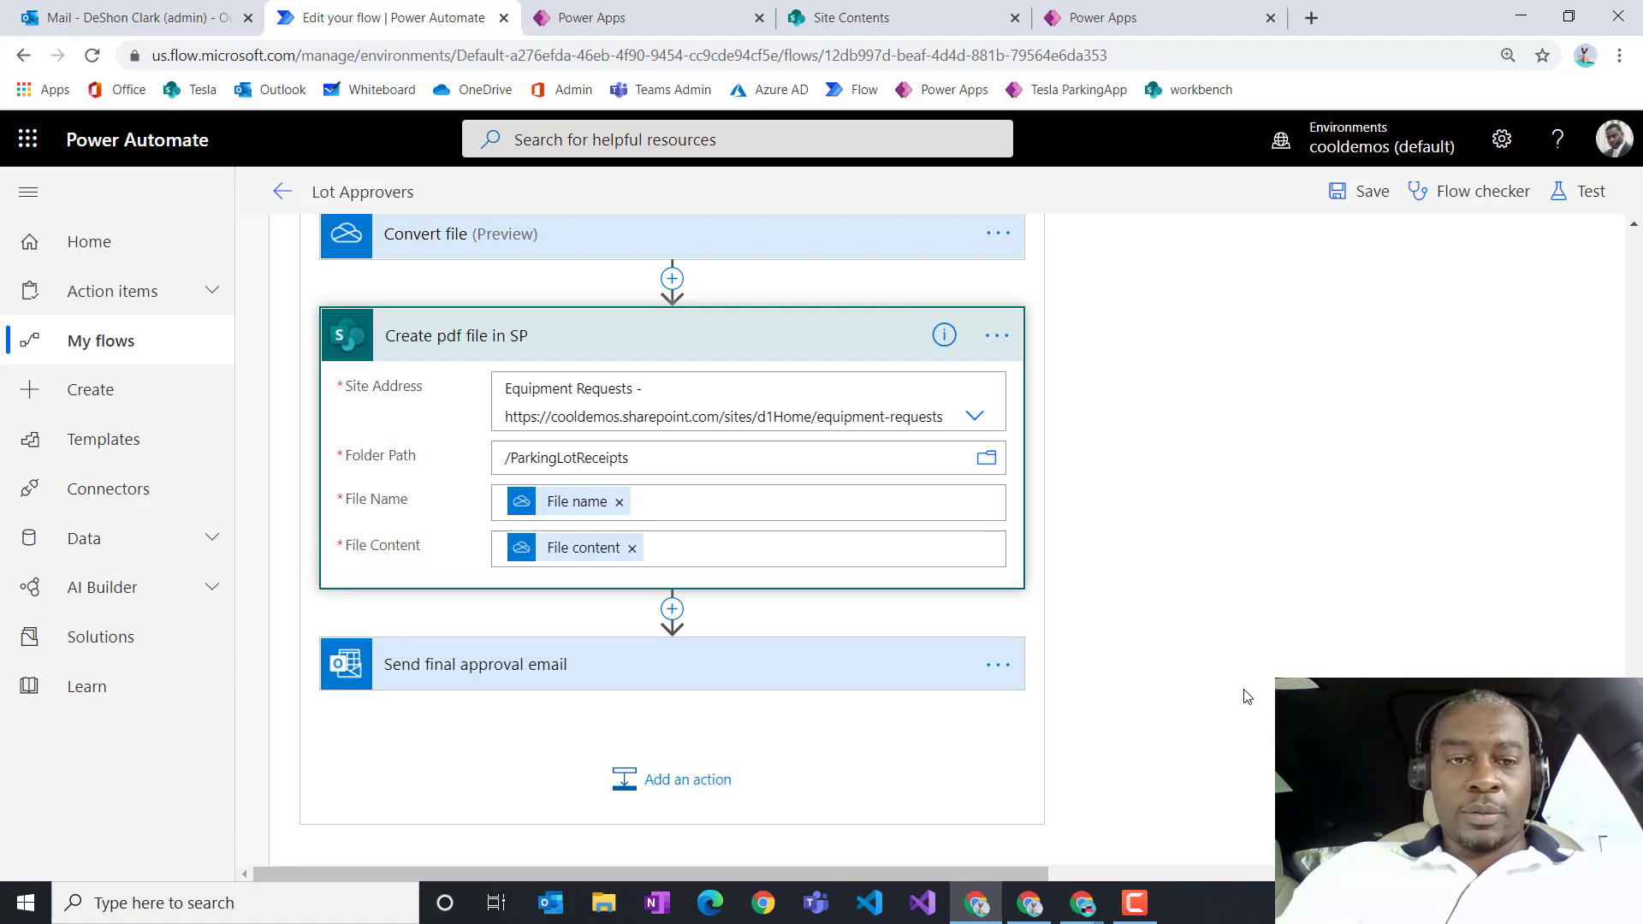
pyautogui.click(604, 336)
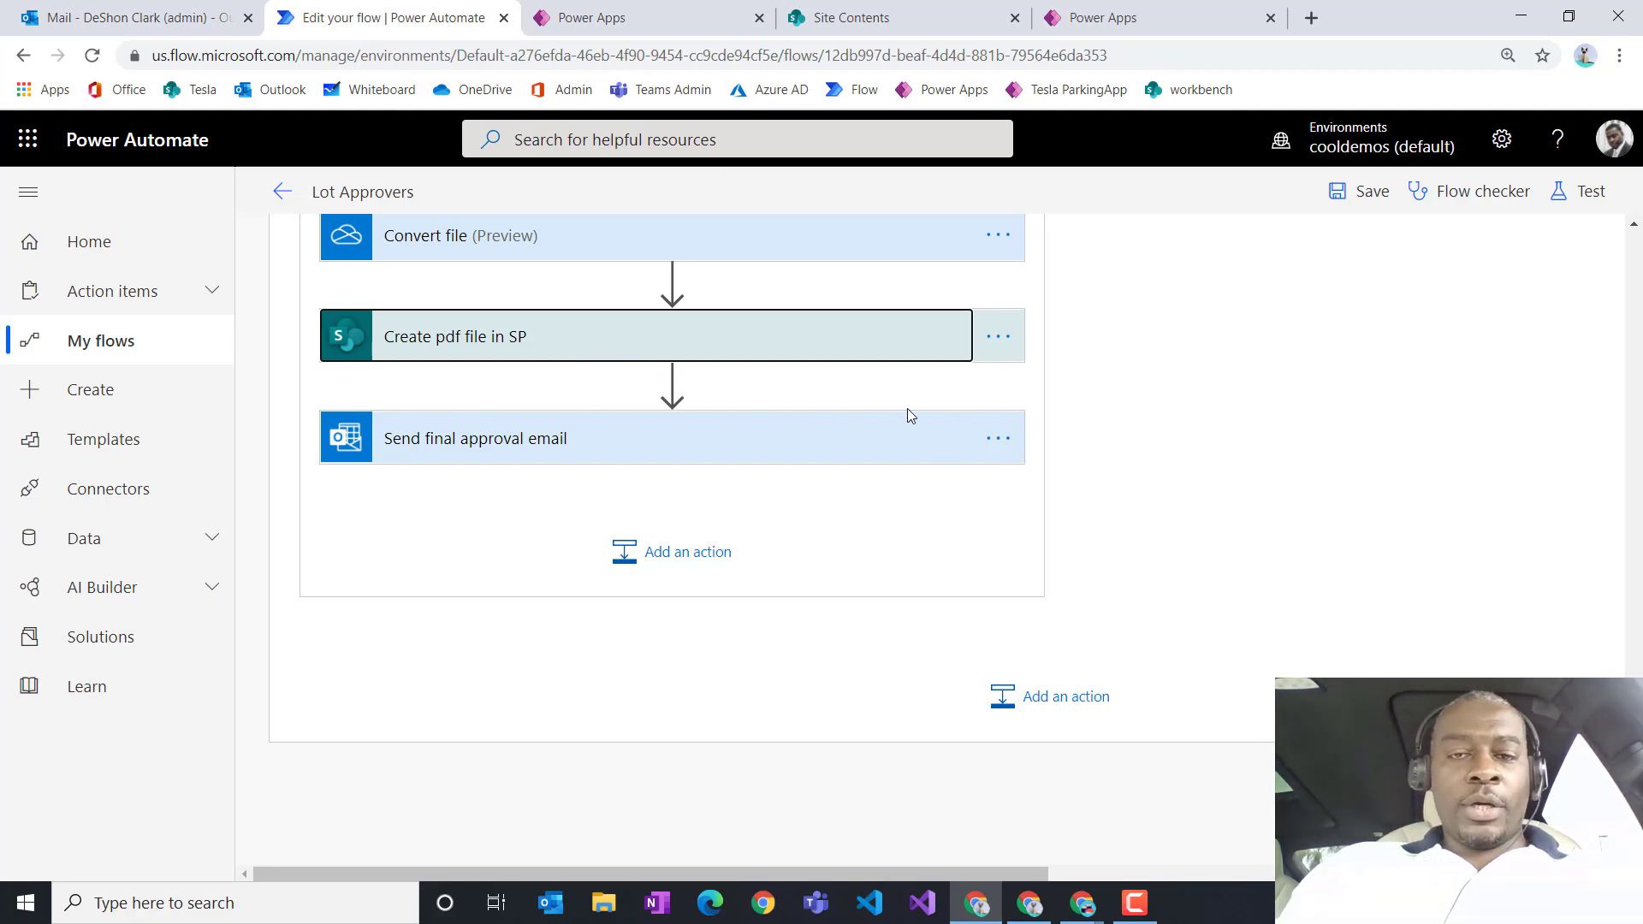
pyautogui.scroll(1, 605, 517)
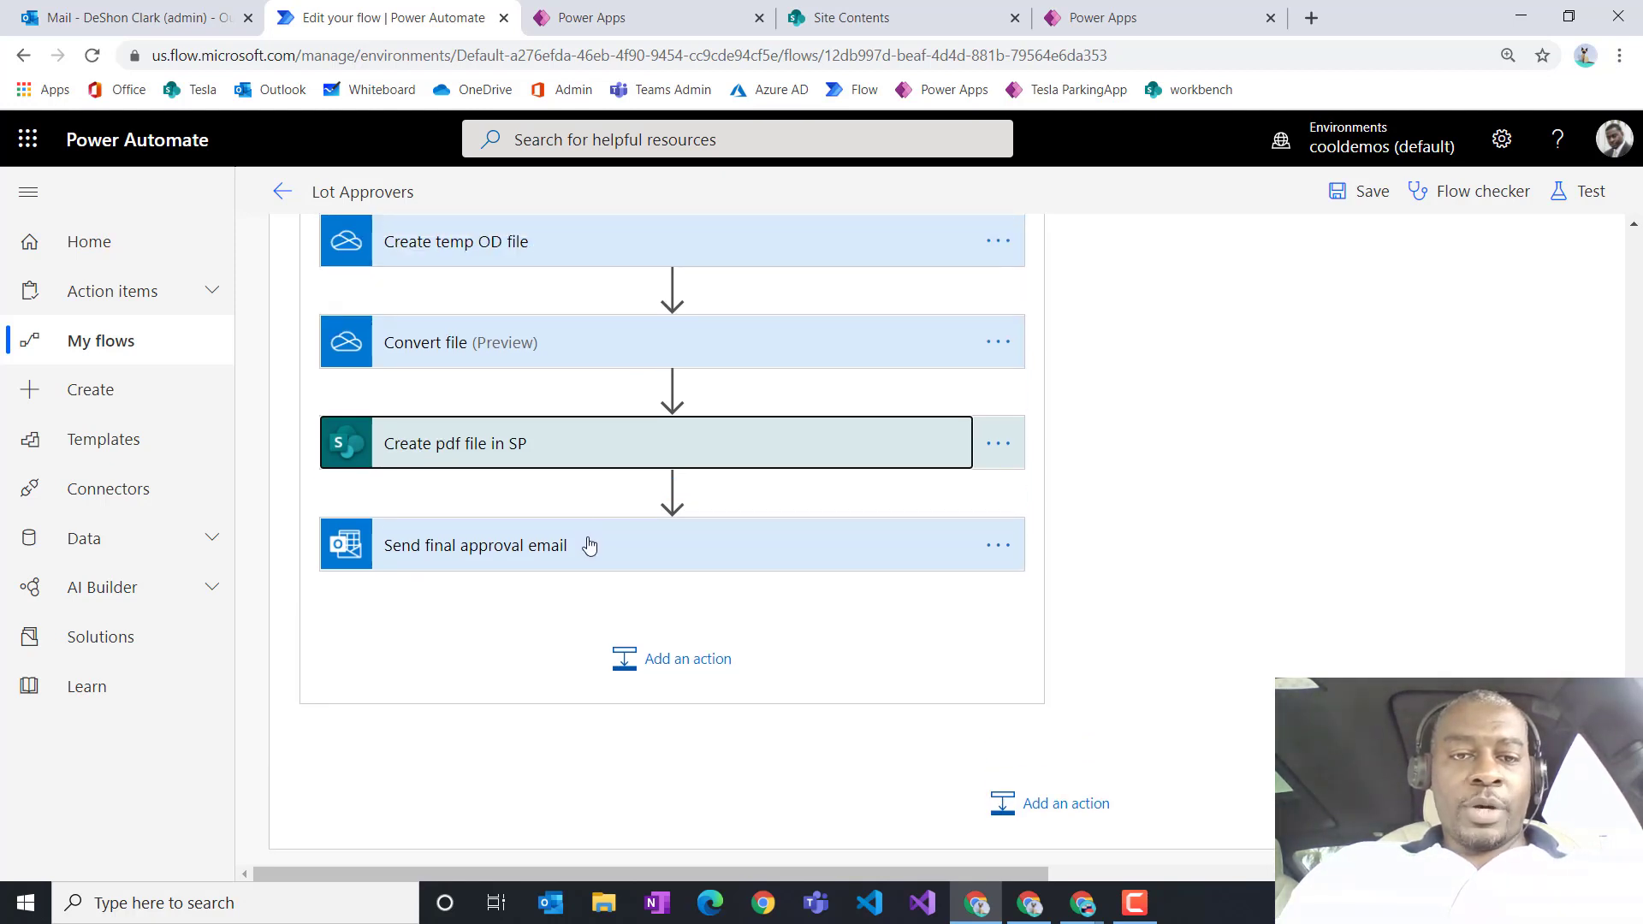
# Step: Check the Send final approval email step, save Lot Approvers, and go back to its details page
pyautogui.click(590, 546)
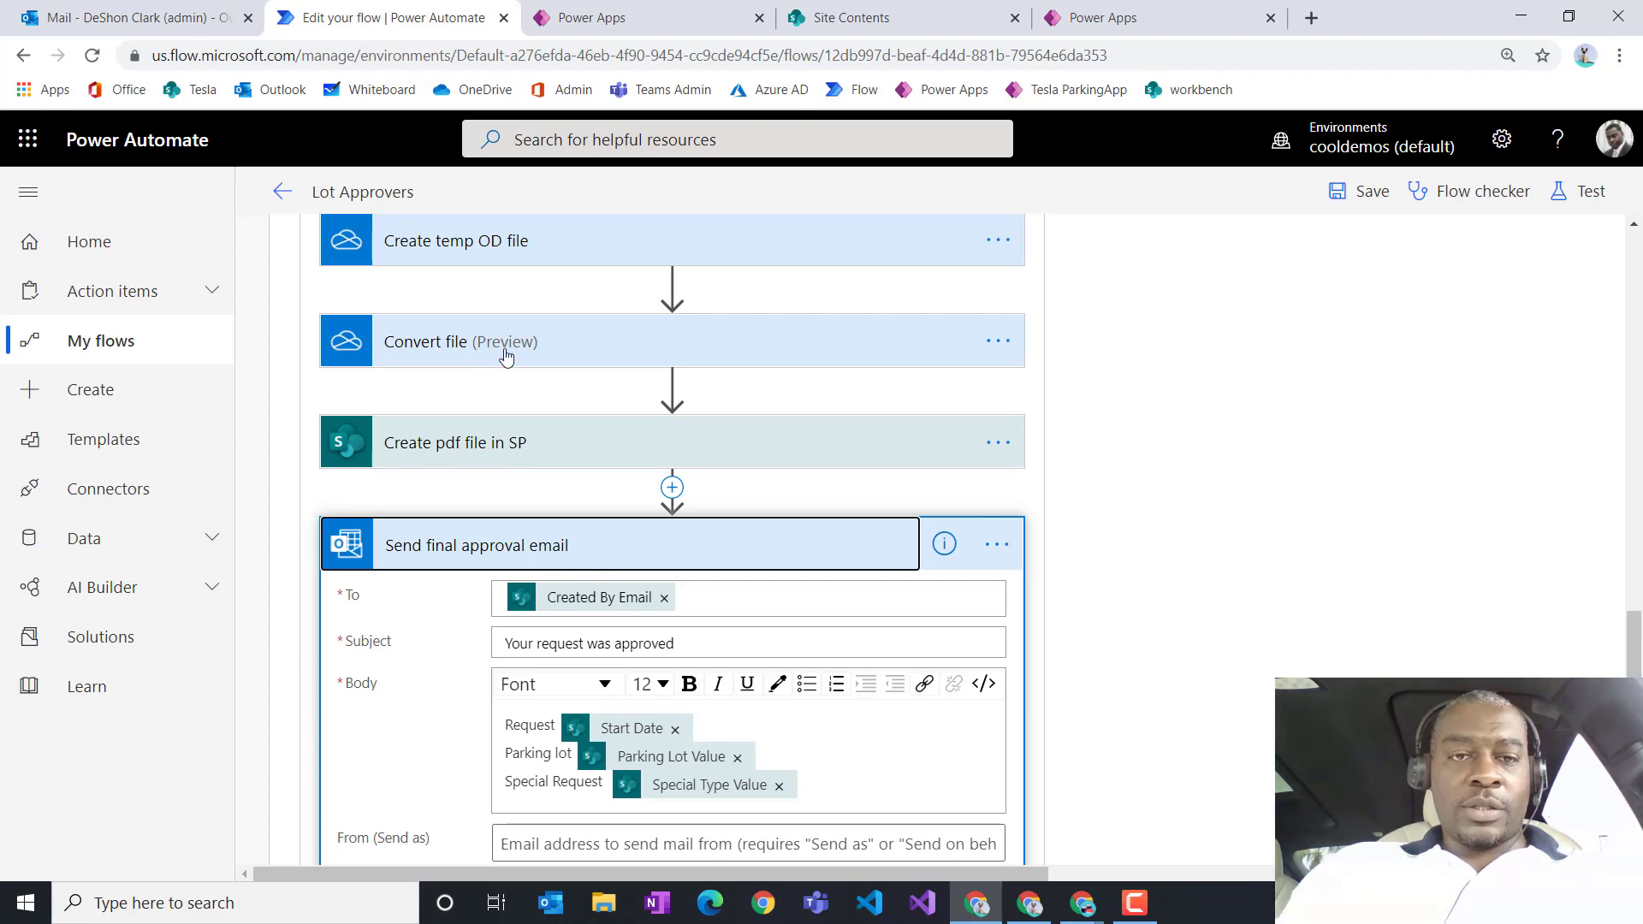
pyautogui.click(1363, 198)
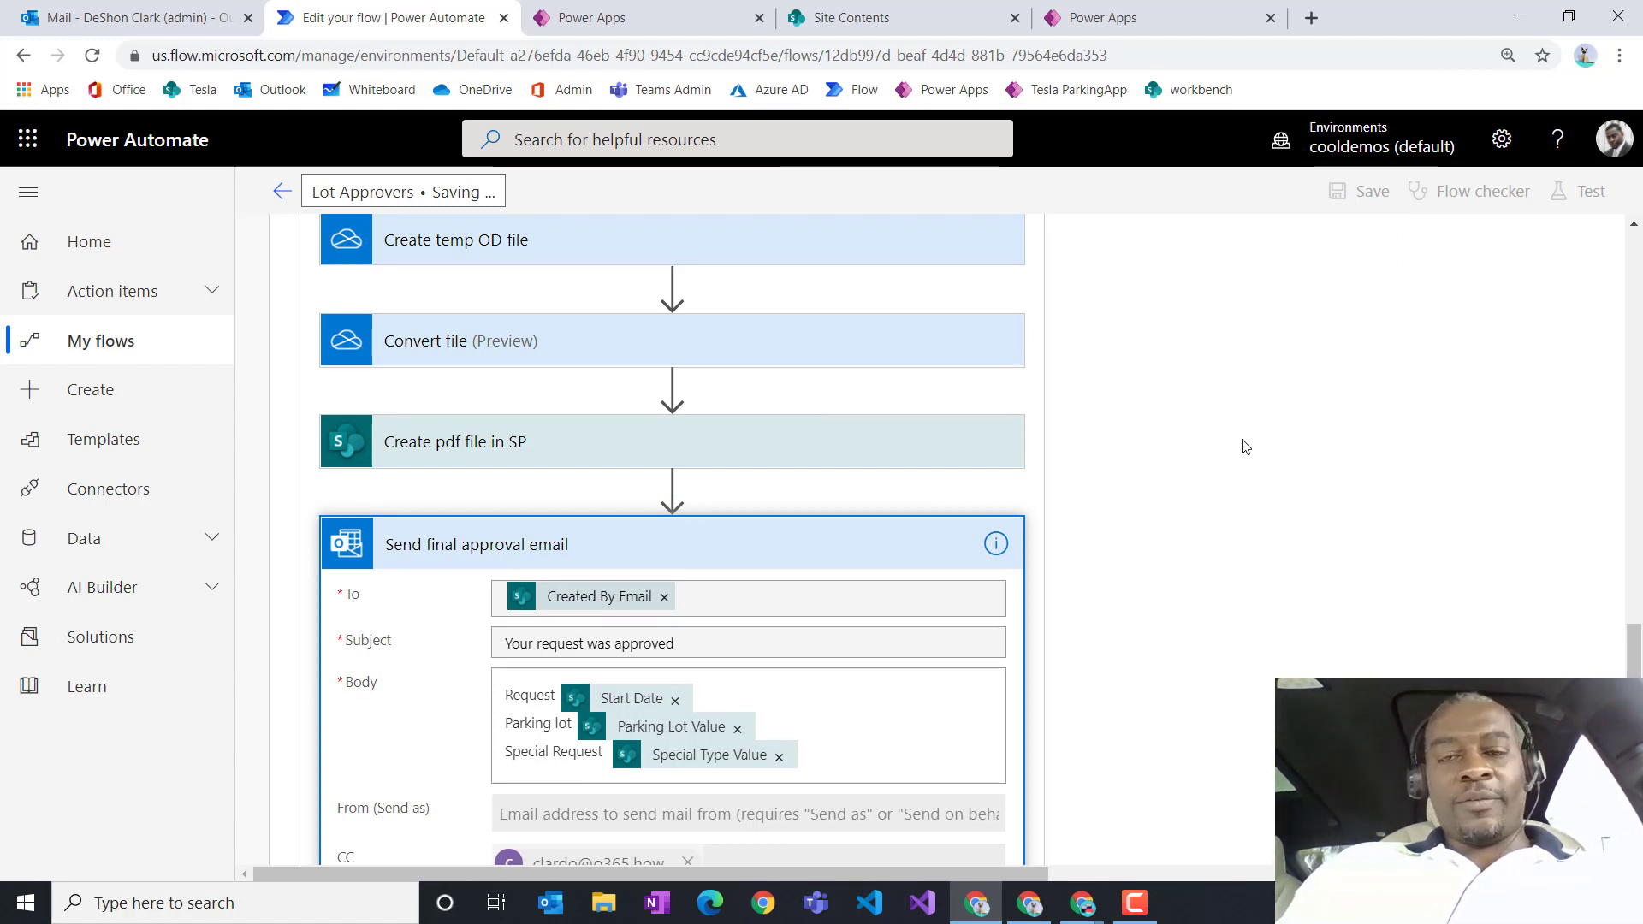
pyautogui.click(280, 190)
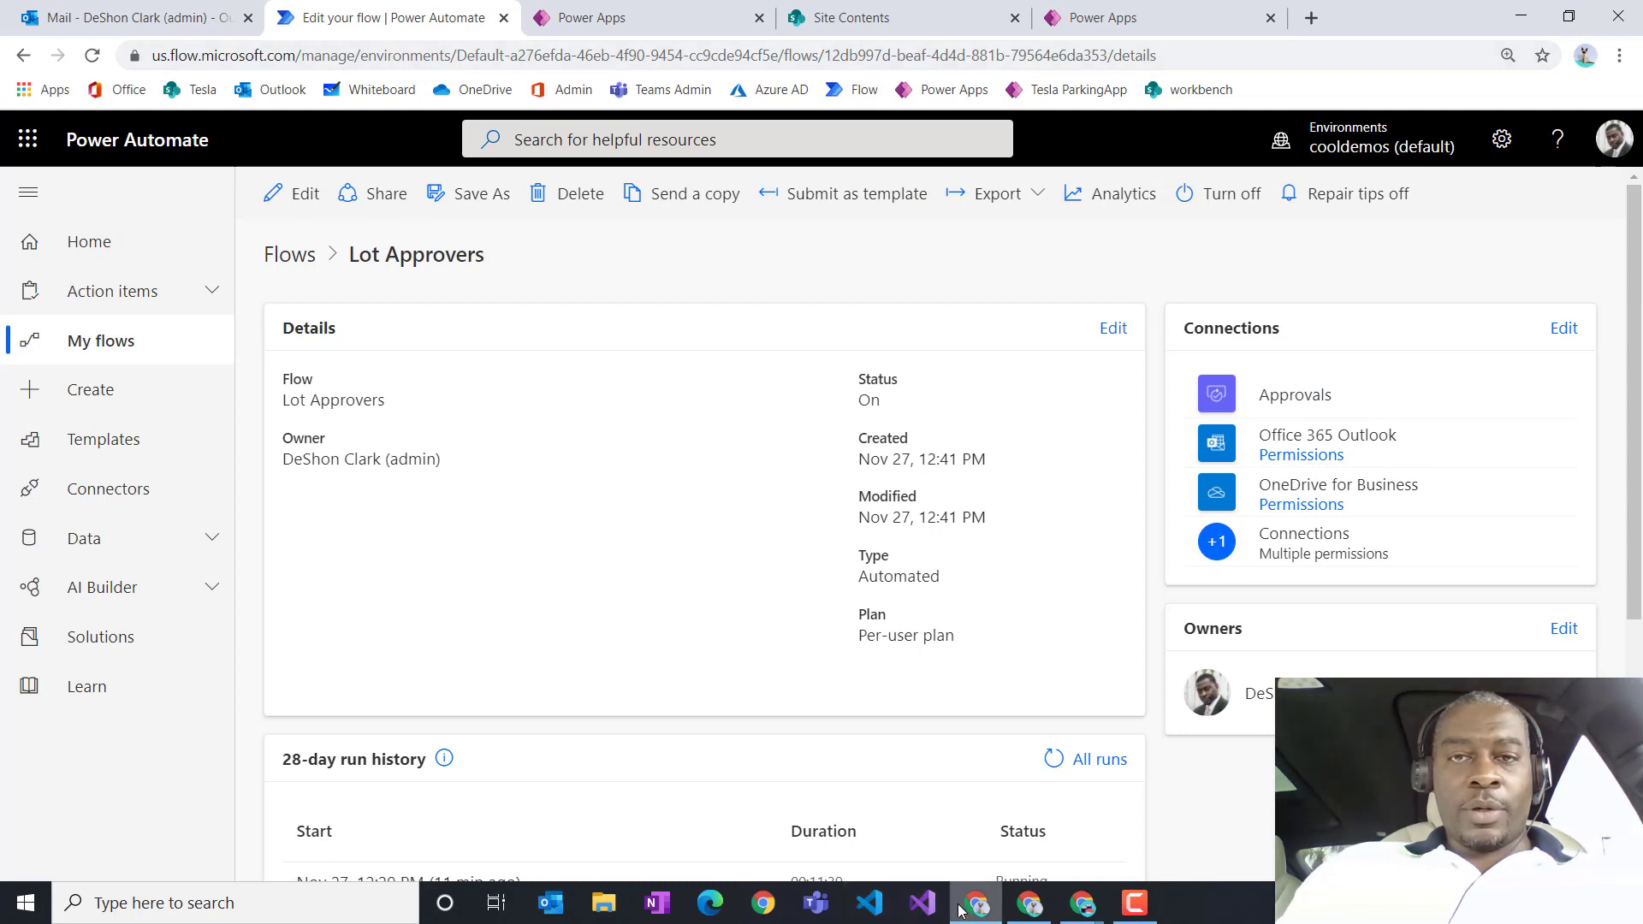
pyautogui.rightClick(1067, 101)
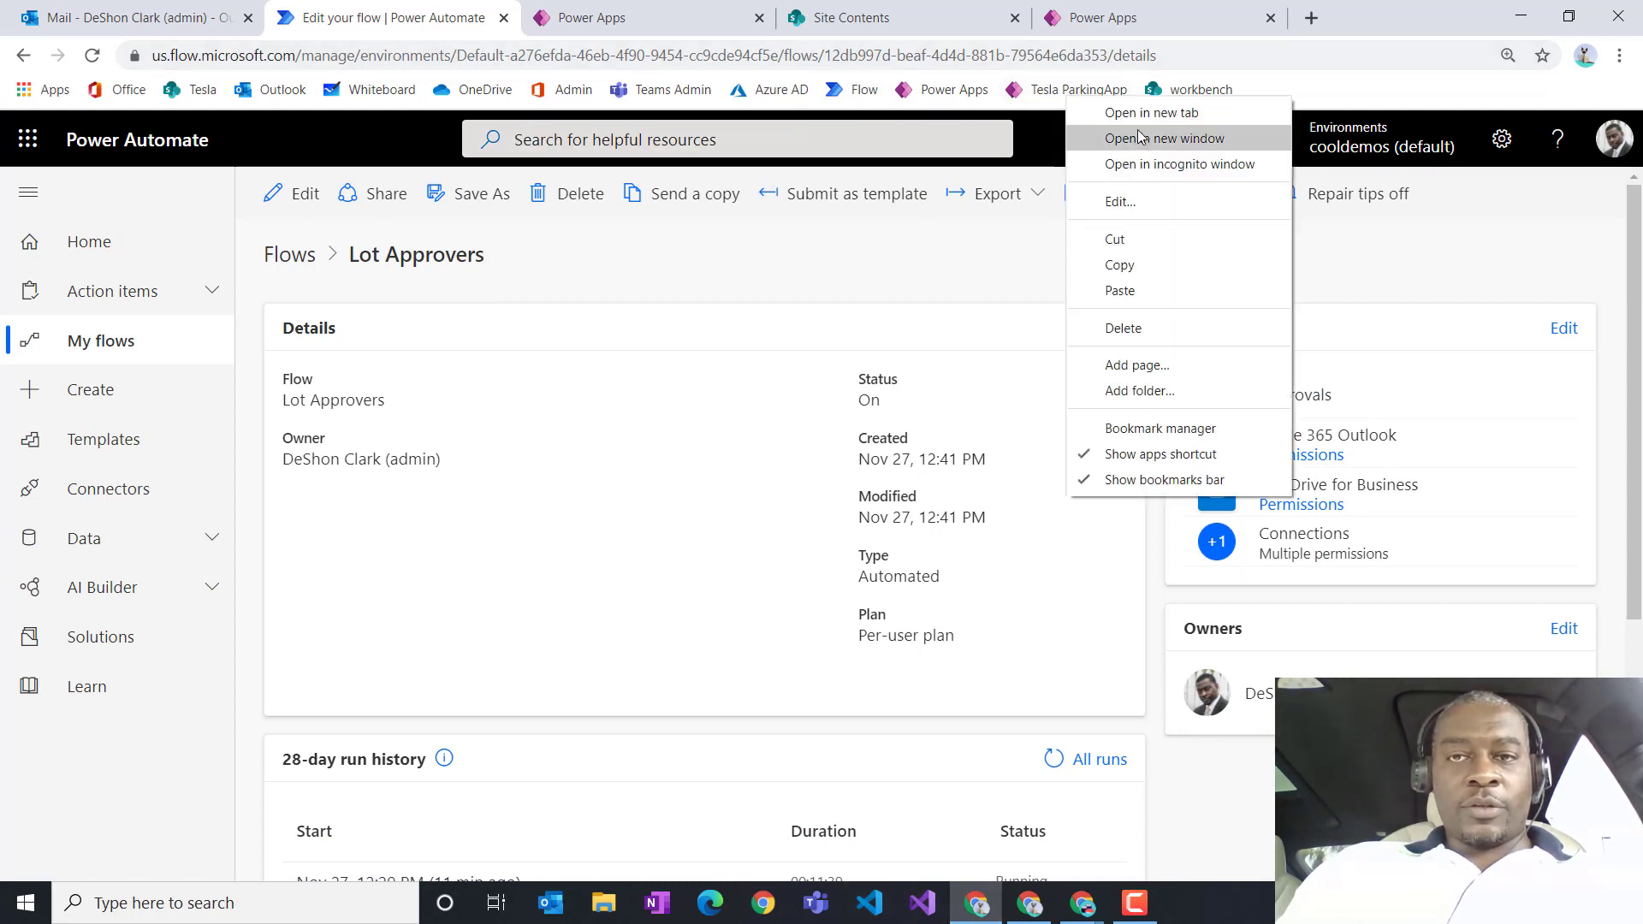
# Step: Open Tesla ParkingApp in a new tab, start a booking, enter the badge number, and keep the date
pyautogui.click(1106, 114)
pyautogui.click(1232, 24)
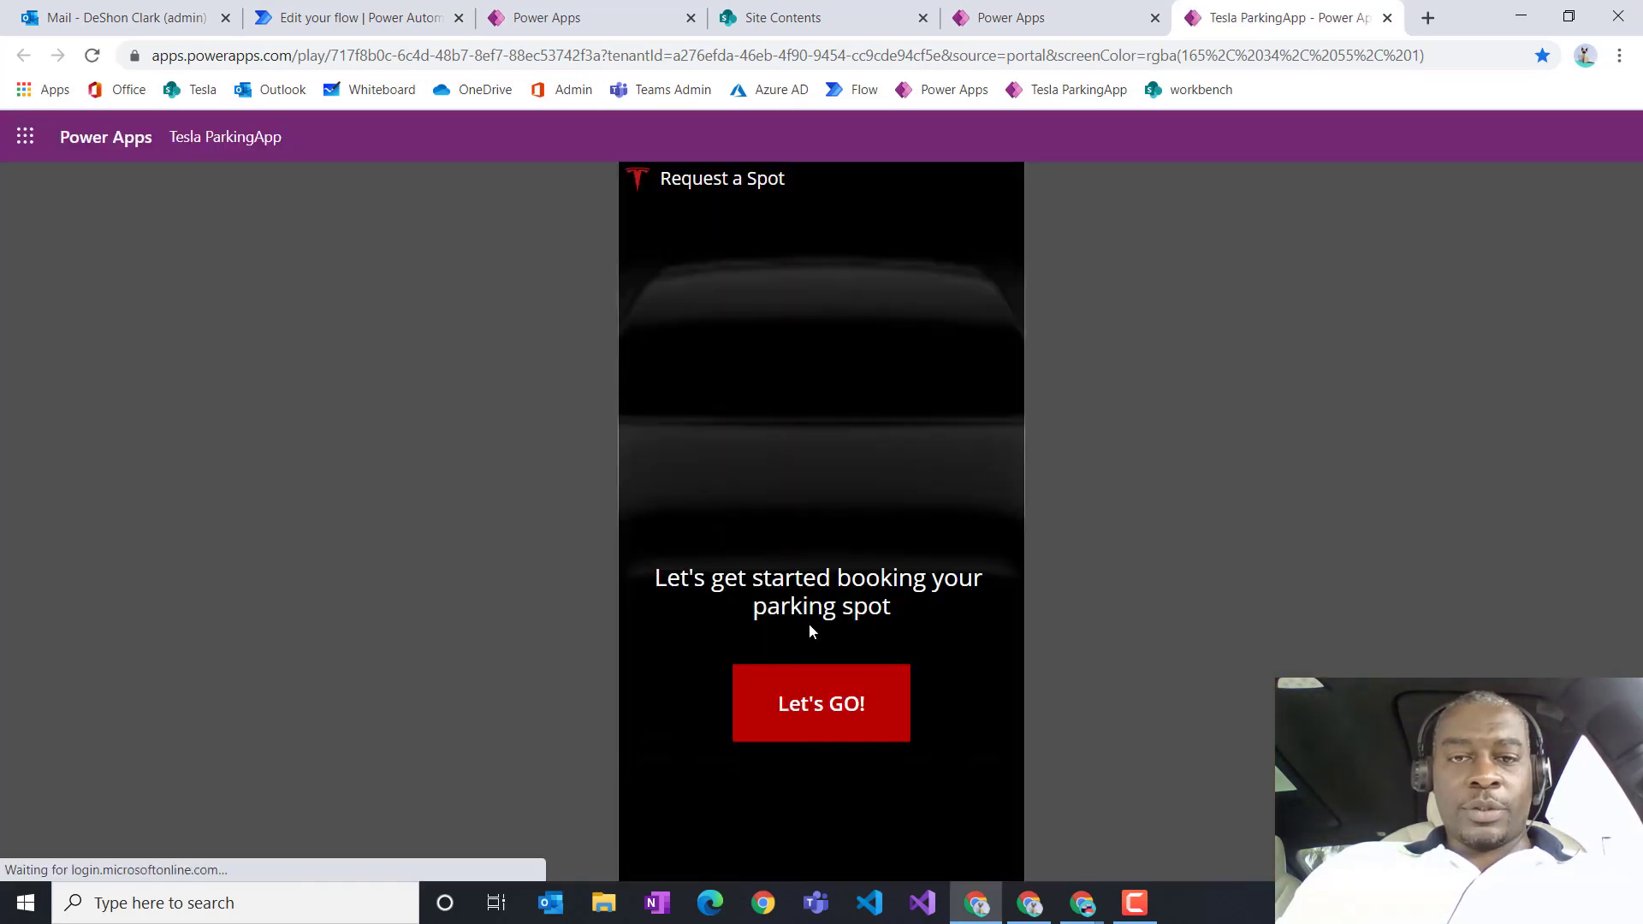
pyautogui.click(843, 731)
pyautogui.click(832, 334)
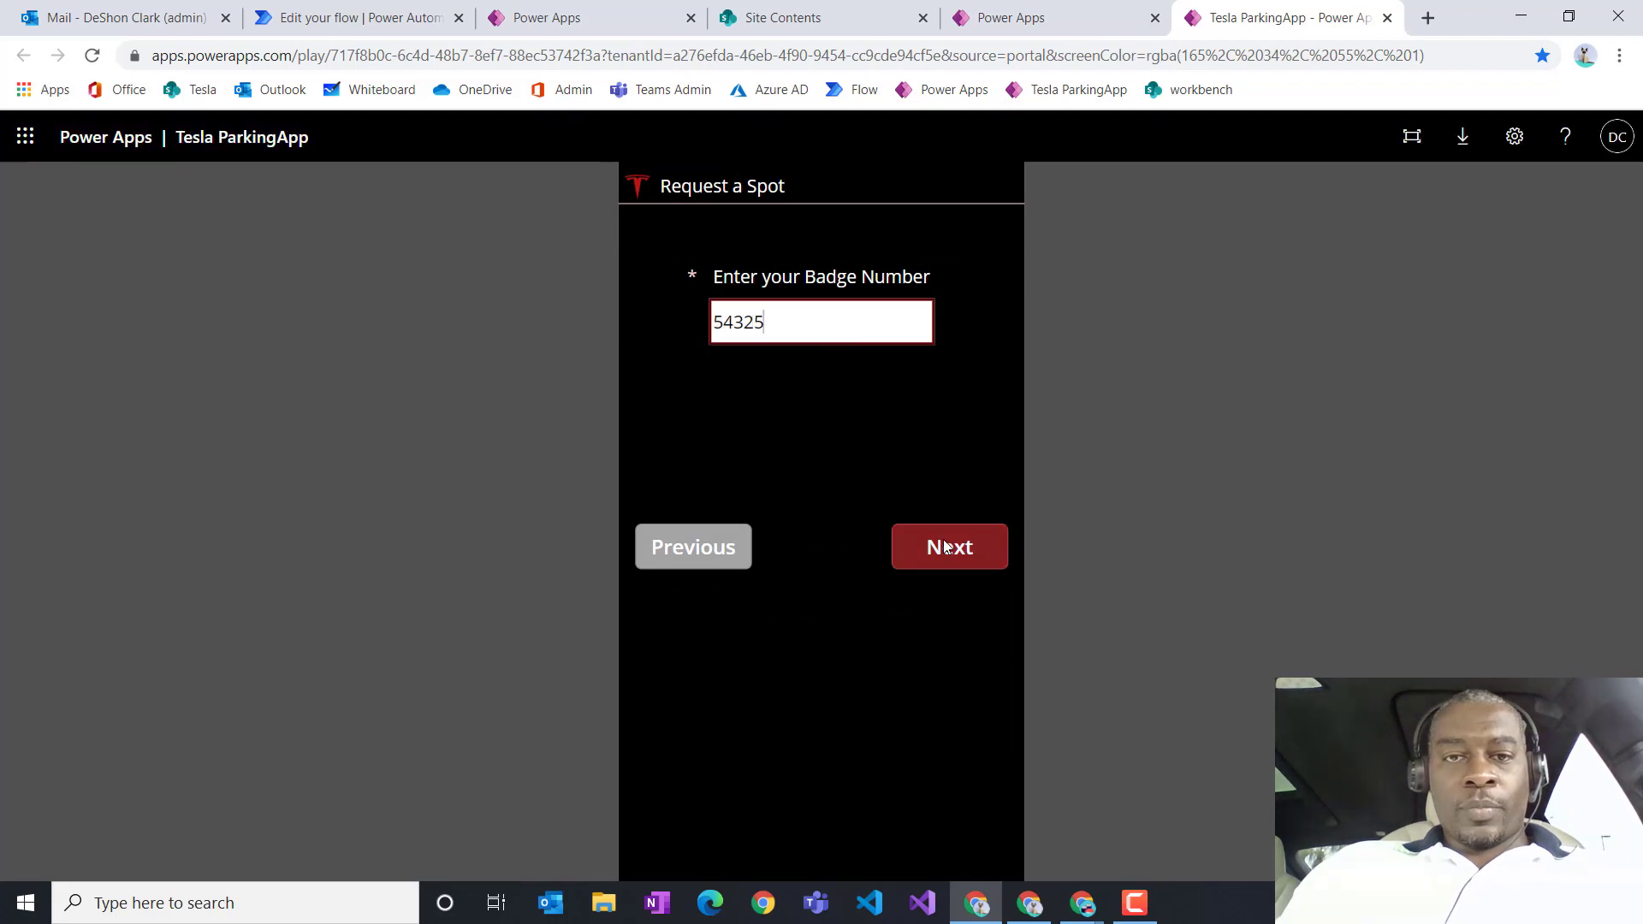
pyautogui.click(942, 546)
pyautogui.click(986, 536)
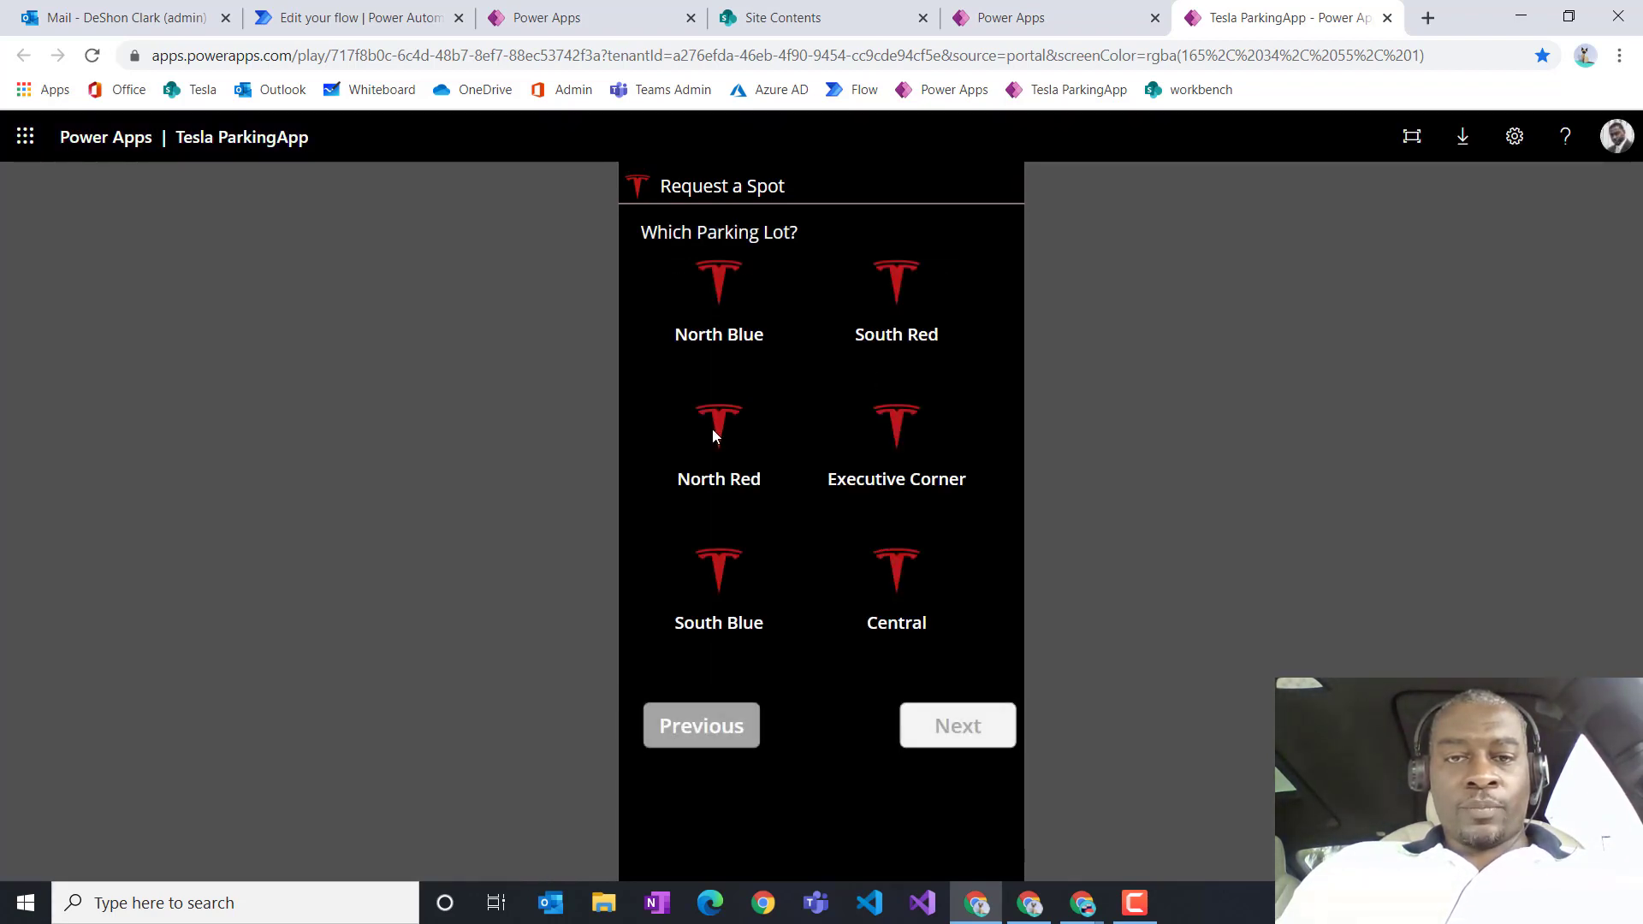
# Step: Request a North Red Tesla Charger spot for an Aston Martin Rapide S and submit it
pyautogui.click(712, 429)
pyautogui.click(959, 729)
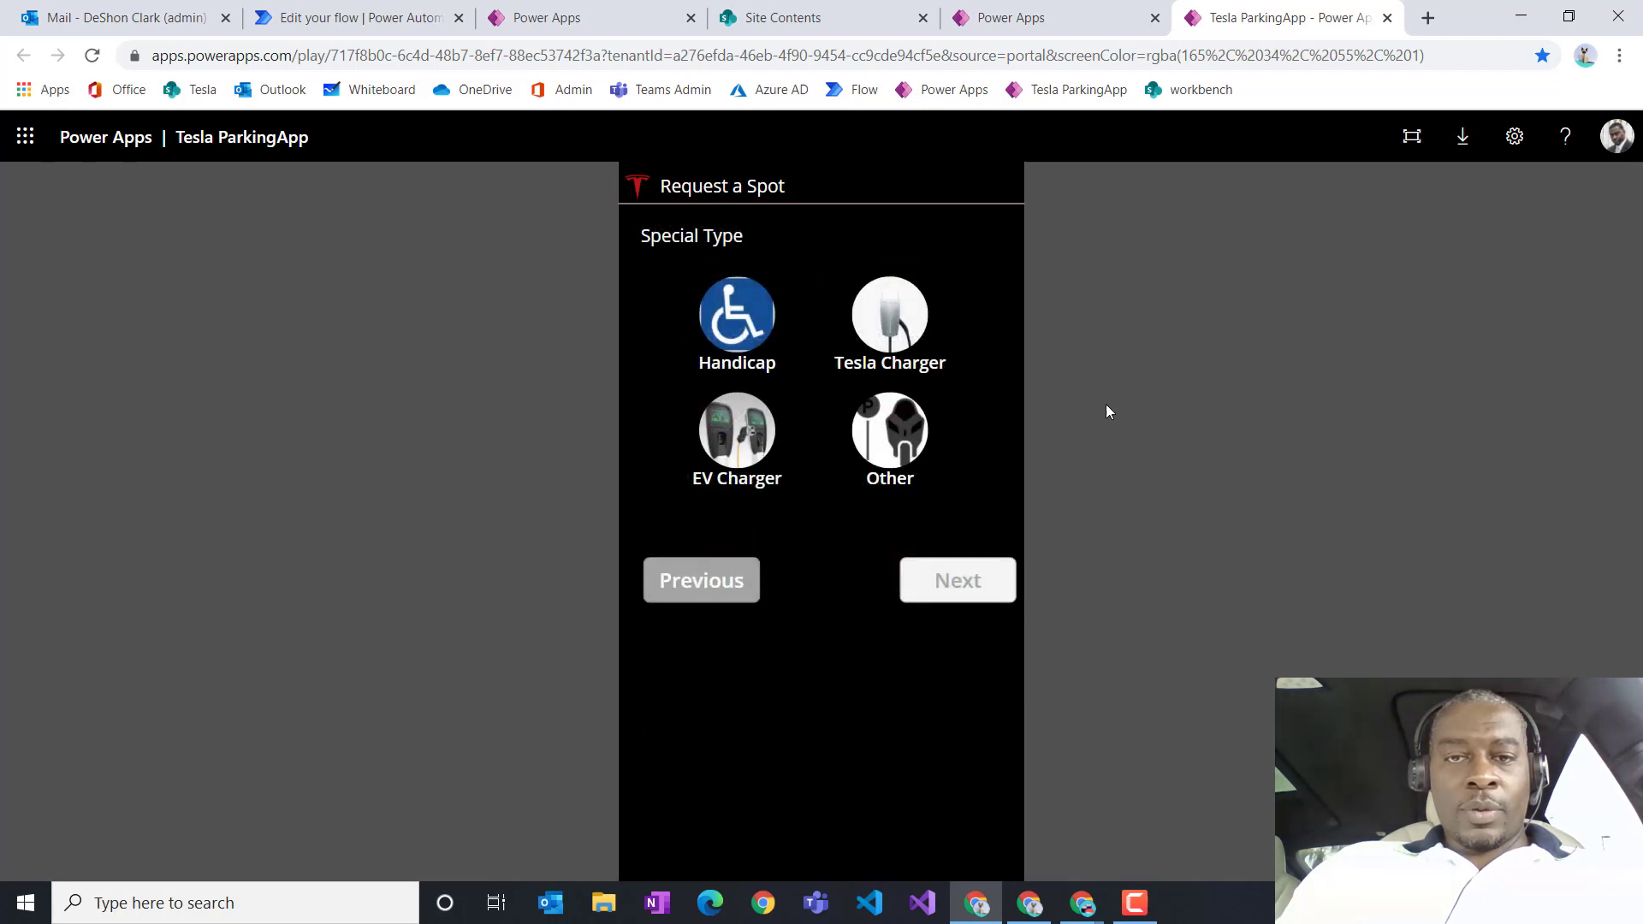
pyautogui.click(907, 330)
pyautogui.click(967, 589)
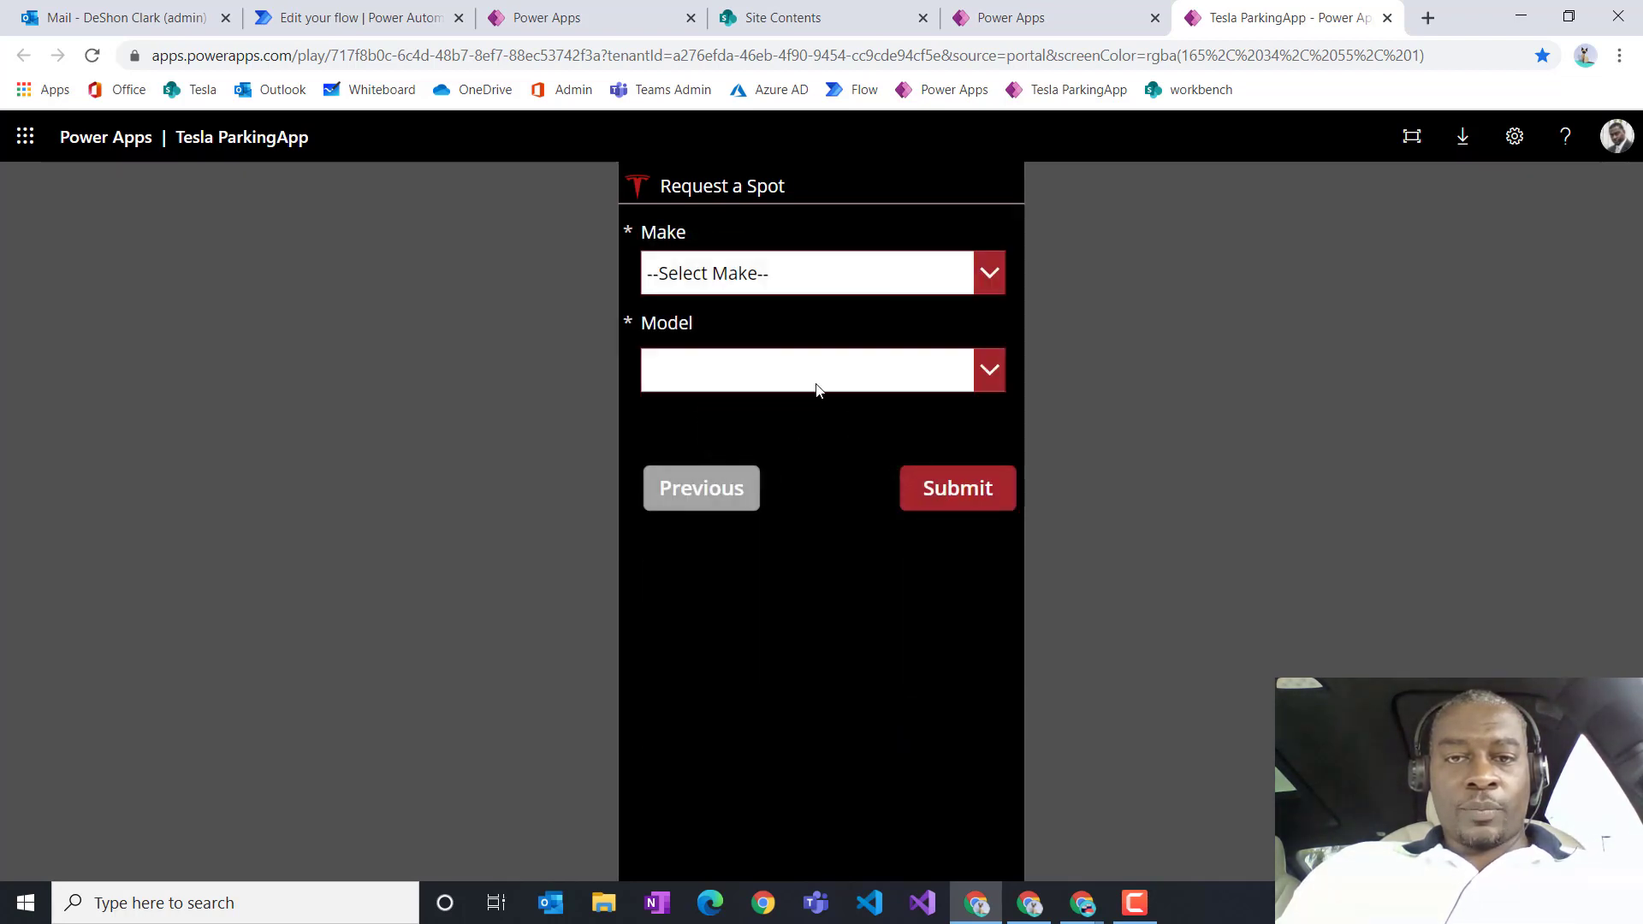
pyautogui.click(811, 281)
pyautogui.click(748, 429)
pyautogui.click(747, 375)
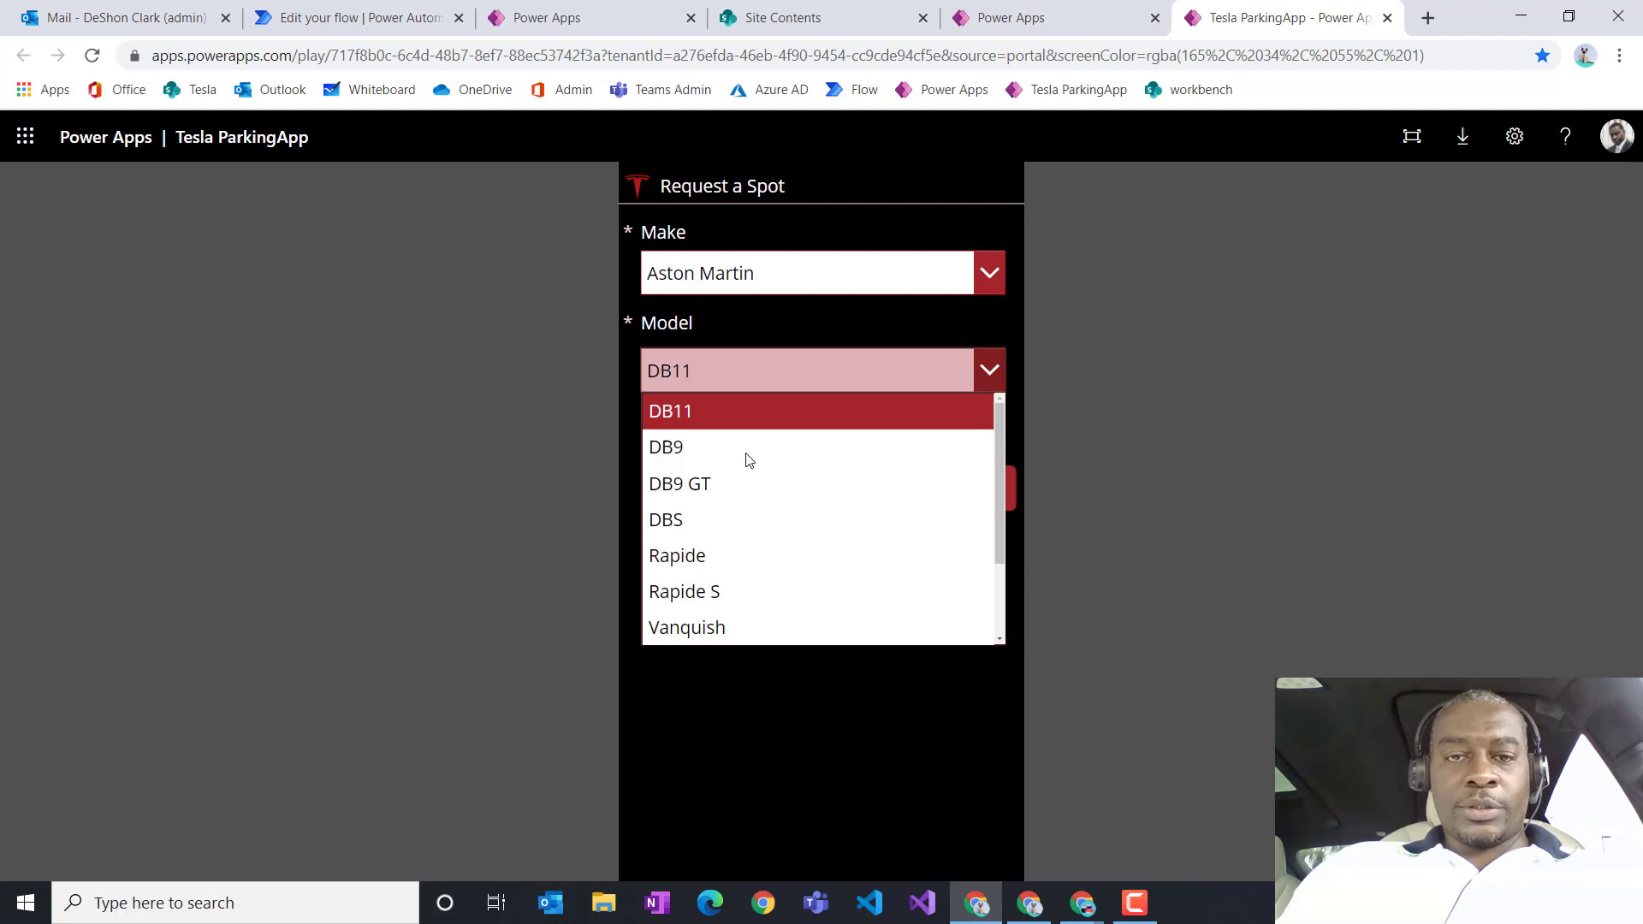
pyautogui.click(736, 589)
pyautogui.click(963, 494)
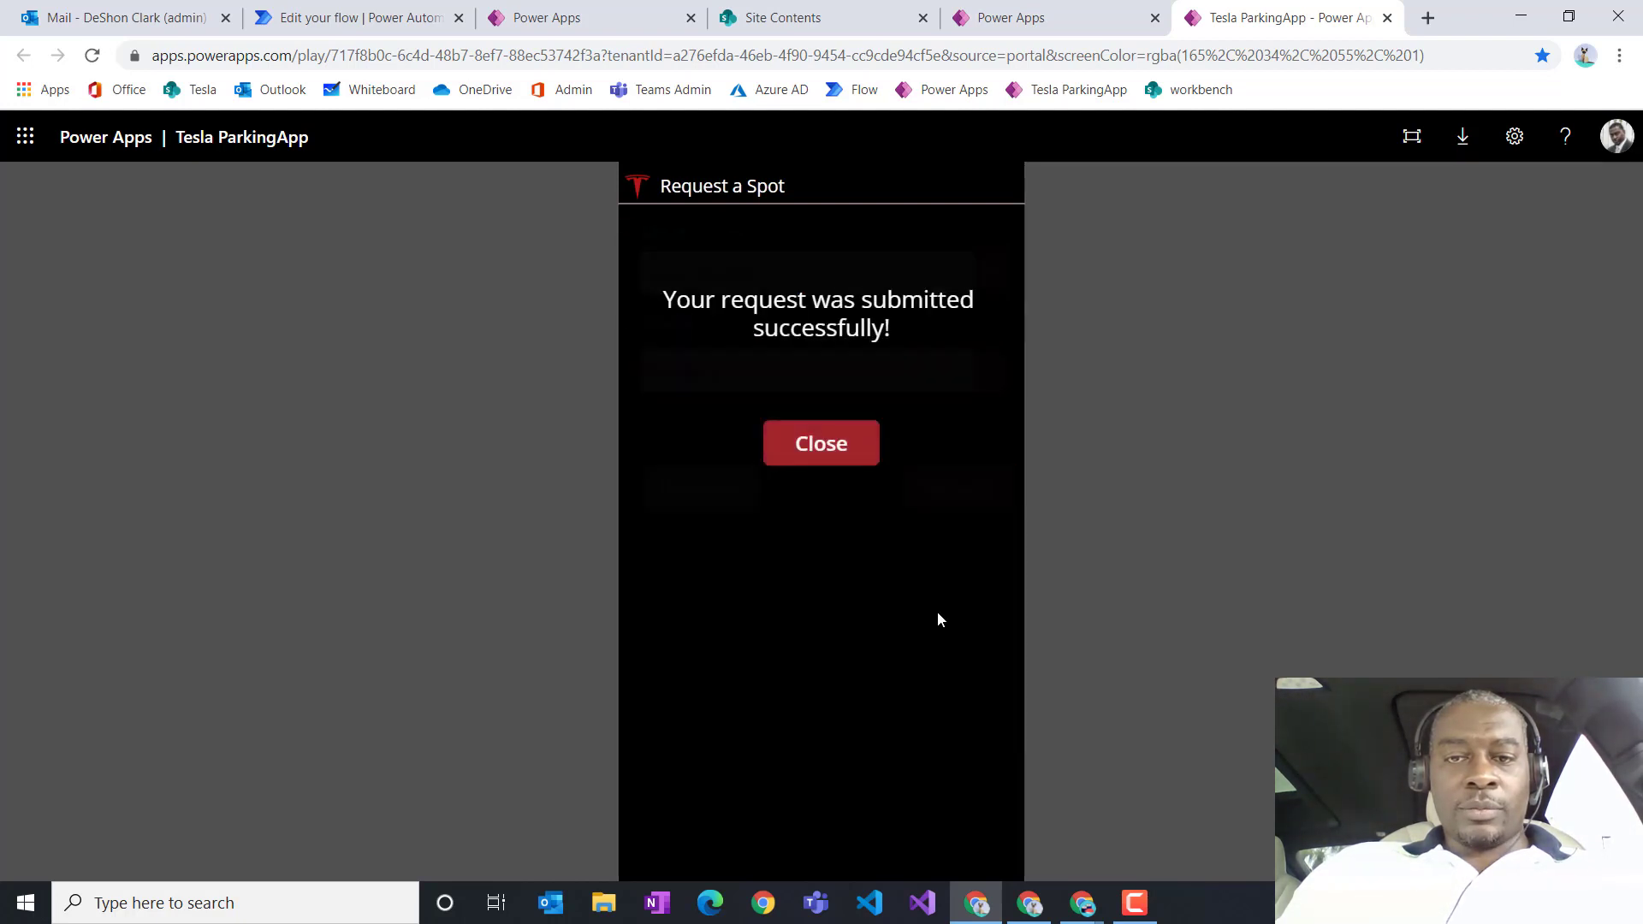
pyautogui.click(838, 445)
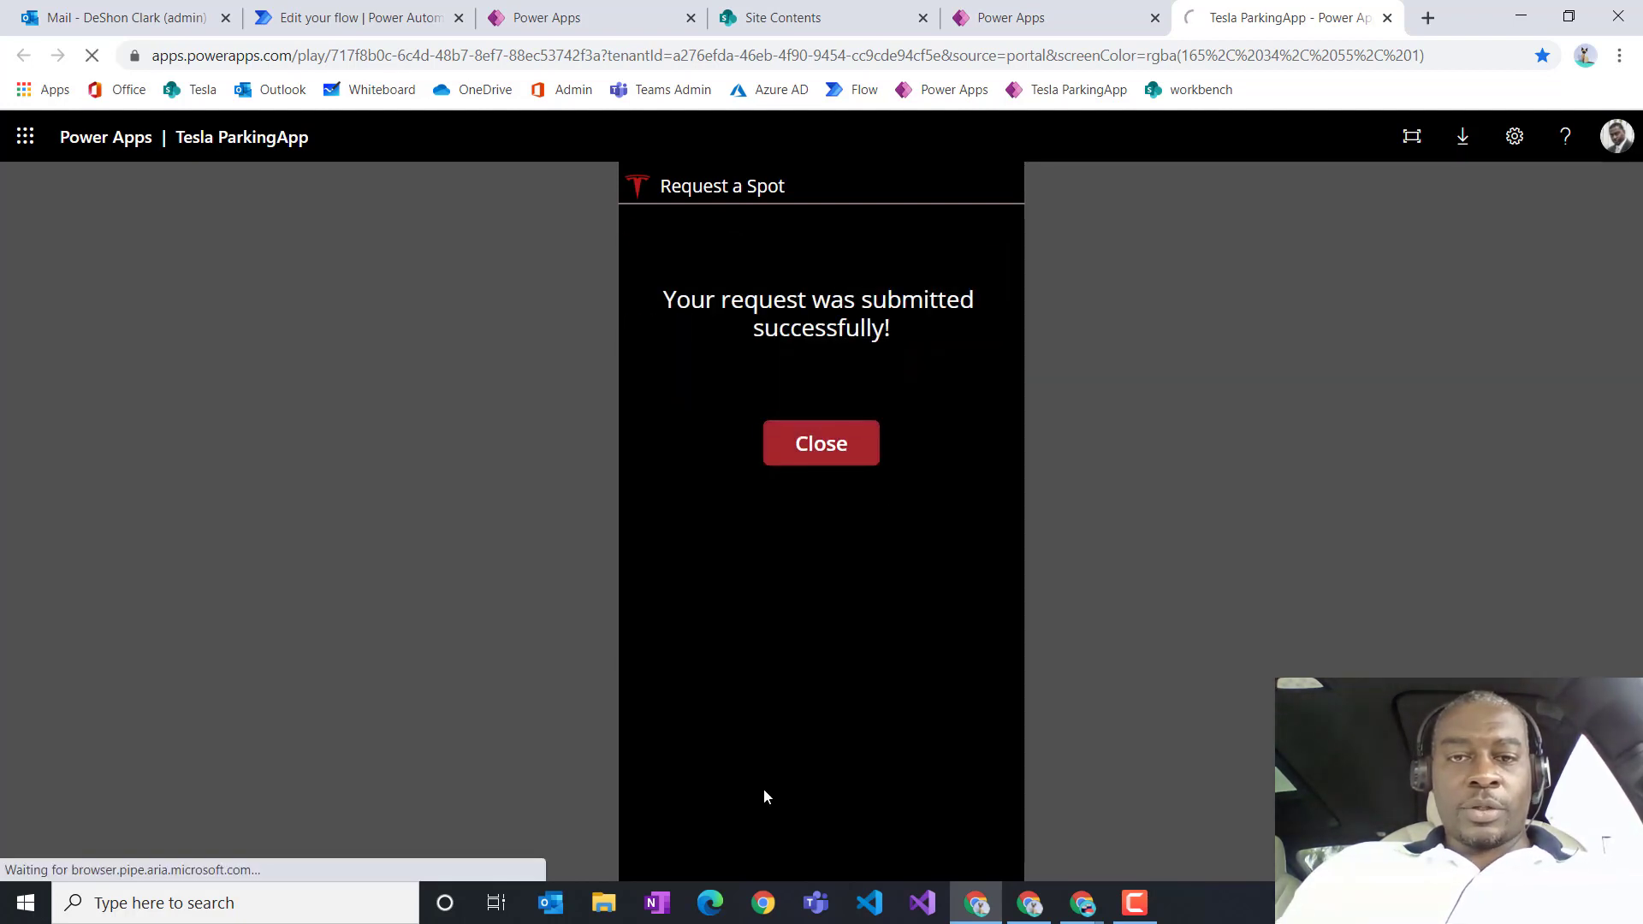
pyautogui.hotkey('ctrl', '1')
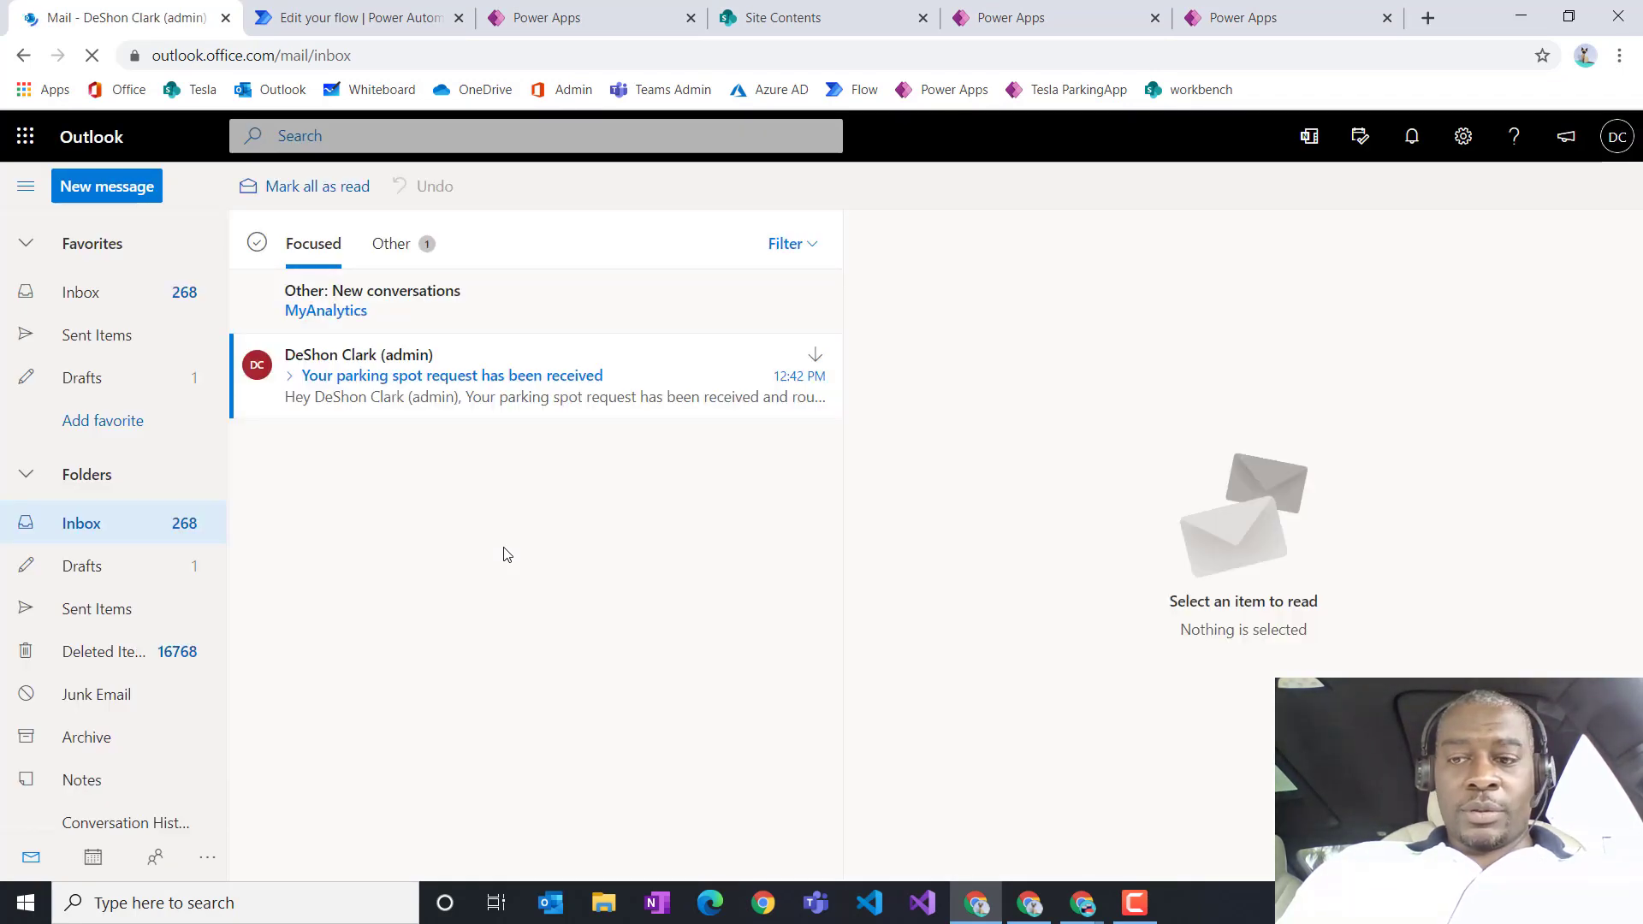
# Step: Read the parking spot request received email in the requester's mailbox
pyautogui.click(513, 377)
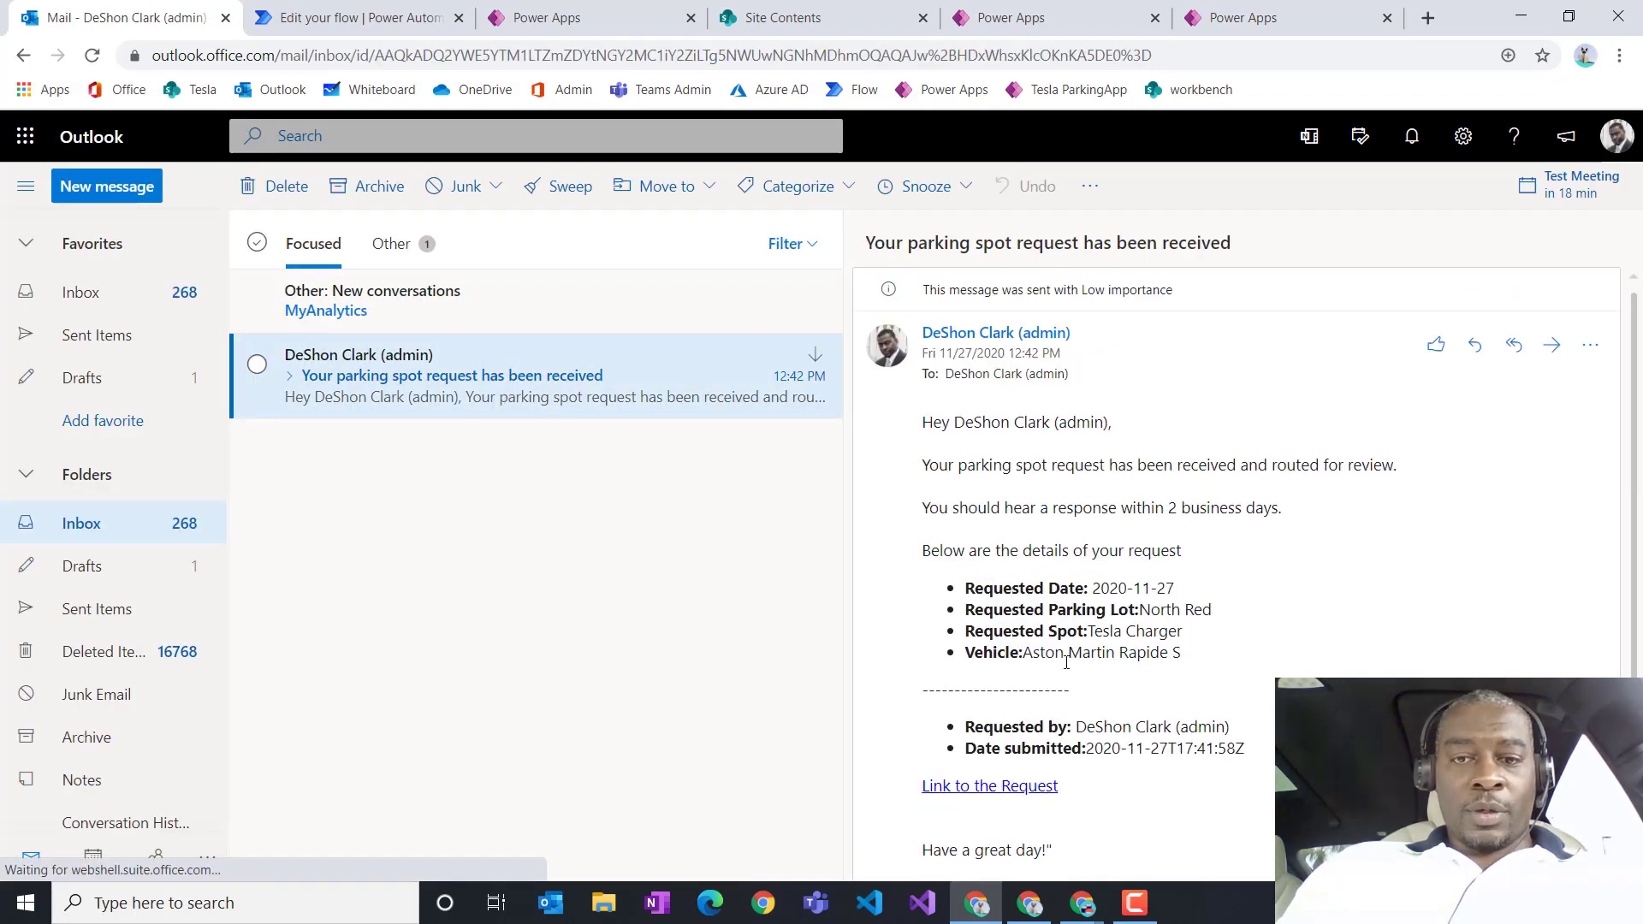
pyautogui.scroll(-4, 1070, 712)
pyautogui.scroll(4, 1070, 712)
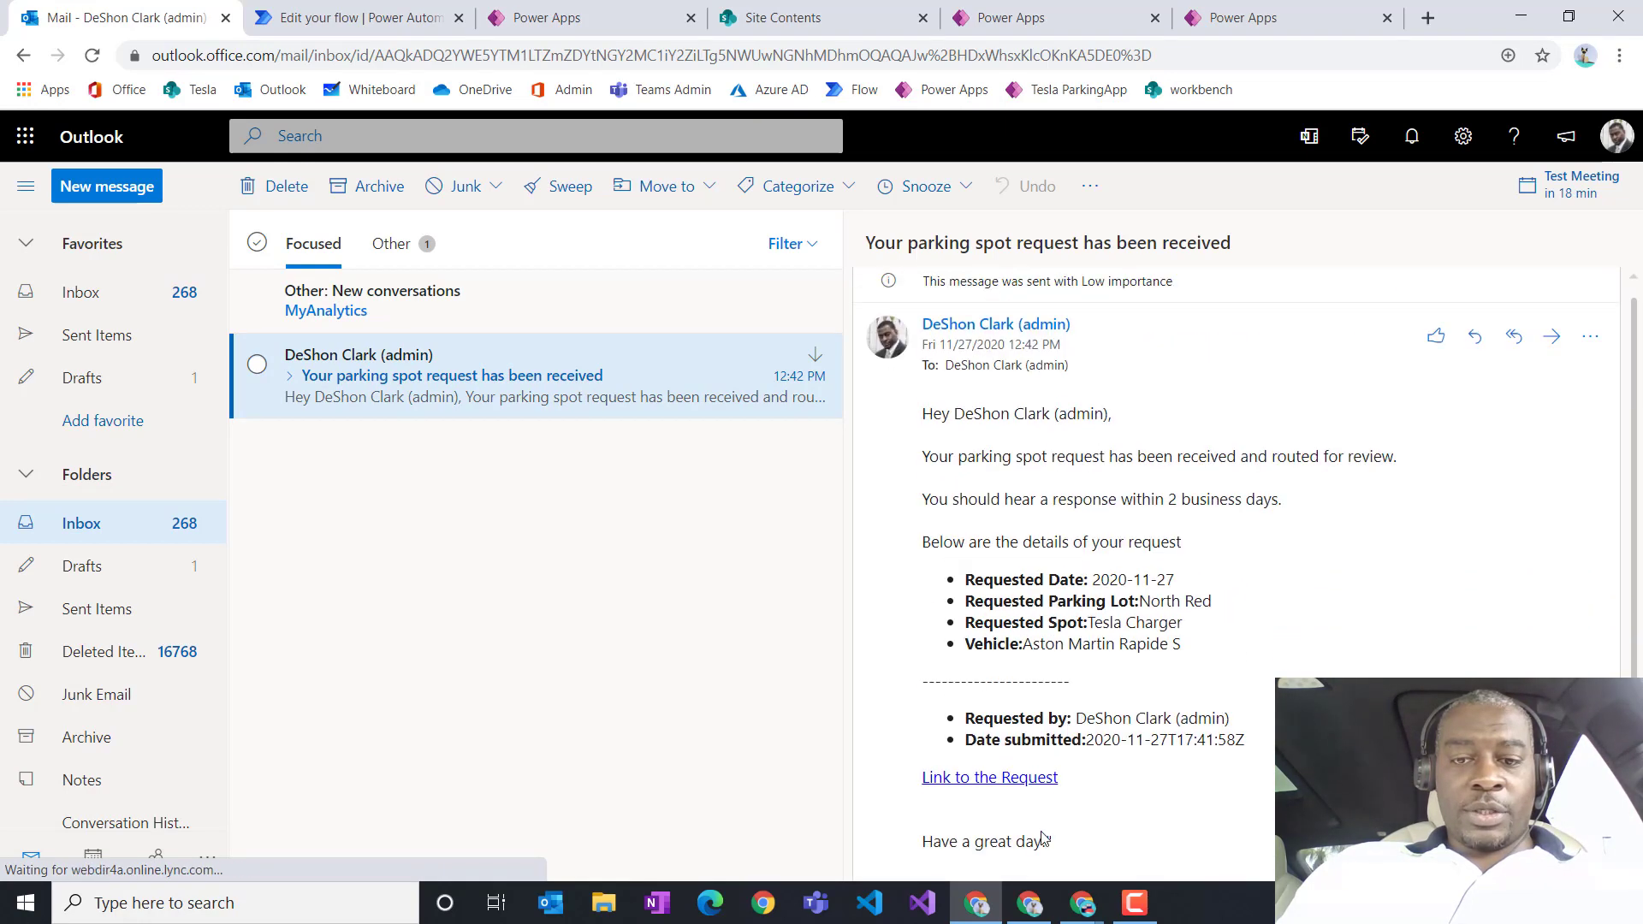
# Step: In the lot approver's mailbox, approve and submit the newest North Red approval request
pyautogui.click(1029, 909)
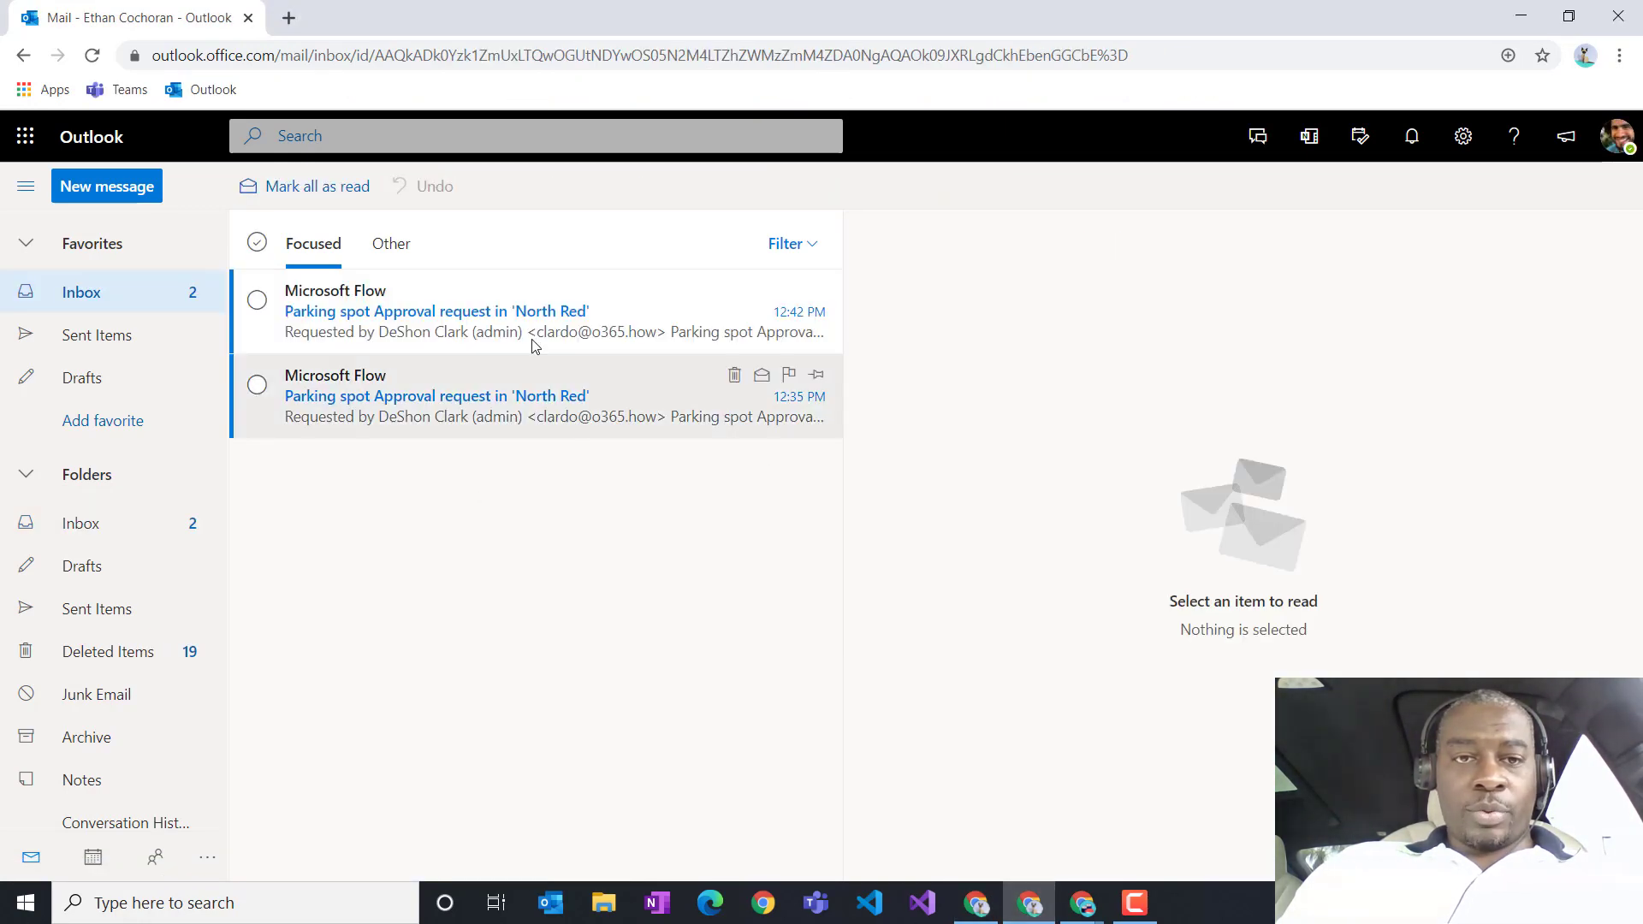
pyautogui.click(537, 318)
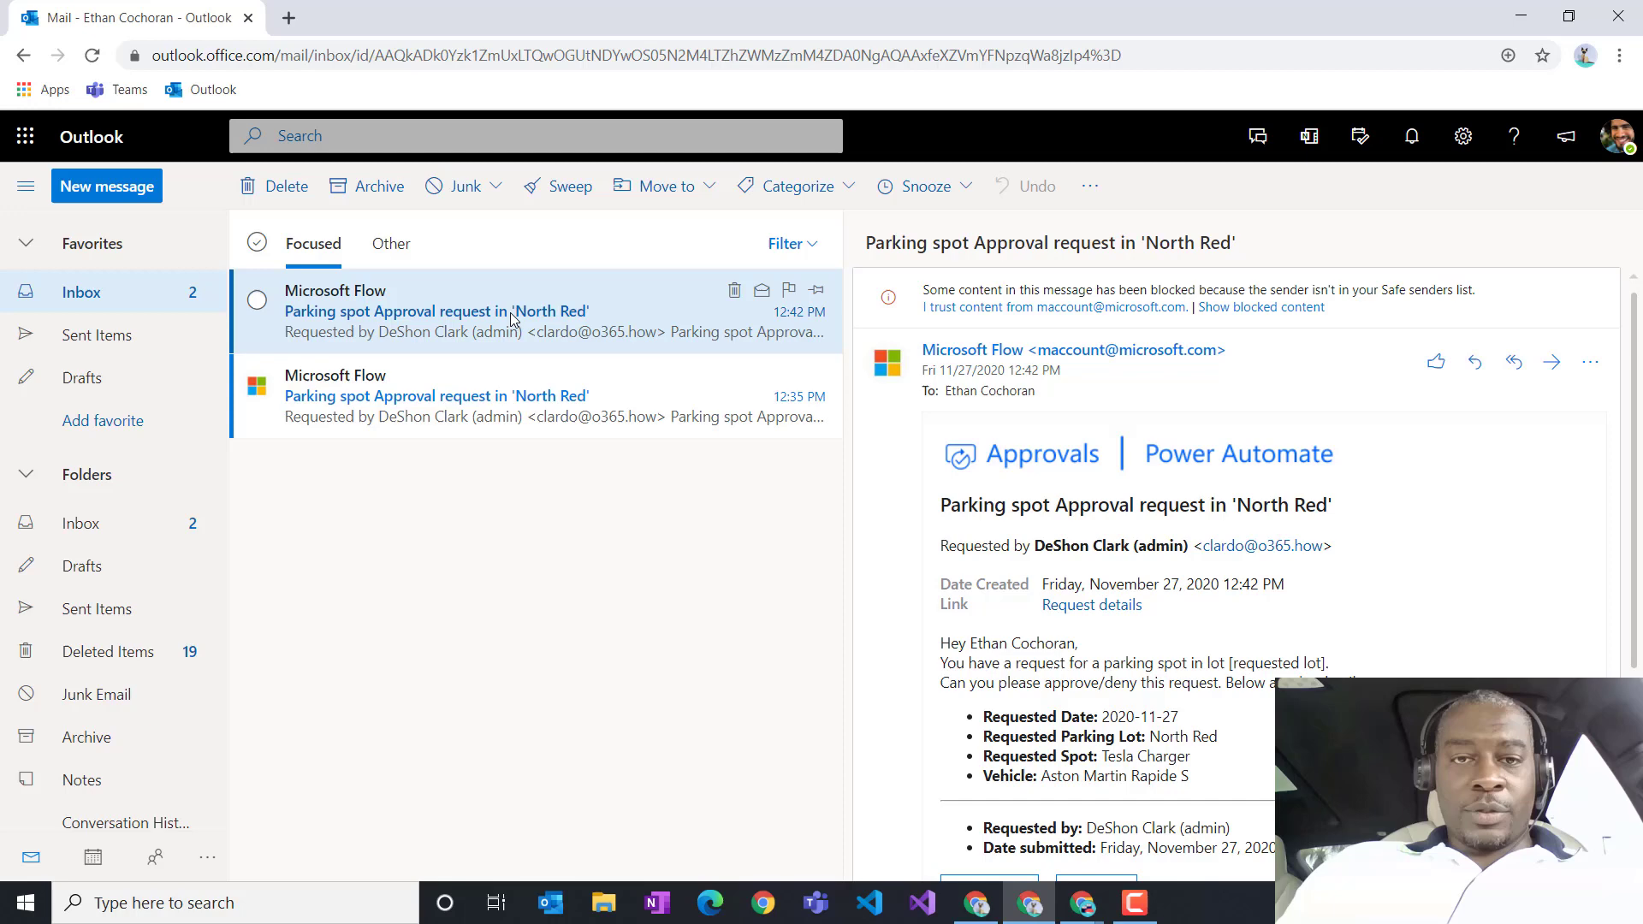
pyautogui.scroll(-3, 1027, 556)
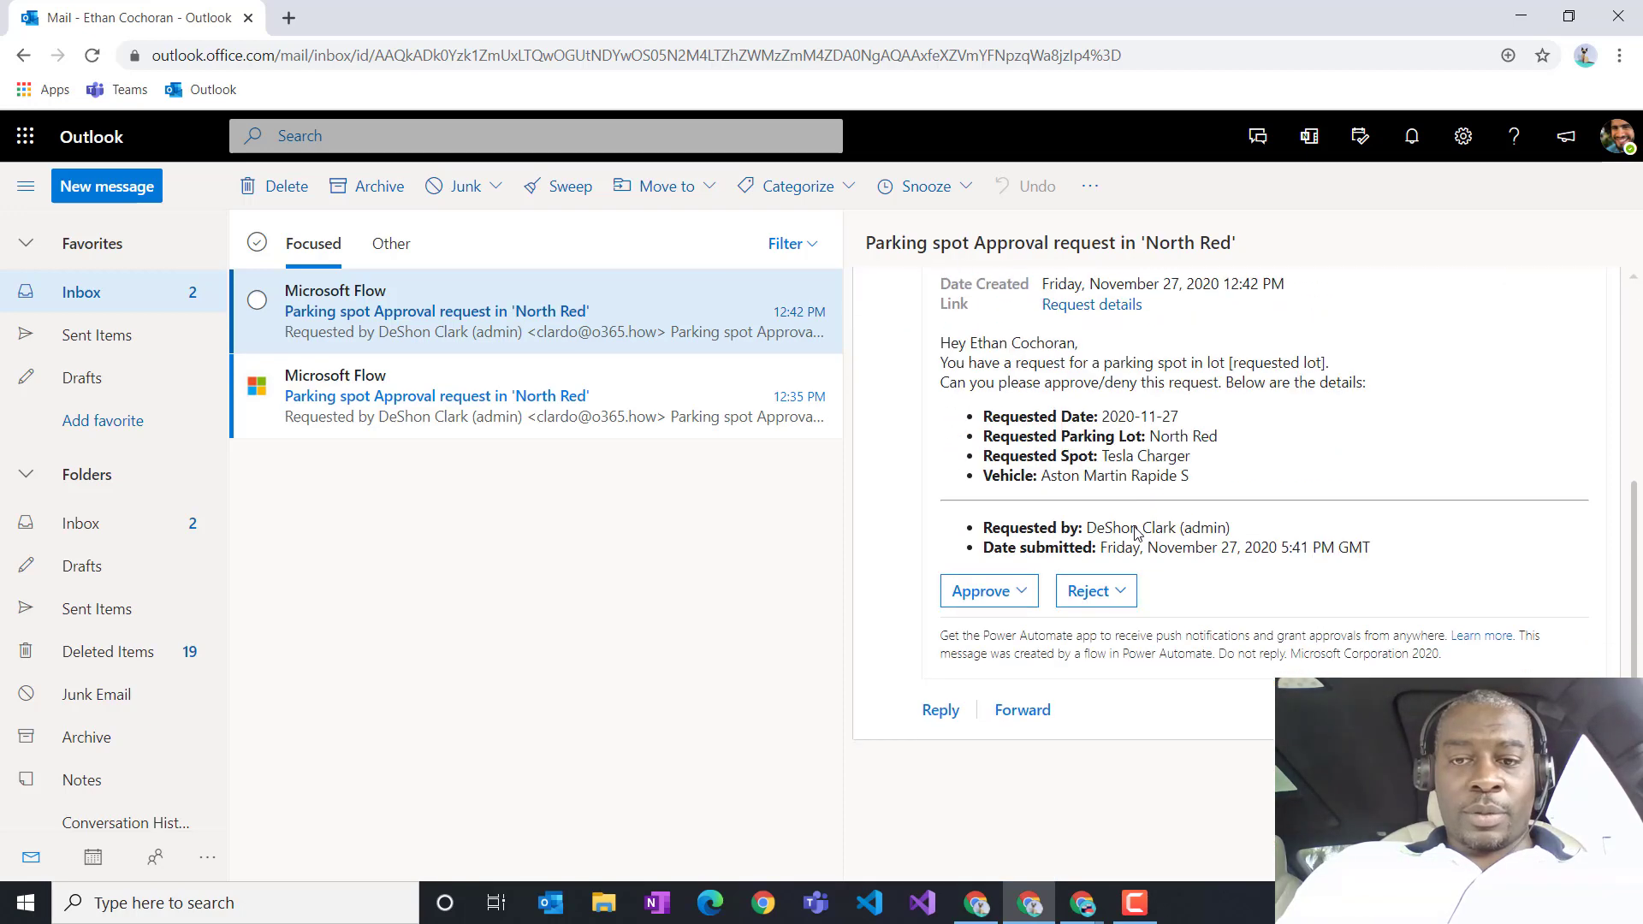
pyautogui.click(982, 598)
pyautogui.scroll(-4, 1030, 699)
pyautogui.click(975, 572)
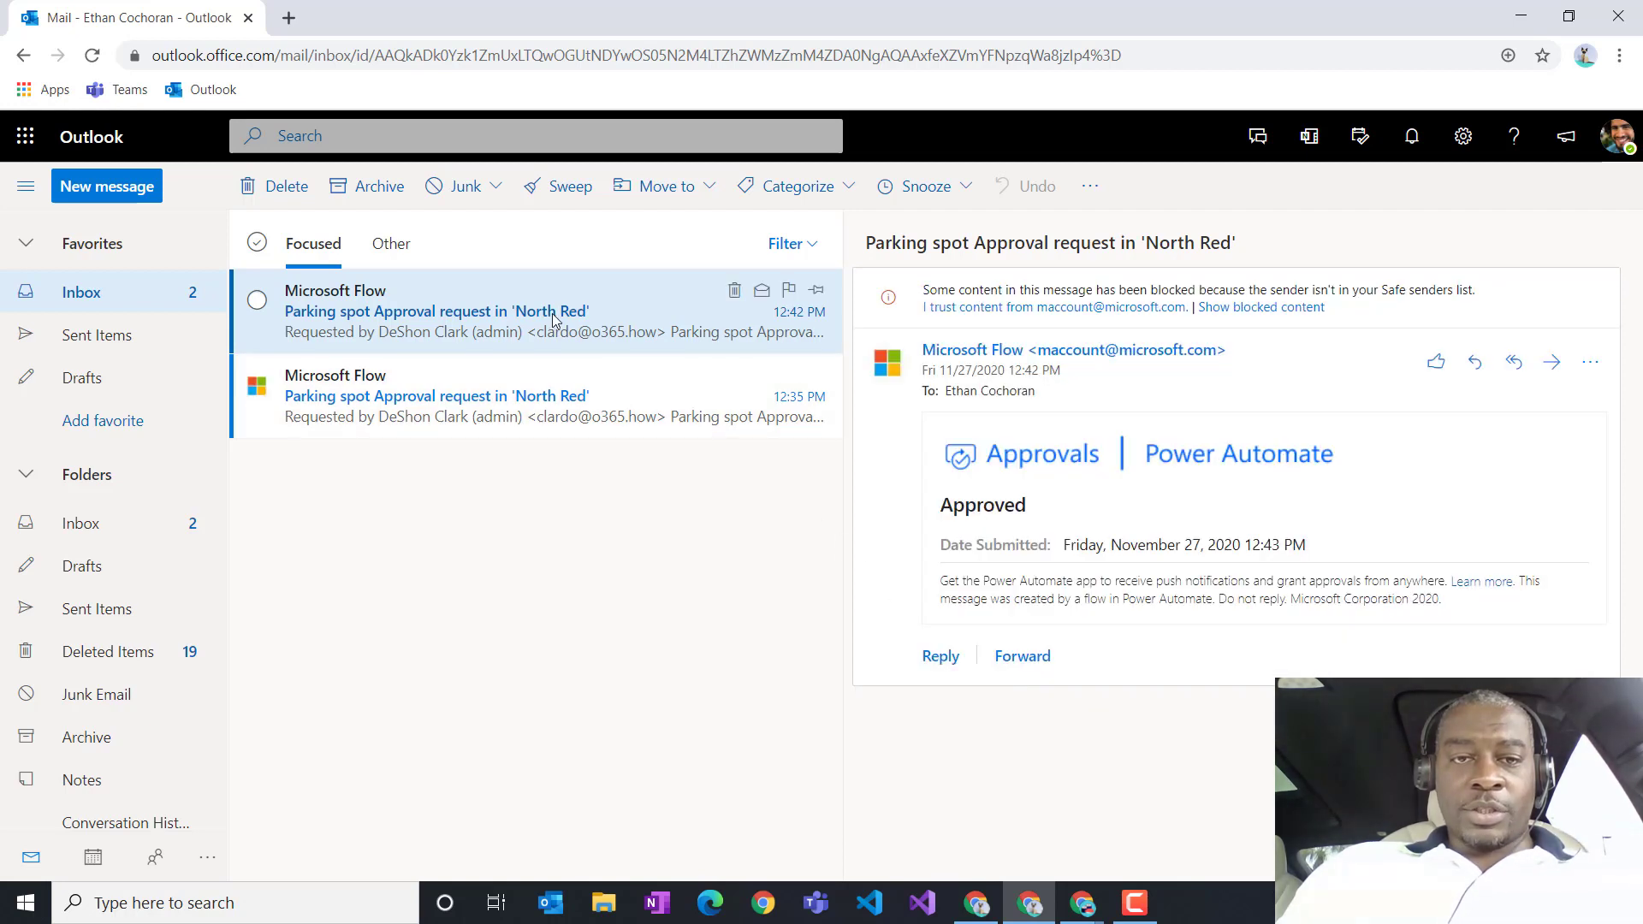
pyautogui.click(1082, 903)
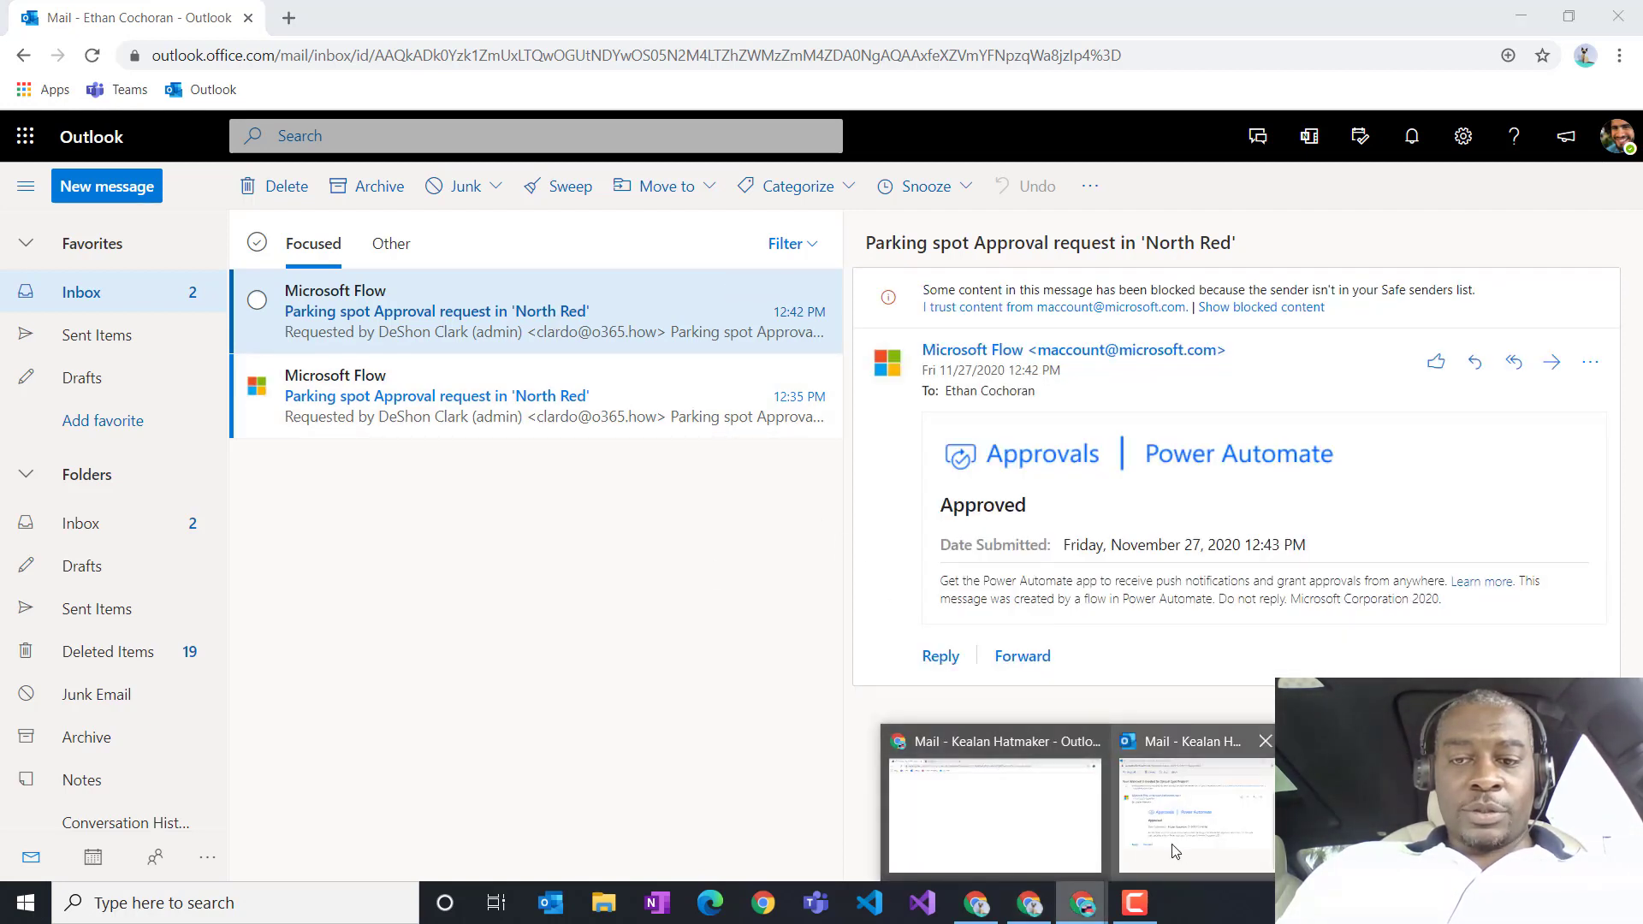
# Step: In the space approver's mailbox, dismiss the survey and approve the Tesla Charger Special Spot Request
pyautogui.click(993, 808)
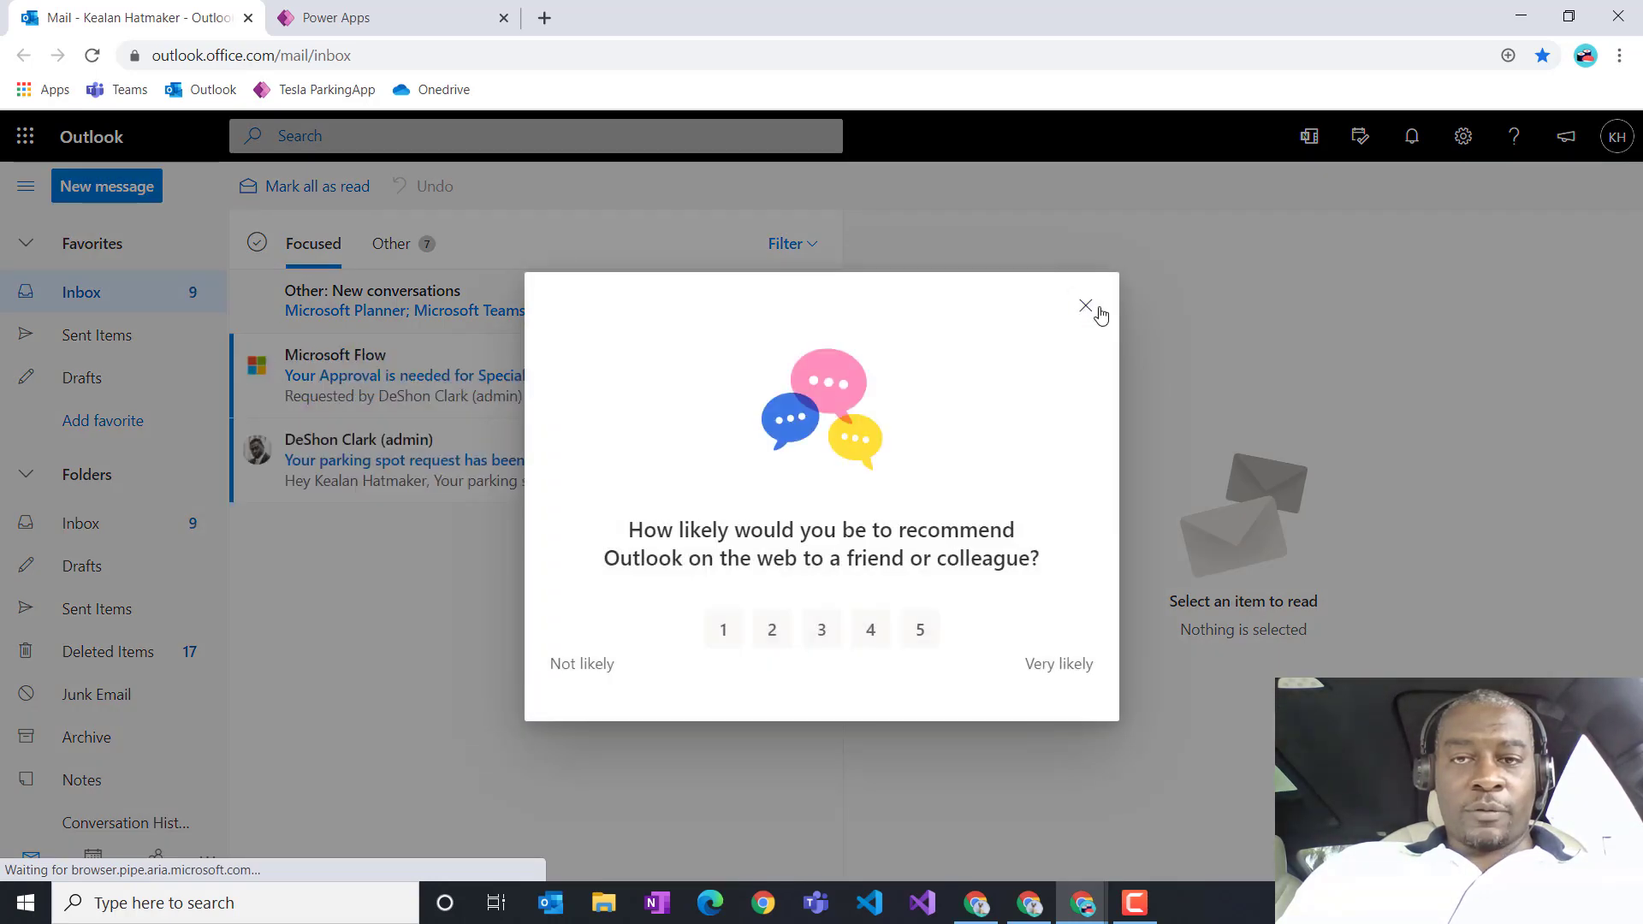
pyautogui.click(1098, 312)
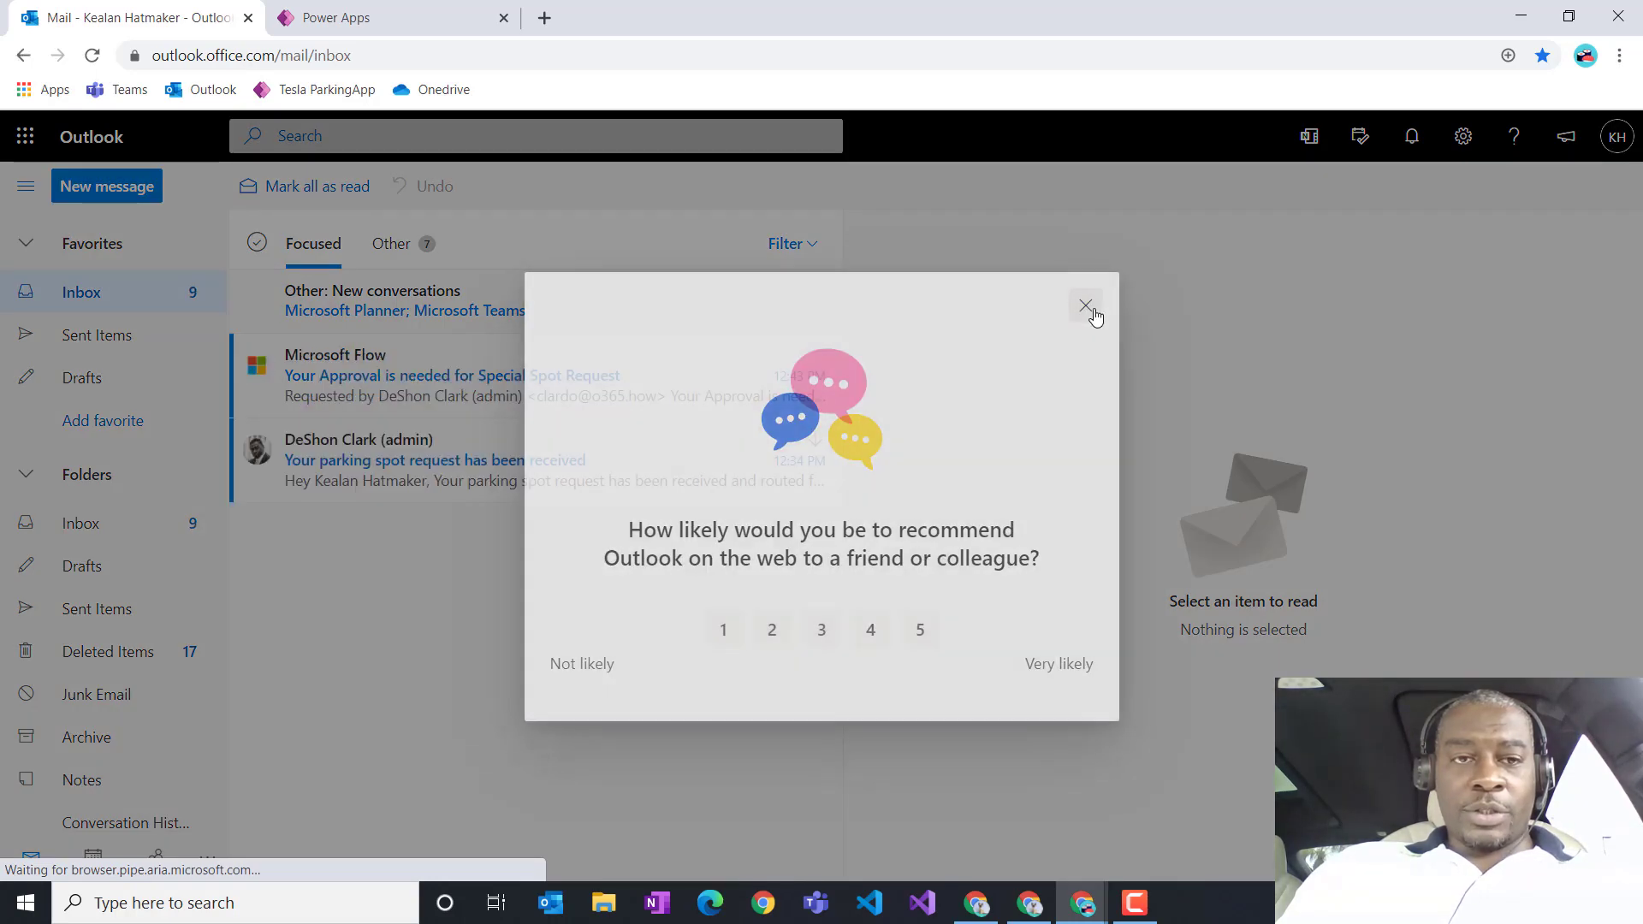
pyautogui.click(585, 383)
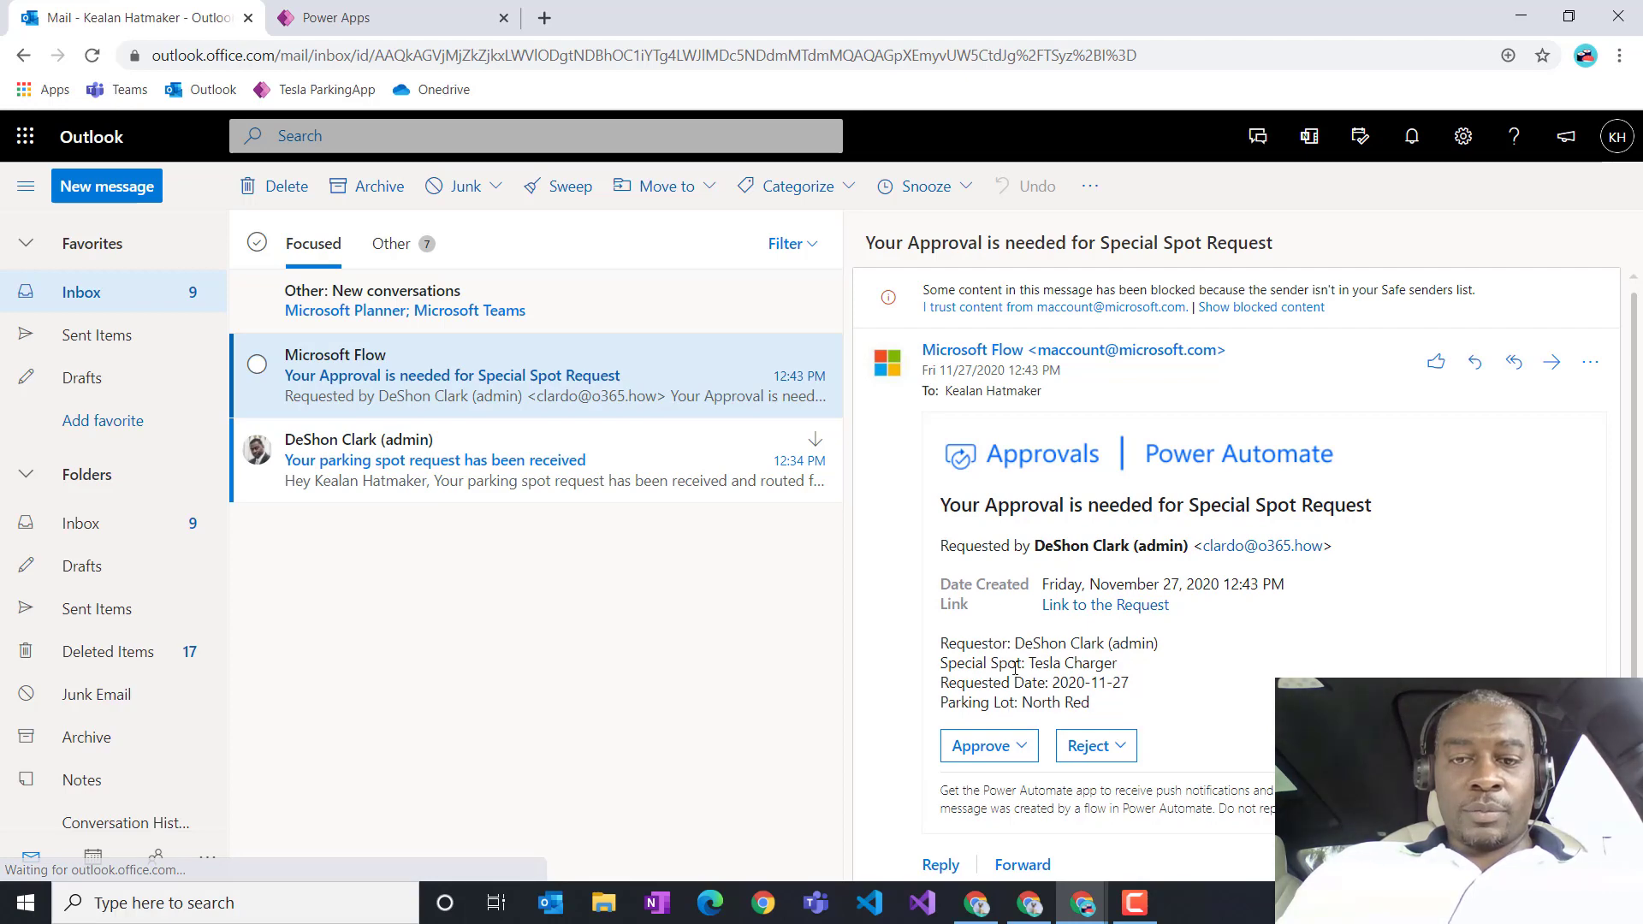
pyautogui.scroll(-2, 991, 625)
pyautogui.click(1003, 590)
pyautogui.scroll(-2, 984, 616)
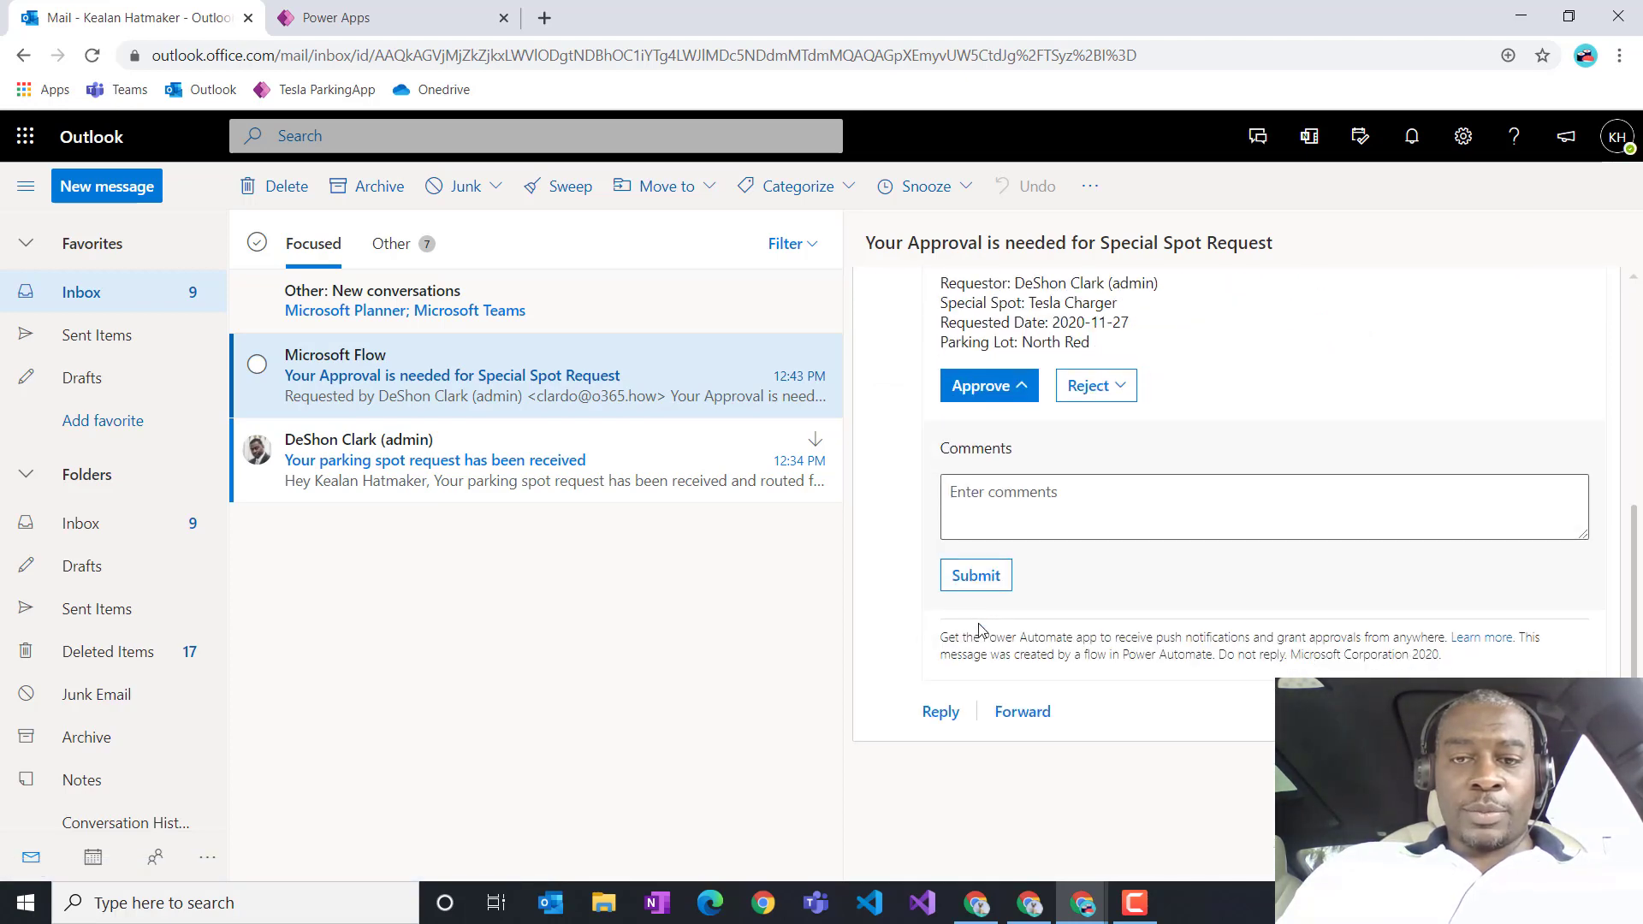
pyautogui.click(978, 582)
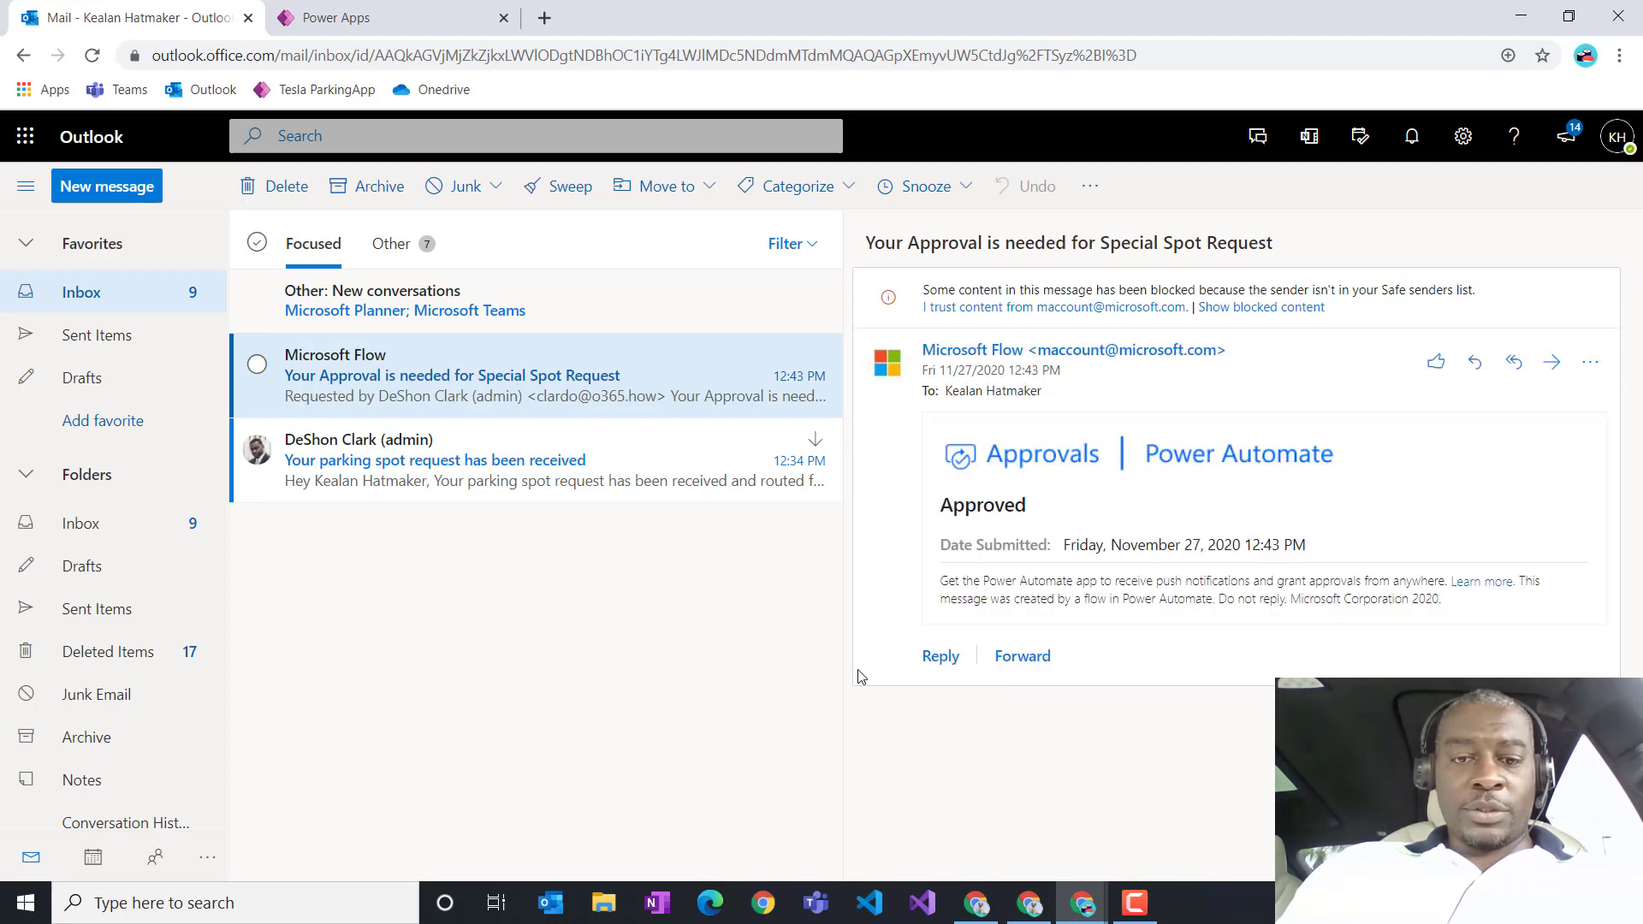
# Step: Preview the PDF receipt in 'Your request was approved', then open Lot Approvers for editing
pyautogui.click(976, 905)
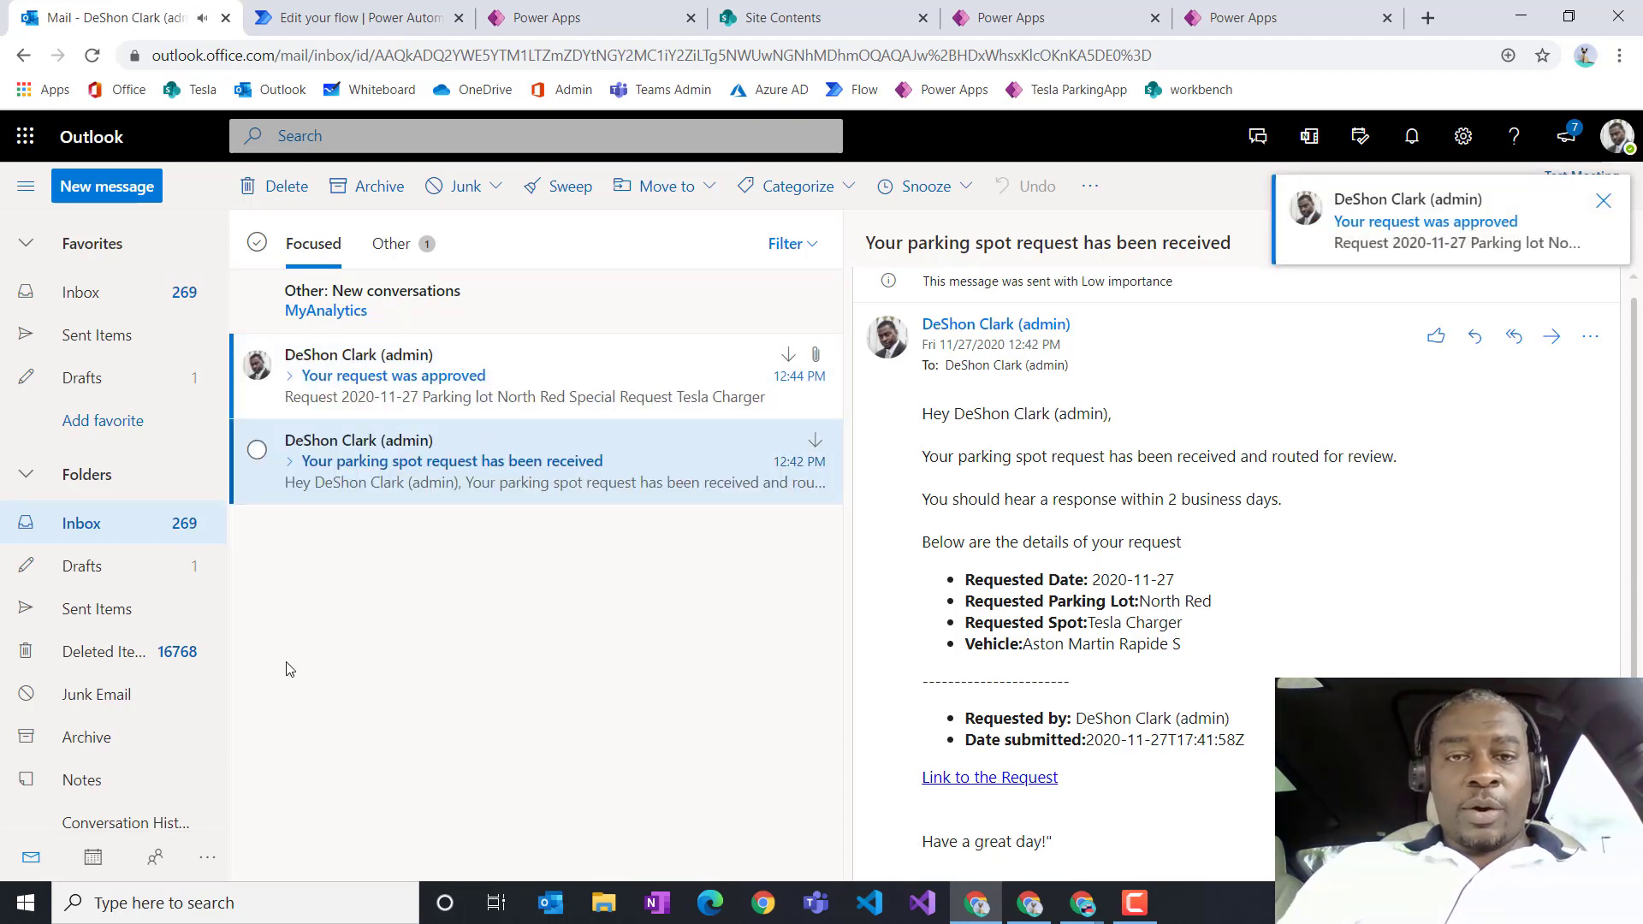
pyautogui.click(608, 402)
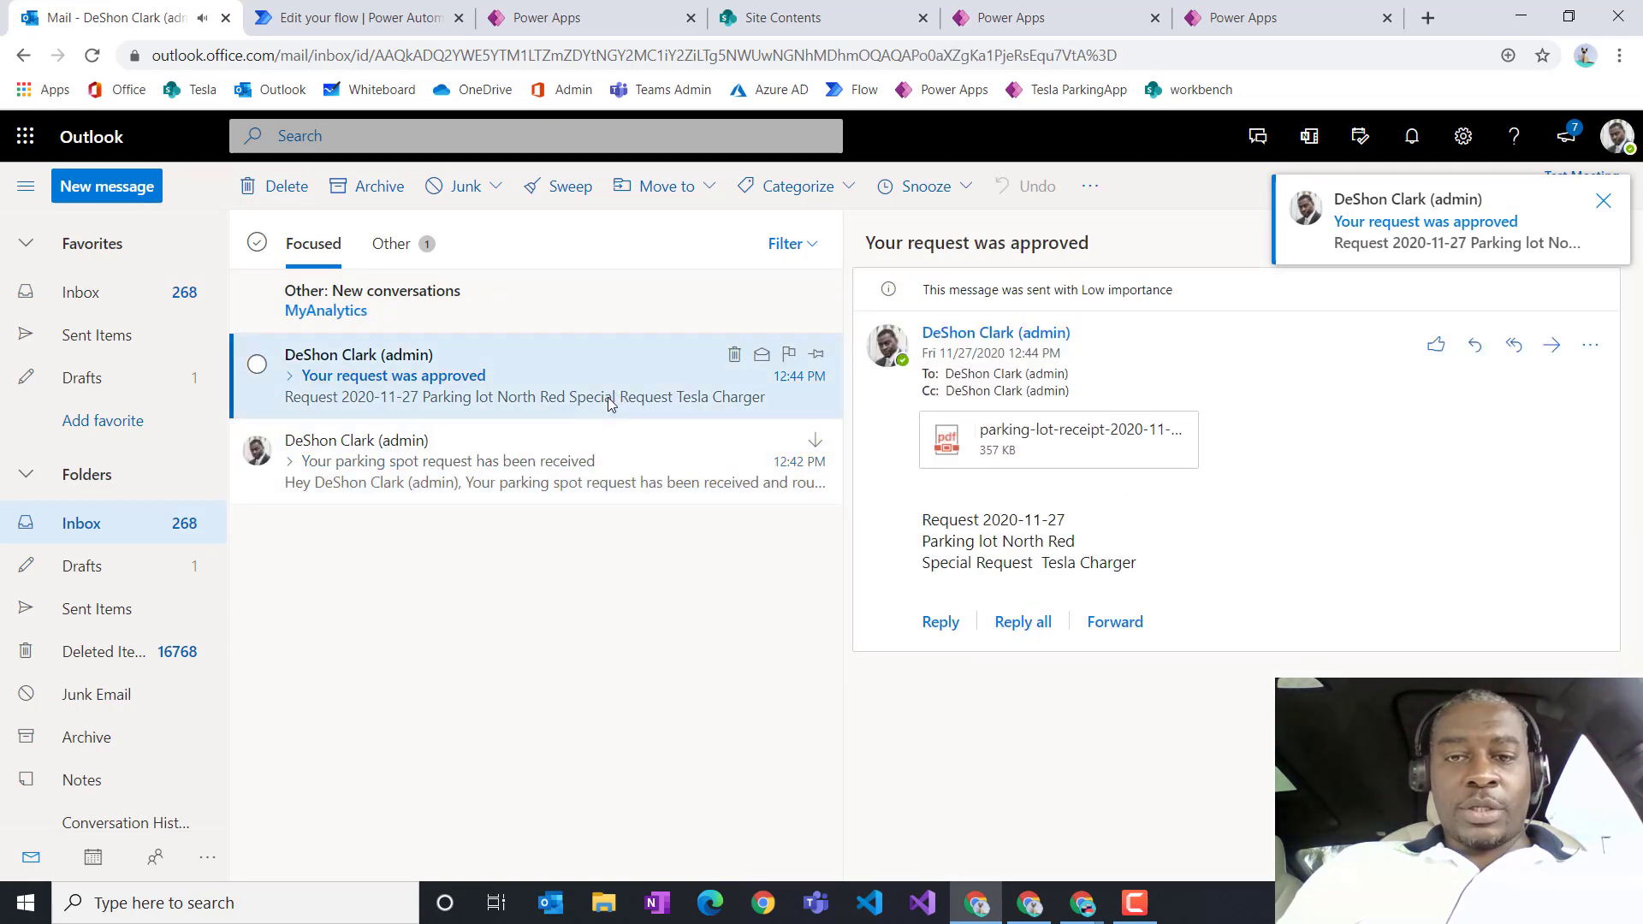
pyautogui.click(1100, 455)
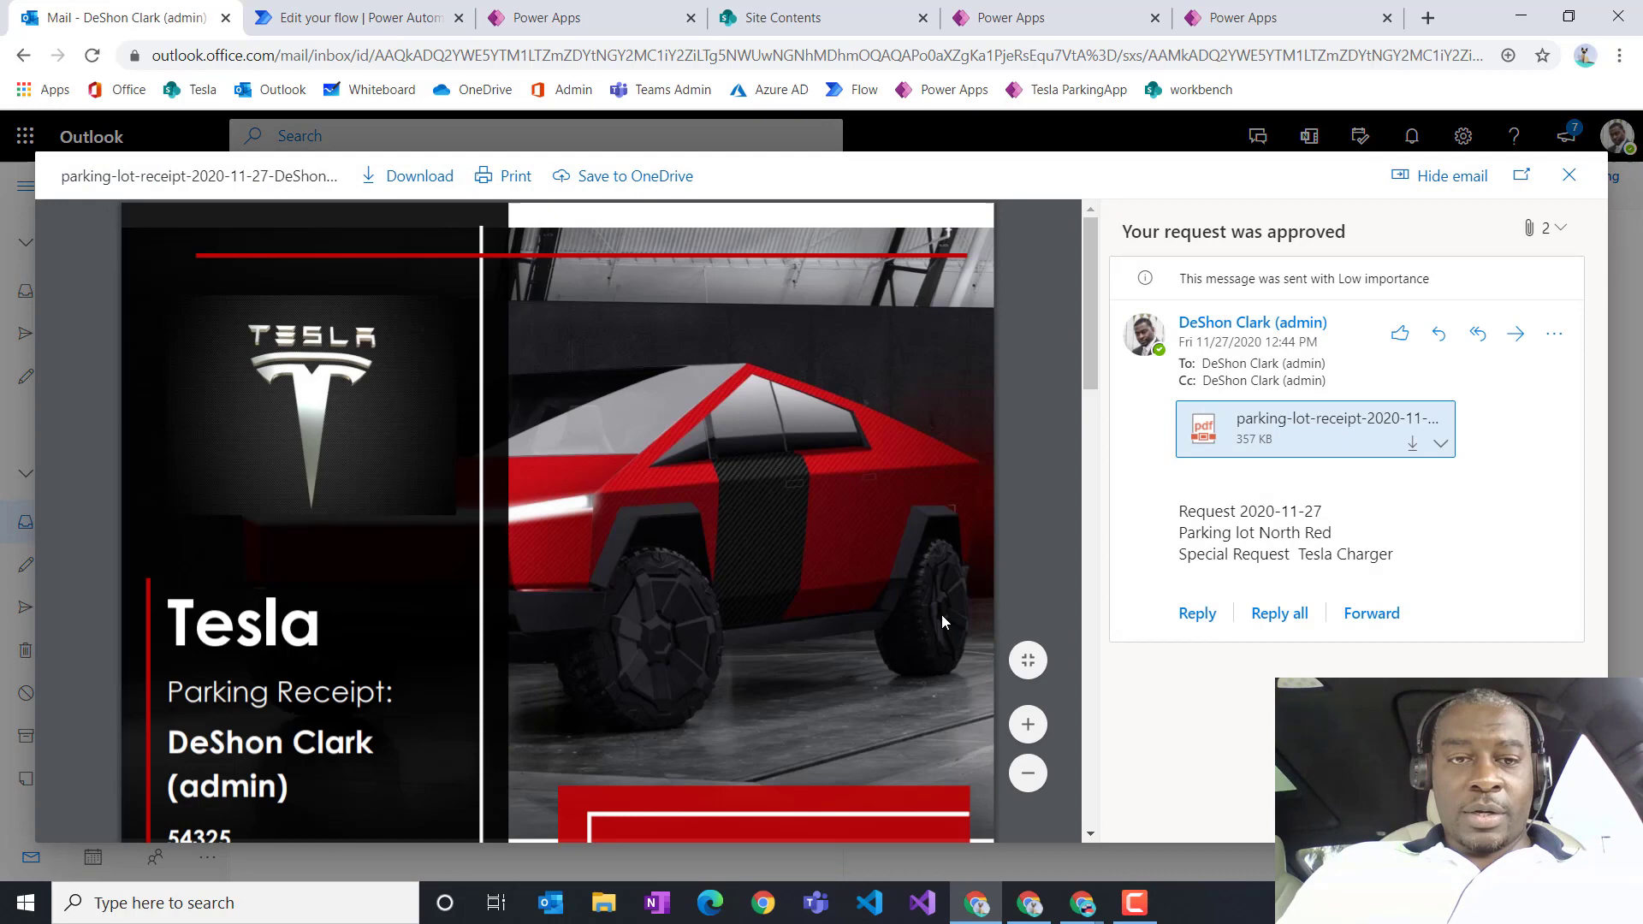
pyautogui.scroll(-5, 846, 572)
pyautogui.scroll(-10, 845, 571)
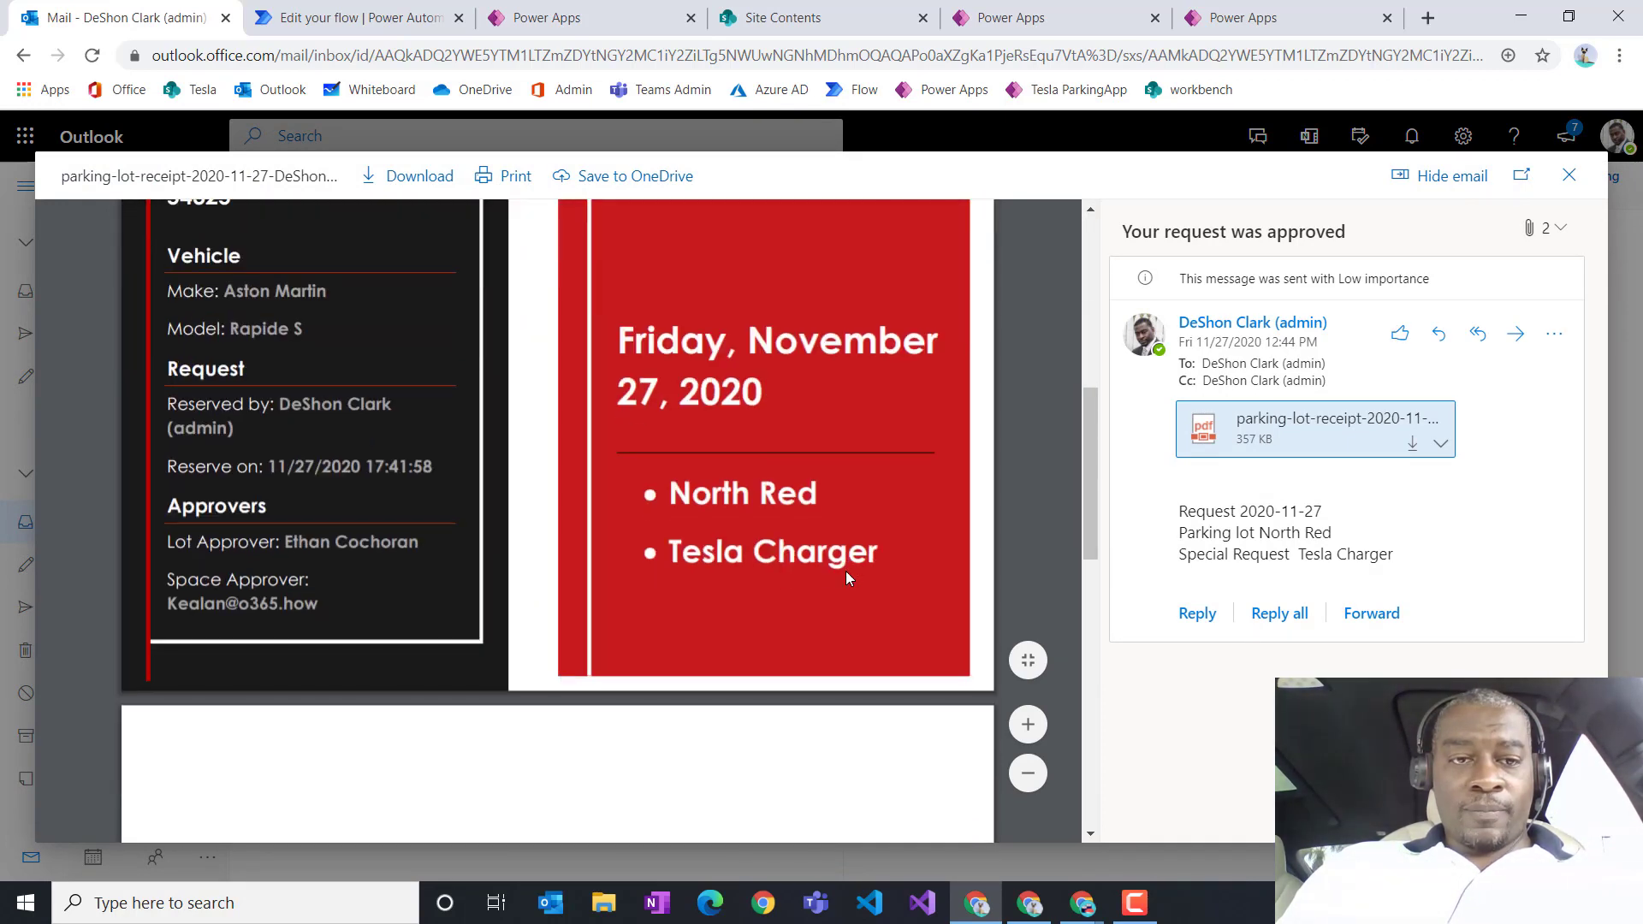
pyautogui.scroll(15, 846, 575)
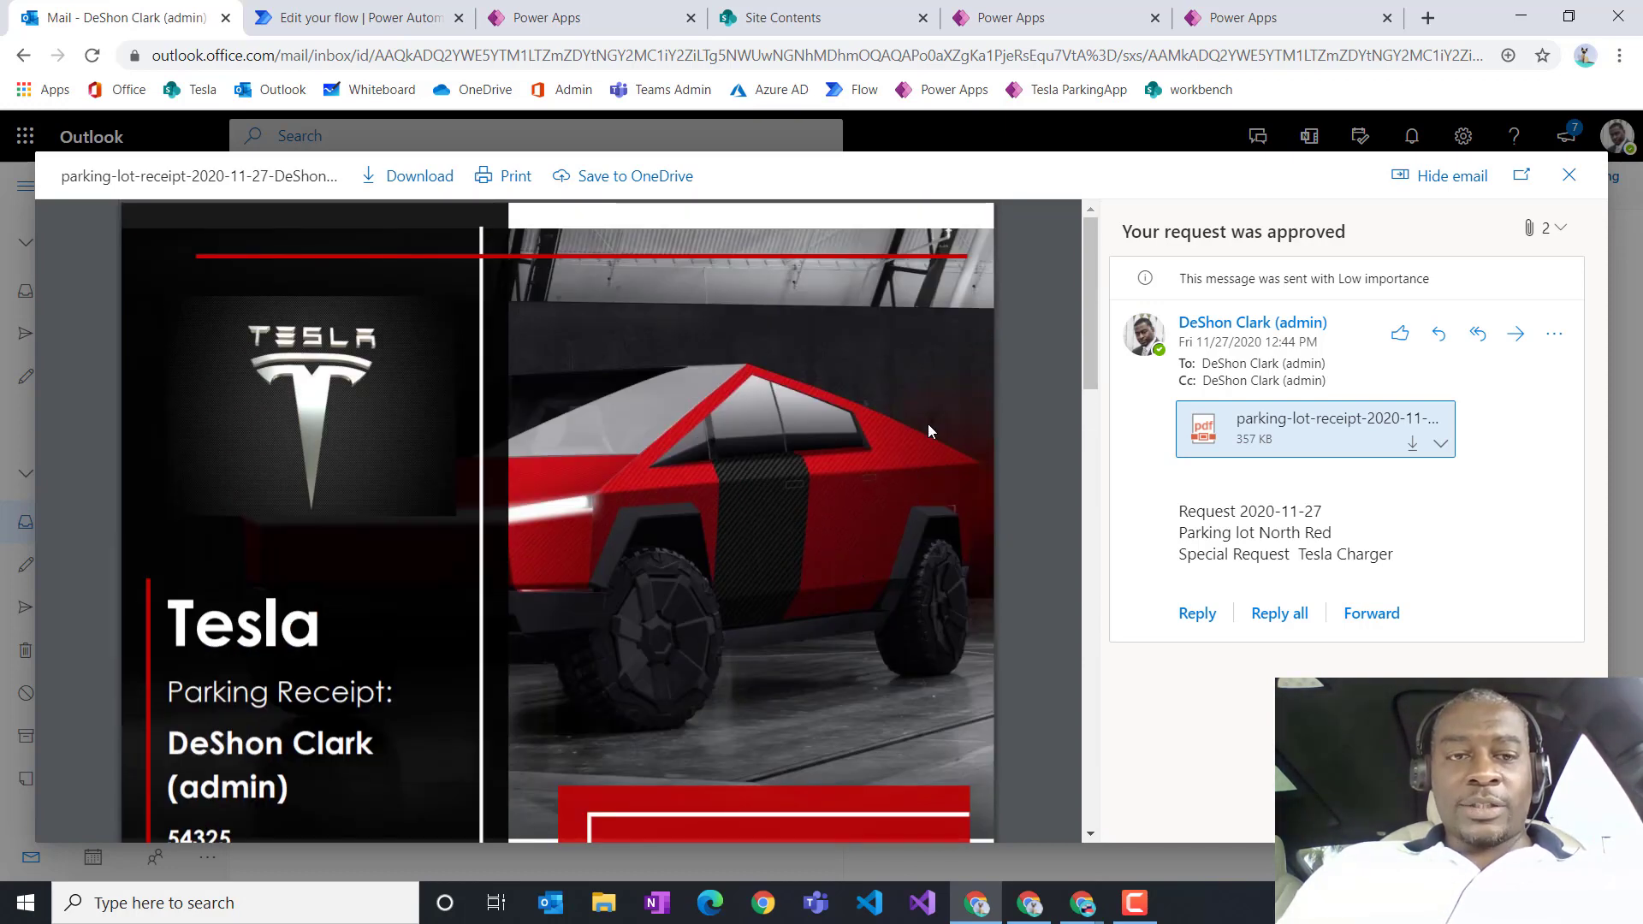
pyautogui.click(1569, 175)
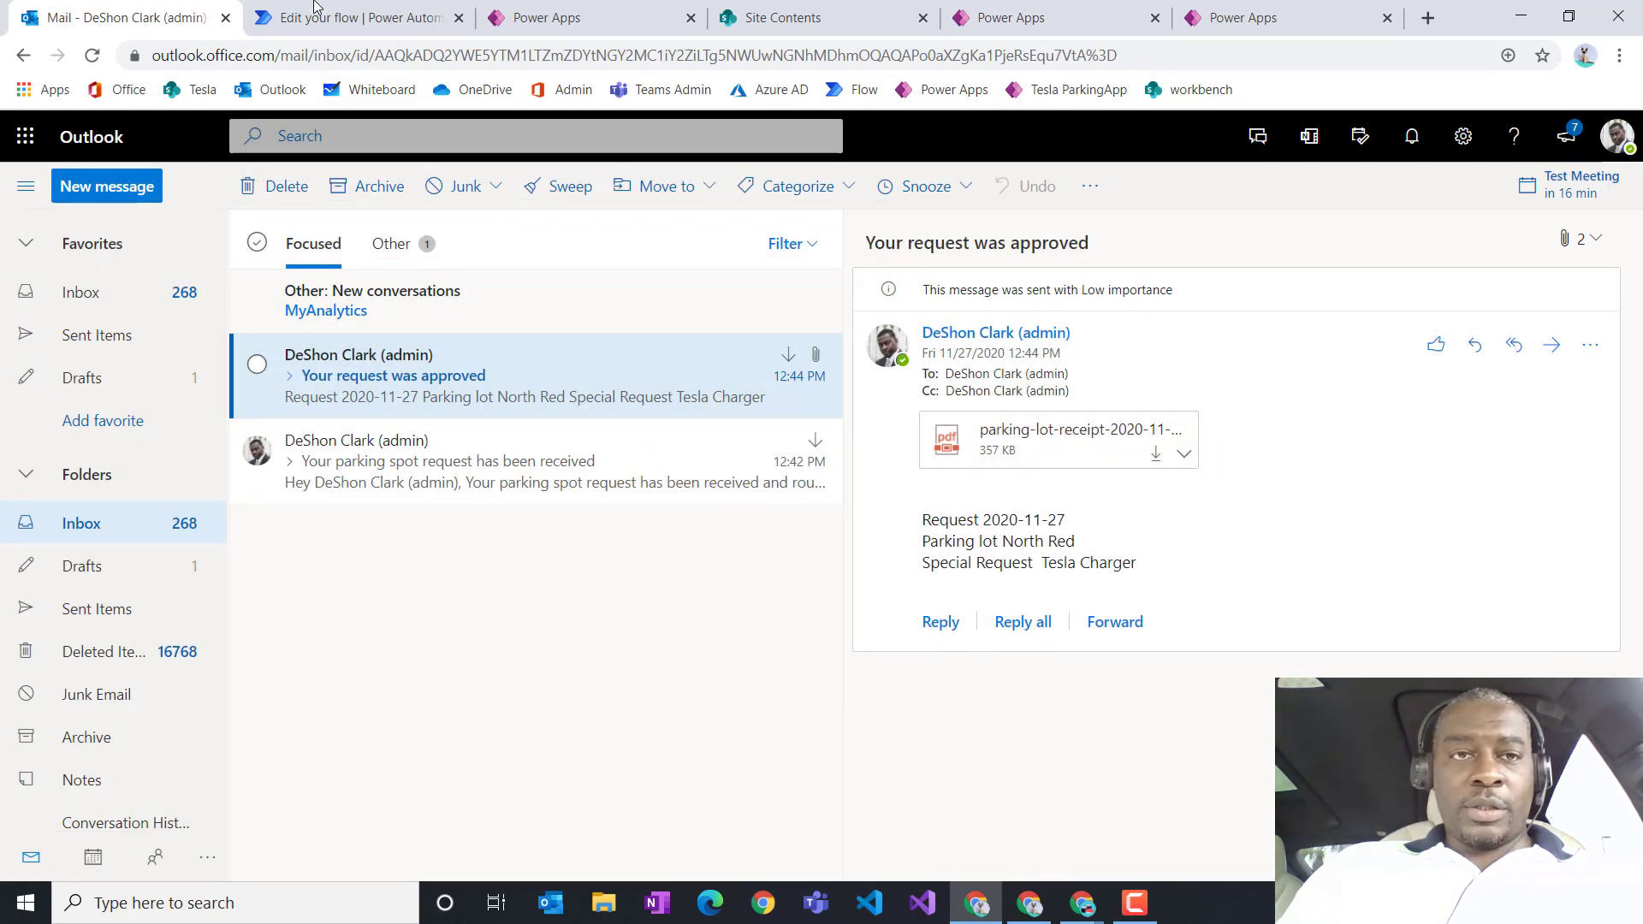
pyautogui.click(324, 17)
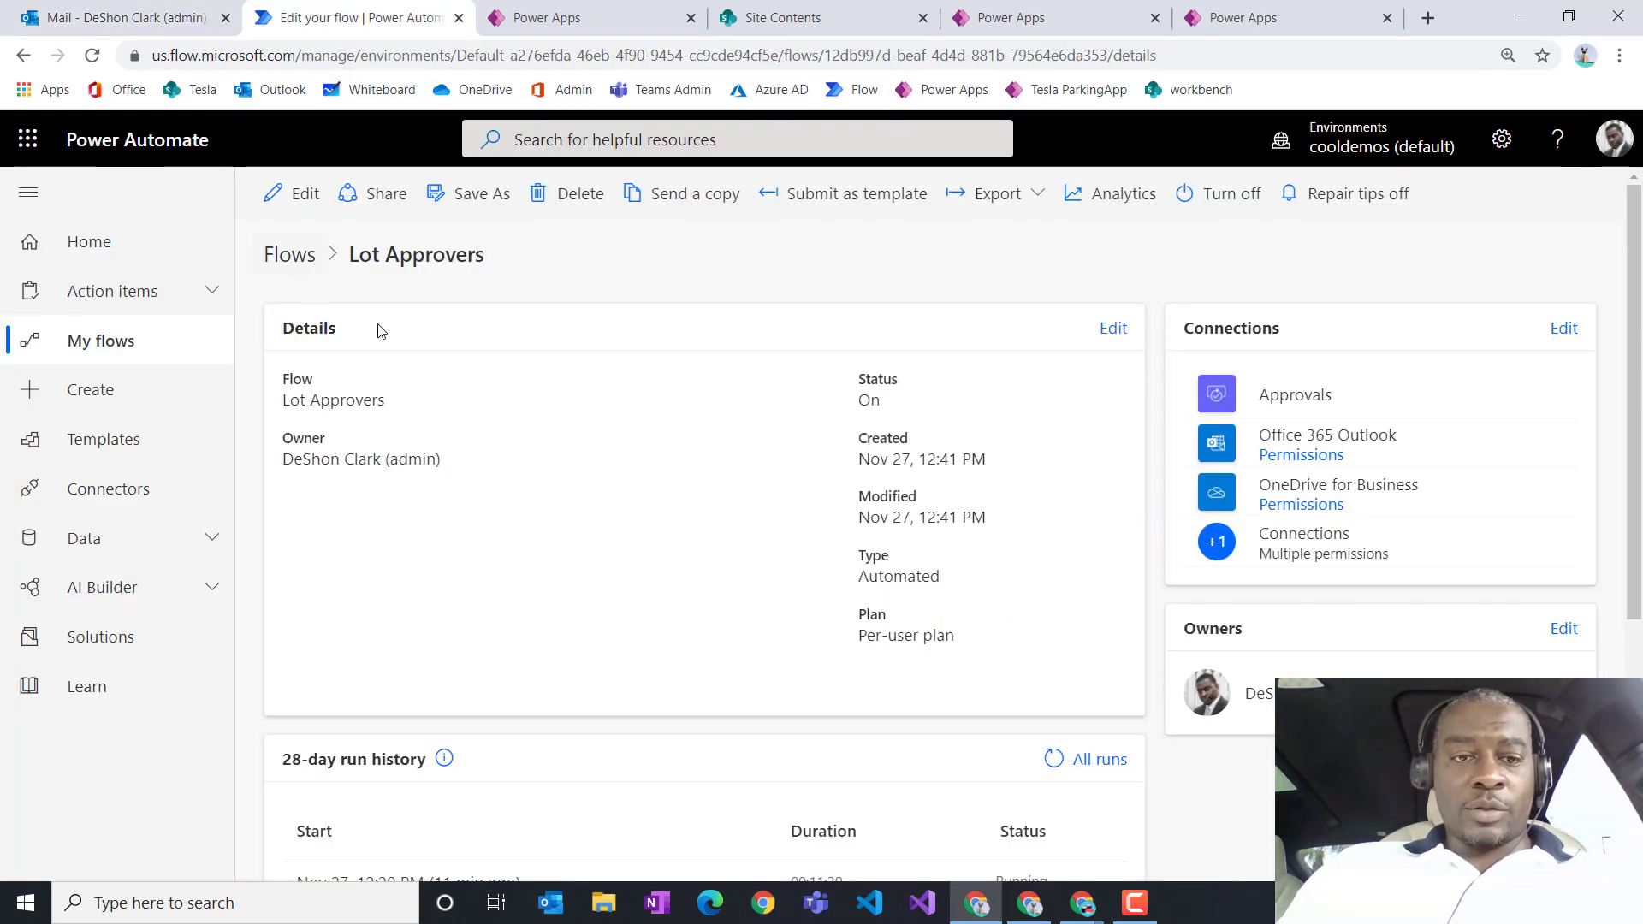
pyautogui.click(286, 192)
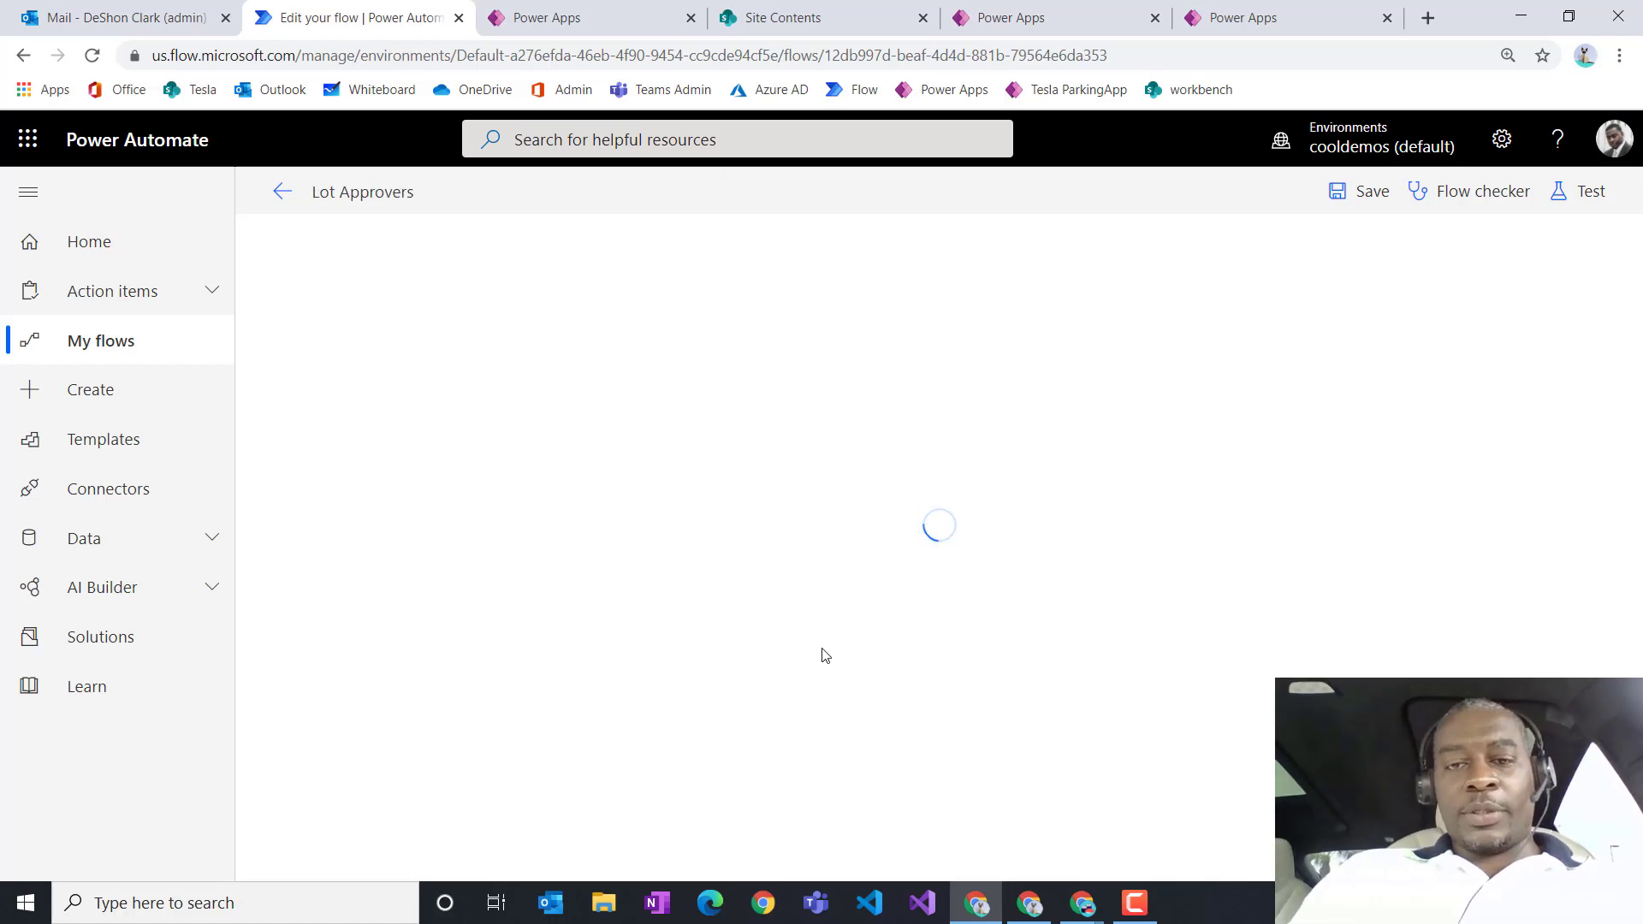
# Step: Expand WasLotApproved and WasSpotApproved to reveal the temp OneDrive file, PDF conversion and final email steps
pyautogui.moveTo(930, 512)
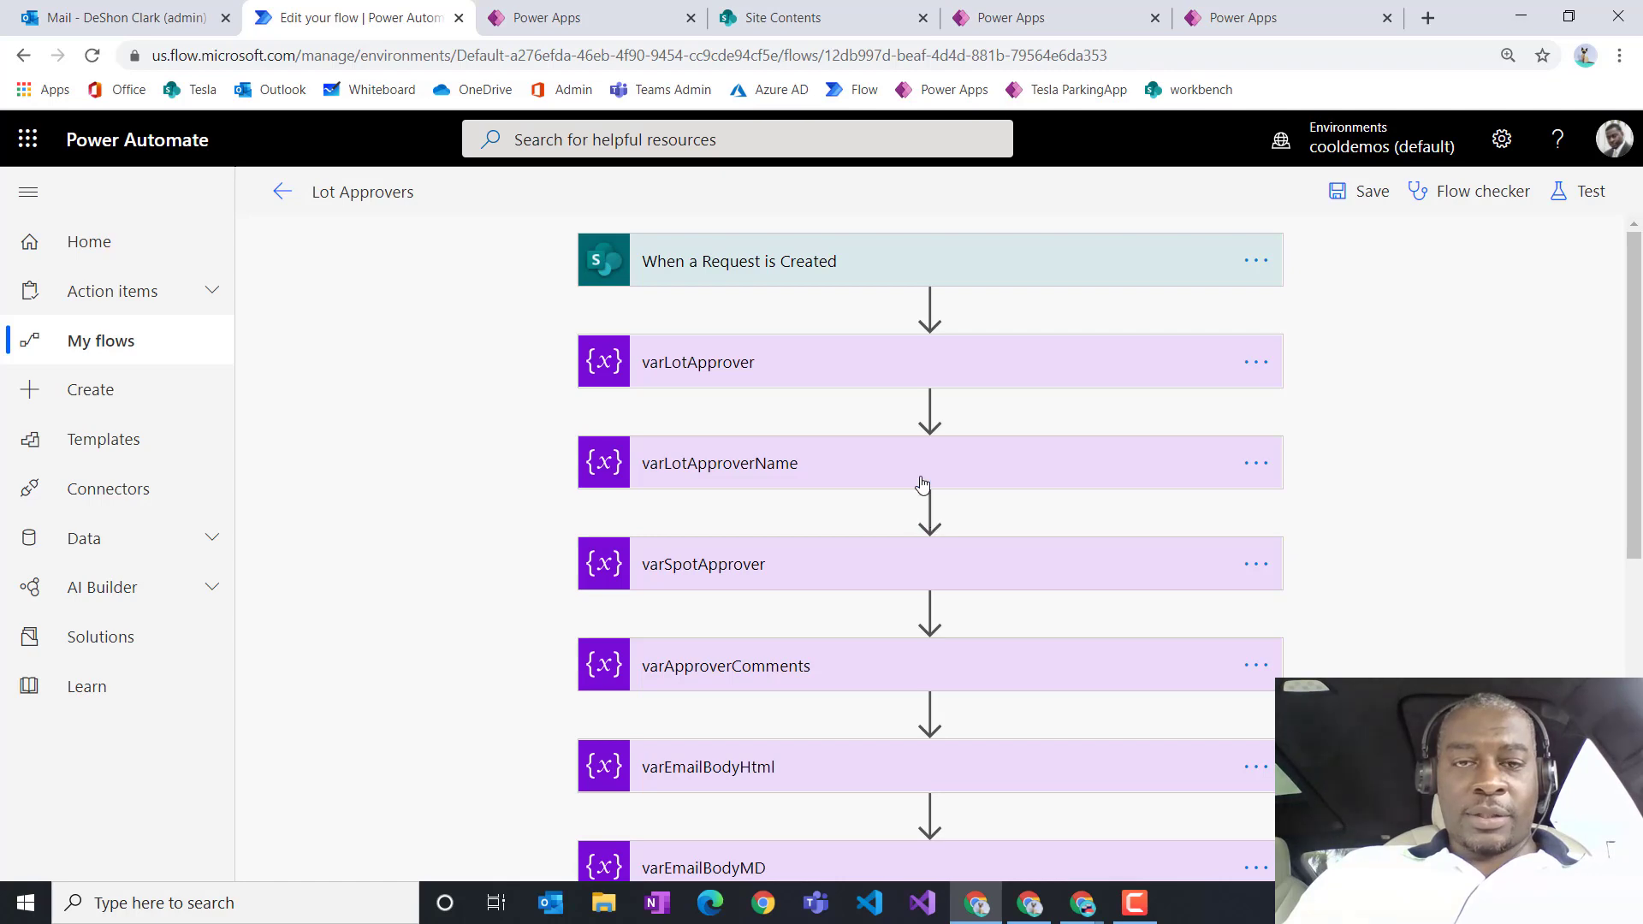
pyautogui.scroll(-7, 881, 685)
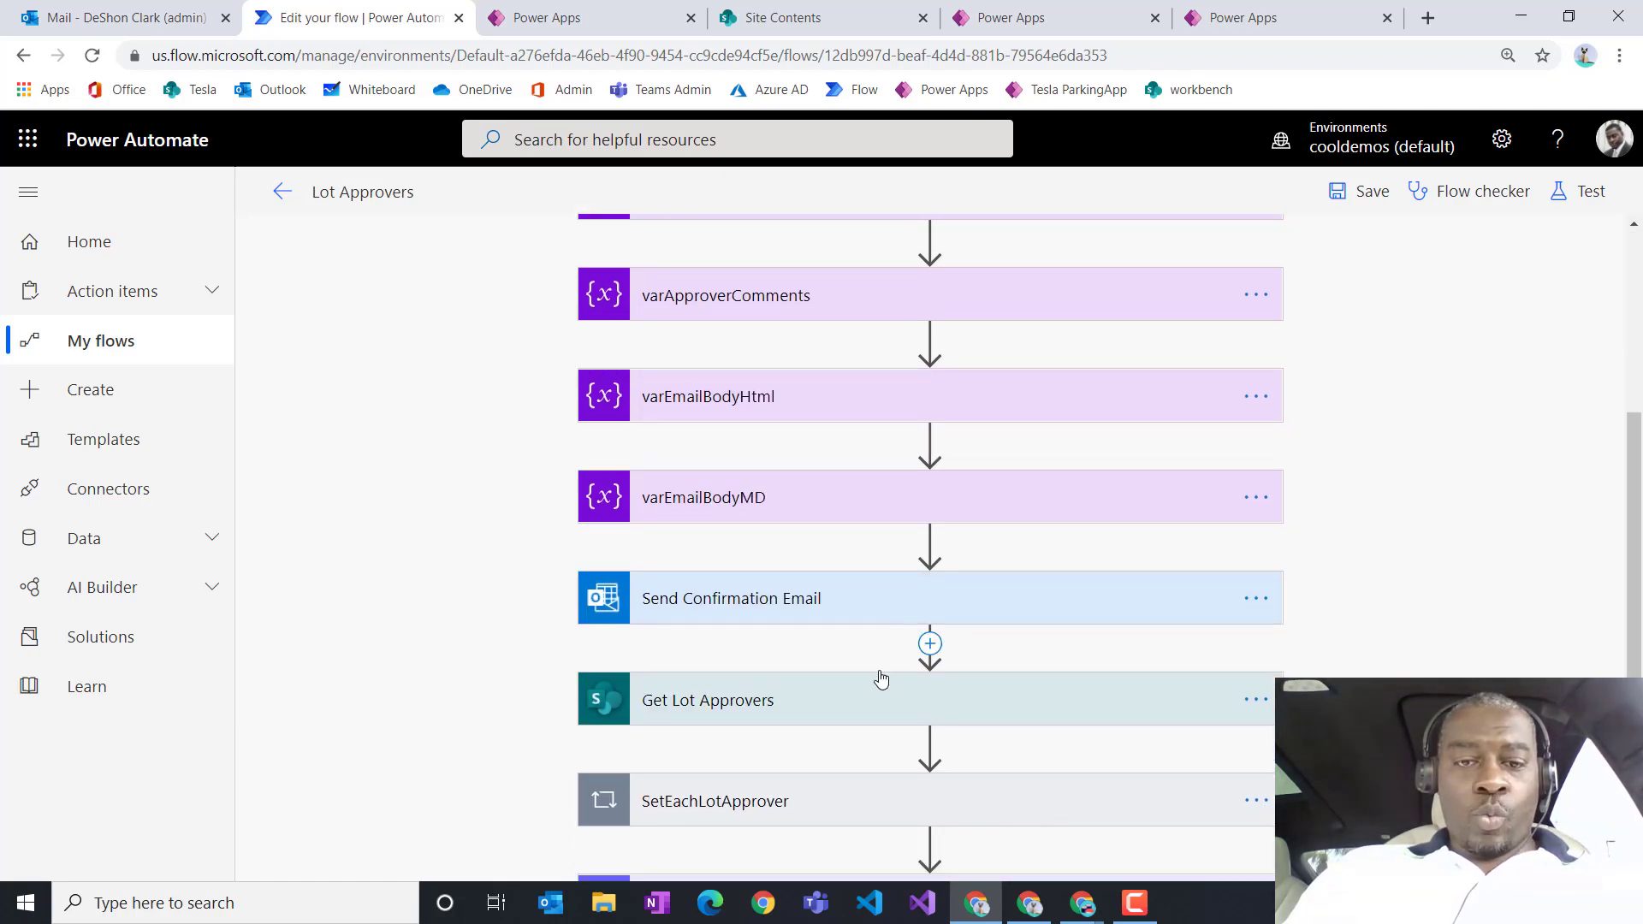
pyautogui.click(830, 753)
pyautogui.scroll(-8, 744, 730)
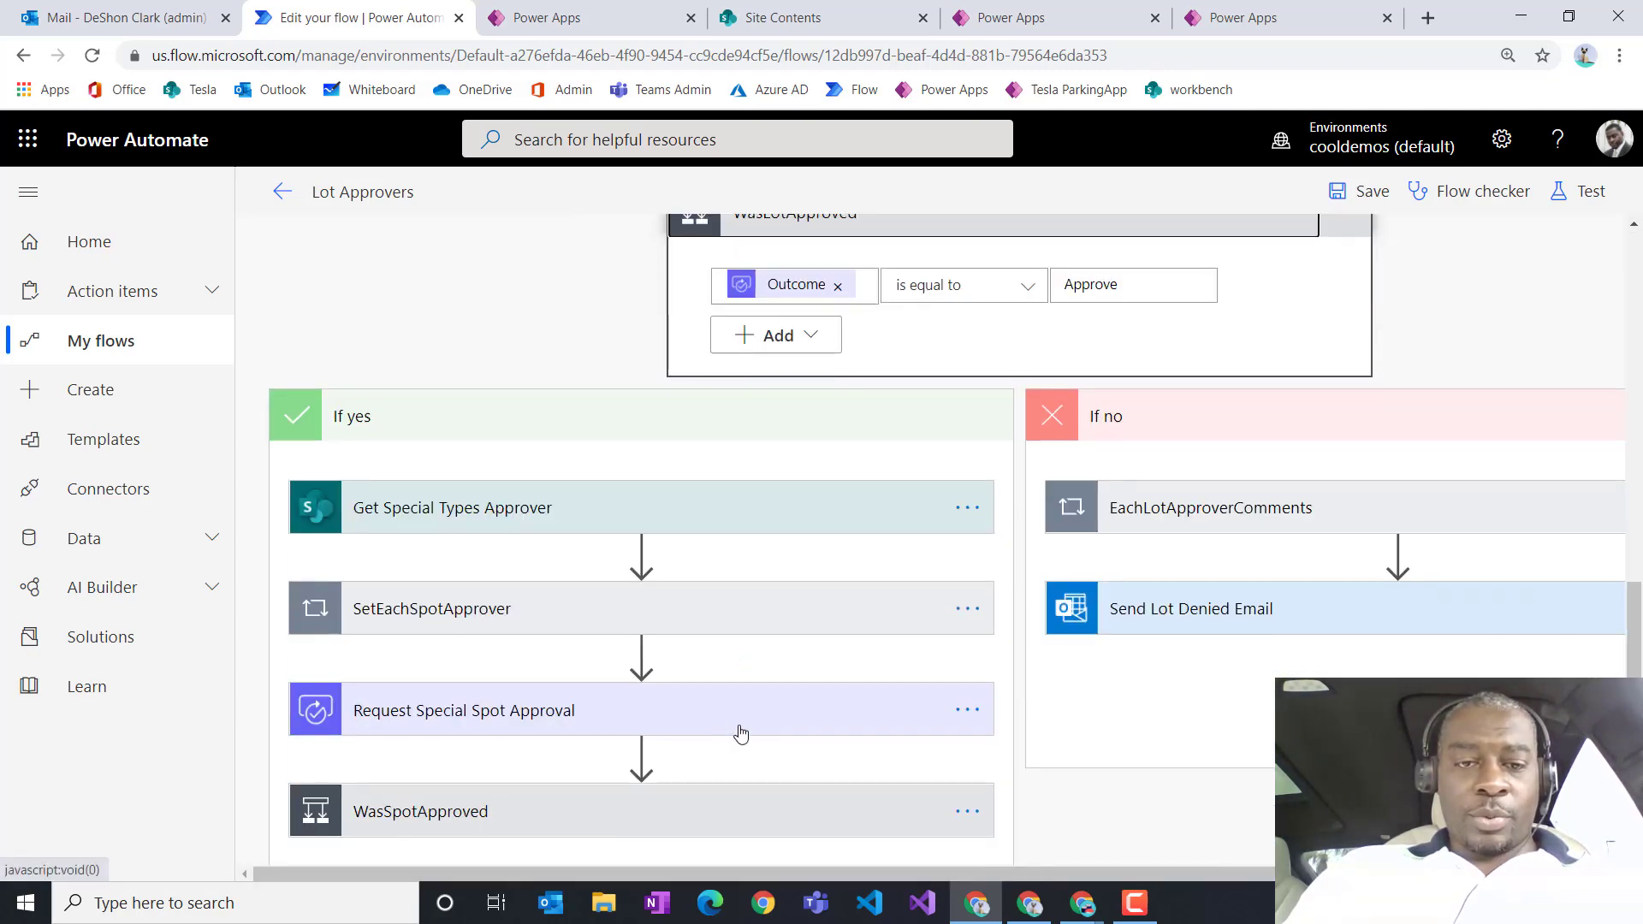
pyautogui.click(546, 582)
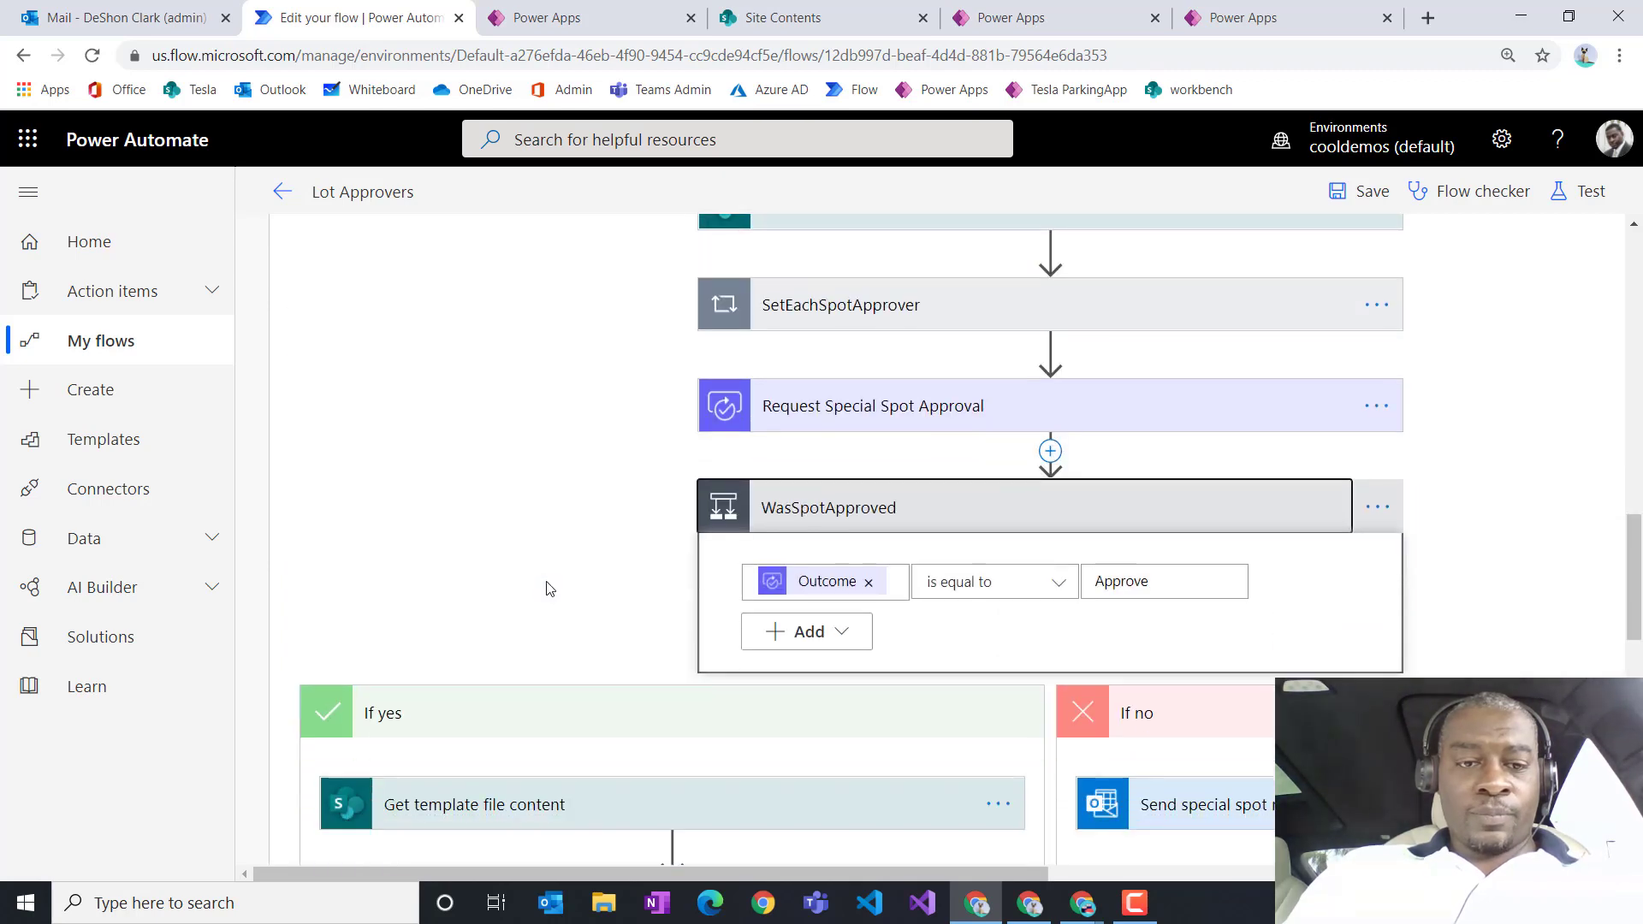
pyautogui.scroll(-6, 550, 588)
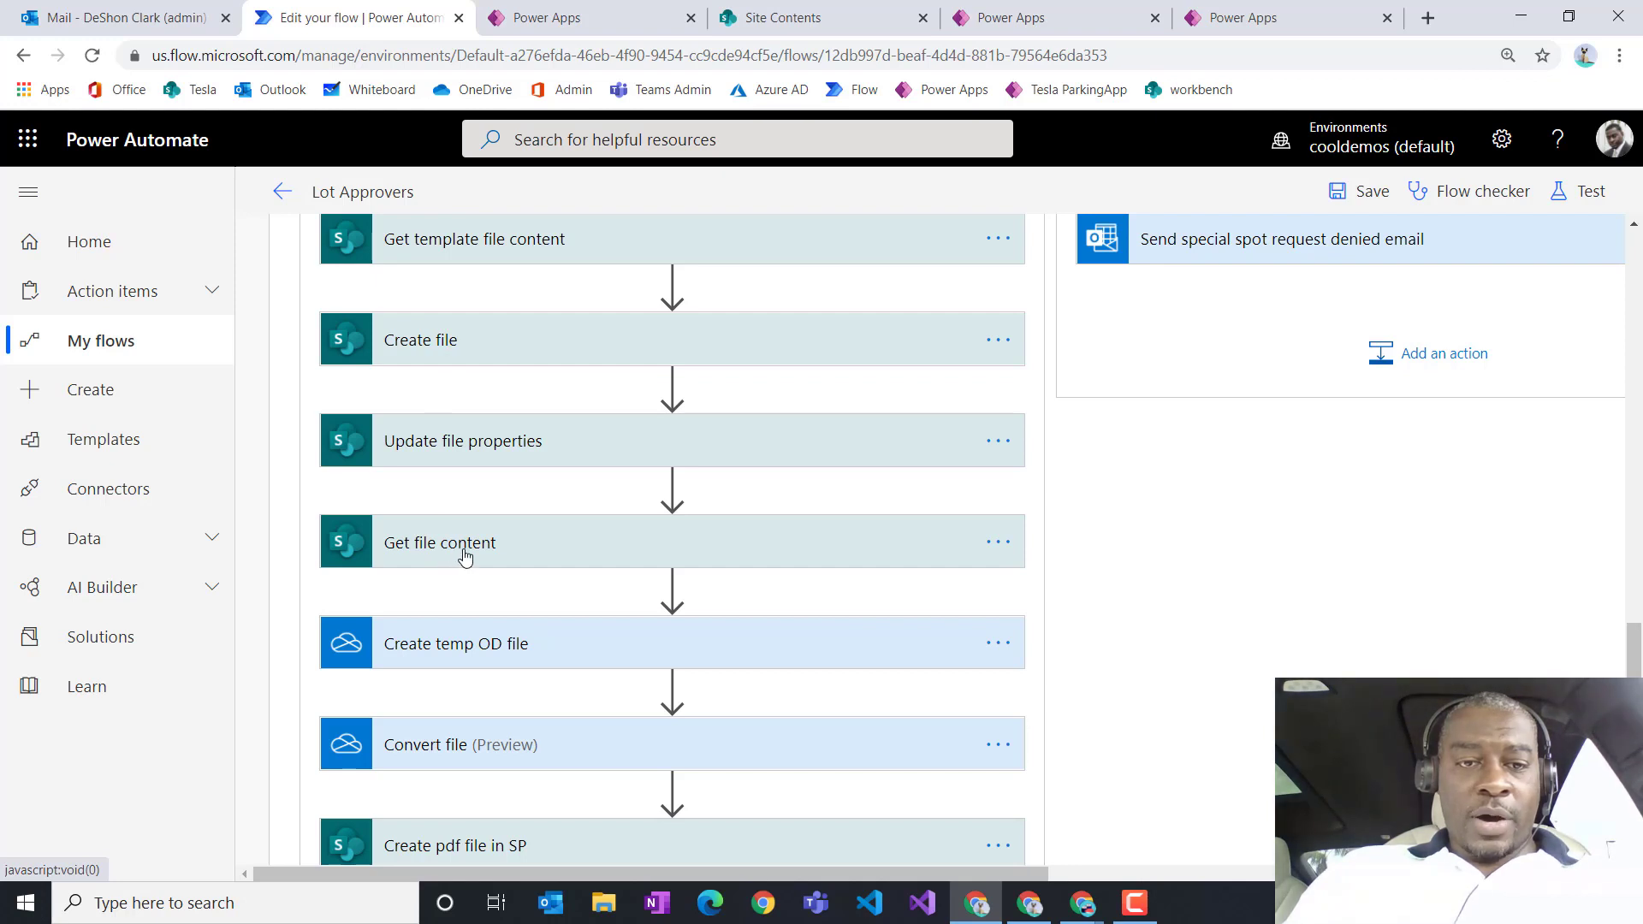
pyautogui.scroll(-3, 464, 560)
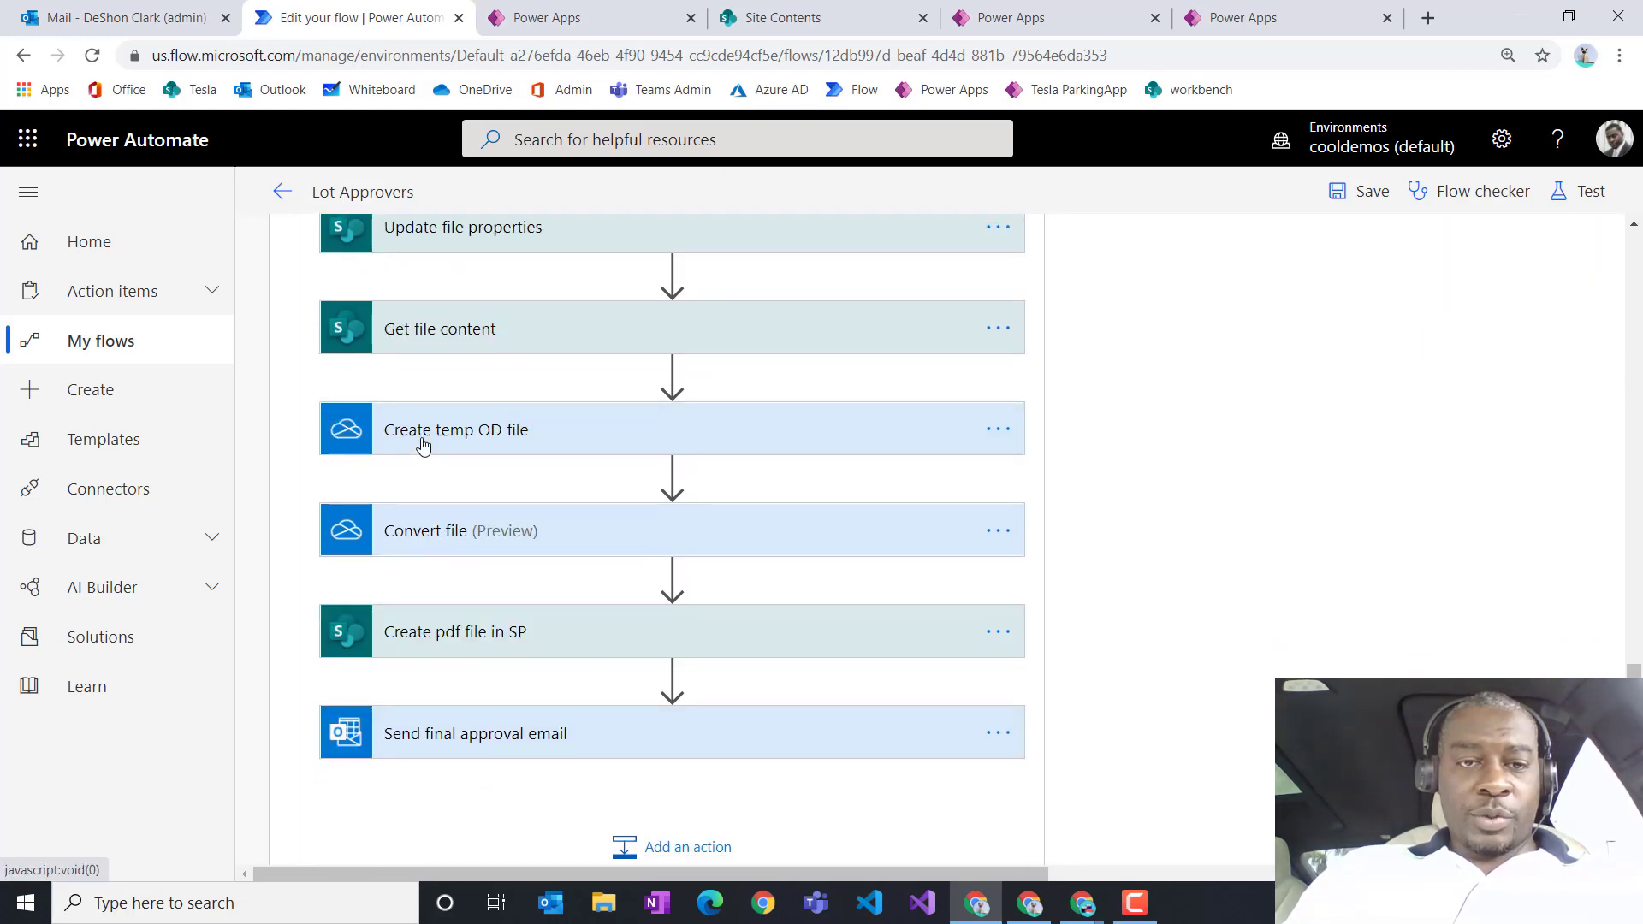
pyautogui.scroll(-1, 500, 436)
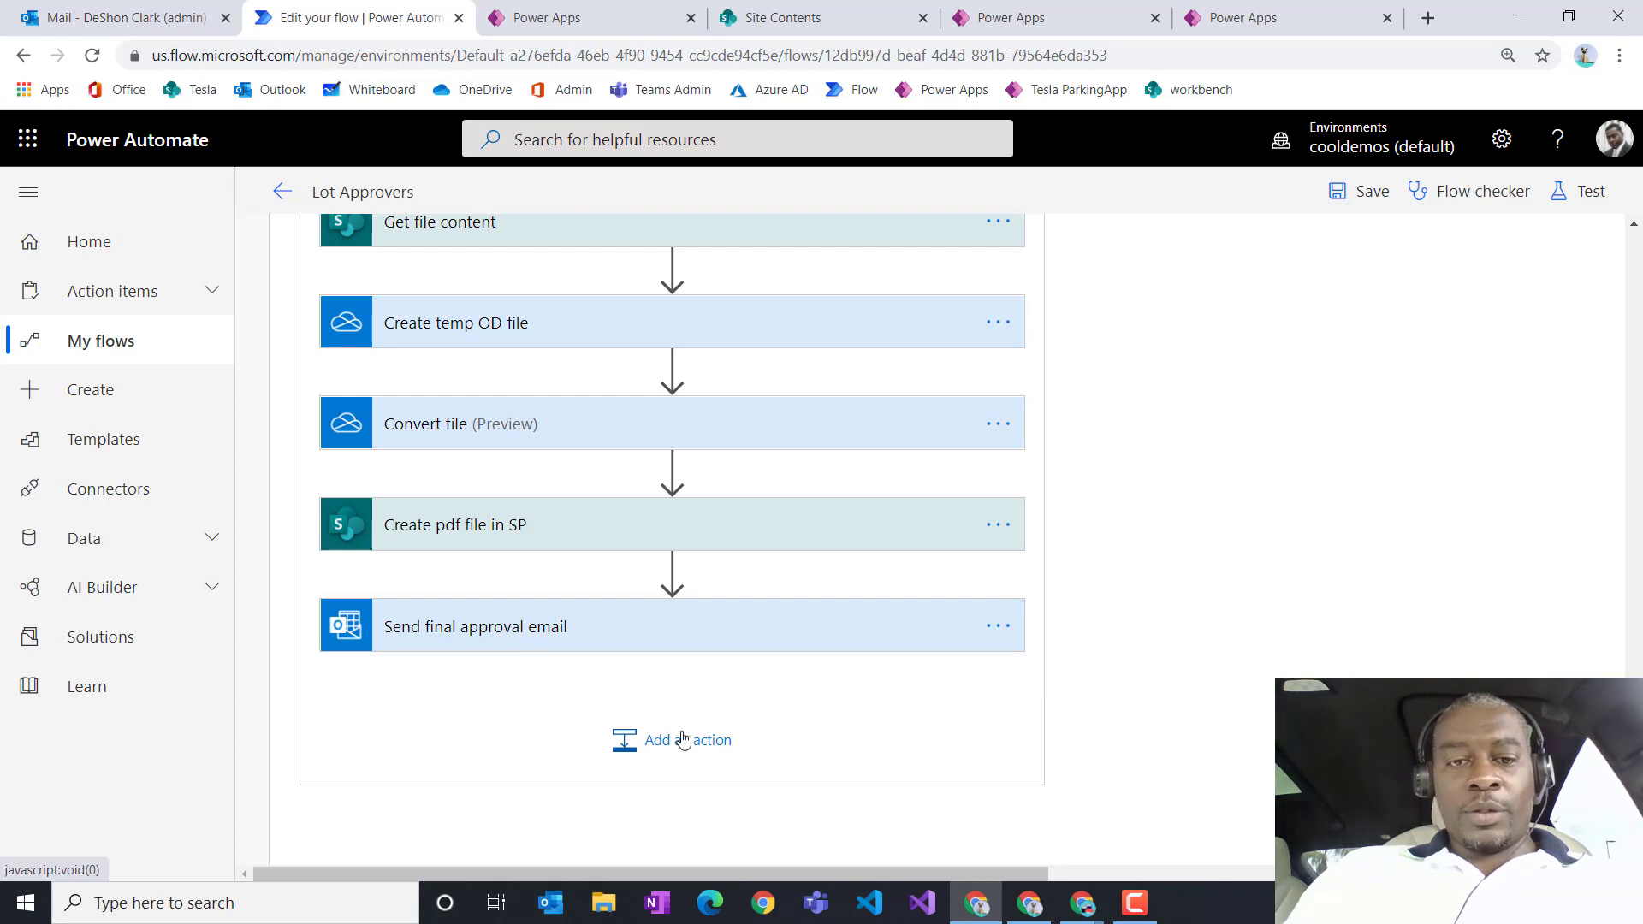
pyautogui.scroll(2, 620, 652)
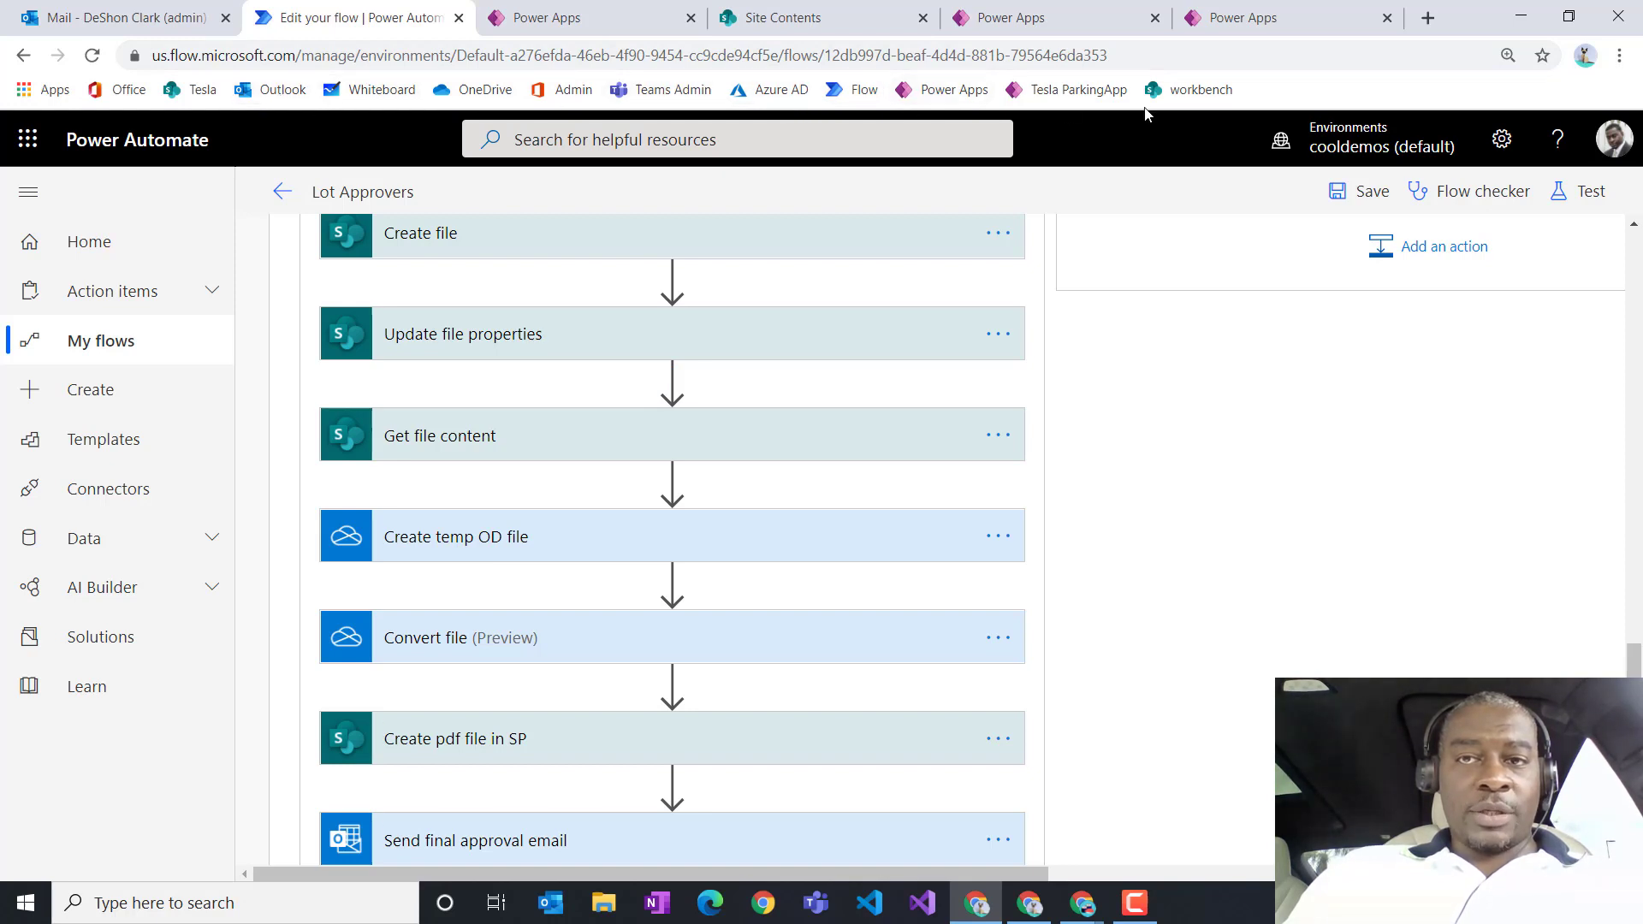
# Step: Open OneDrive in a new tab, confirm the temp Word file in parking-lot-receipt, and return to the flow
pyautogui.rightClick(476, 94)
pyautogui.click(496, 103)
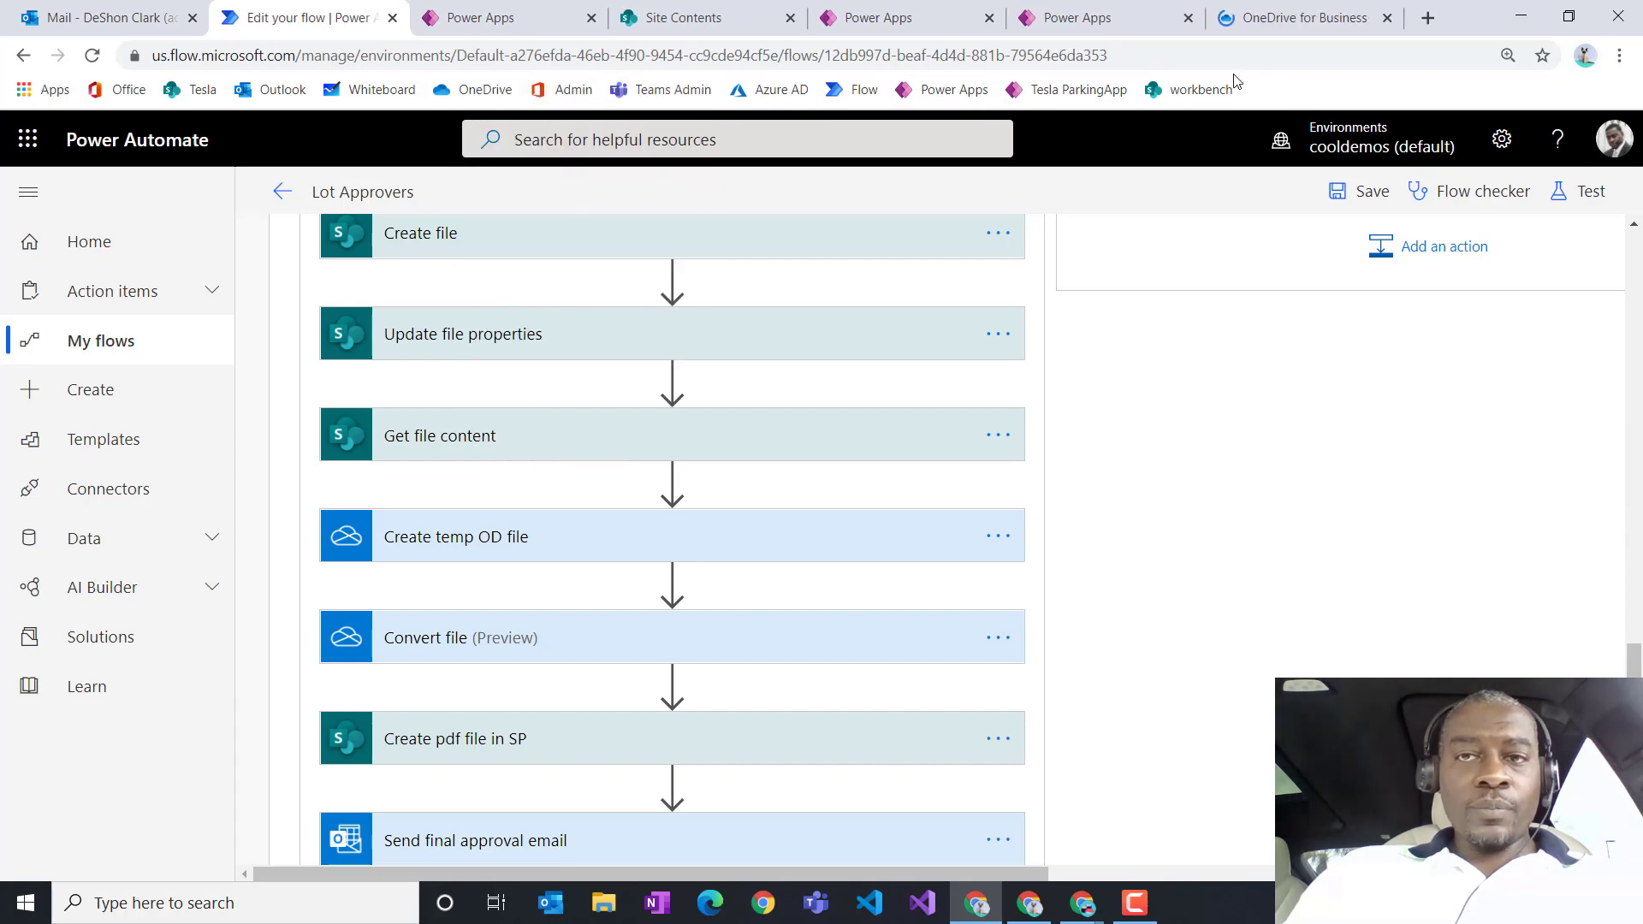
pyautogui.click(1262, 19)
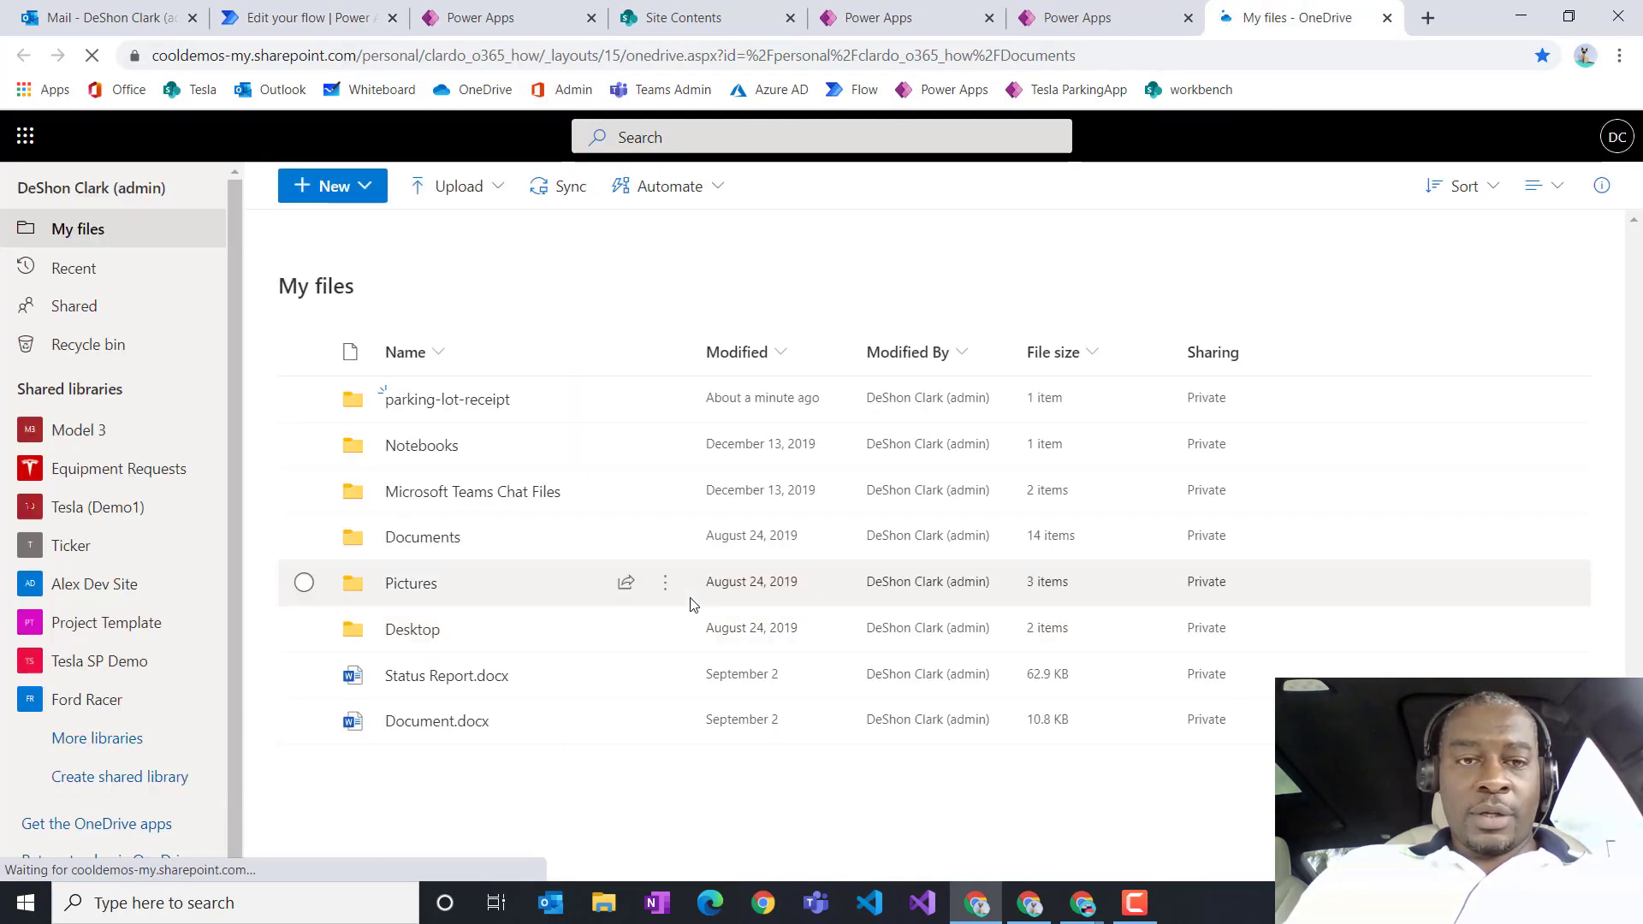
pyautogui.click(447, 401)
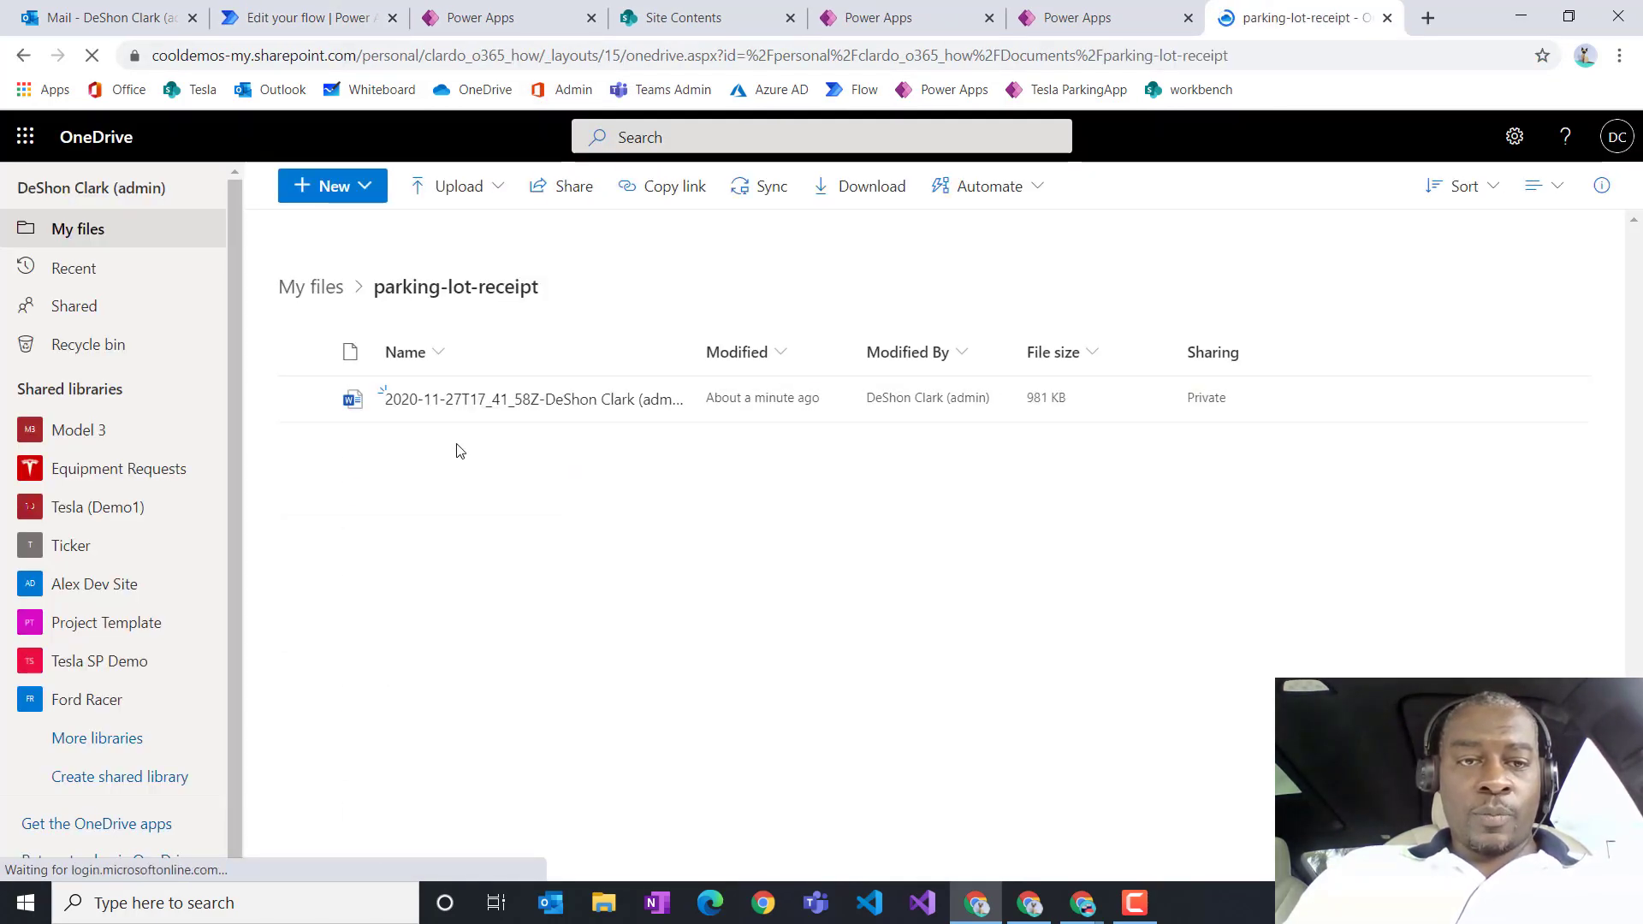
pyautogui.moveTo(654, 402)
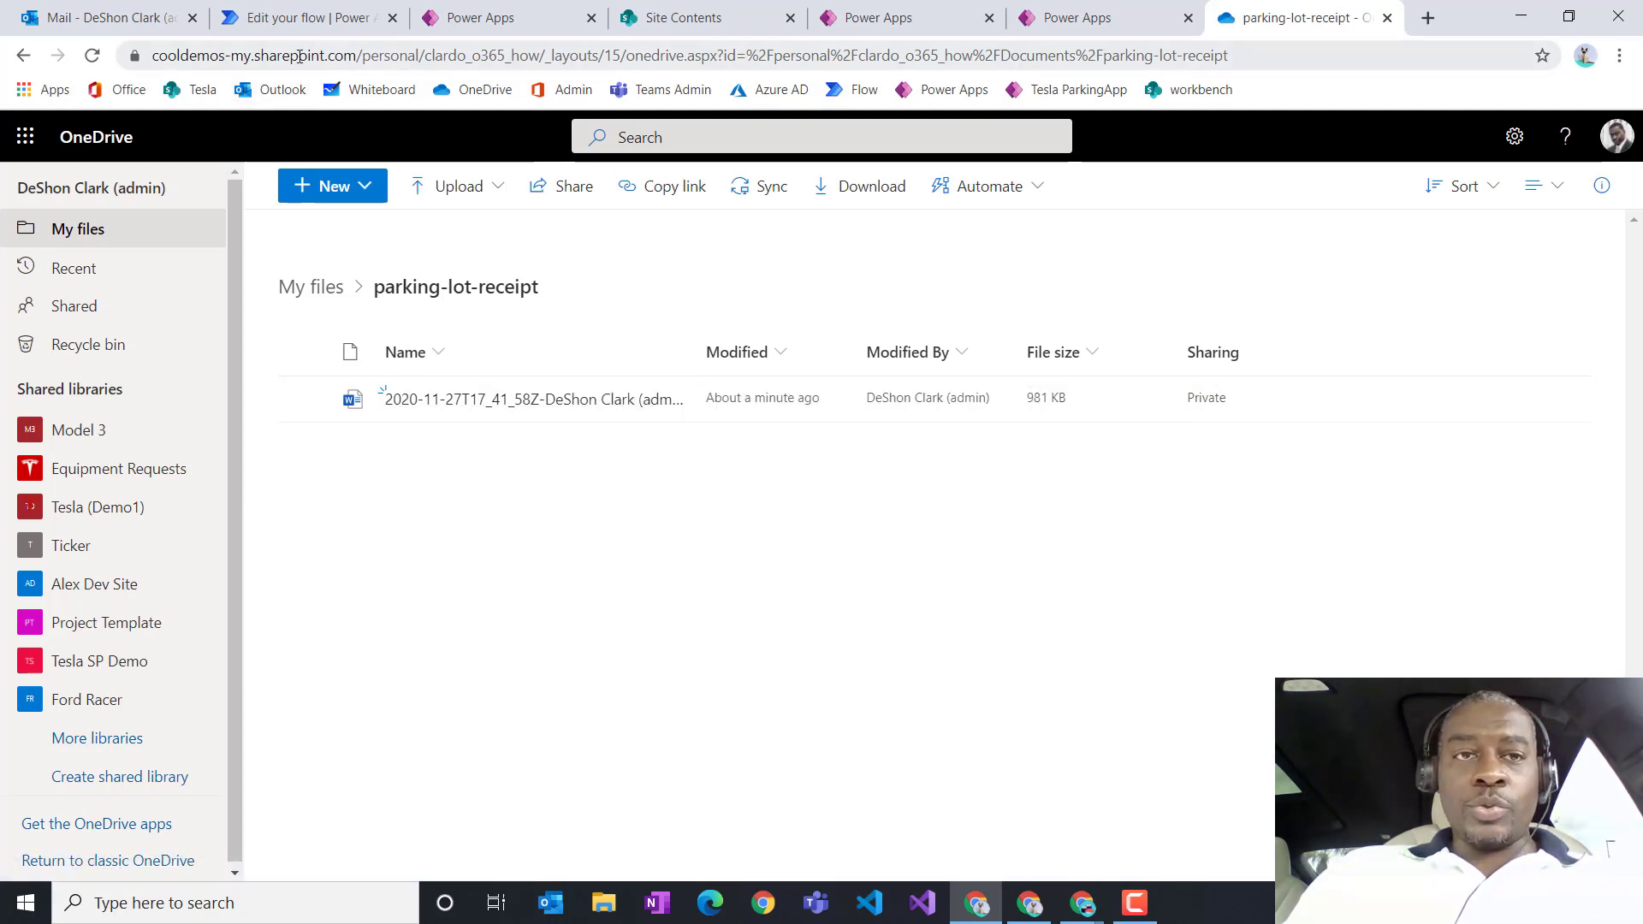
pyautogui.click(277, 21)
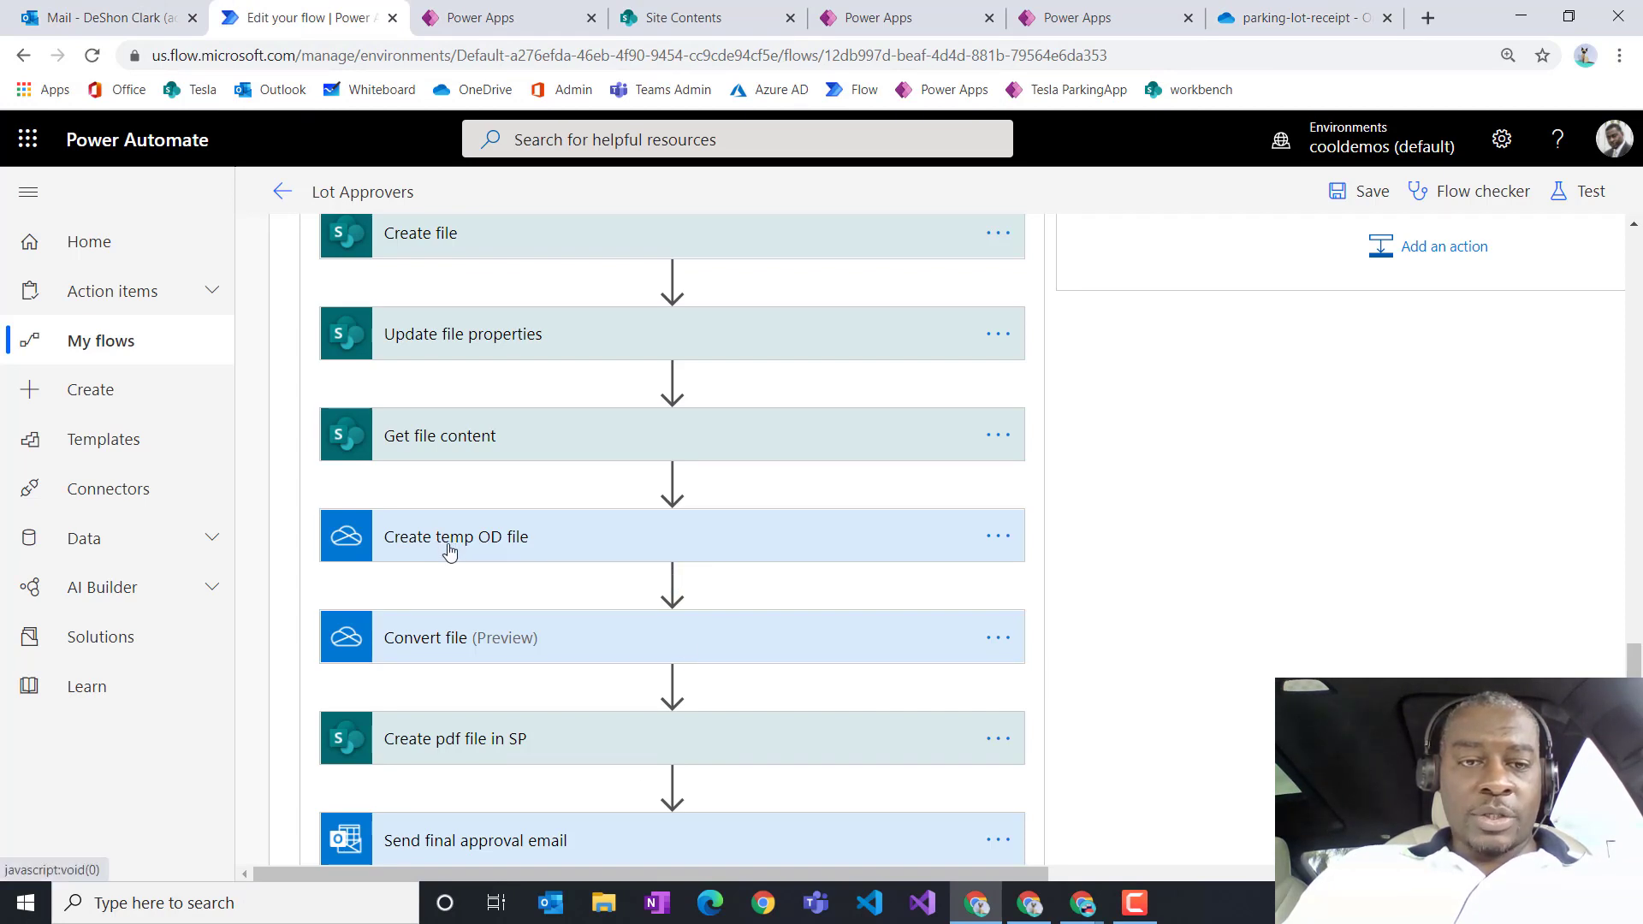
# Step: View the connection account used by Create temp OD file, then return to the lot approver's mailbox
pyautogui.click(997, 537)
pyautogui.press('Escape')
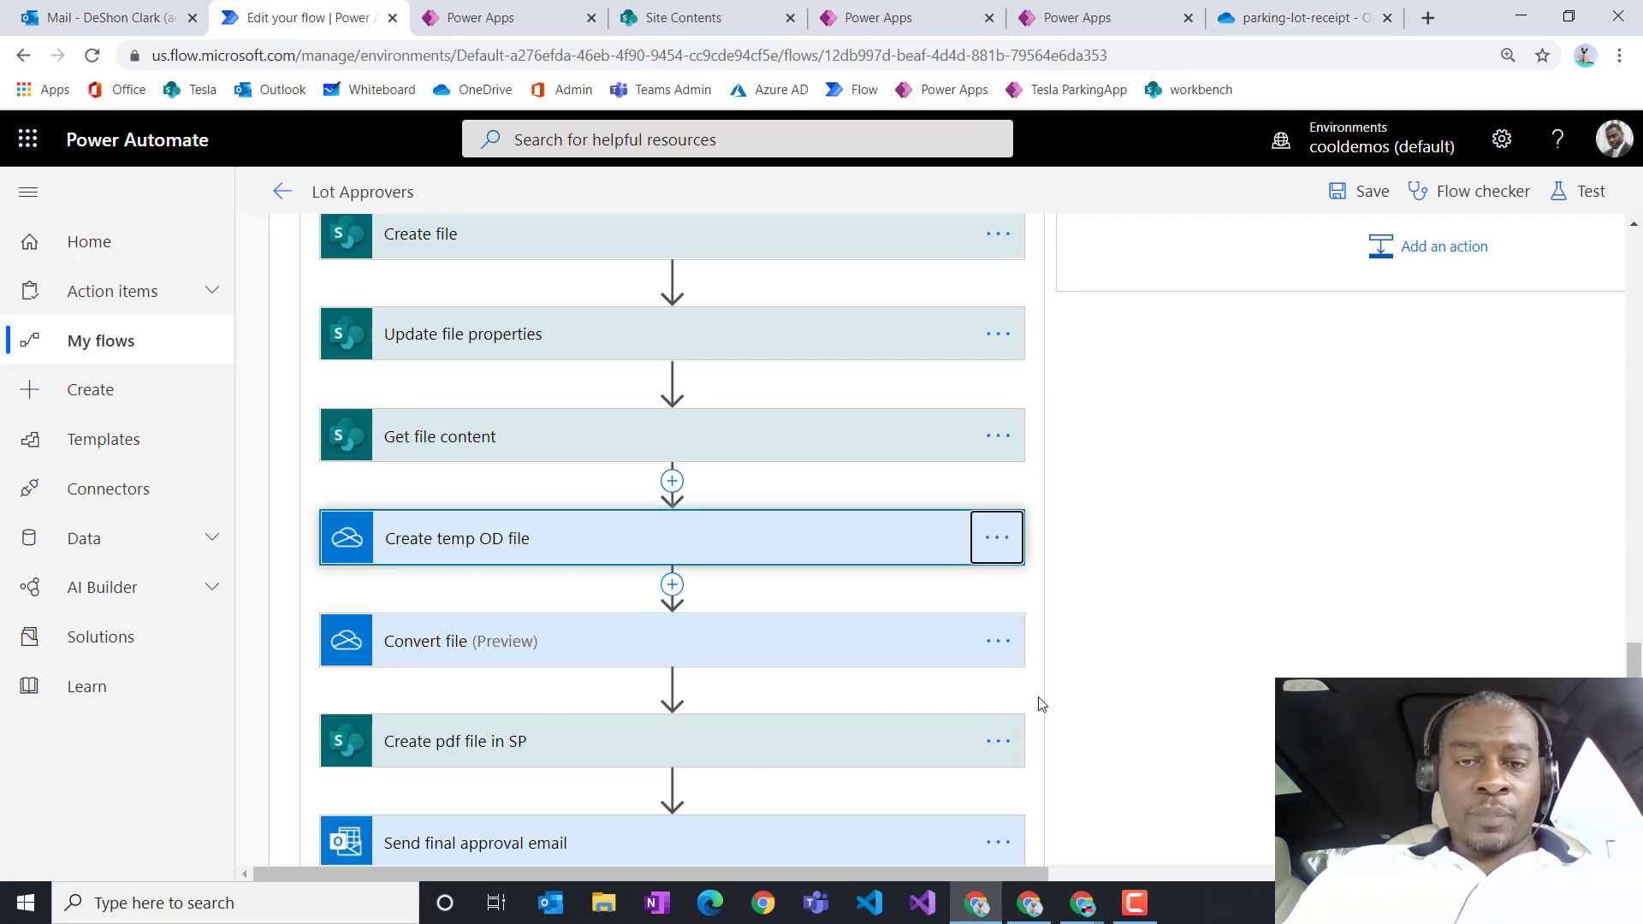
pyautogui.click(1000, 539)
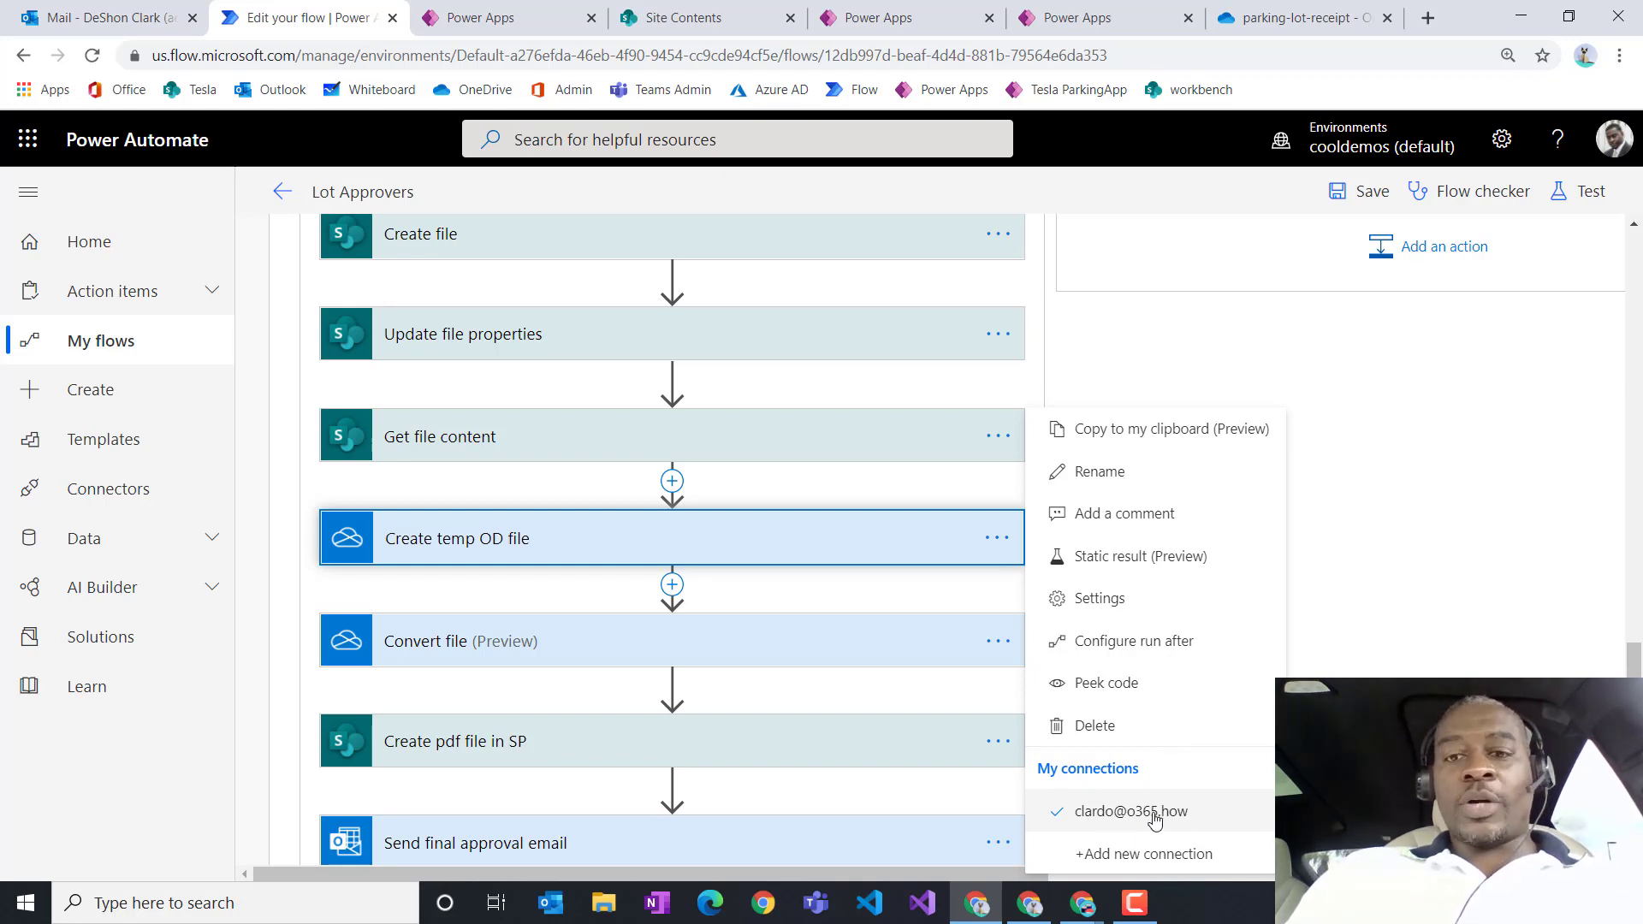
pyautogui.click(1030, 903)
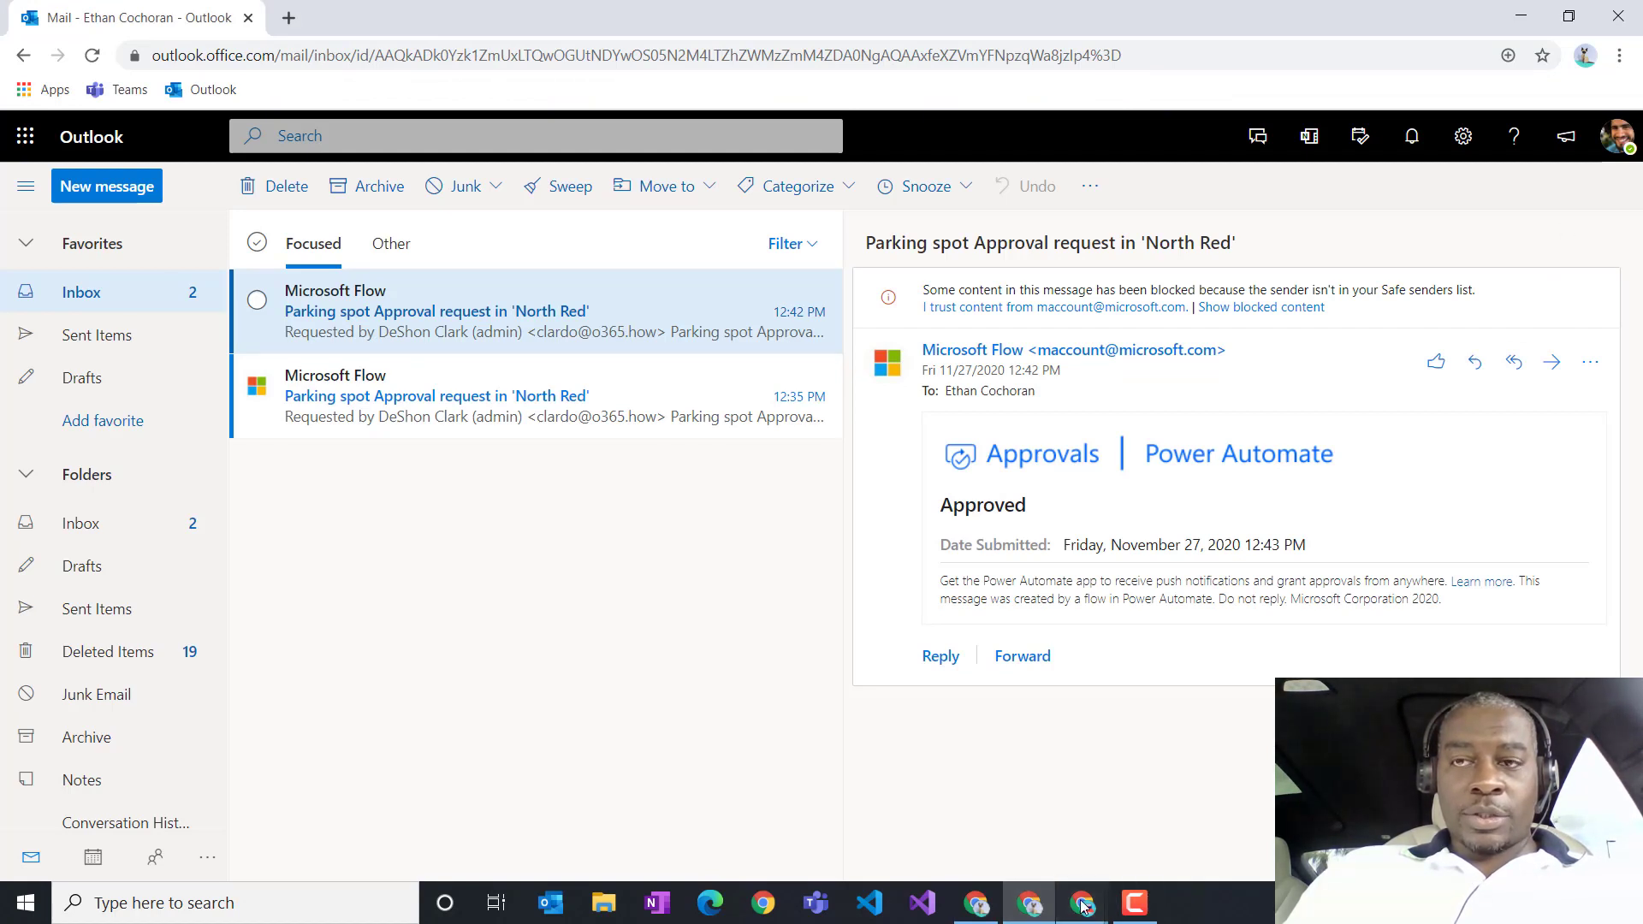
# Step: Switch to the requester's mailbox window, then launch Tesla ParkingApp from the Power Apps apps list
pyautogui.moveTo(1083, 903)
pyautogui.click(1062, 826)
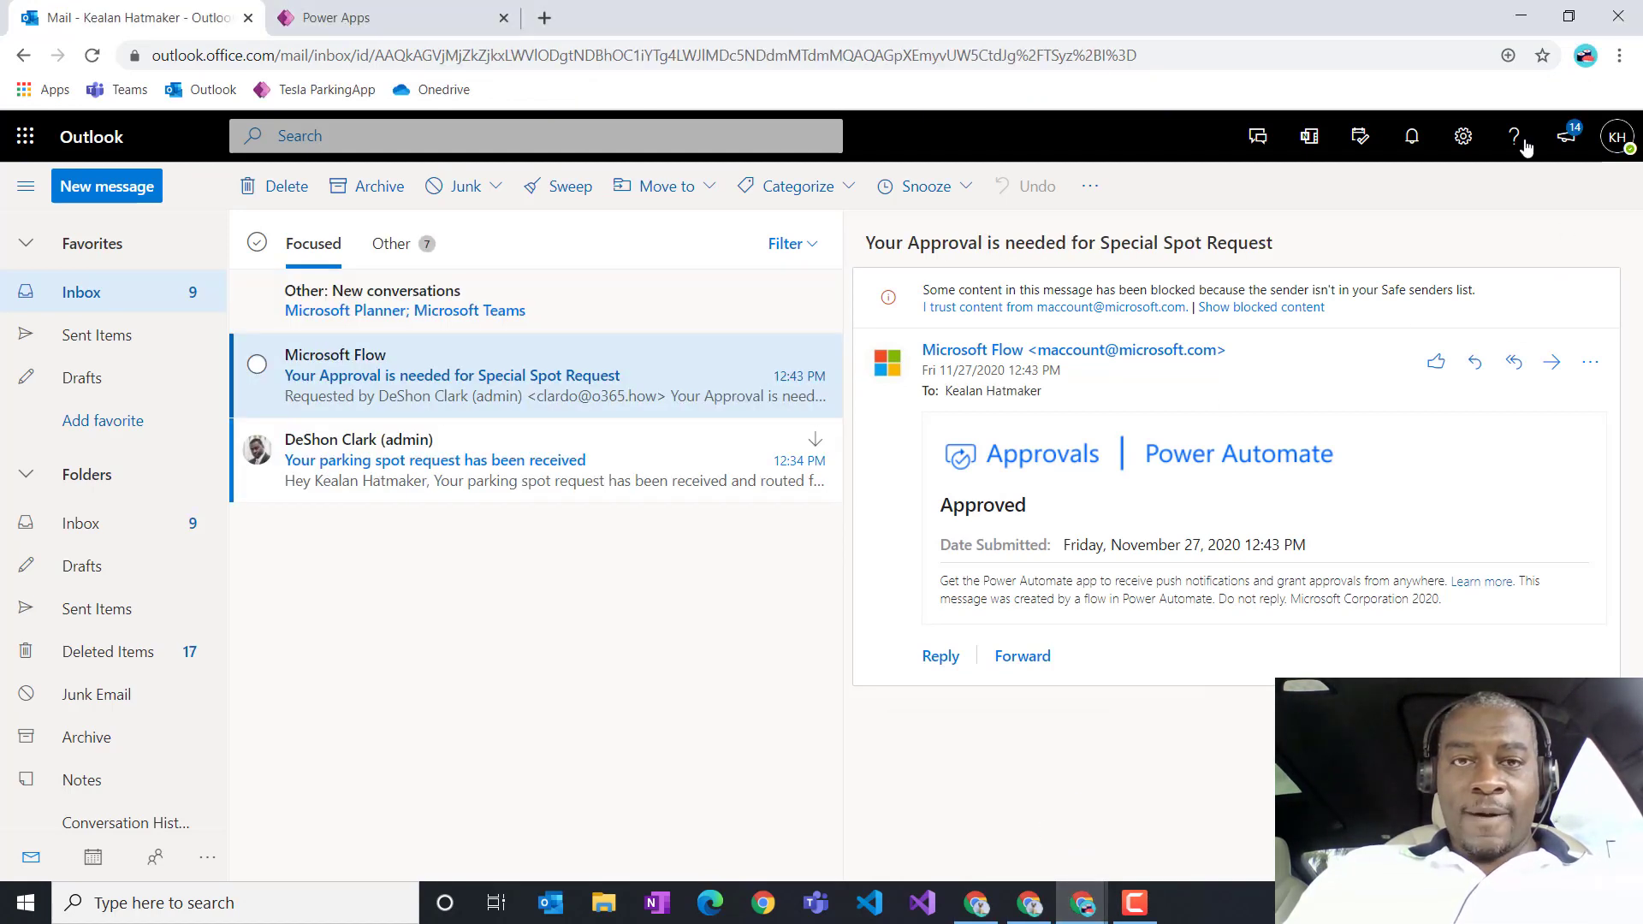
pyautogui.click(390, 19)
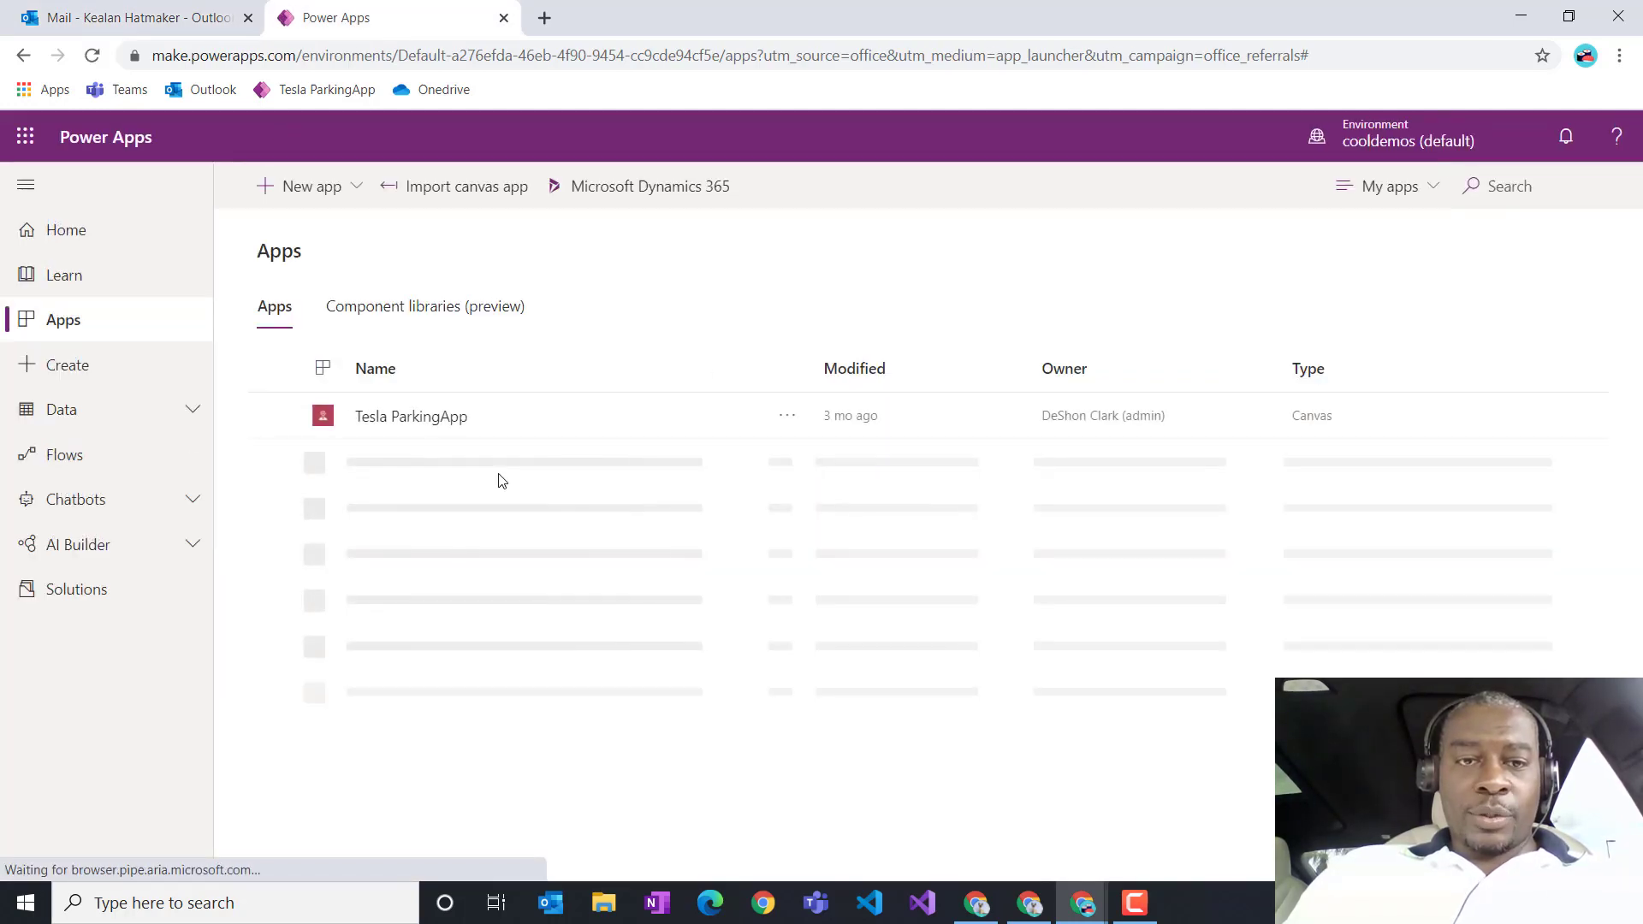
pyautogui.click(411, 417)
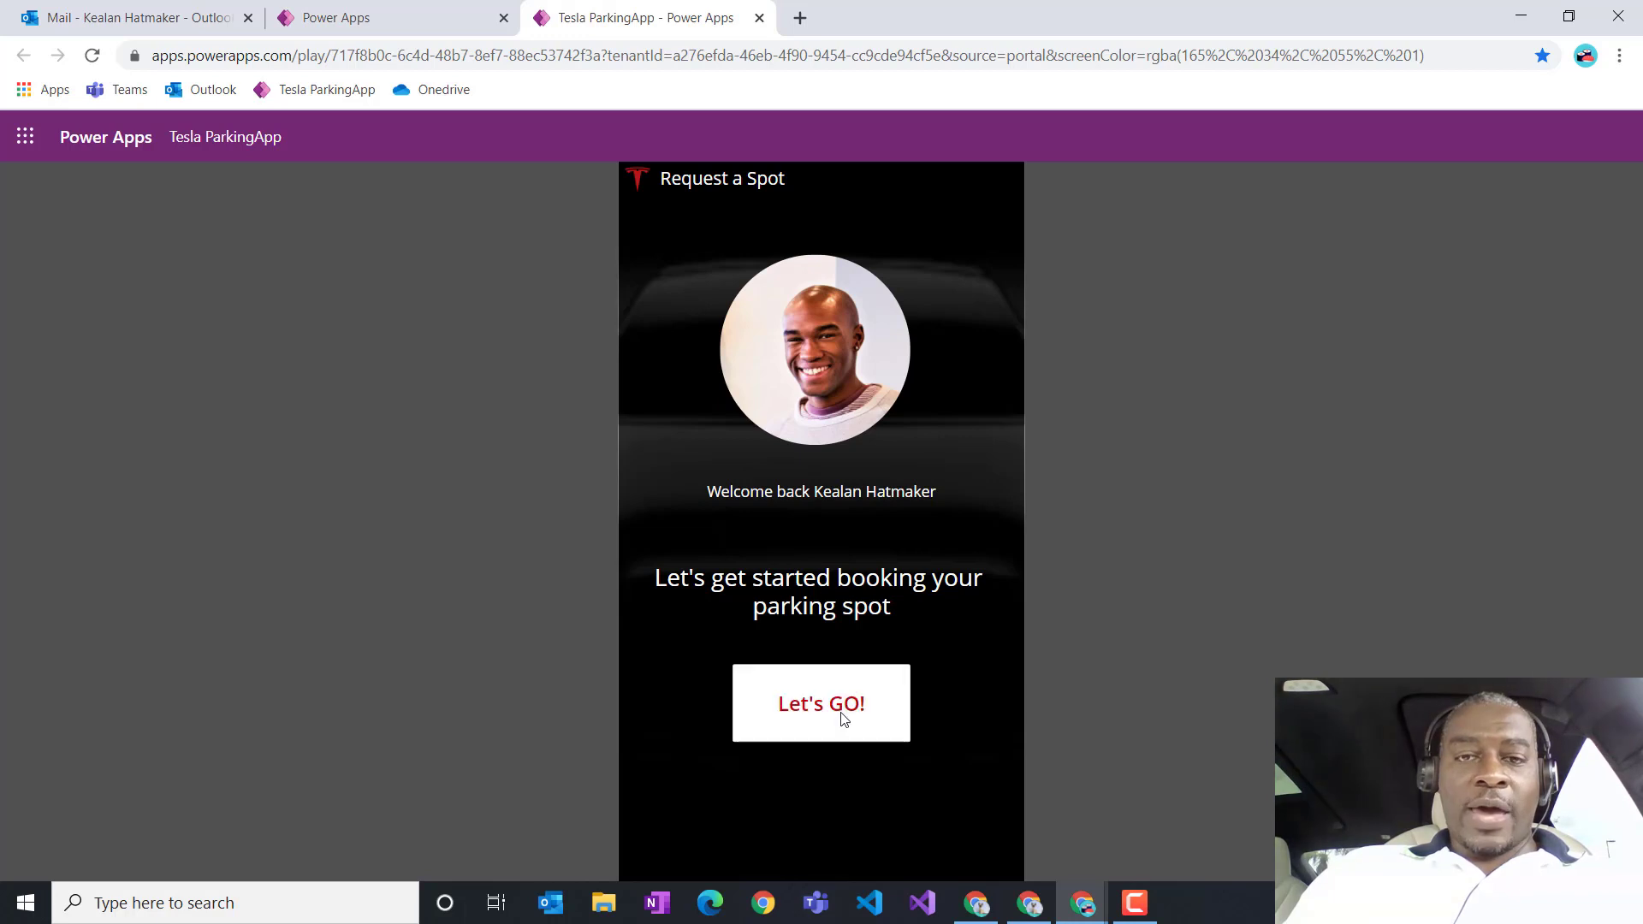
# Step: Start a booking, enter the badge number, and keep the 11/27/2020 date
pyautogui.click(840, 711)
pyautogui.click(810, 330)
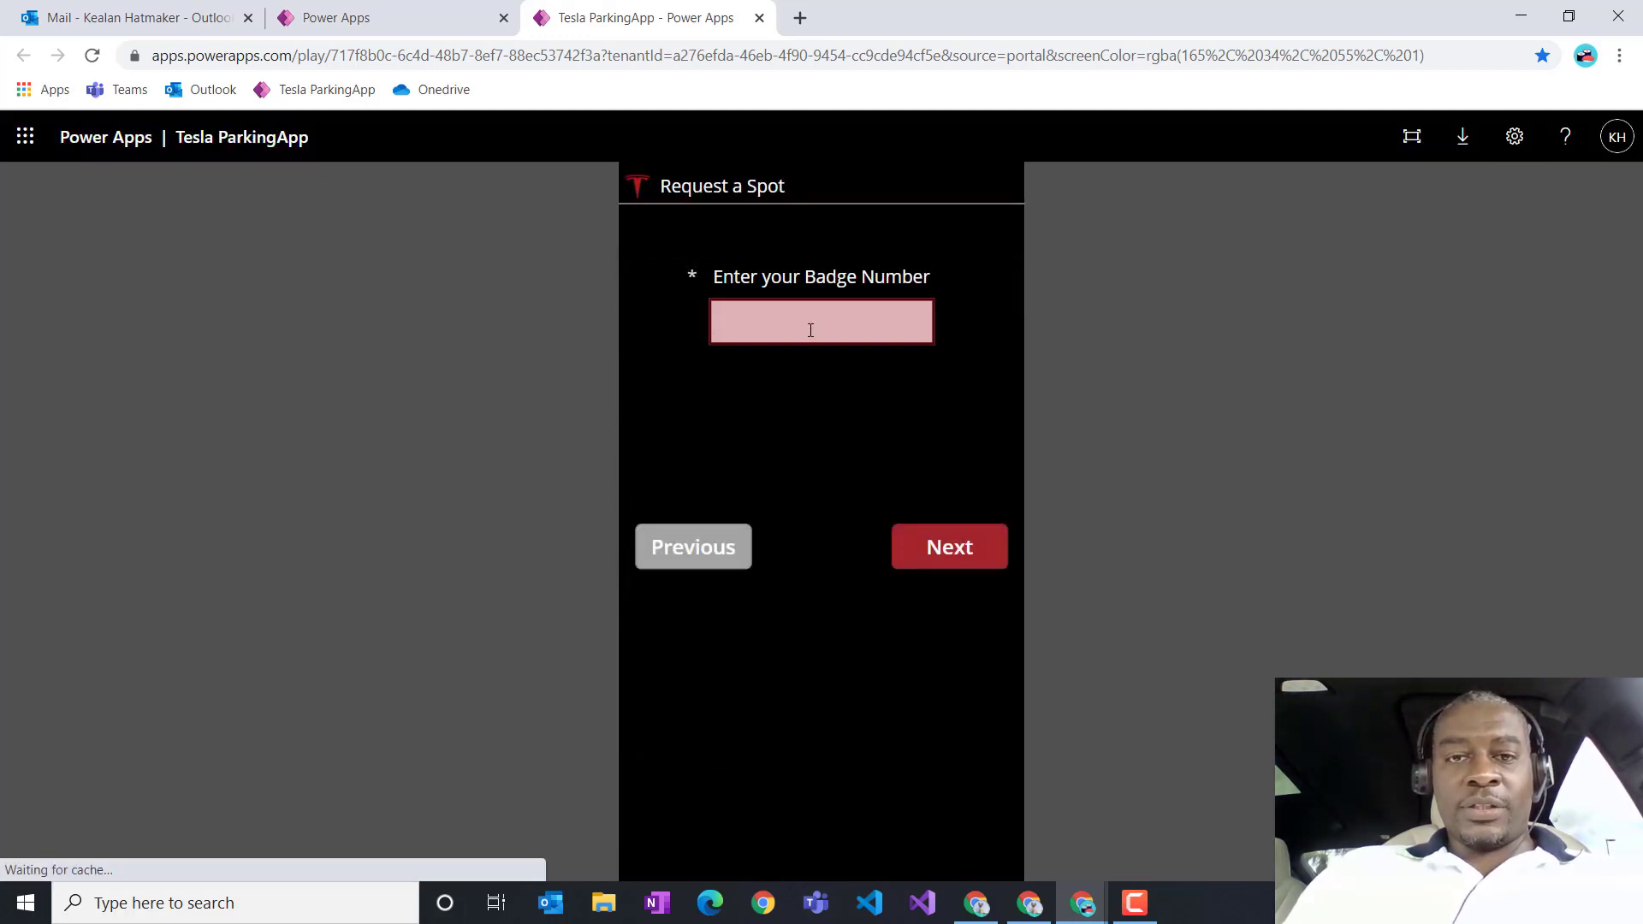
pyautogui.click(950, 553)
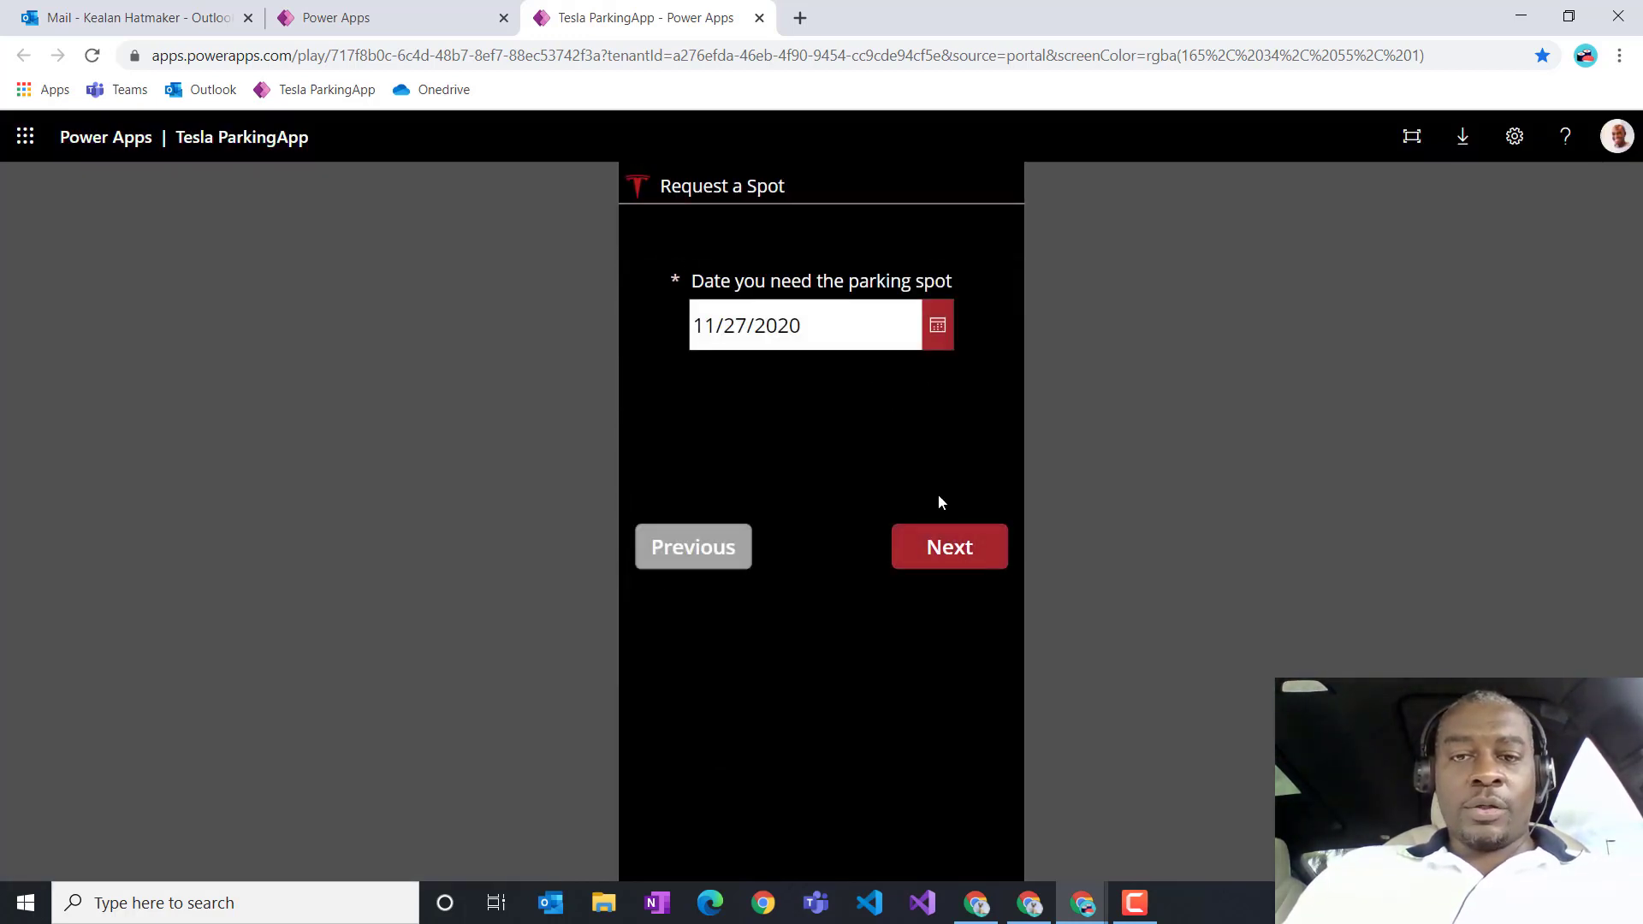
pyautogui.click(955, 546)
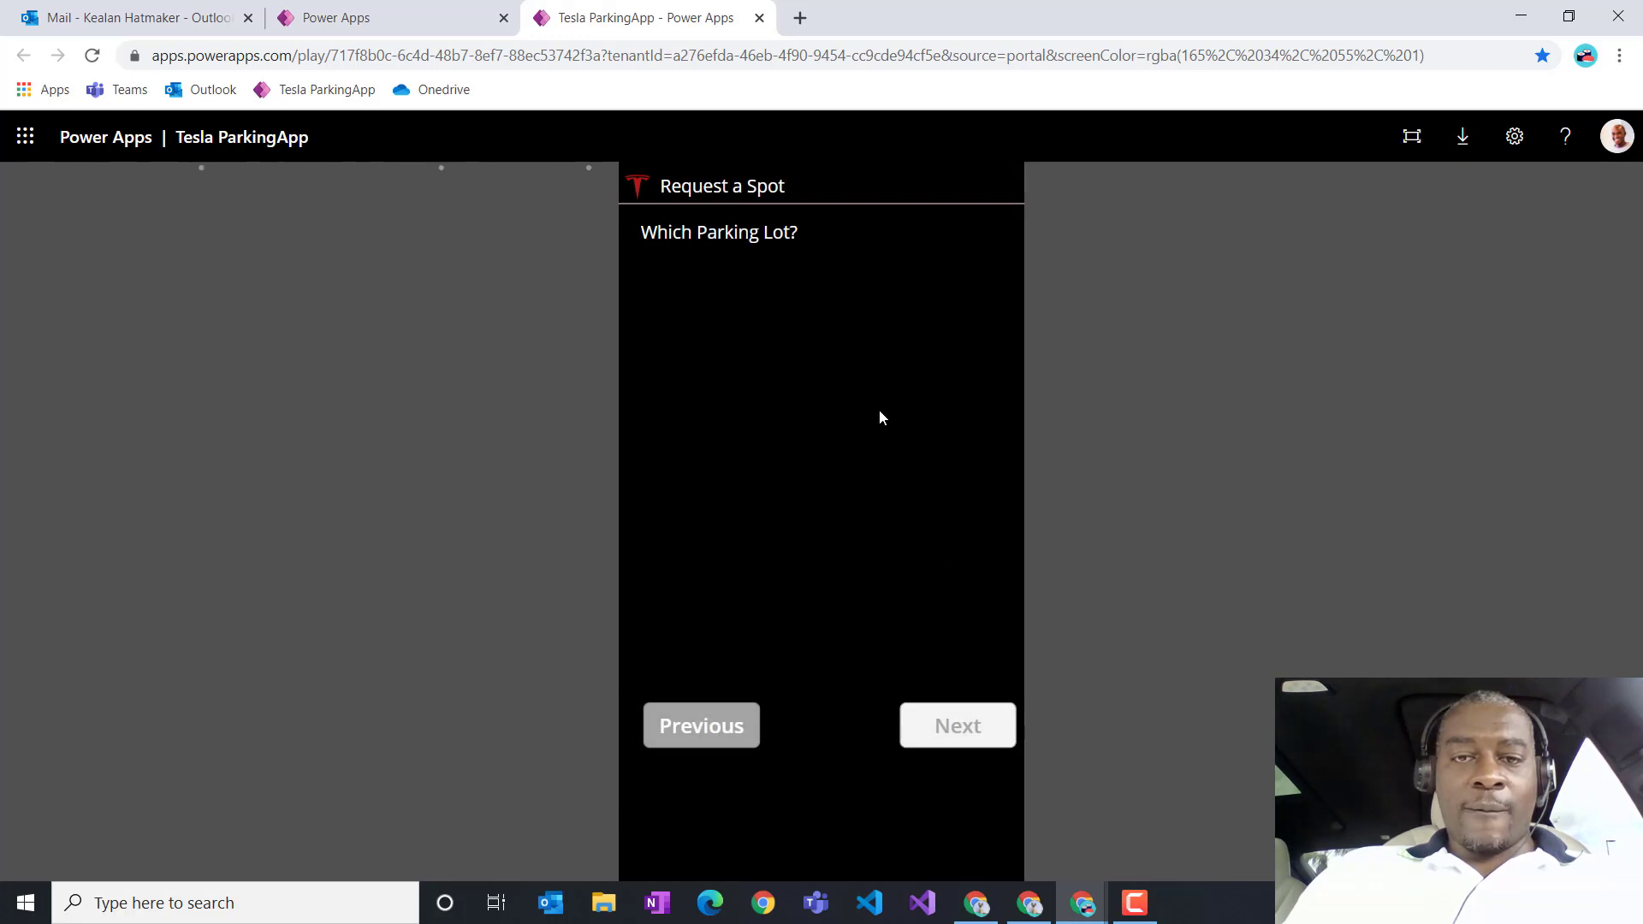
# Step: Choose North Red, a Tesla Charger spot and Alfa Romeo Giulia, then submit the request
pyautogui.click(712, 425)
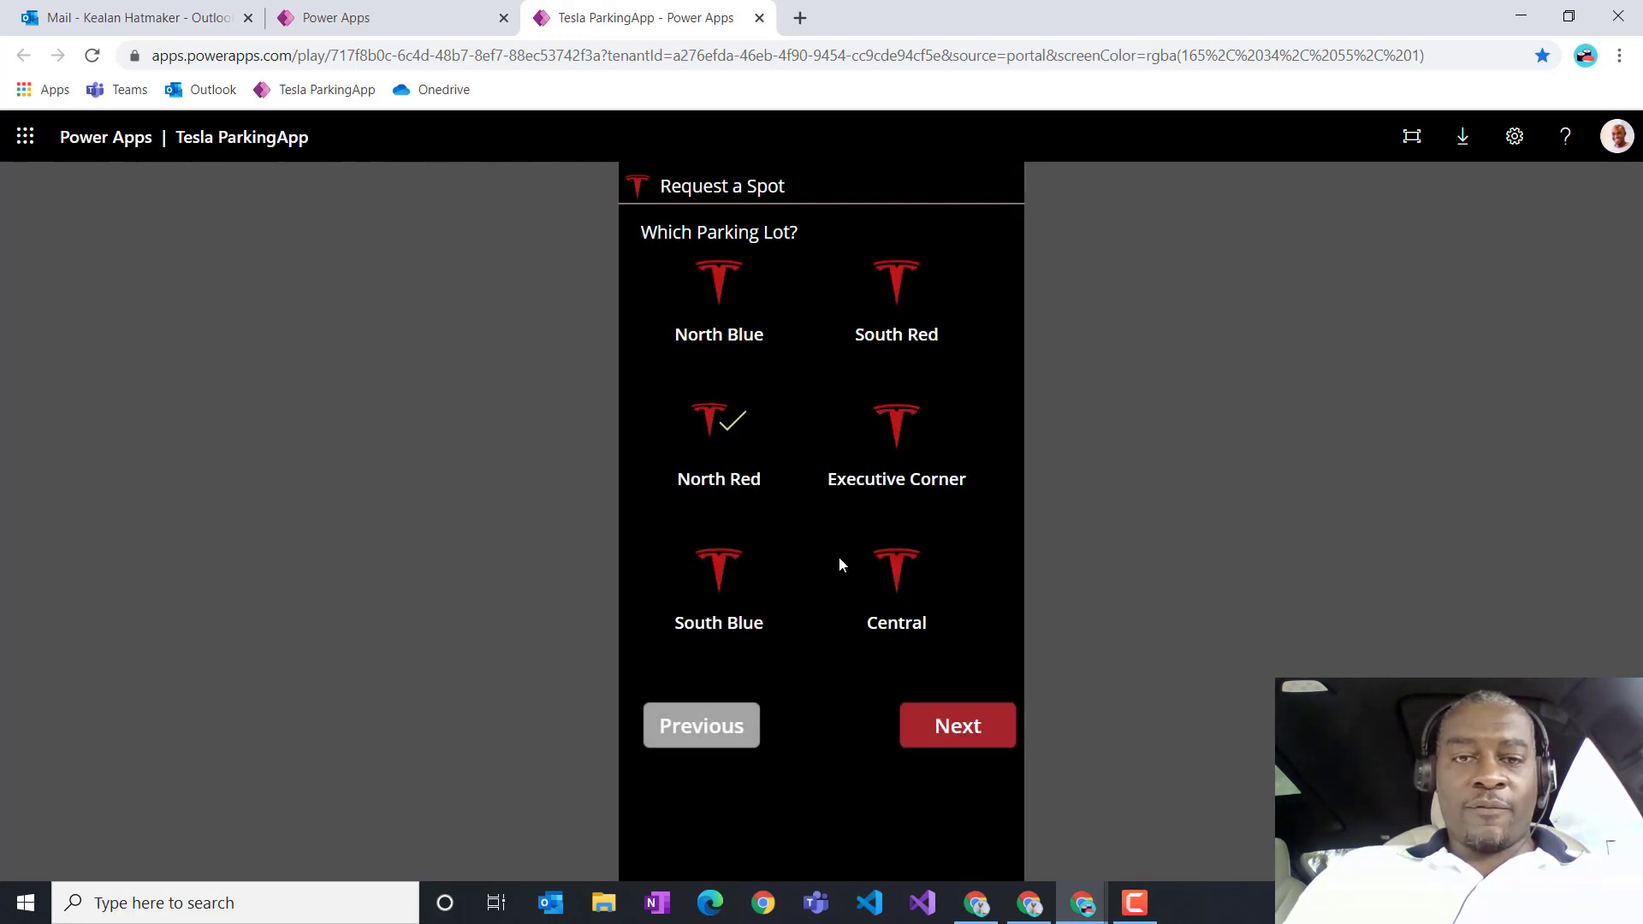
pyautogui.click(932, 728)
pyautogui.click(890, 307)
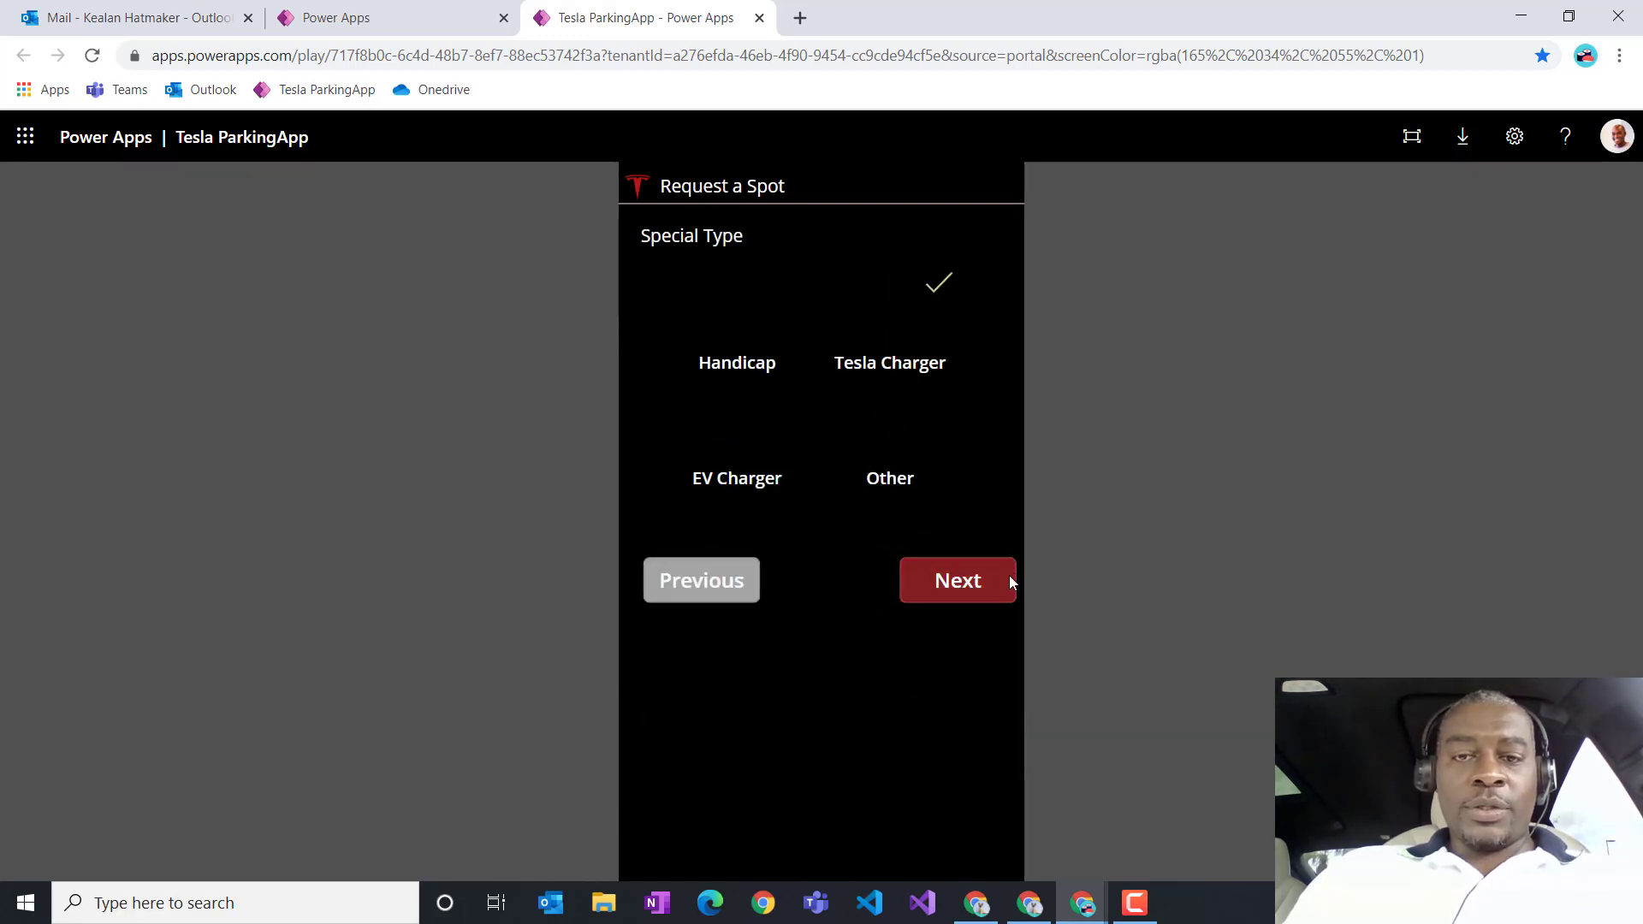
pyautogui.click(958, 580)
pyautogui.click(784, 283)
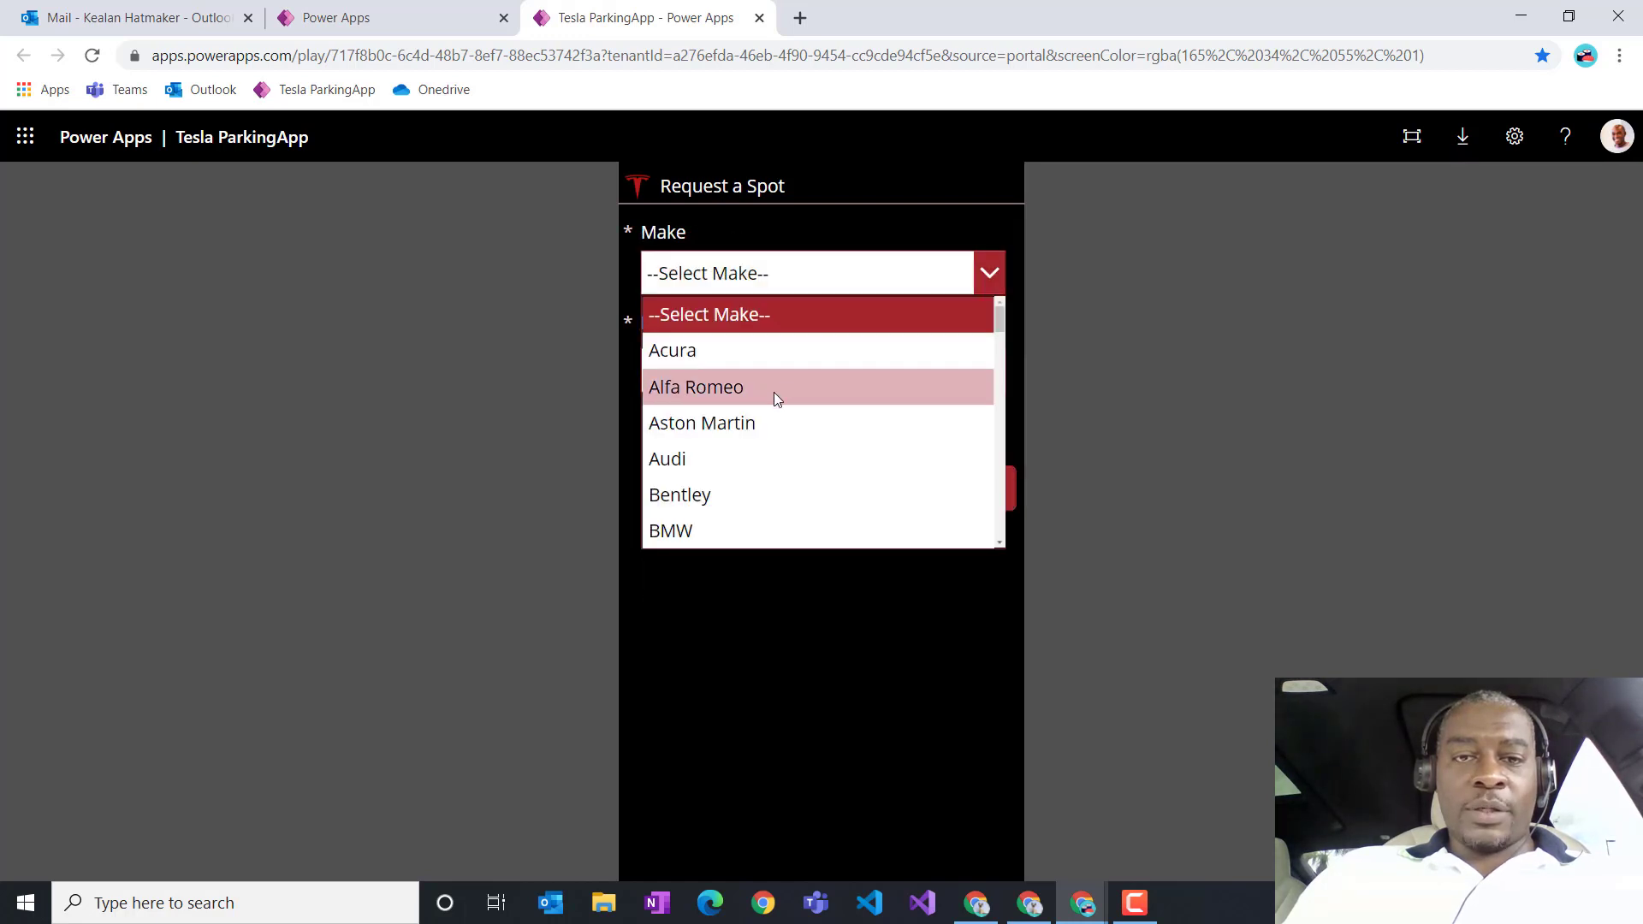
pyautogui.click(775, 392)
pyautogui.click(937, 502)
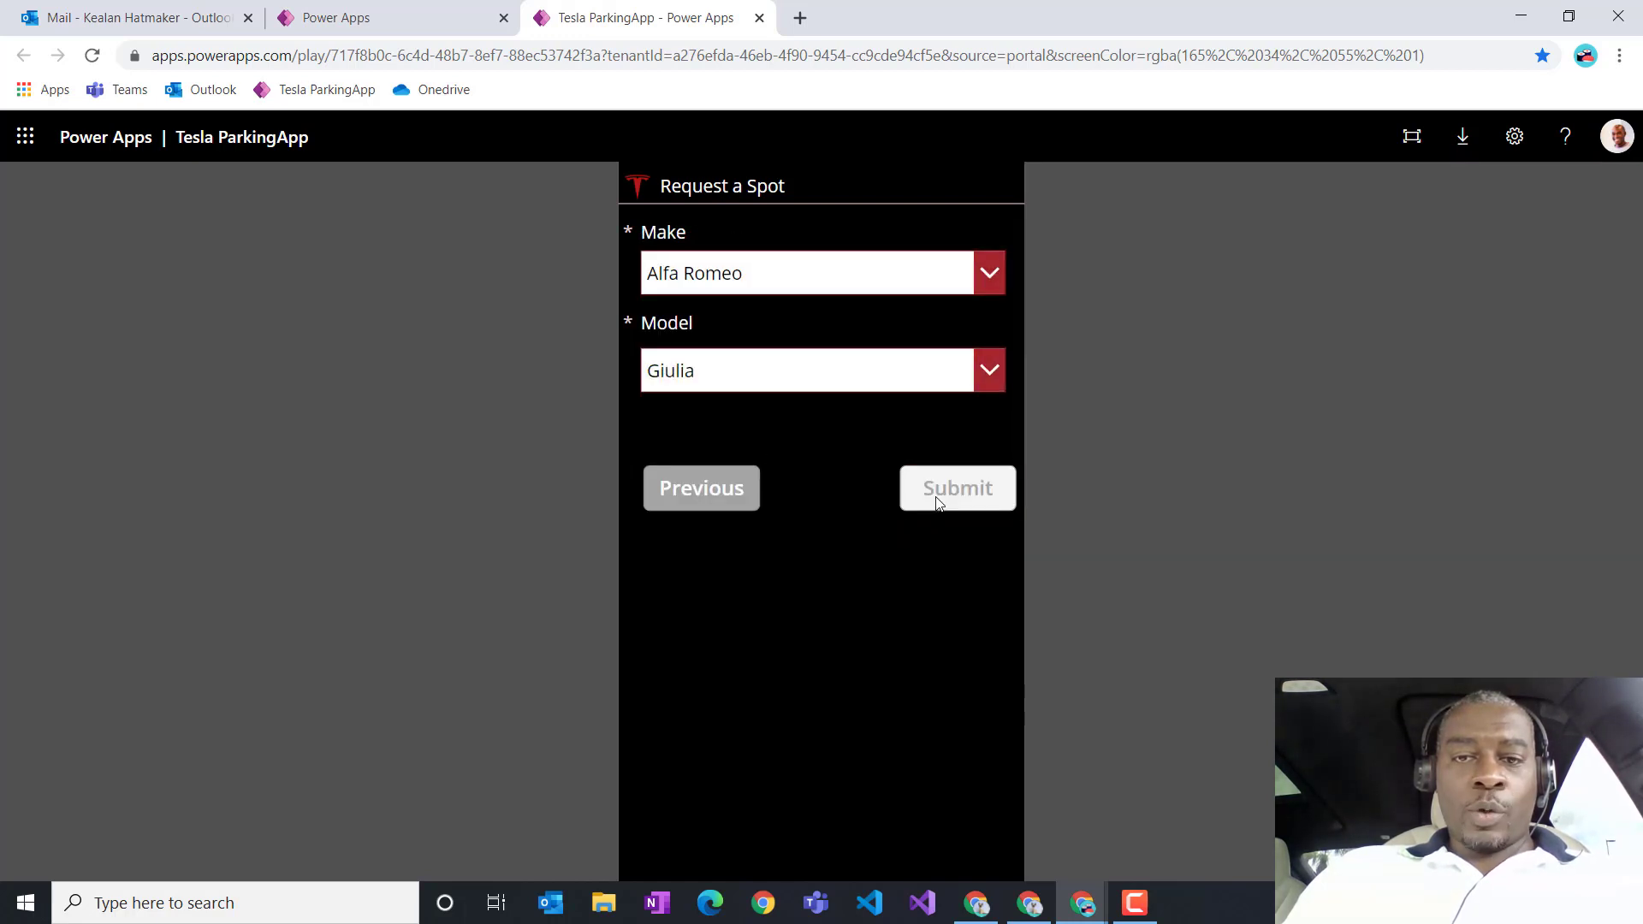
pyautogui.click(822, 454)
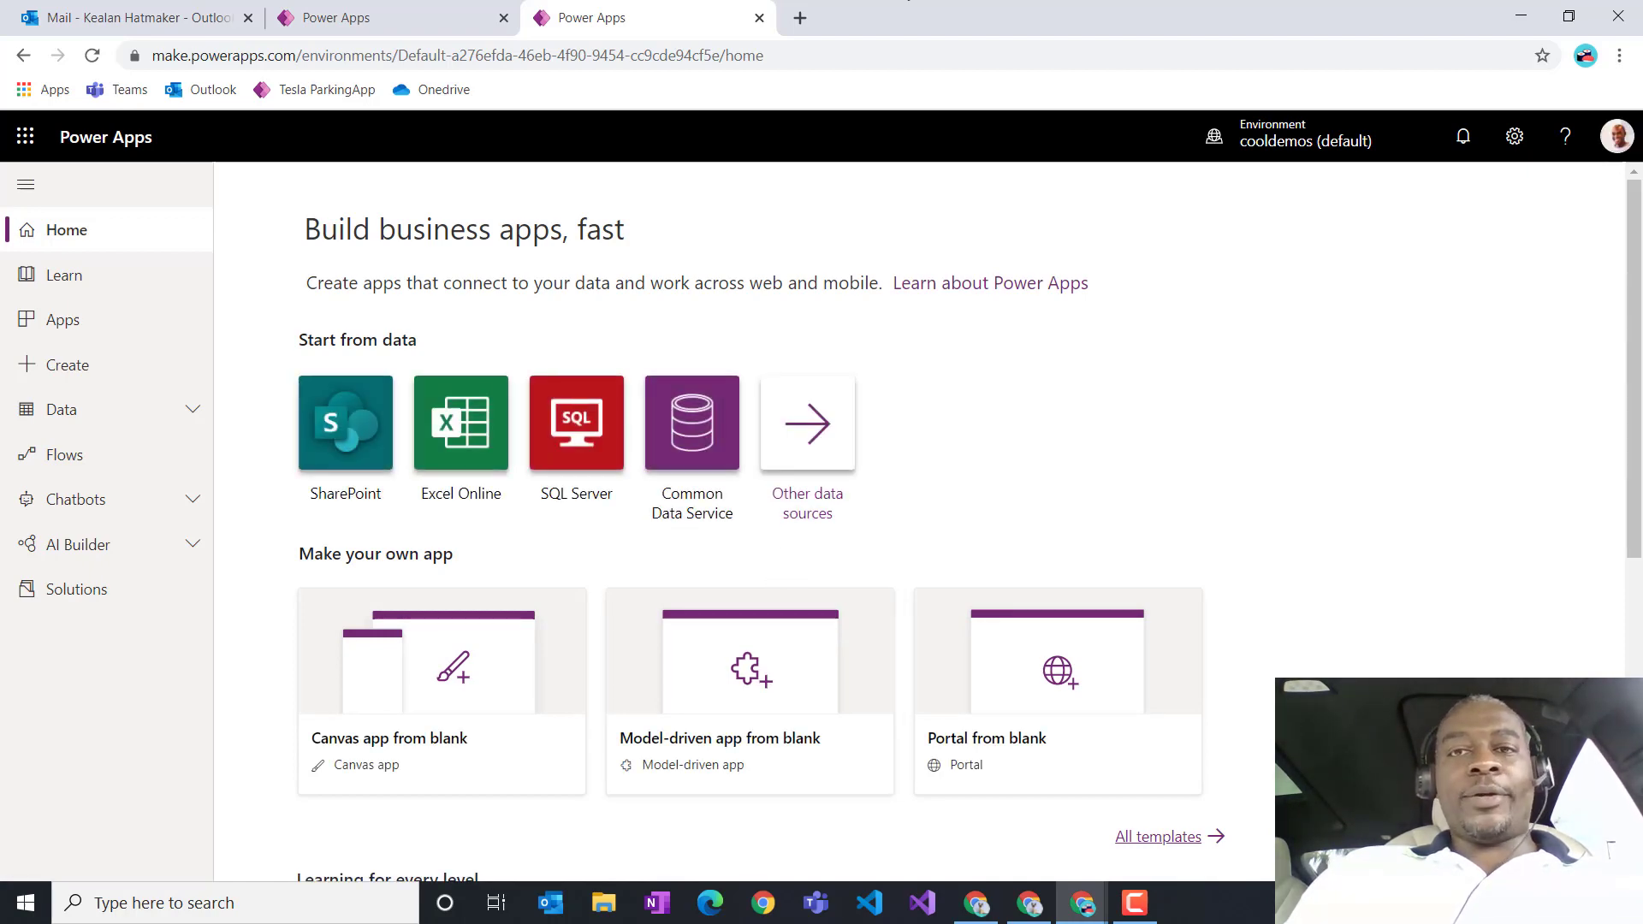
# Step: Move the Power Apps window out of the way and return to the Lot Approvers flow editor
pyautogui.doubleClick(938, 26)
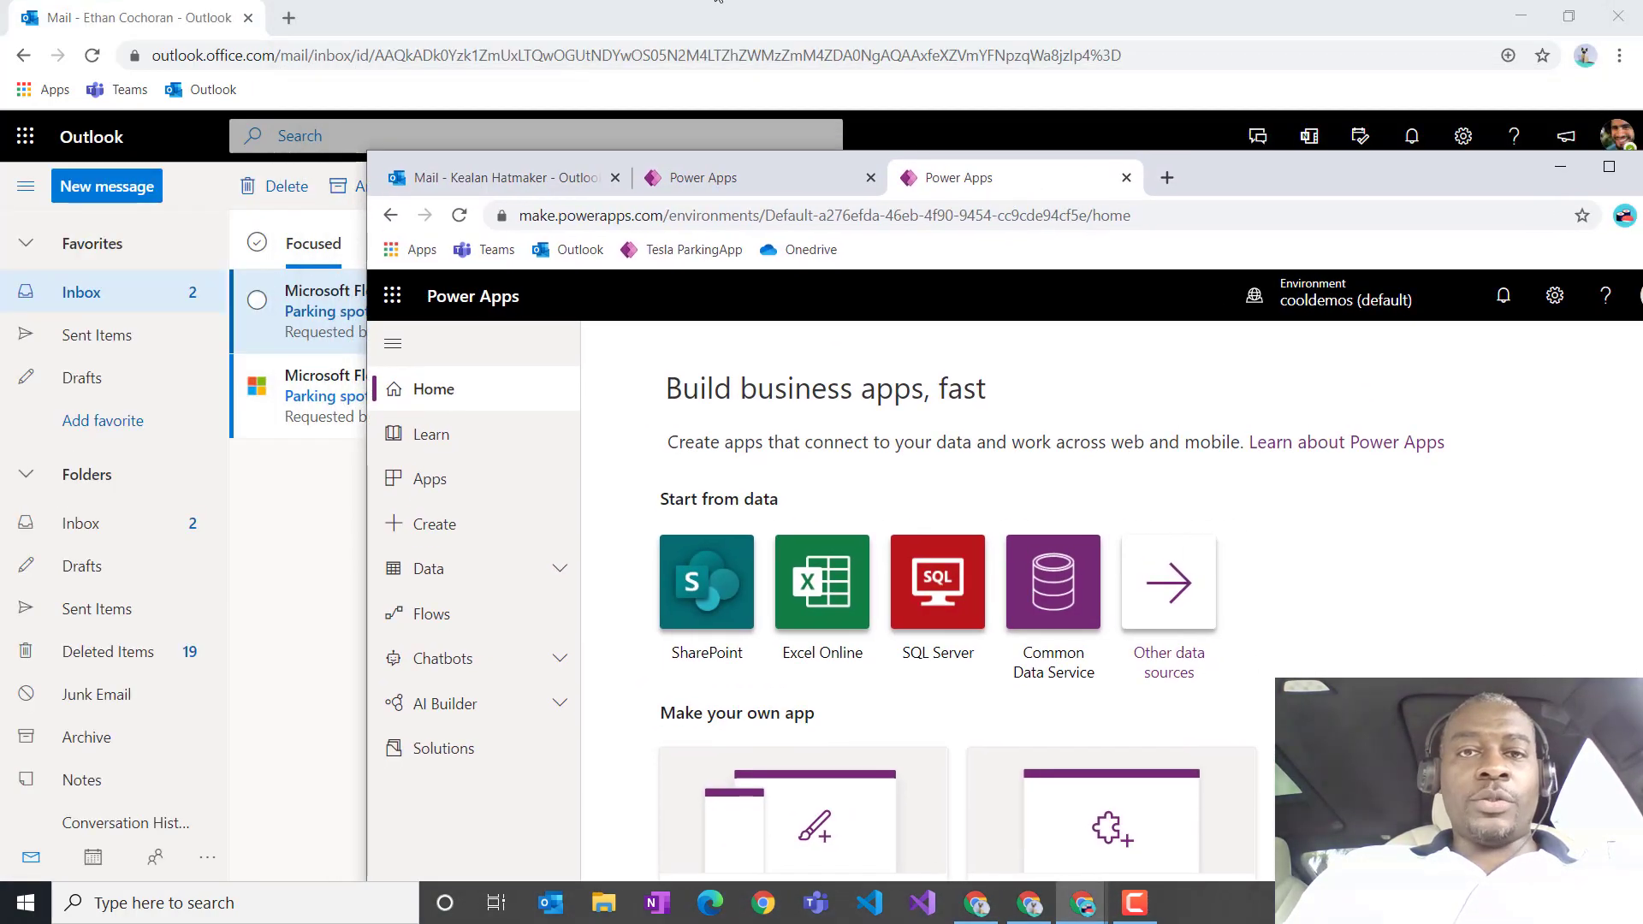
pyautogui.hotkey('alt', 'Tab')
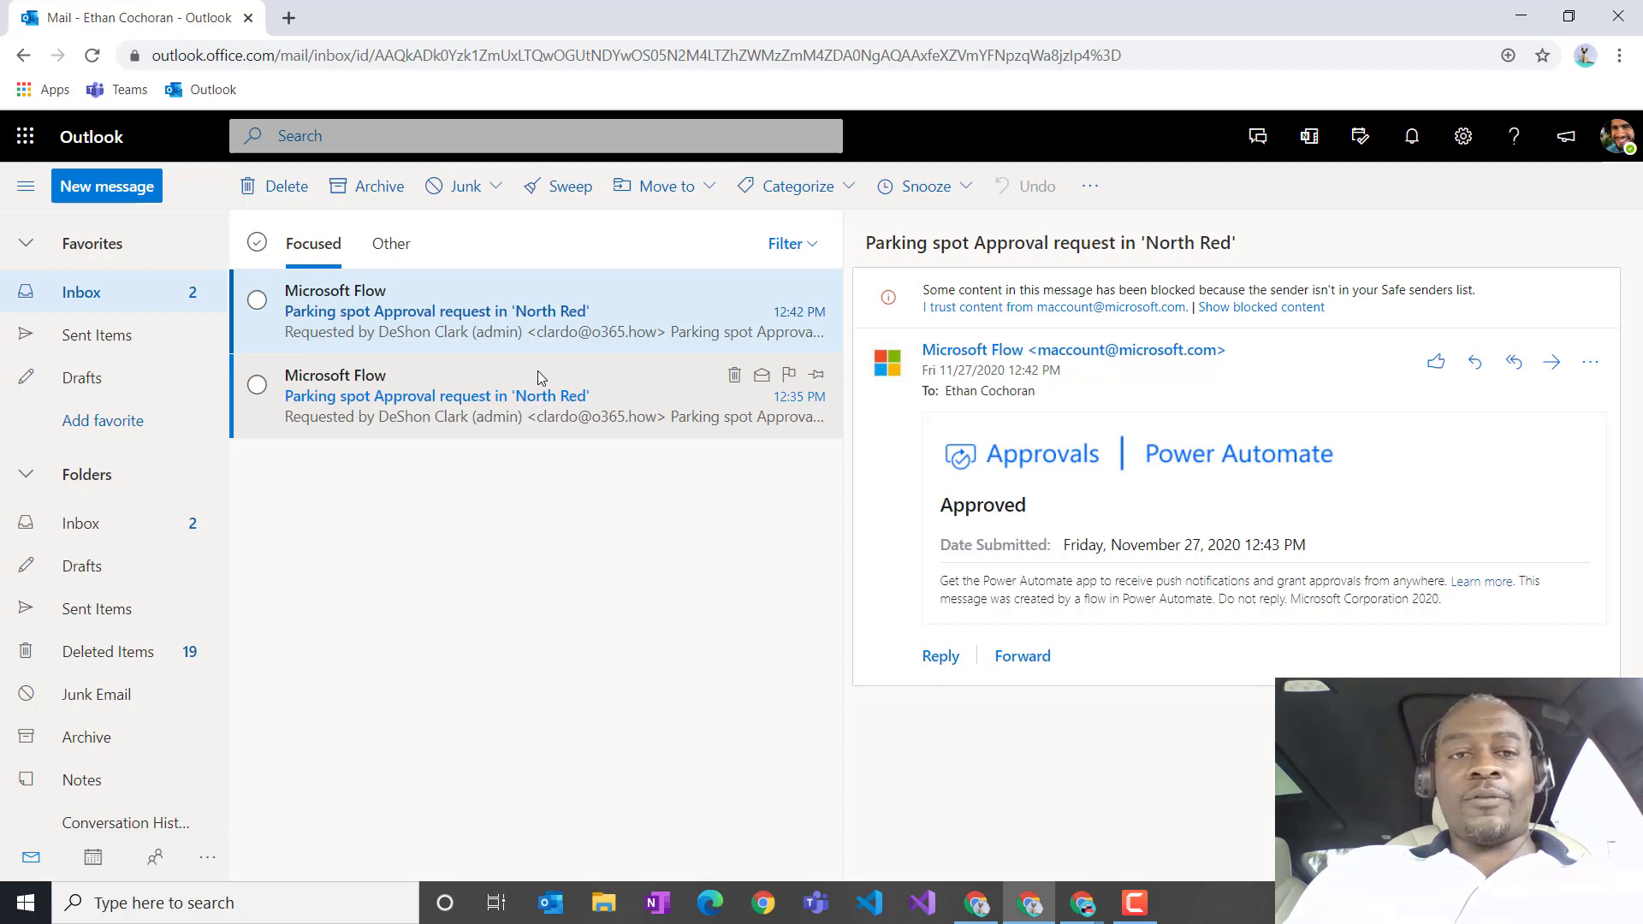
pyautogui.click(967, 912)
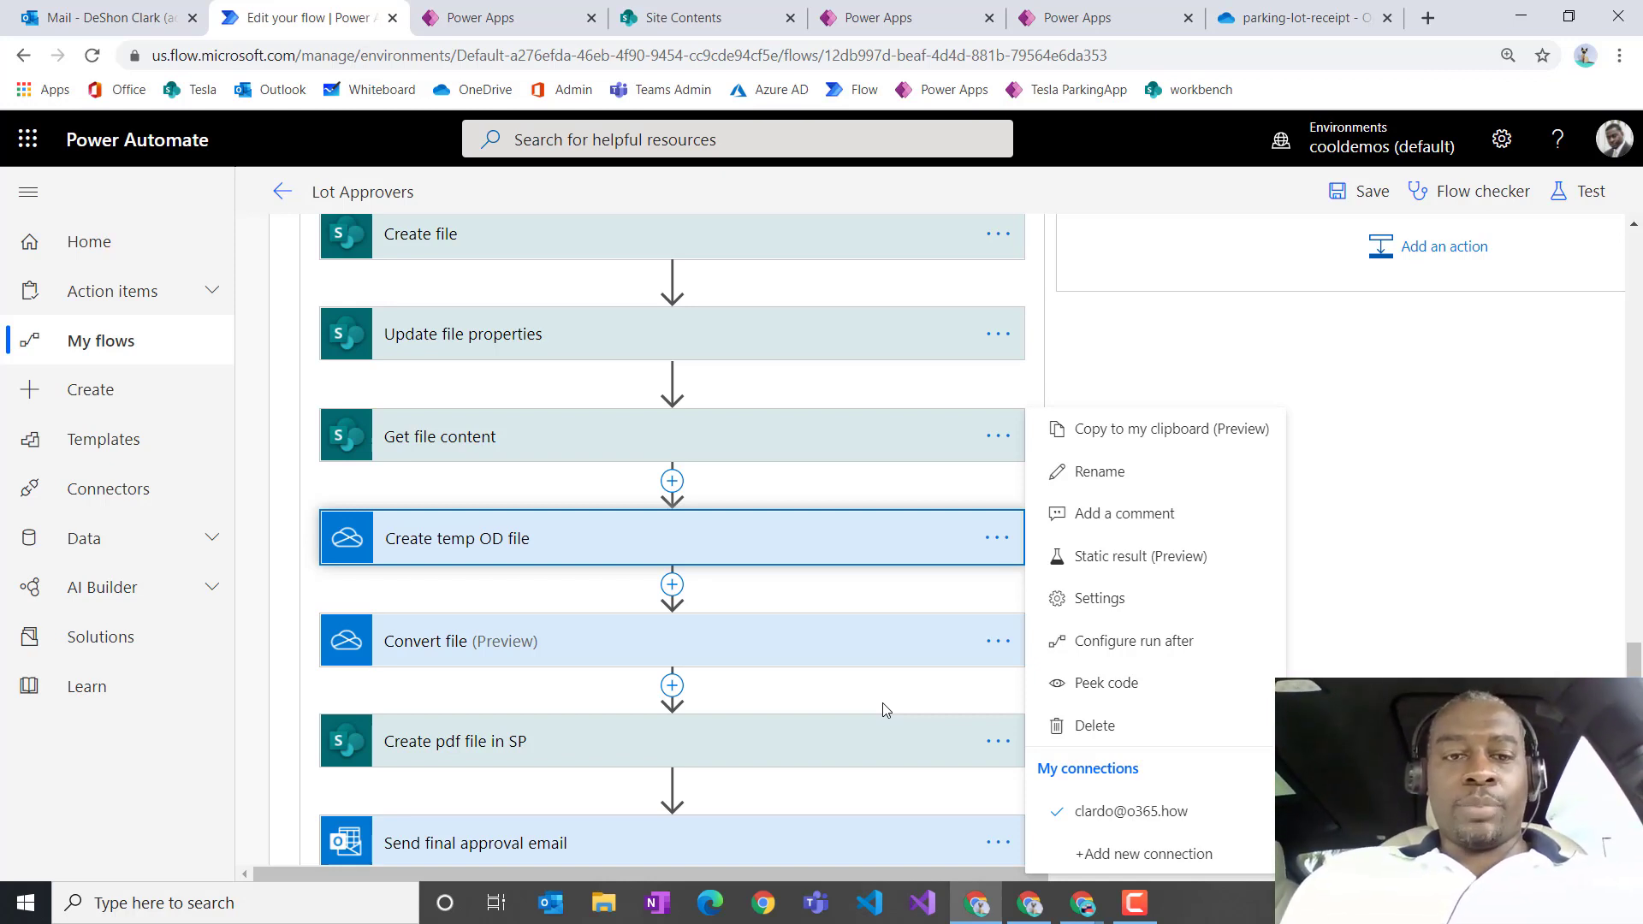
pyautogui.click(1434, 513)
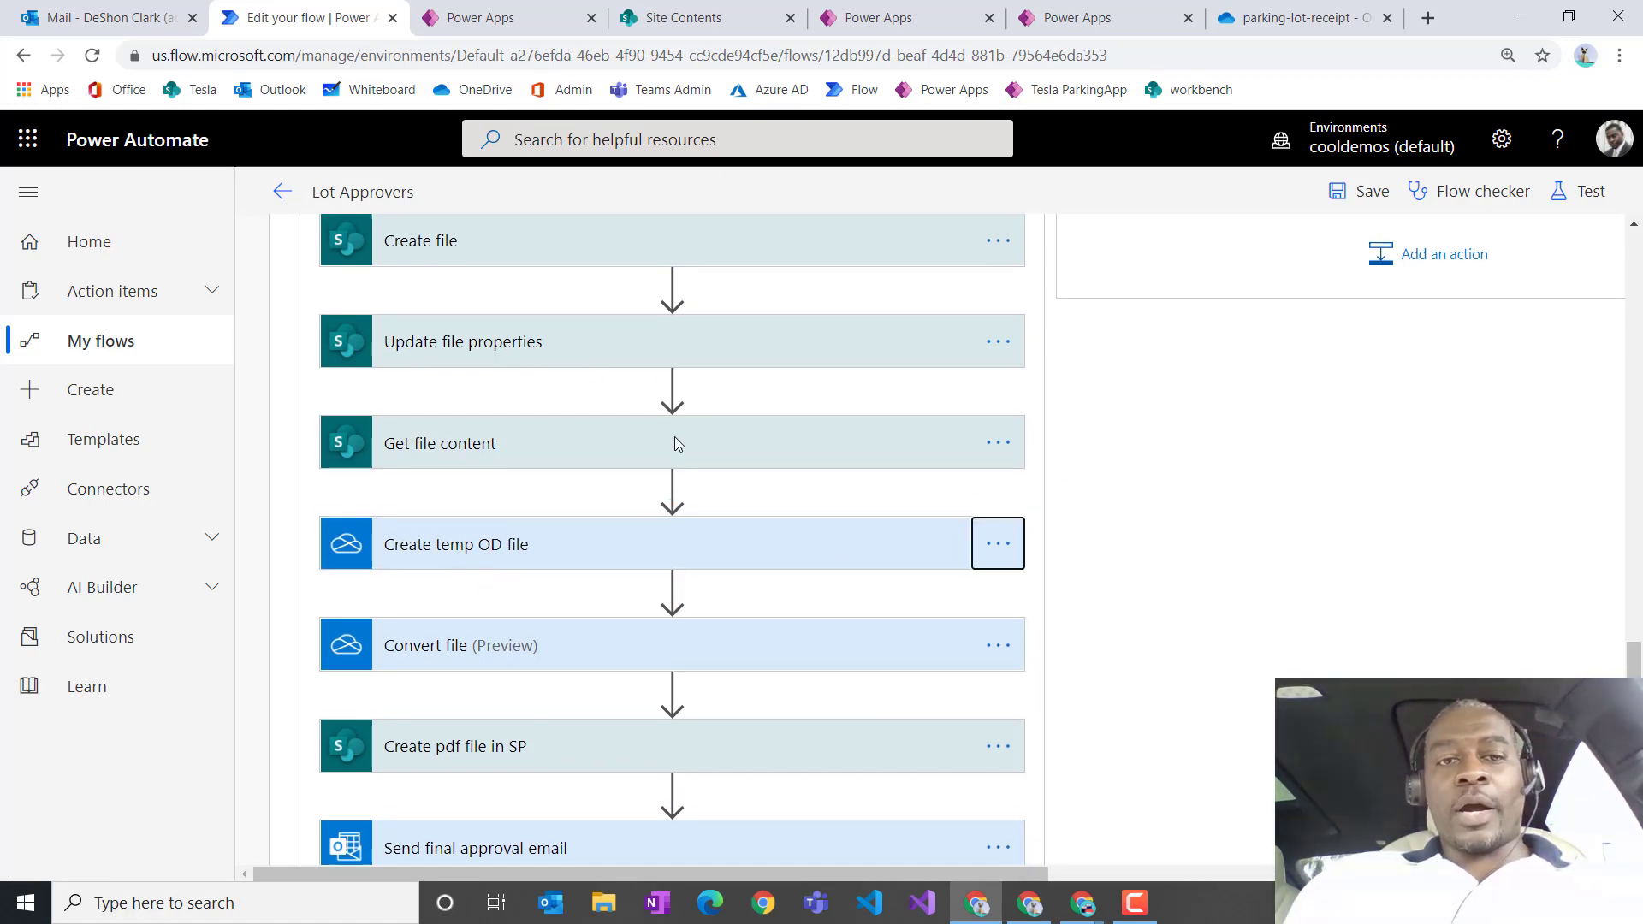
pyautogui.scroll(3, 599, 444)
pyautogui.scroll(-1, 530, 653)
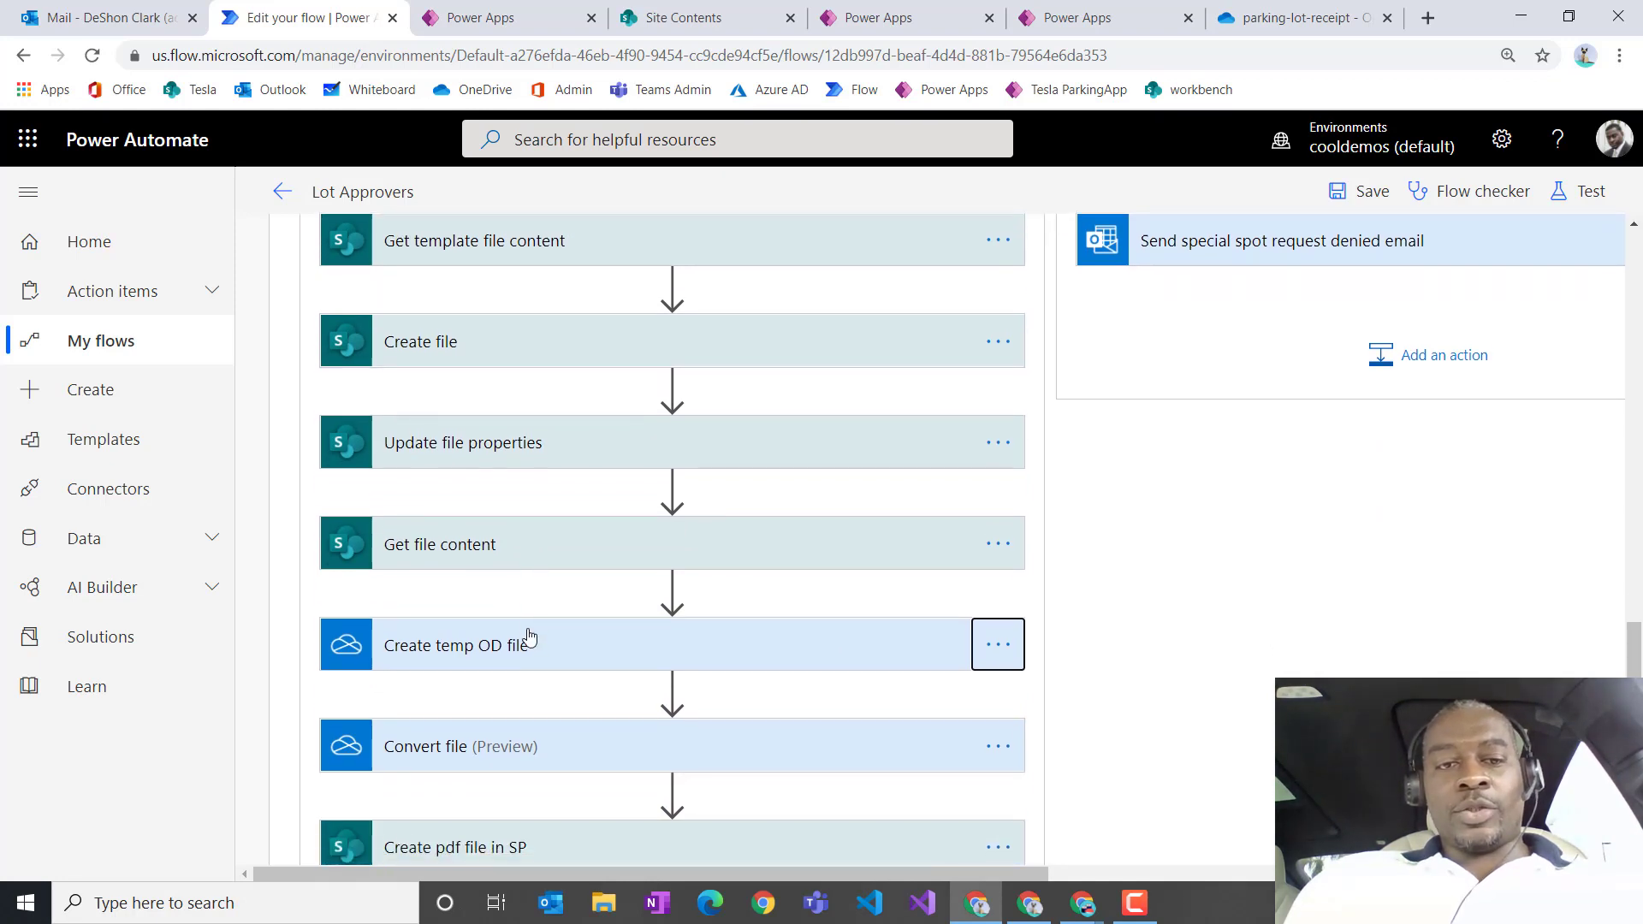
pyautogui.click(998, 460)
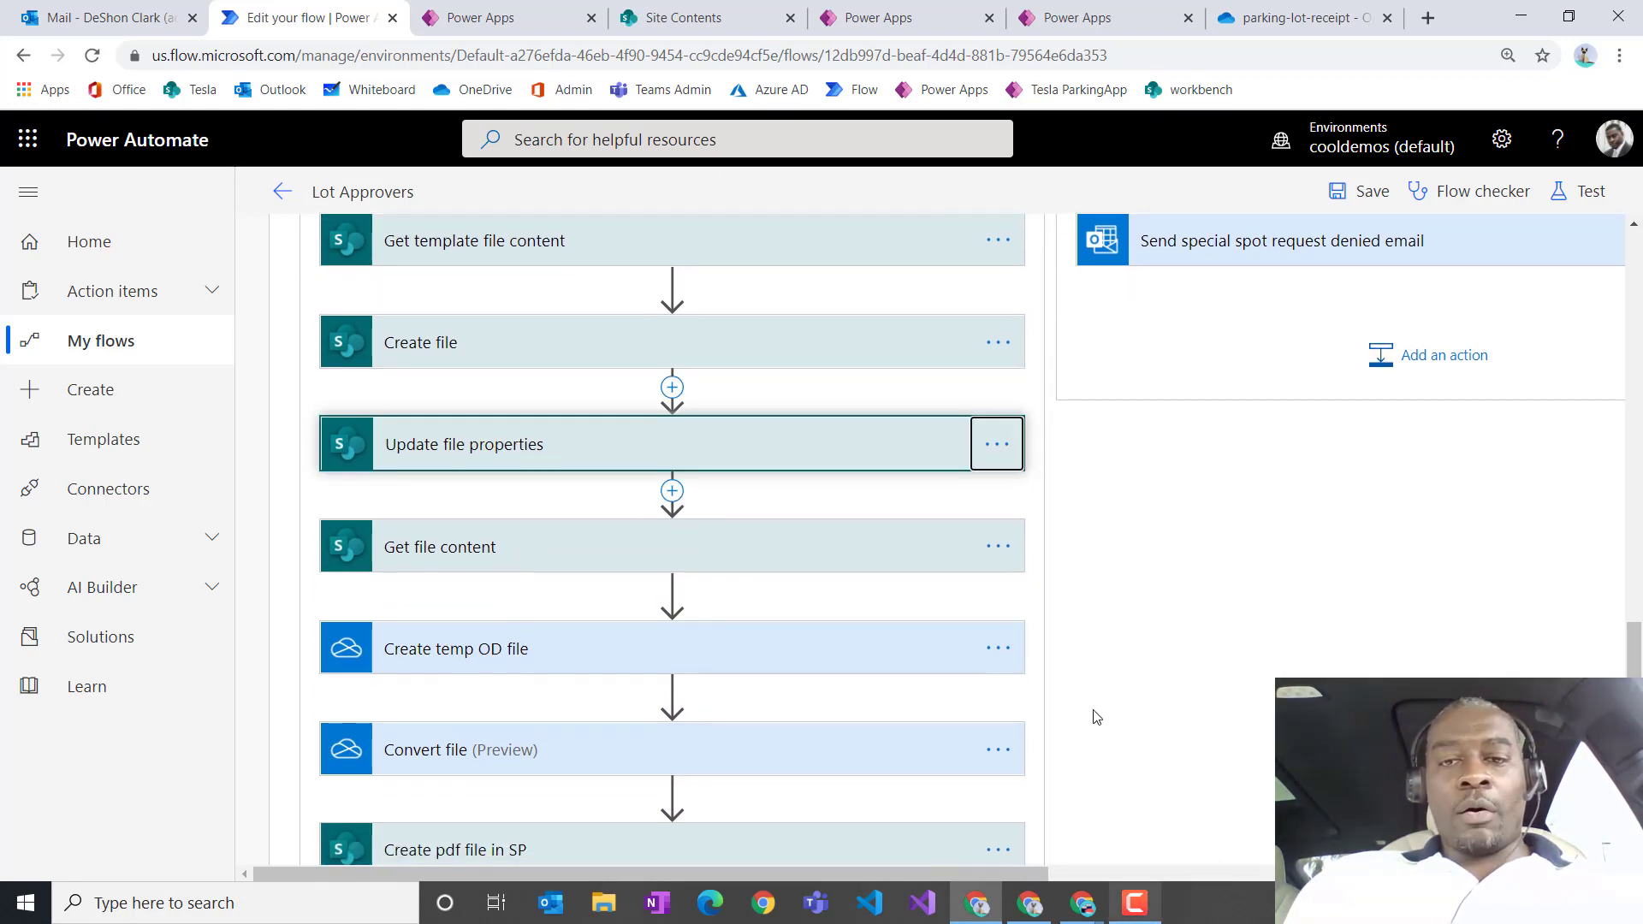
pyautogui.click(998, 460)
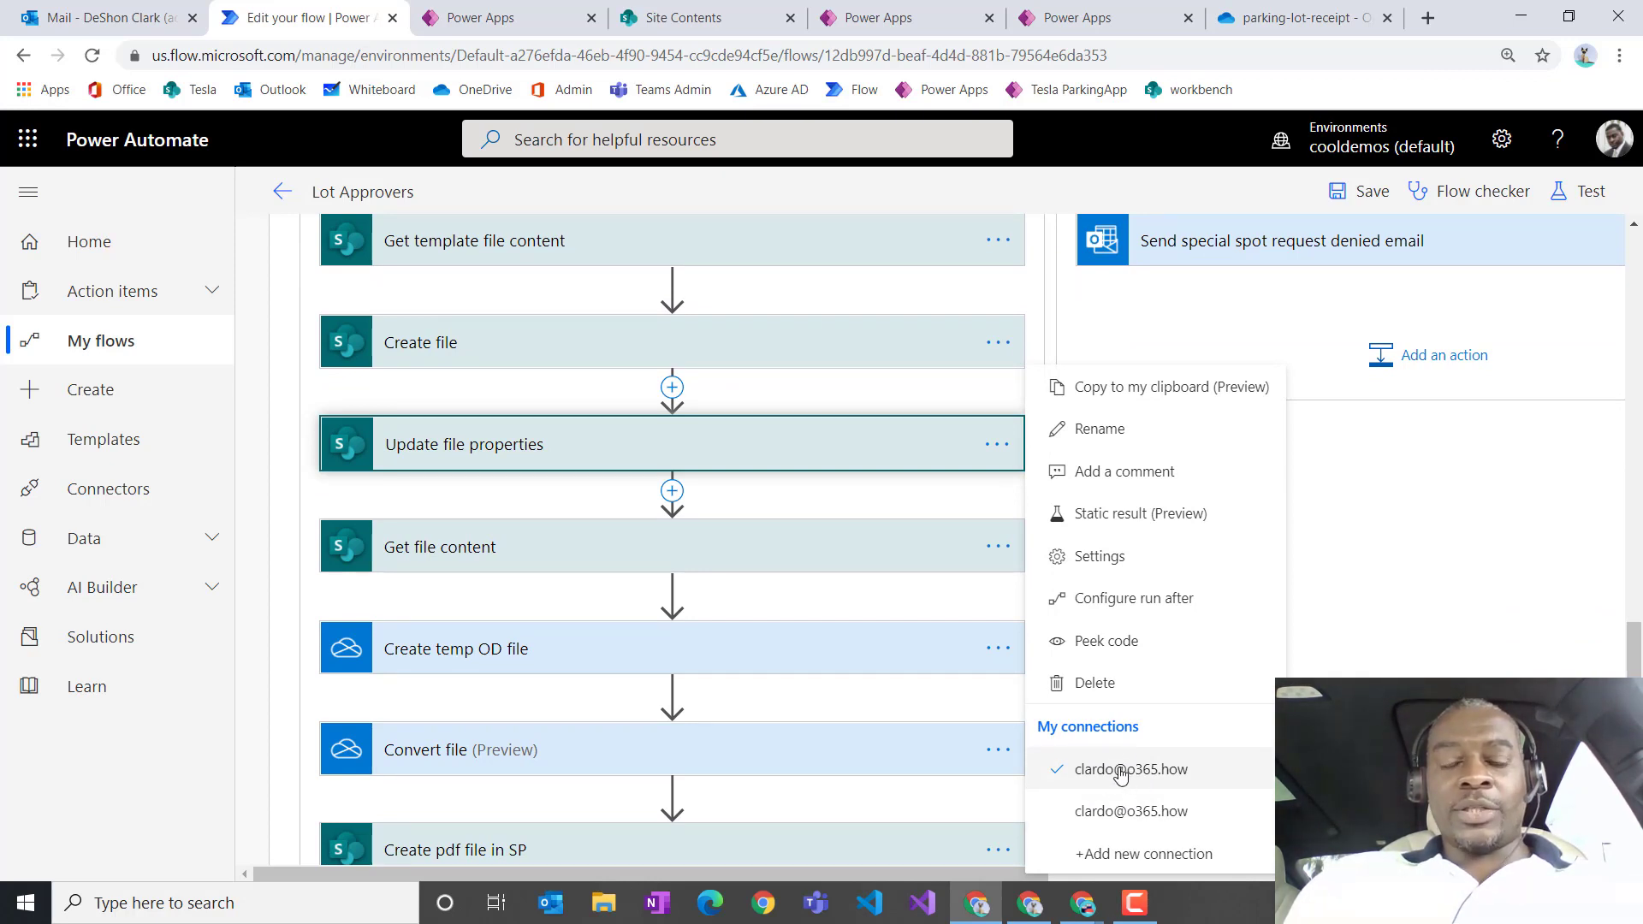
pyautogui.click(999, 349)
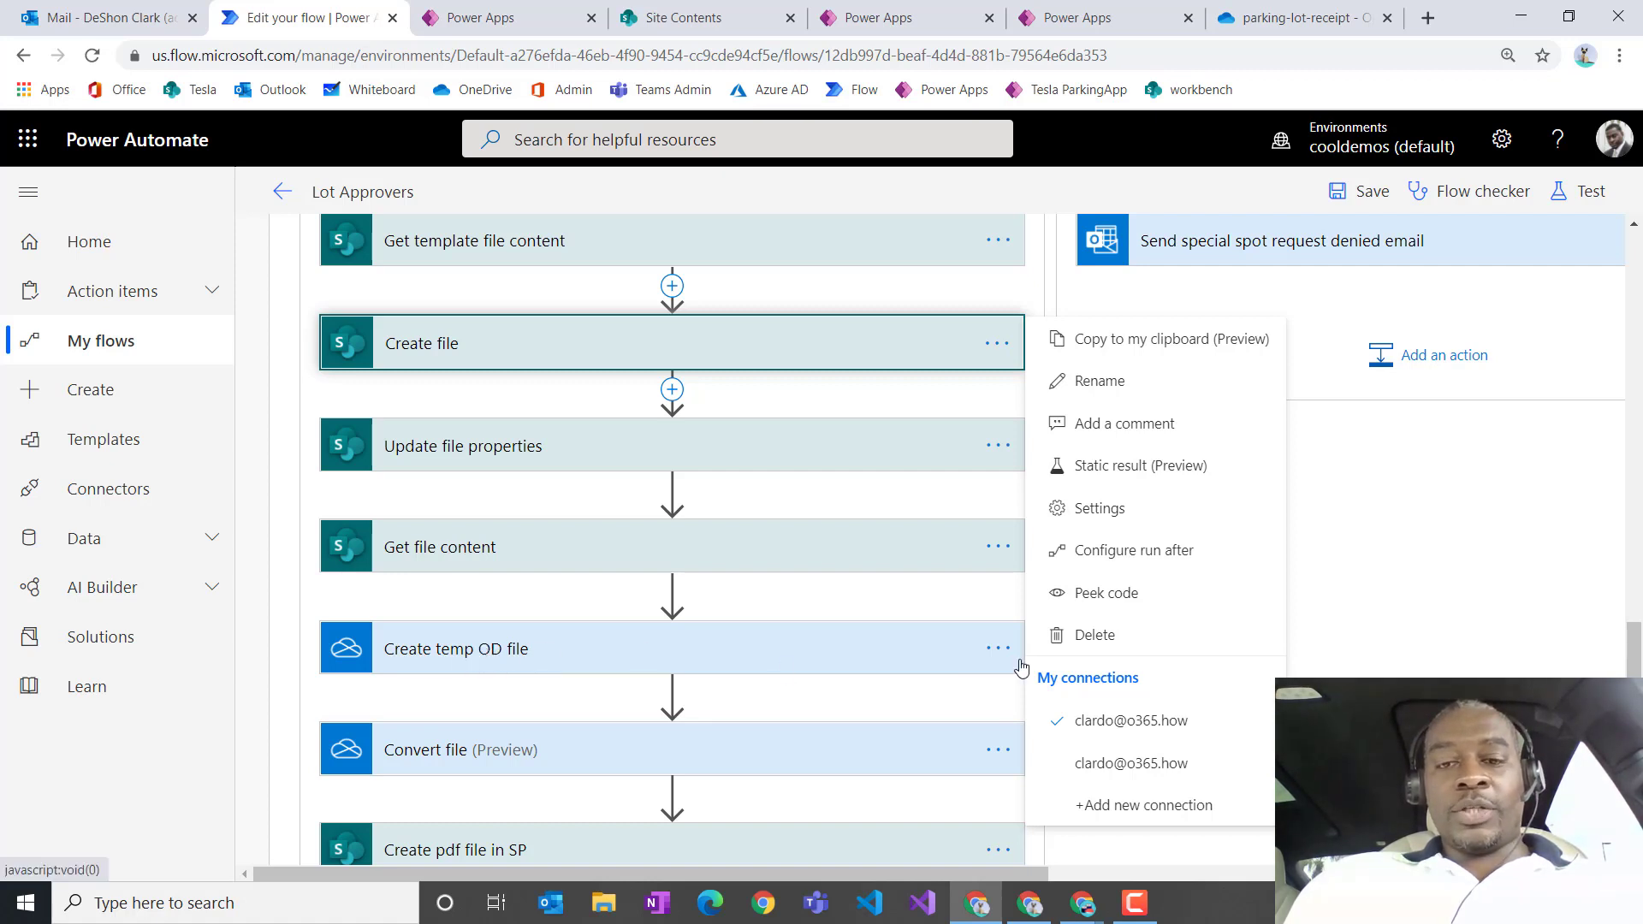
pyautogui.click(998, 648)
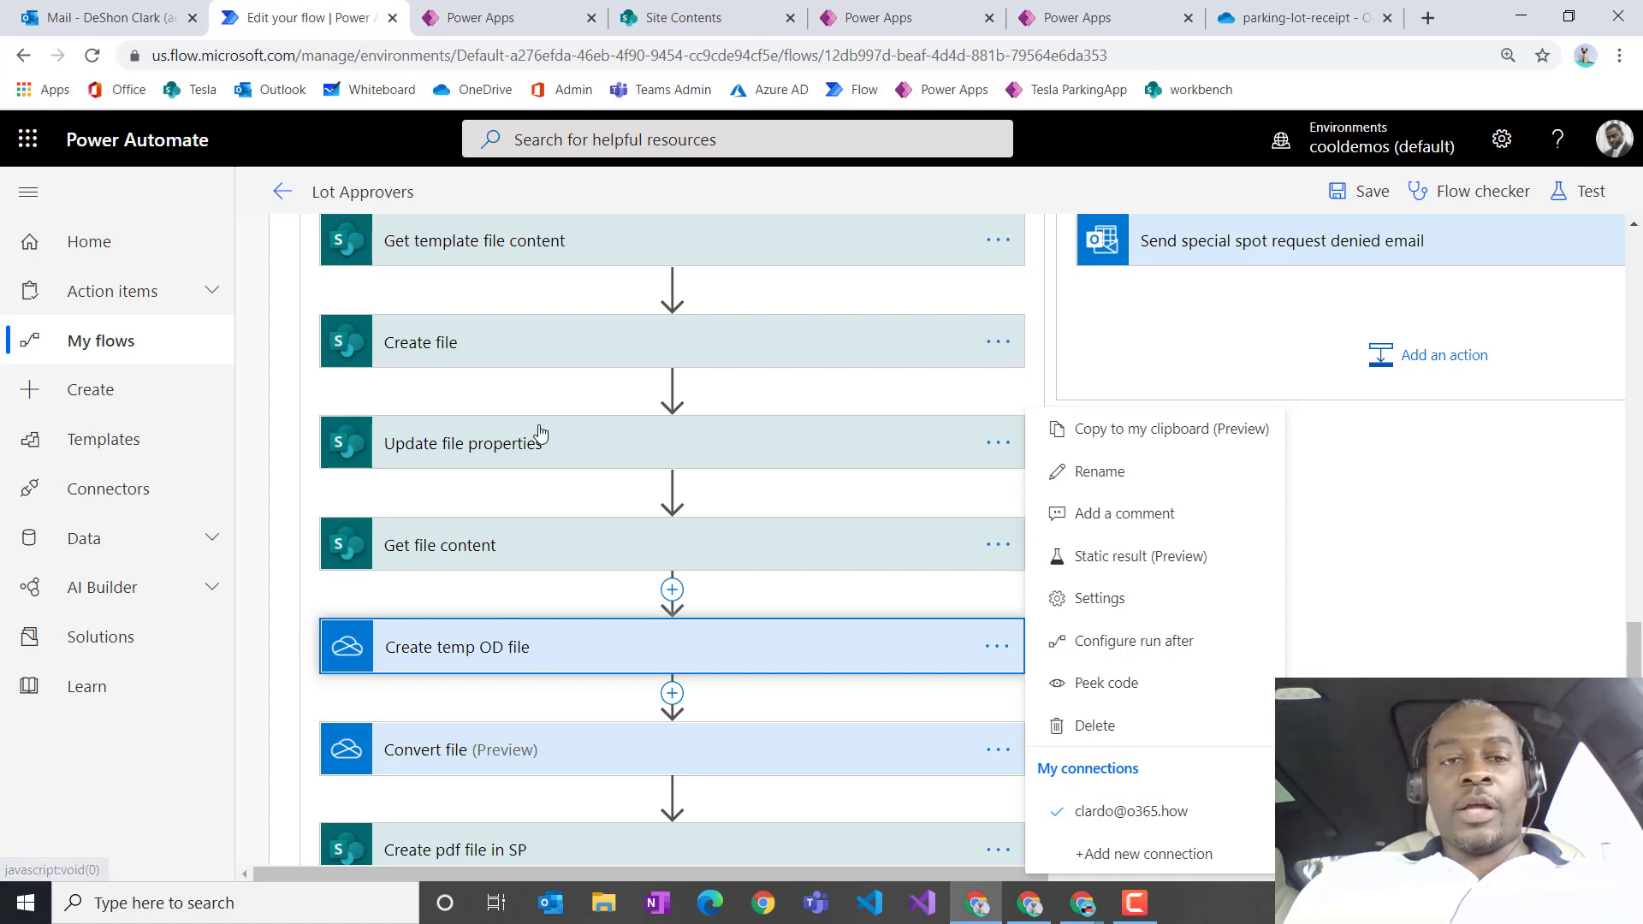
# Step: Expand and collapse the Create pdf file in SP action, then show its My connections list
pyautogui.scroll(1, 508, 440)
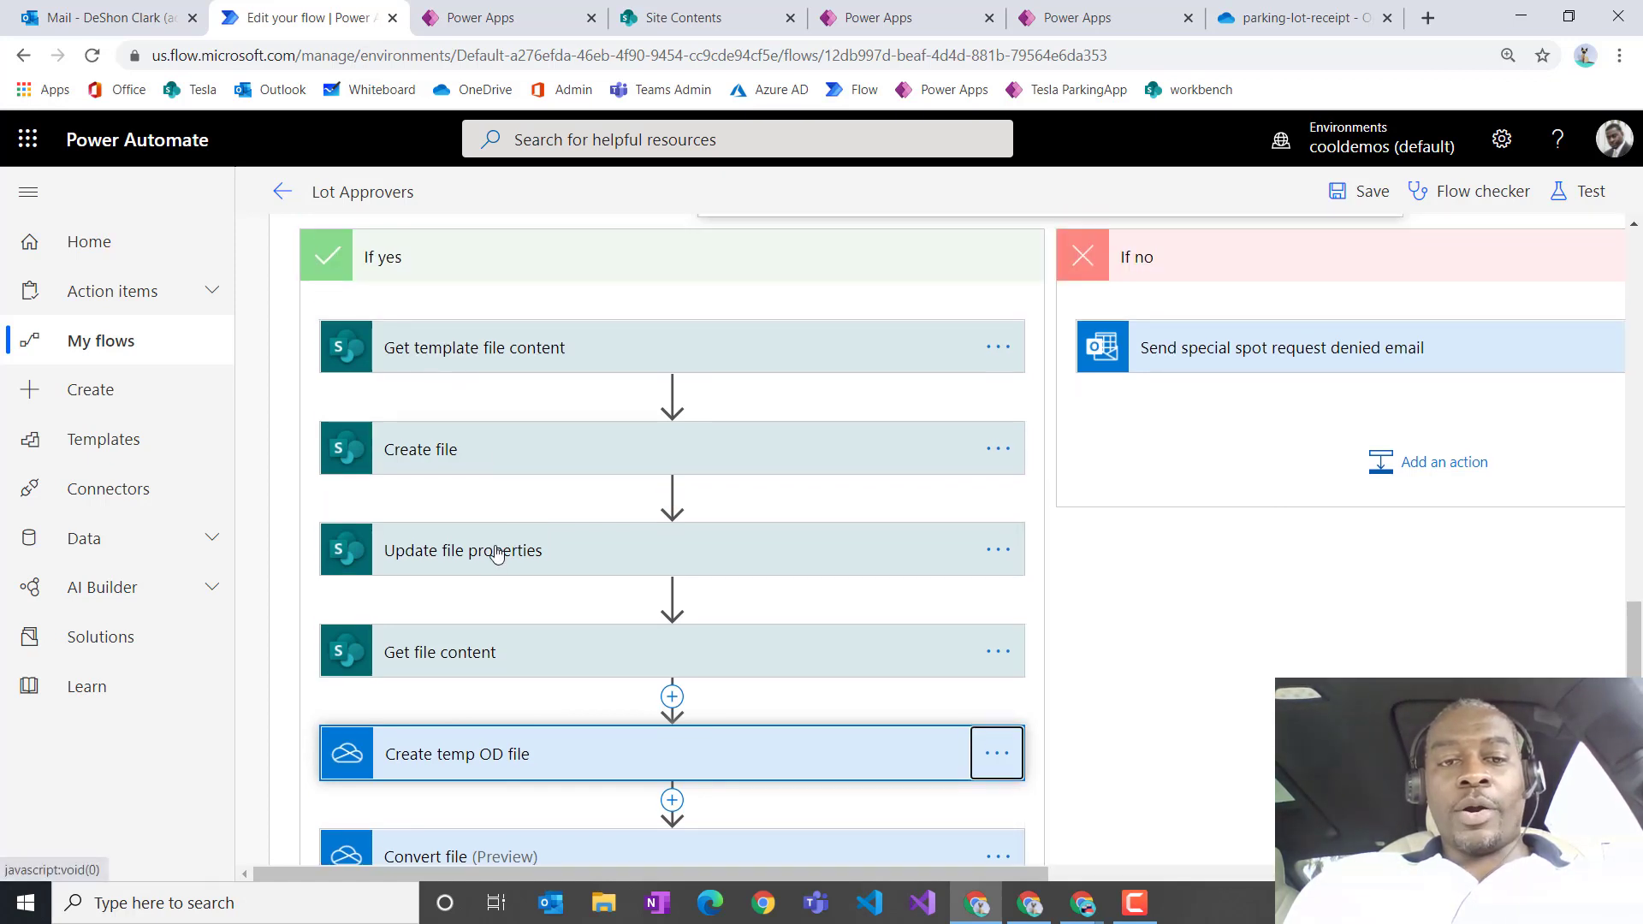
pyautogui.scroll(-3, 510, 579)
pyautogui.scroll(-1, 512, 583)
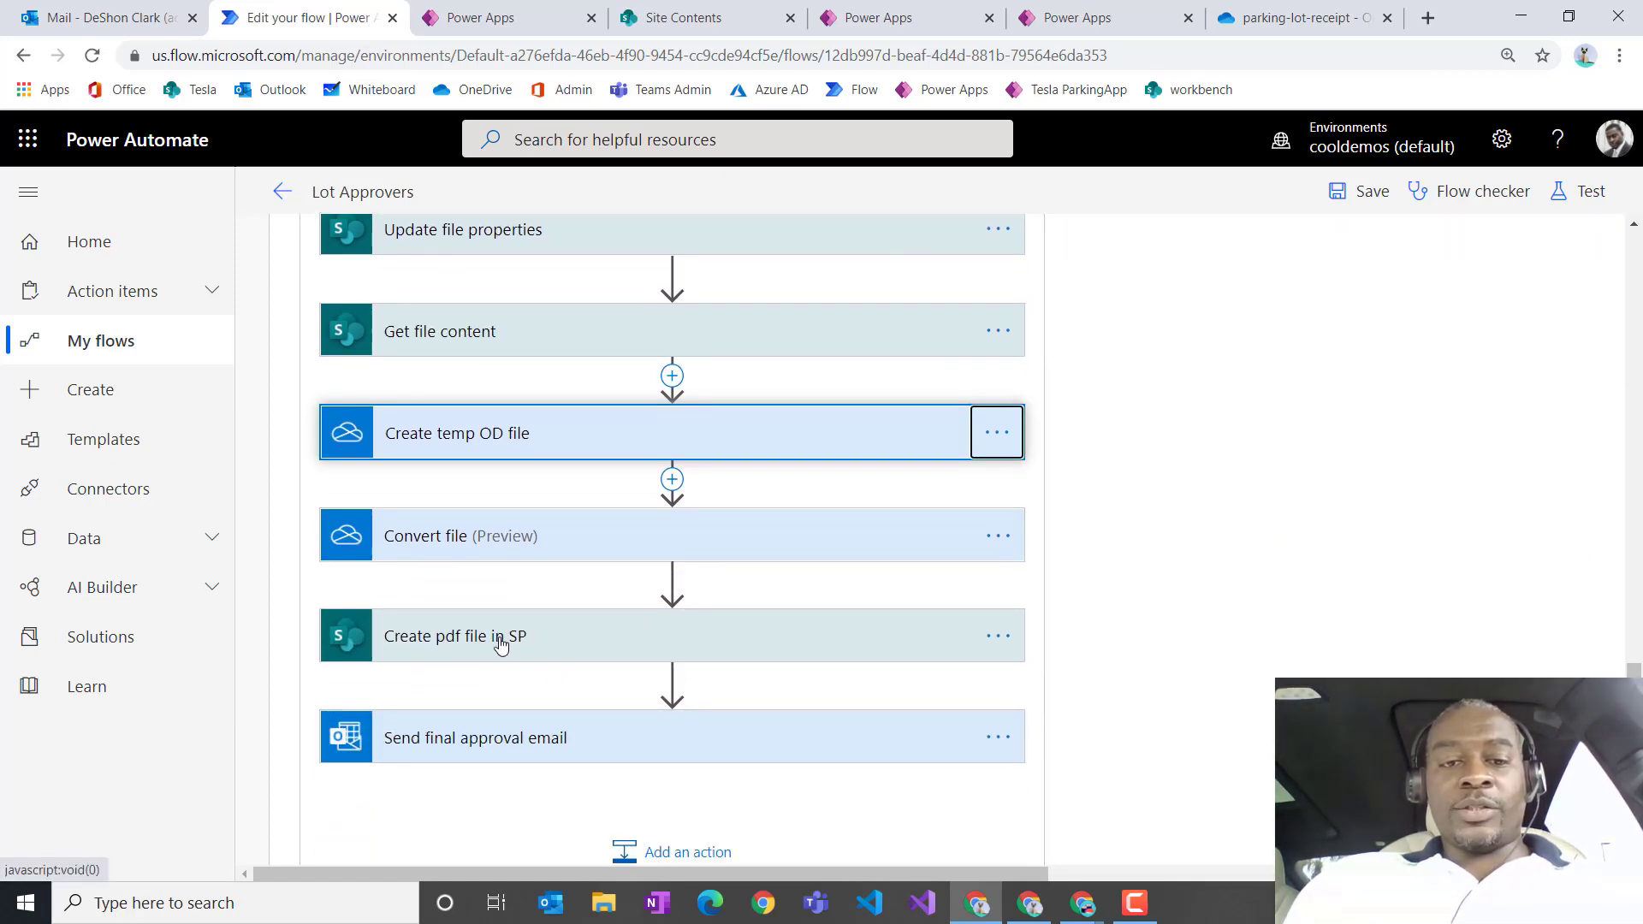
pyautogui.click(501, 643)
pyautogui.click(605, 653)
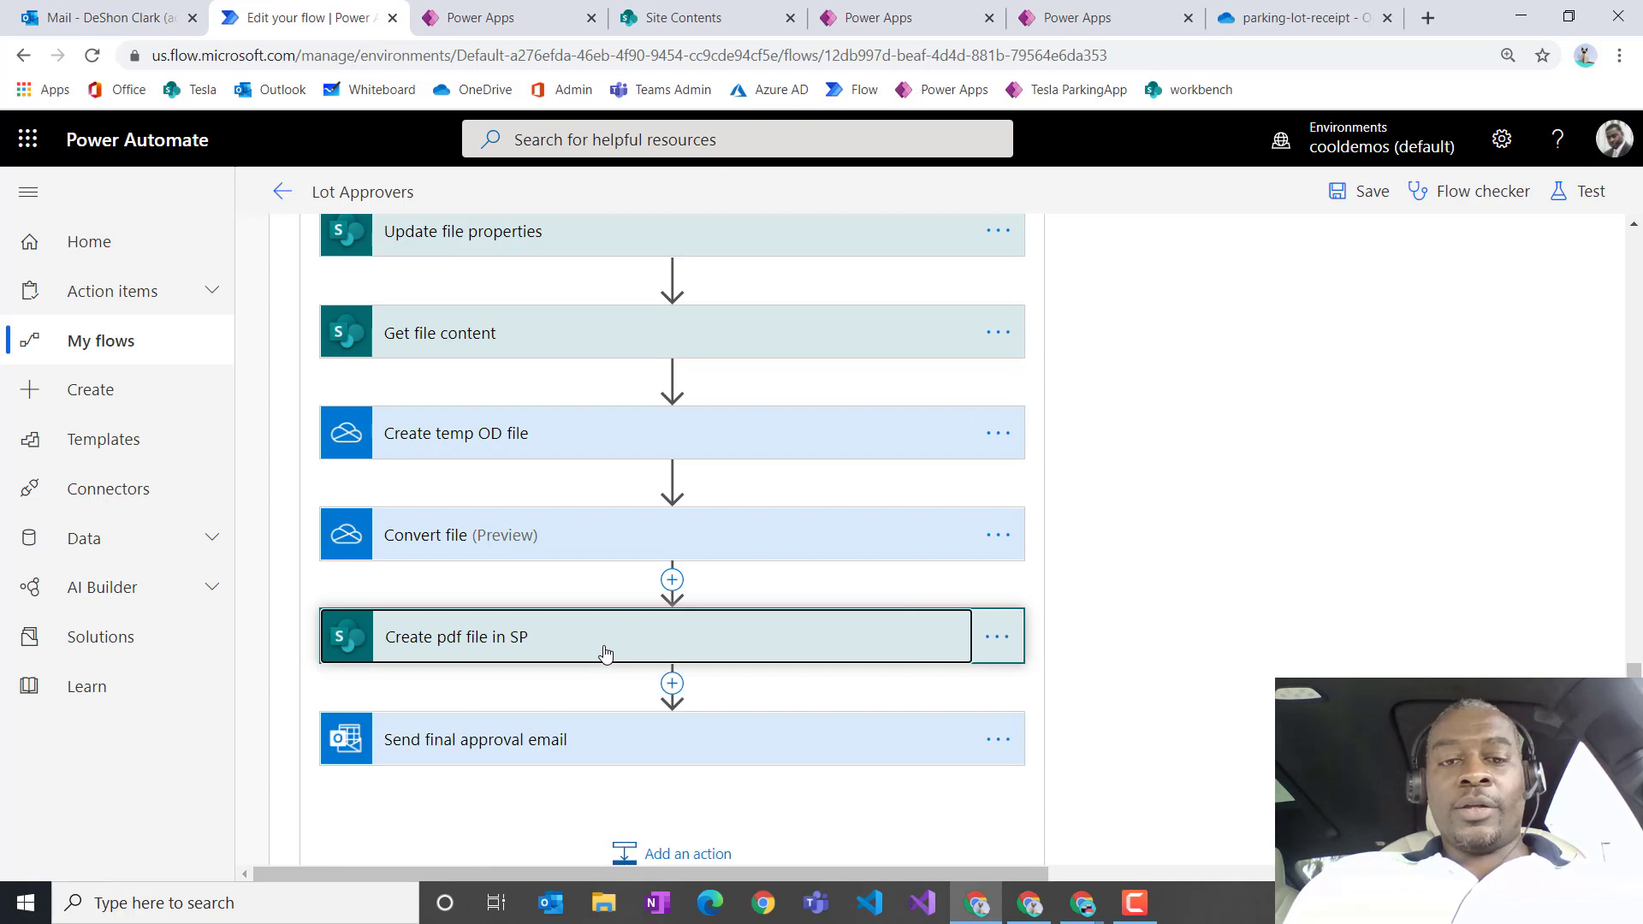
pyautogui.click(997, 637)
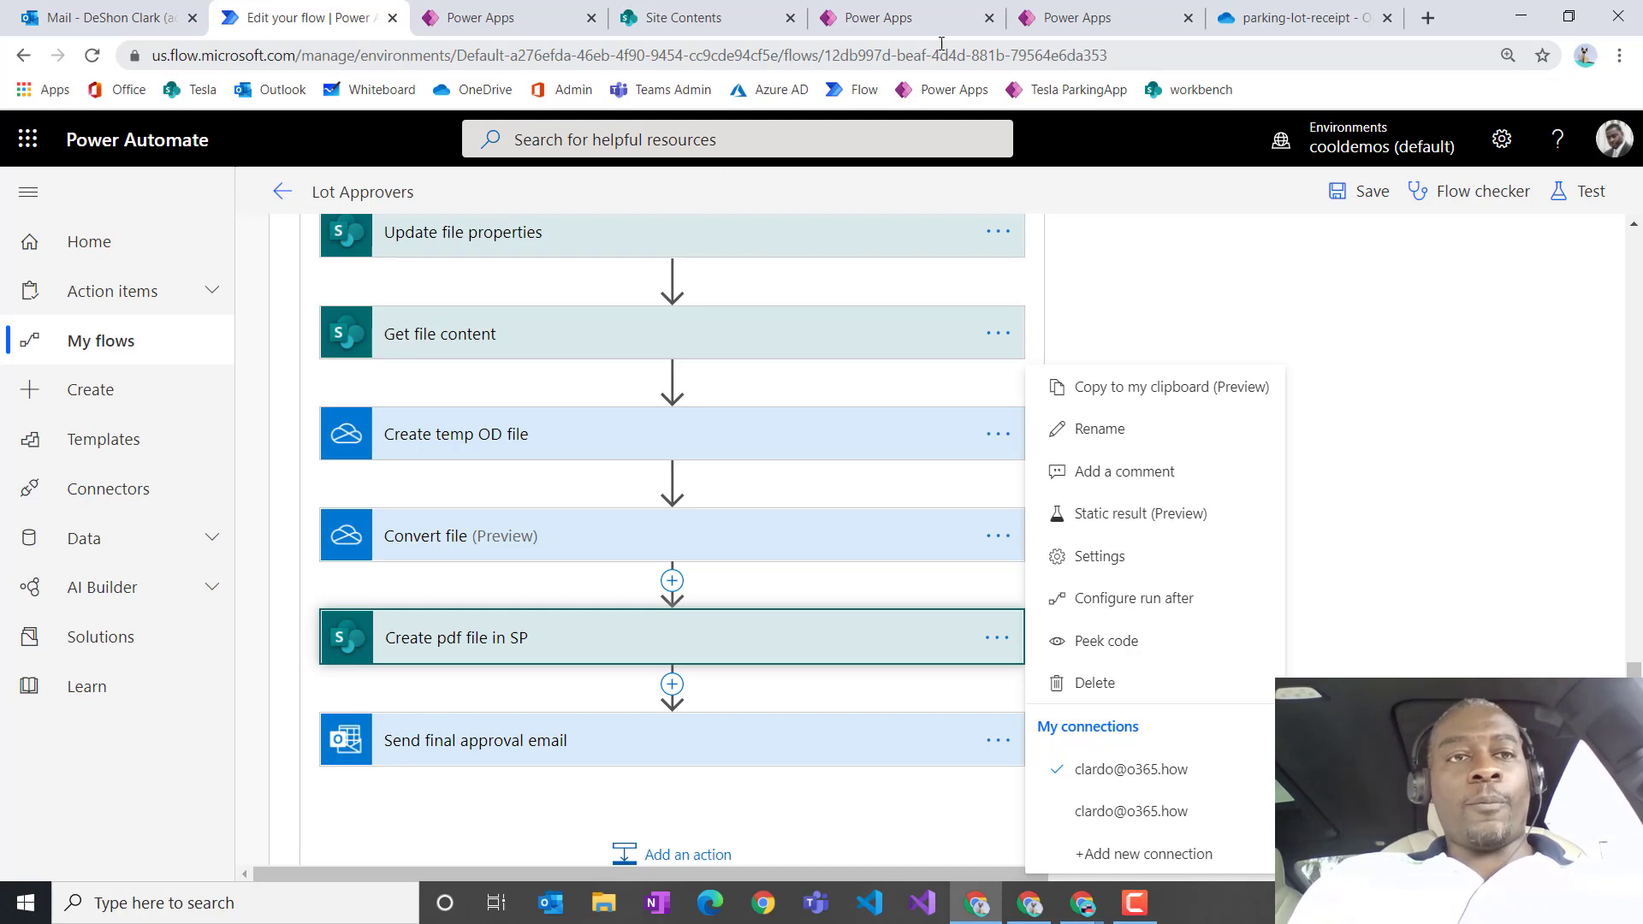
# Step: Switch to the approver's Outlook inbox showing the North Red Alfa Romeo Giulia approval request
pyautogui.click(1030, 903)
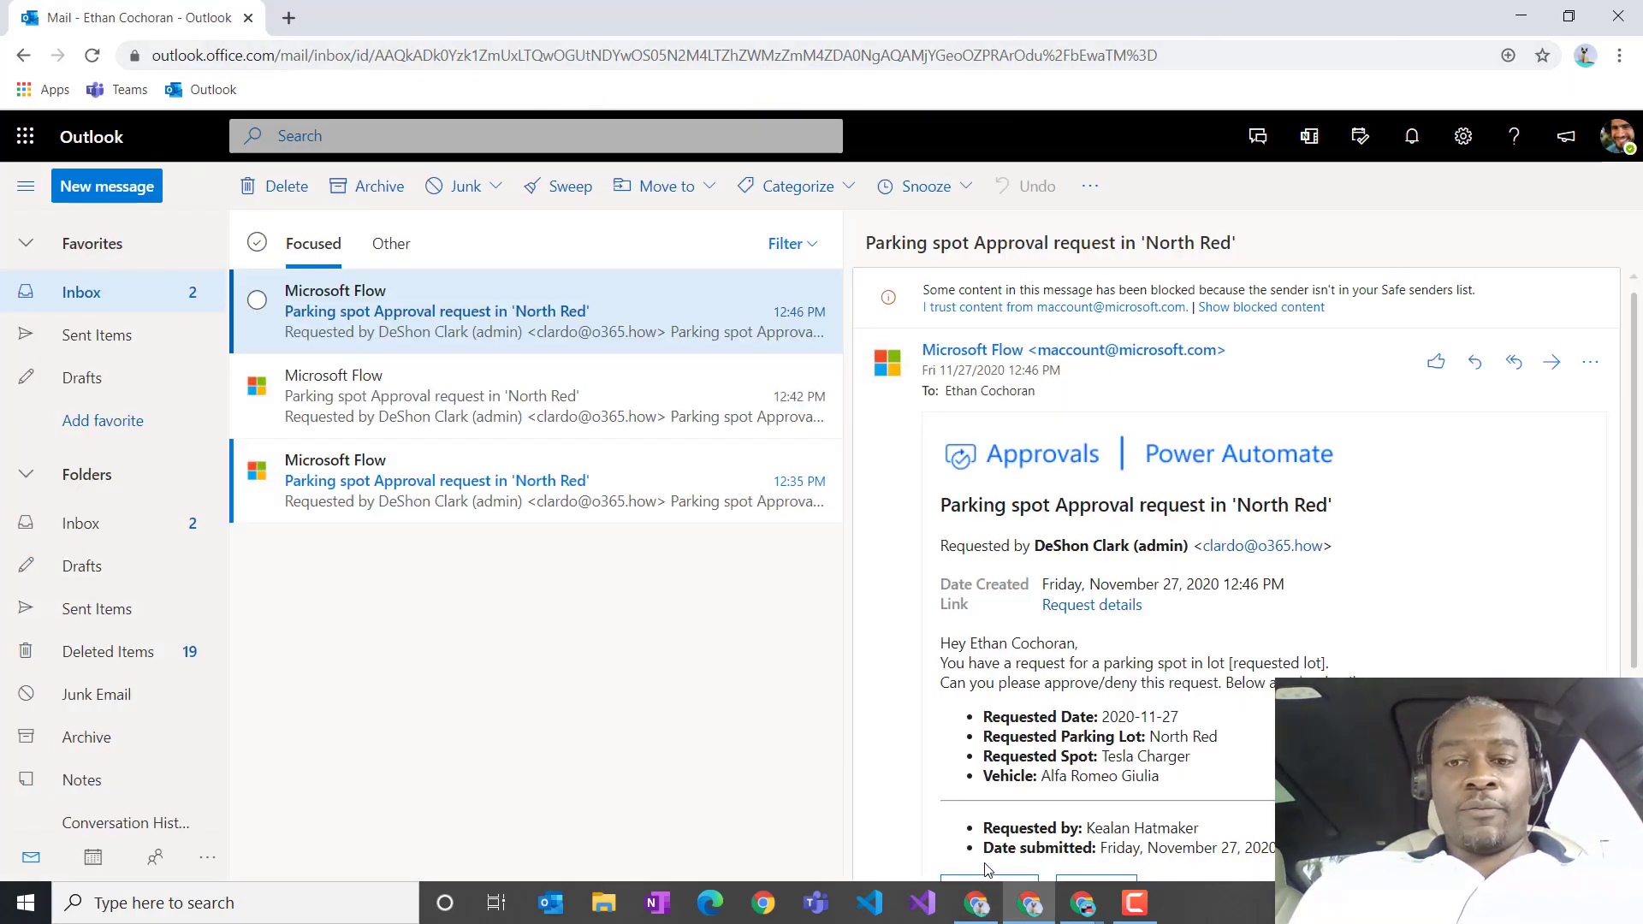